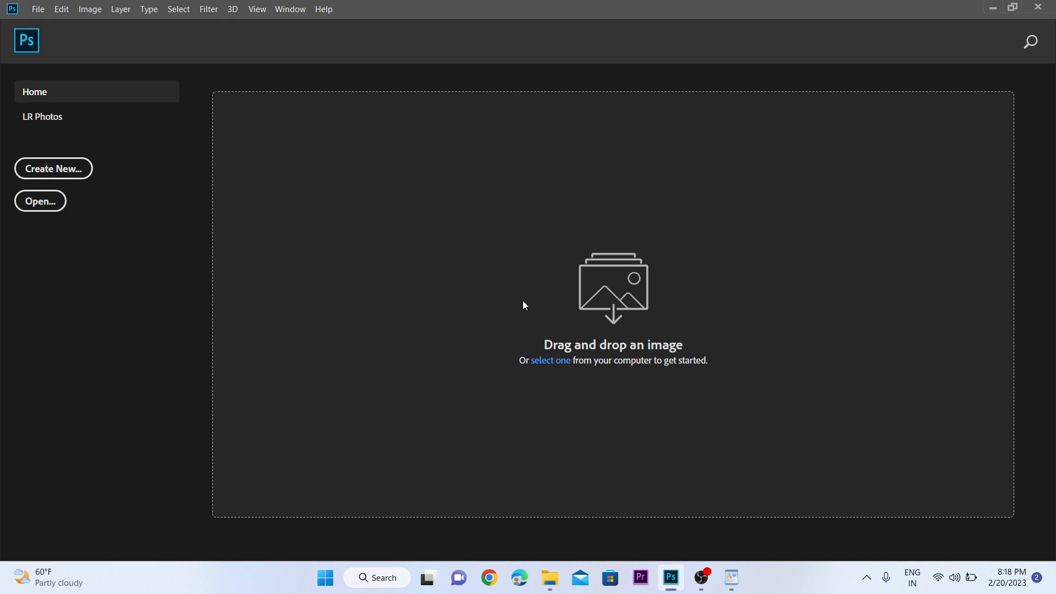
Start a new document with a width of 55 mm and a height of 88 mm.
left_click(62, 175)
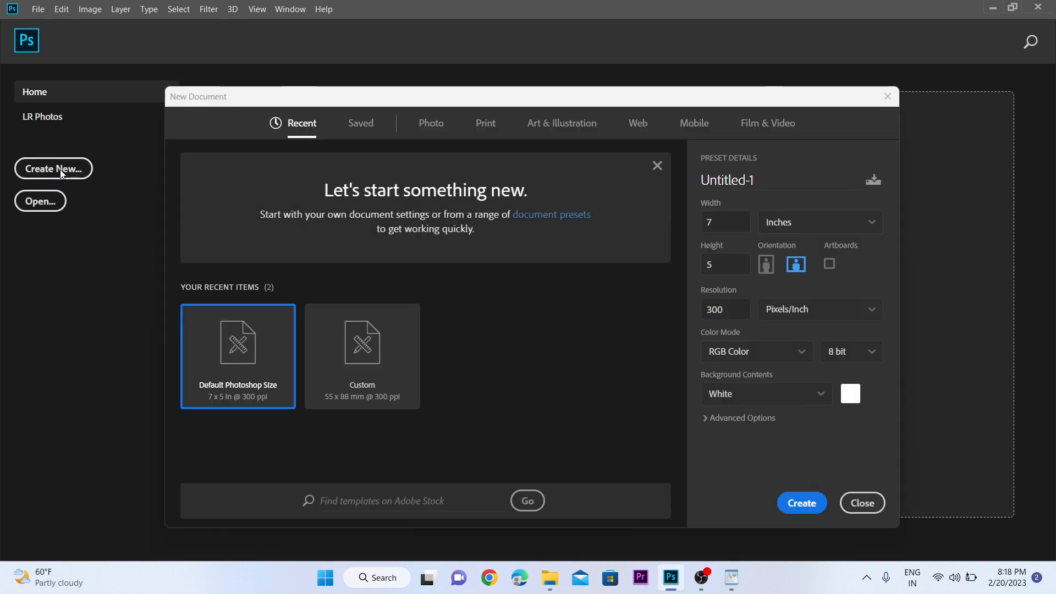
left_click(727, 219)
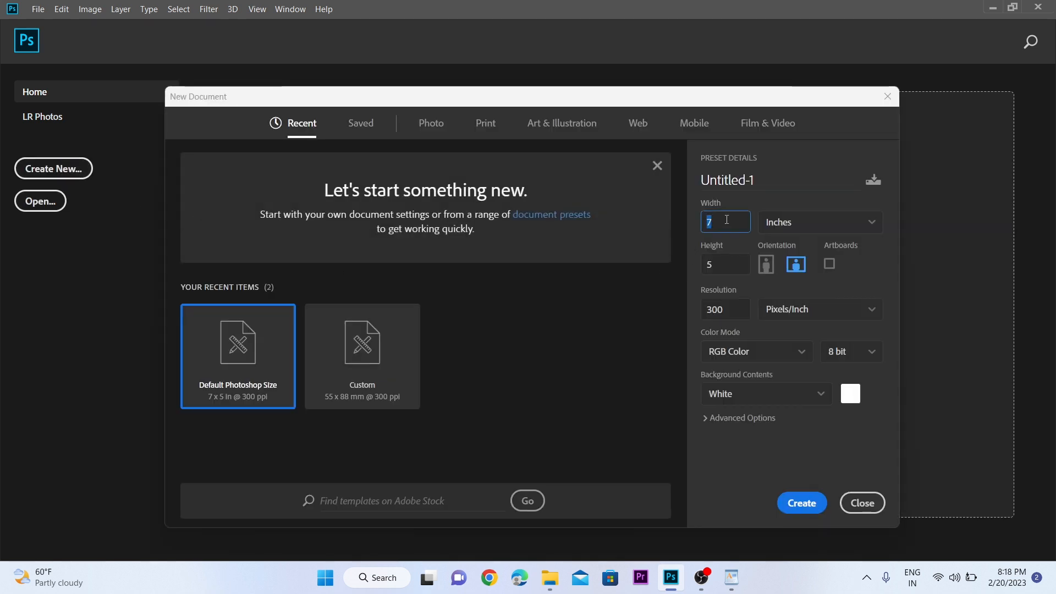
left_click(787, 227)
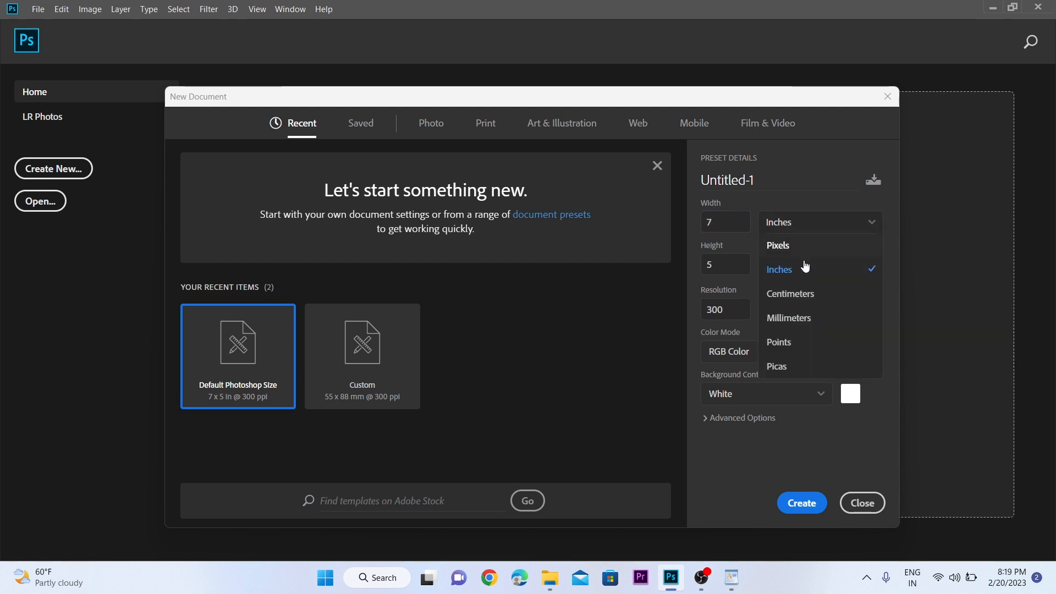
left_click(813, 315)
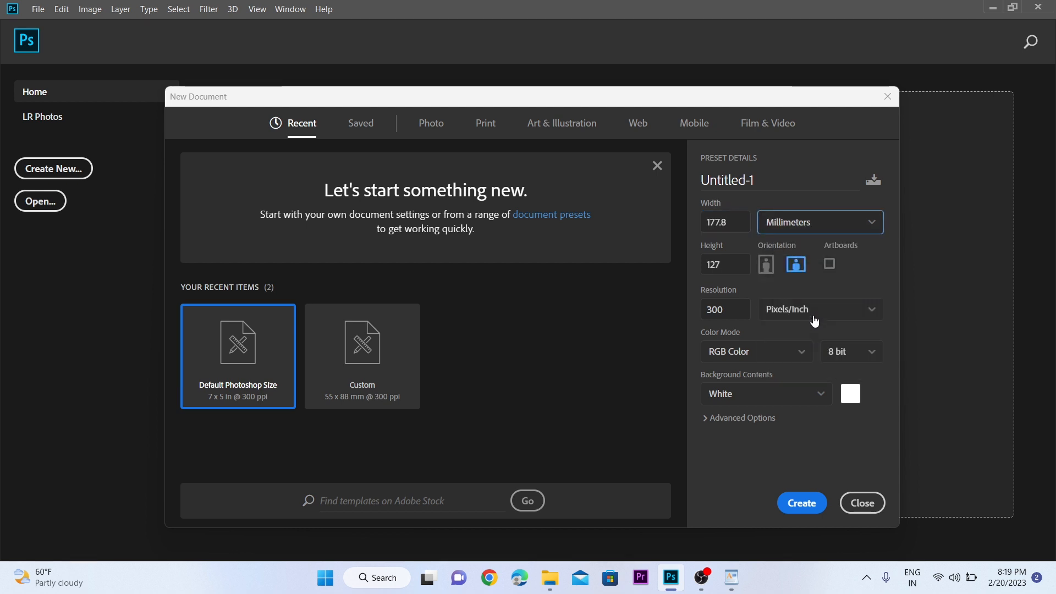
left_click(731, 225)
type("55")
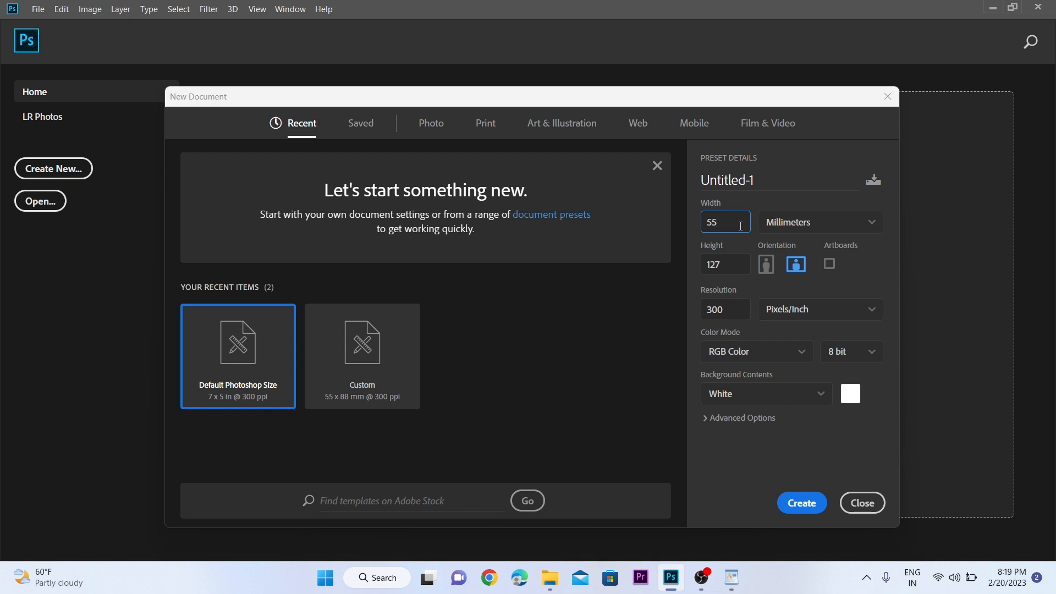
left_click(729, 273)
type("8")
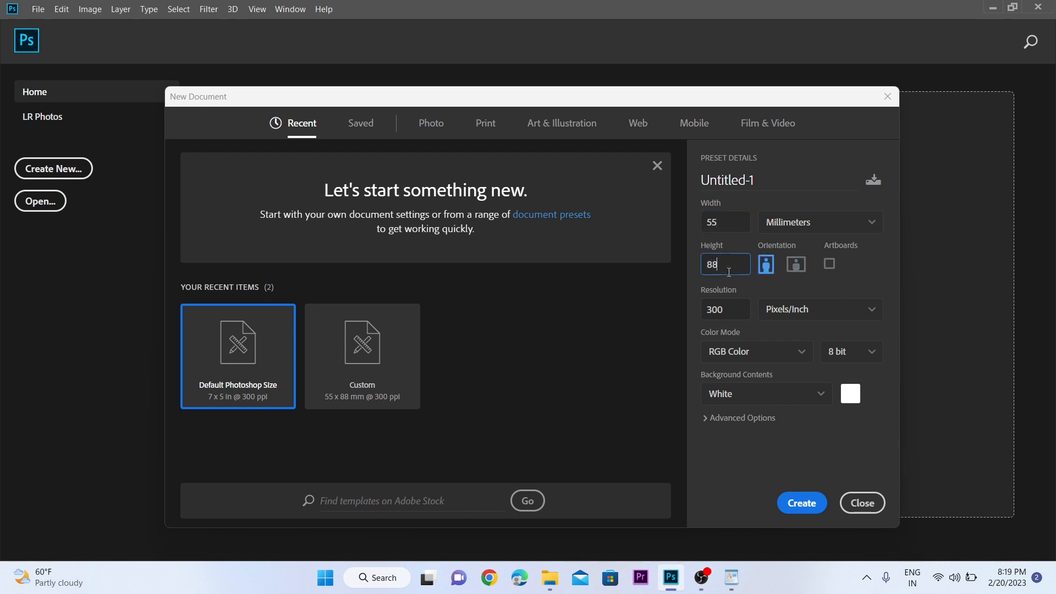
type("8")
Keep the resolution at 300 pixels/inch and the color mode at RGB Color, and create the document.
left_click(741, 309)
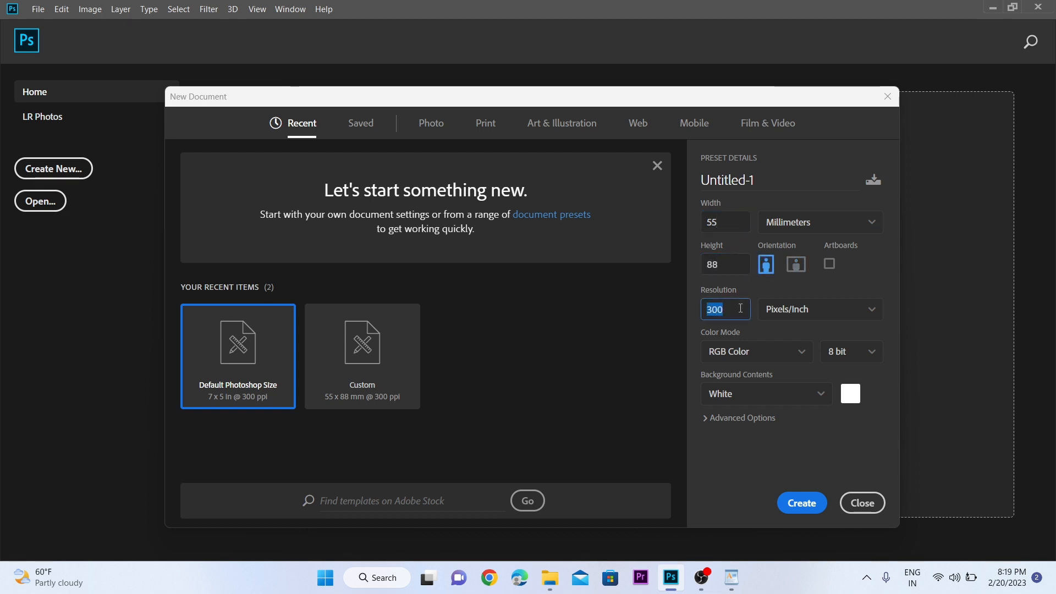
left_click(740, 309)
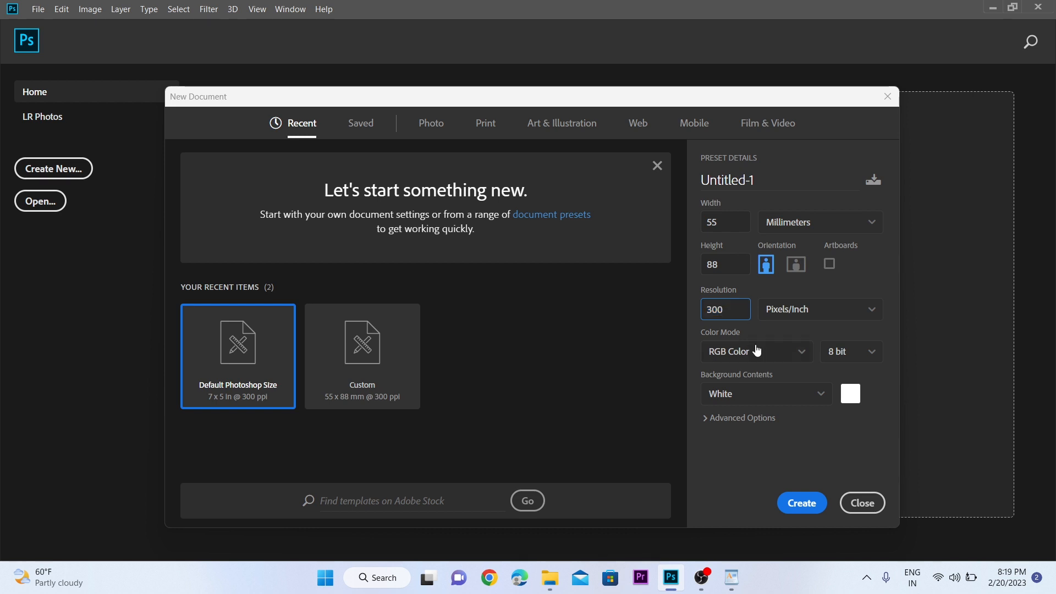
left_click(768, 357)
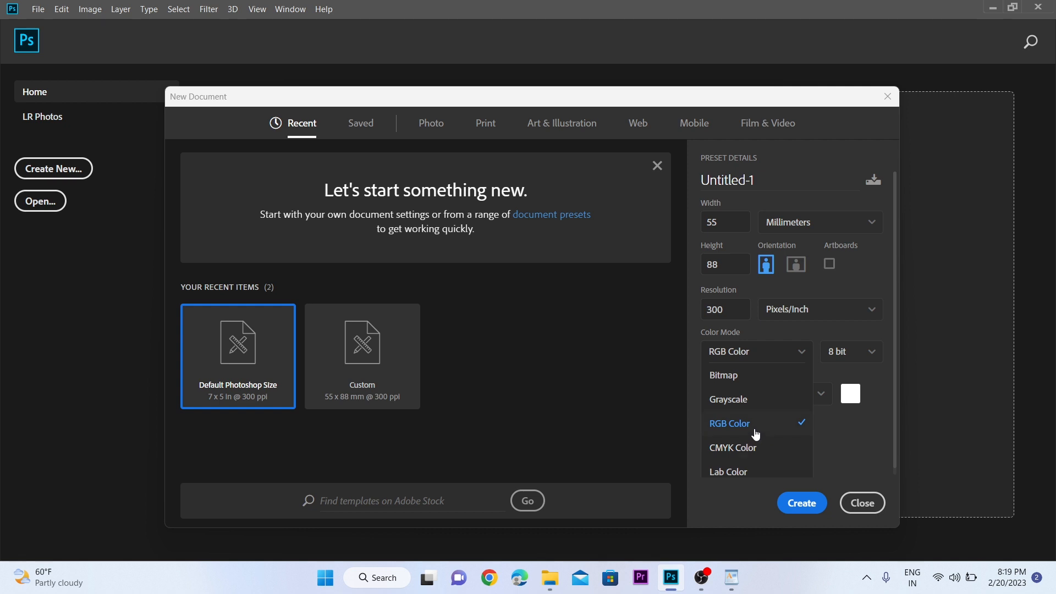
left_click(756, 432)
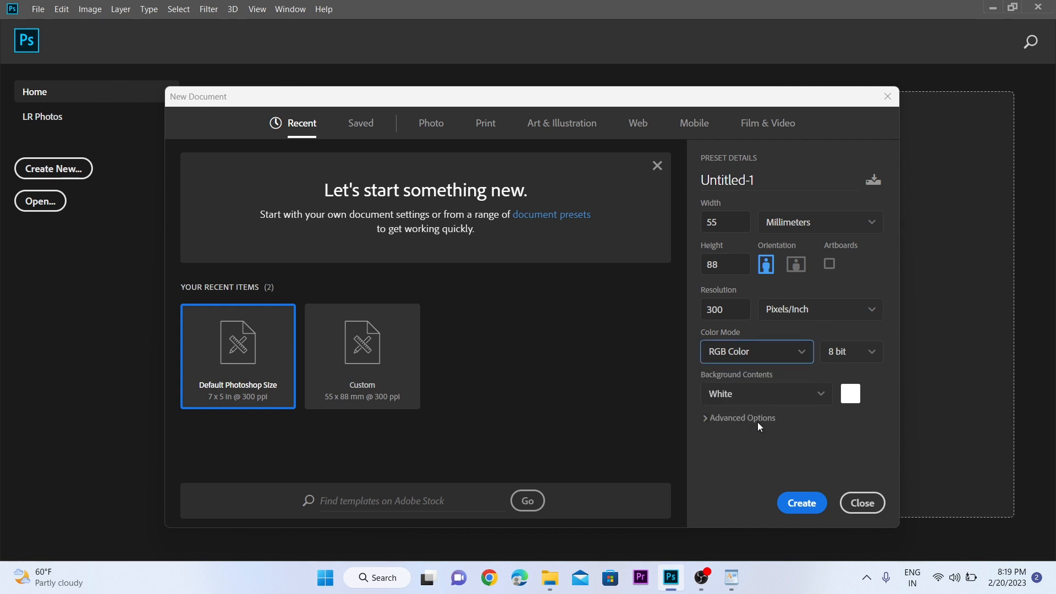
left_click(805, 500)
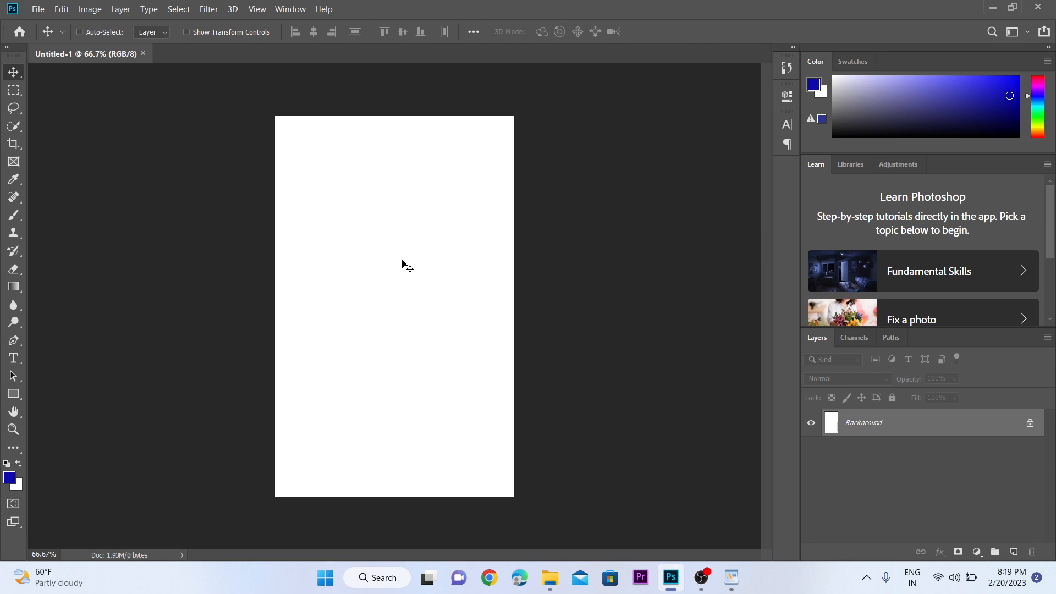
Create a second document in millimeters, 49 mm wide and slightly shorter than the first one.
key("ctrl+n")
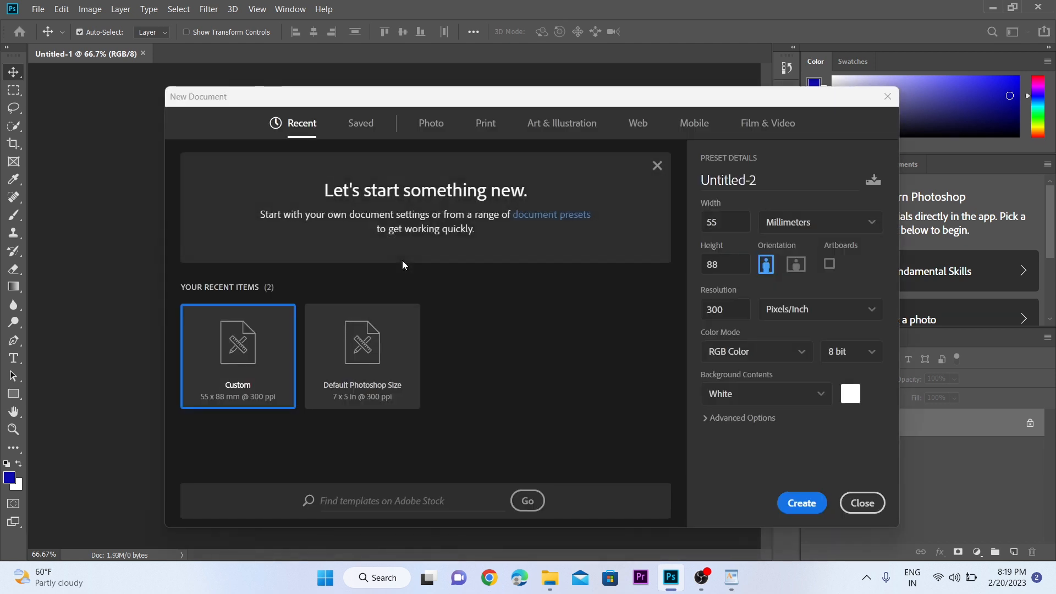
double_click(722, 227)
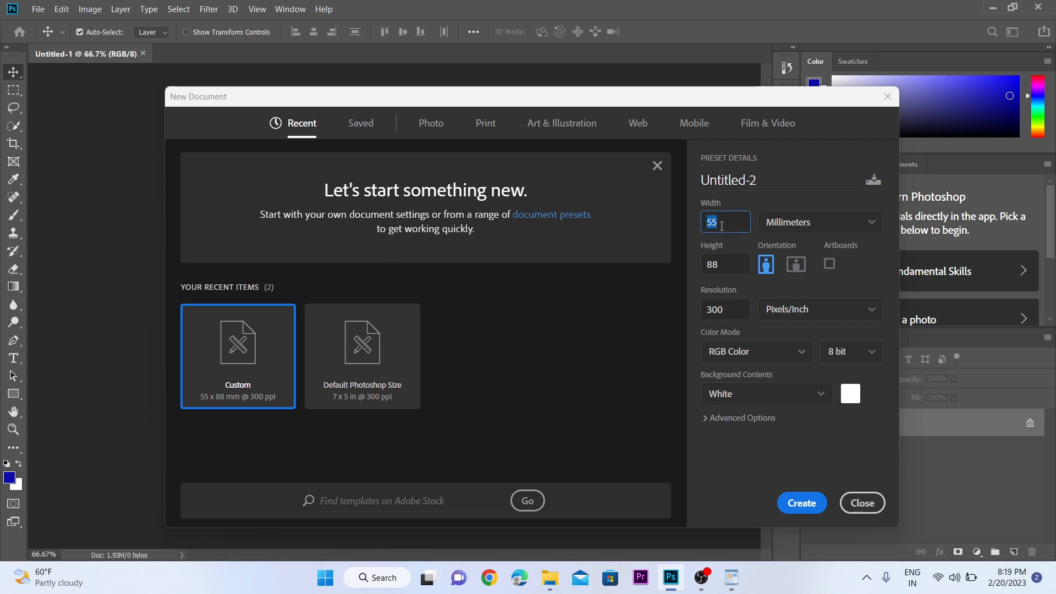
type("49")
key("Tab")
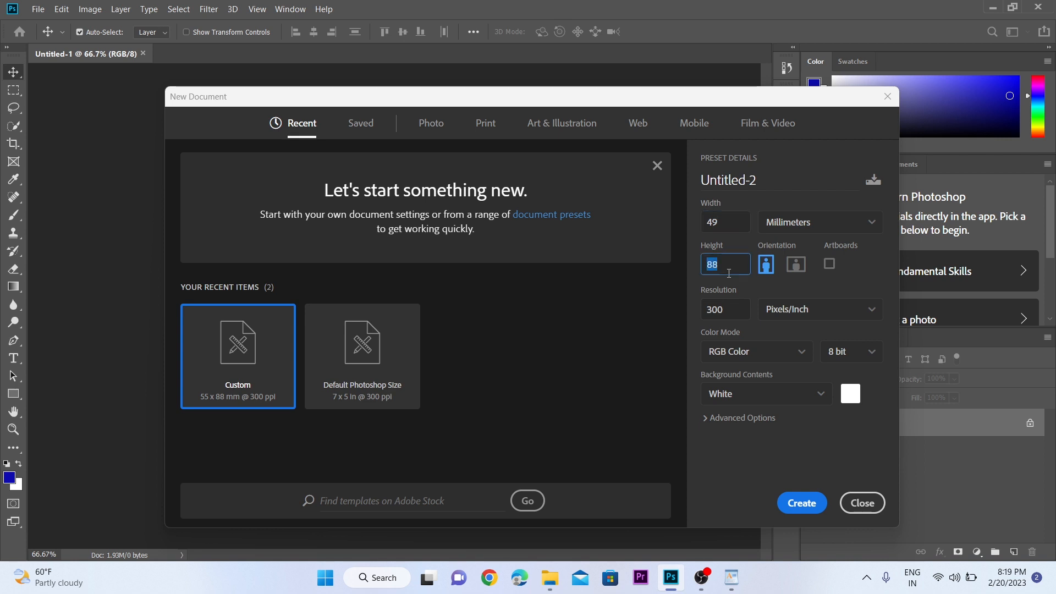
type("8")
left_click(813, 507)
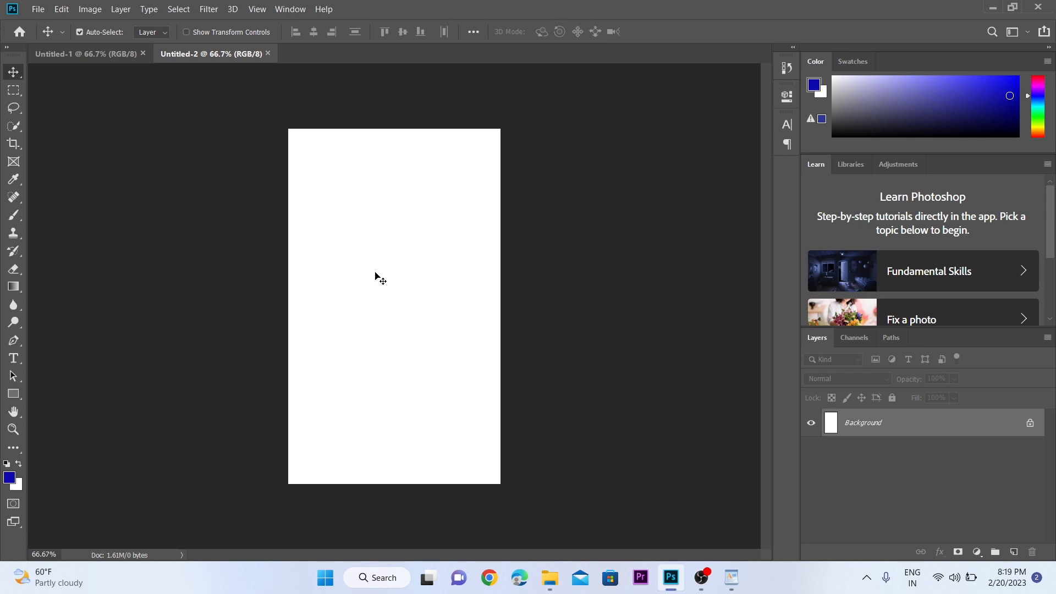
Fill the second document with the blue foreground color and copy it into the first document as a new layer.
key("alt+BackSpace")
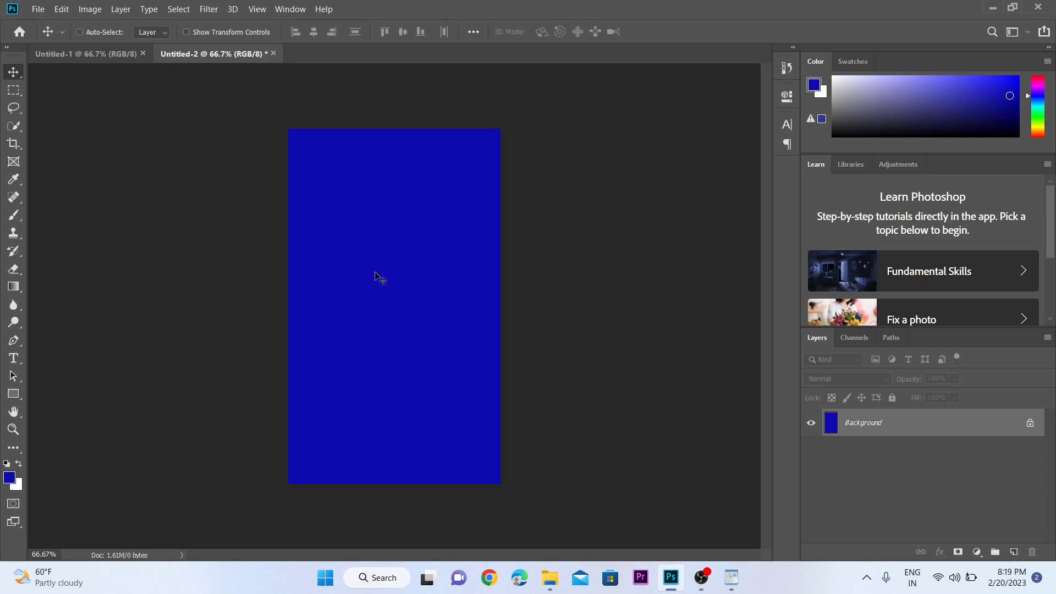
key("ctrl+a")
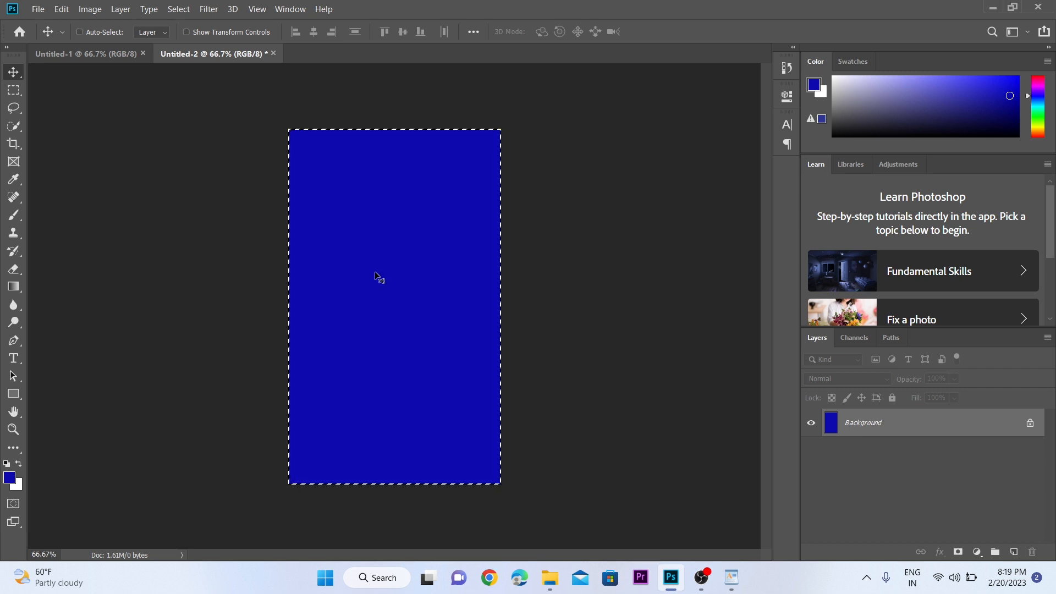
left_click(95, 55)
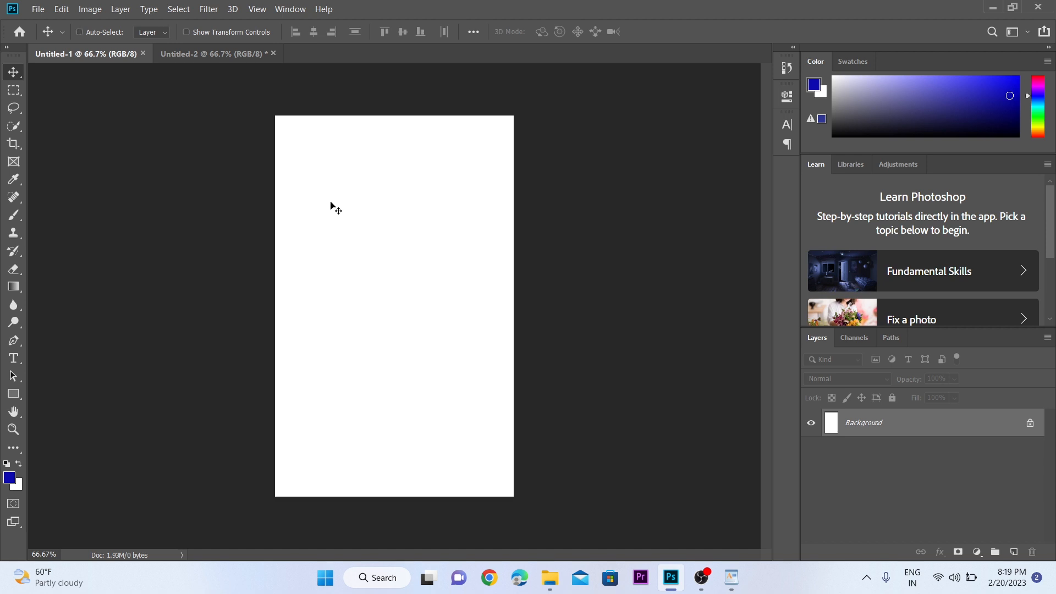
key("ctrl+v")
Show the rulers and place two vertical and two horizontal guides along the four edges of the blue rectangle.
key("ctrl+space")
left_click(331, 202, "ctrl")
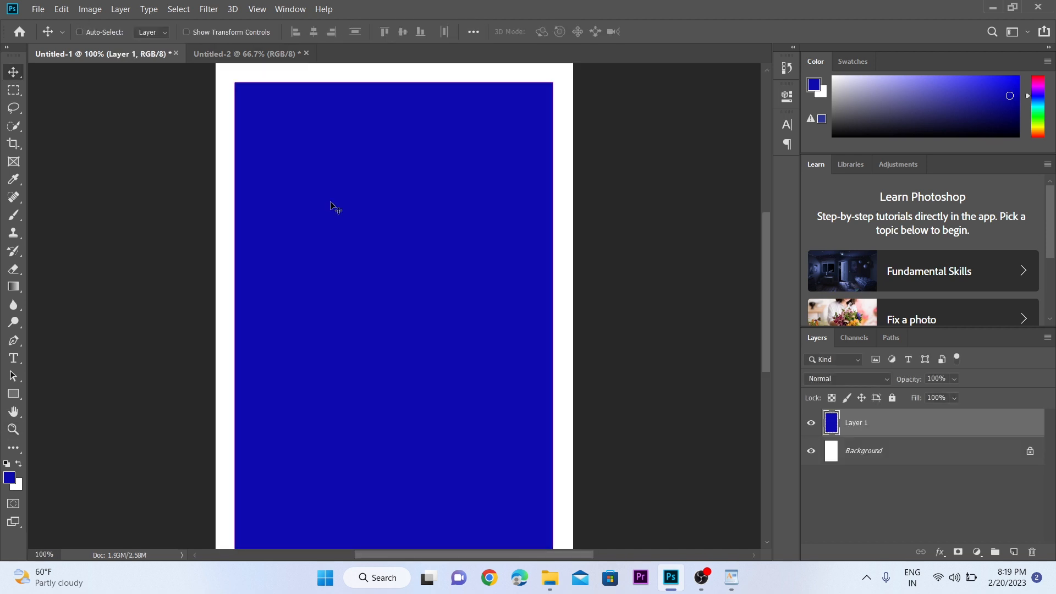
key("ctrl+r")
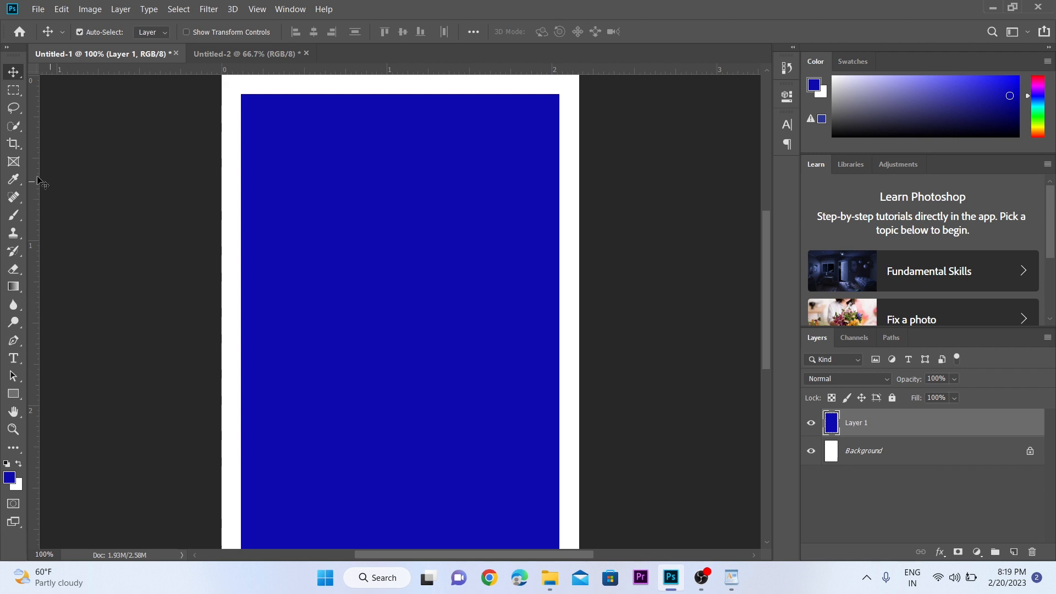
left_click_drag(29, 172, 238, 180)
left_click_drag(308, 70, 314, 94)
left_click(118, 220)
left_click_drag(29, 217, 560, 212)
left_click_drag(456, 199, 462, 83)
left_click_drag(418, 69, 418, 443)
Delete the blue rectangle layer, leaving only the guides on the white background.
key("ctrl+minus")
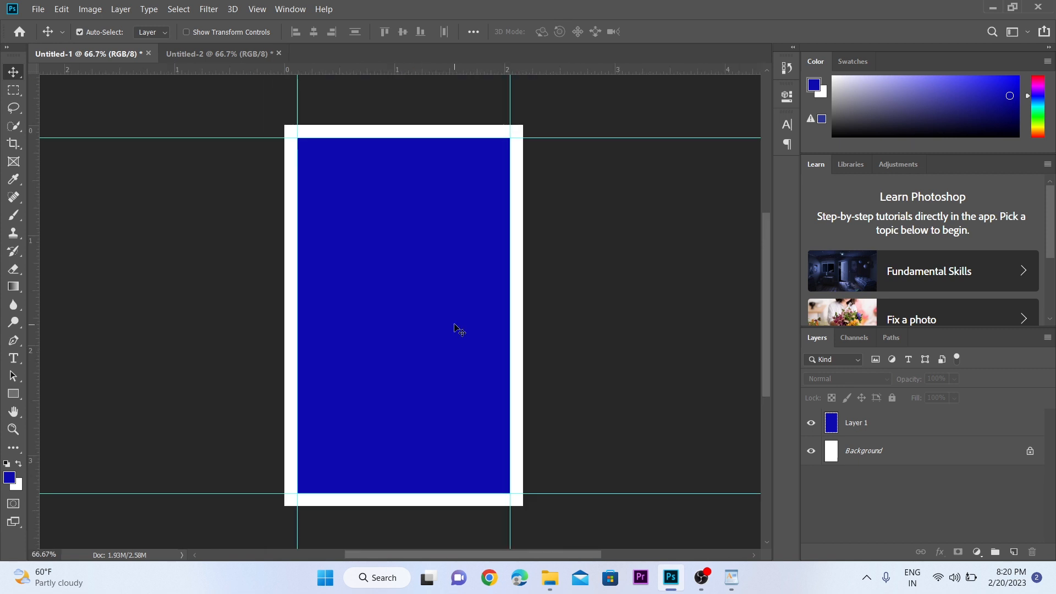
left_click(413, 262)
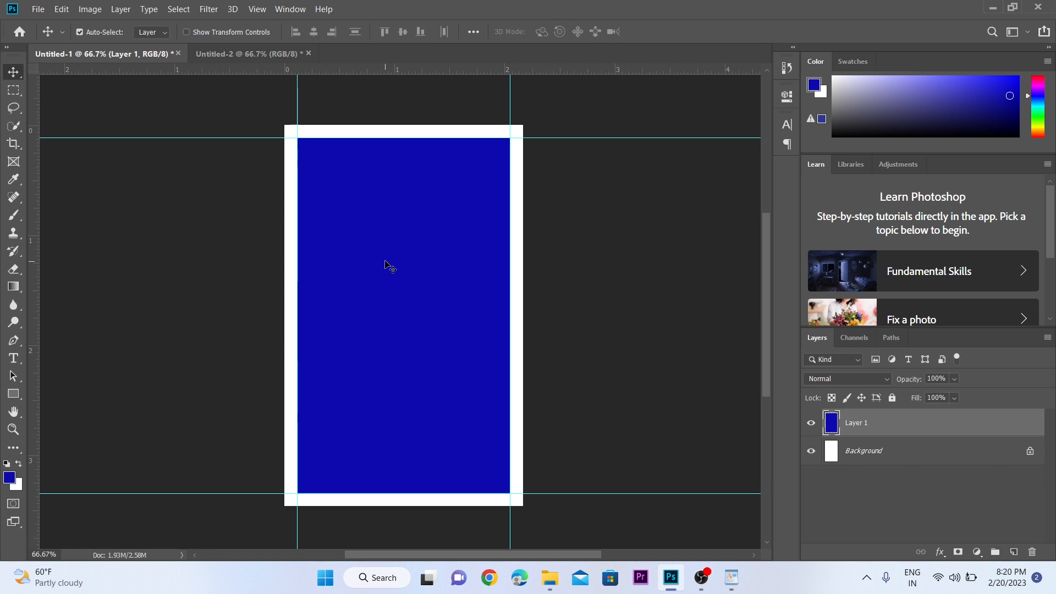
key("Delete")
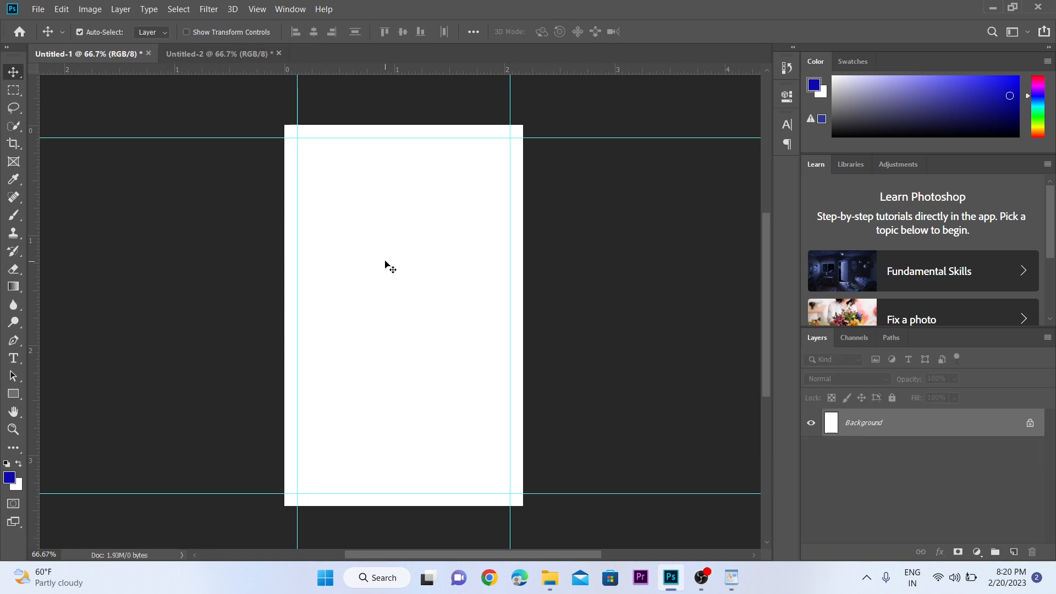
Examine the margins between the card's edges and the guides around its upper corners.
key("z")
left_click(365, 175)
left_click(365, 175)
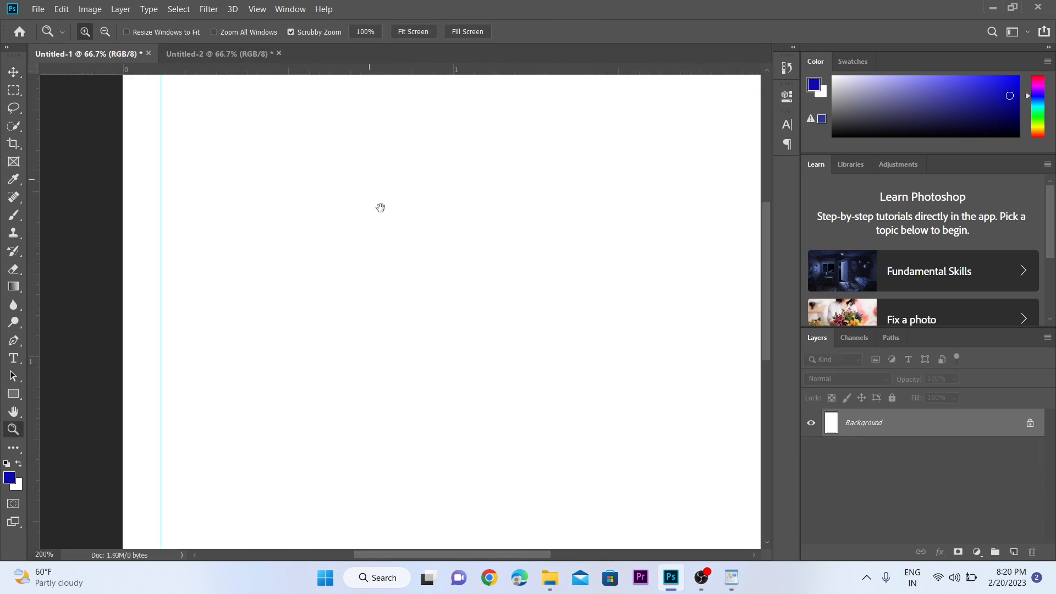
left_click_drag(379, 208, 395, 245)
left_click(261, 158)
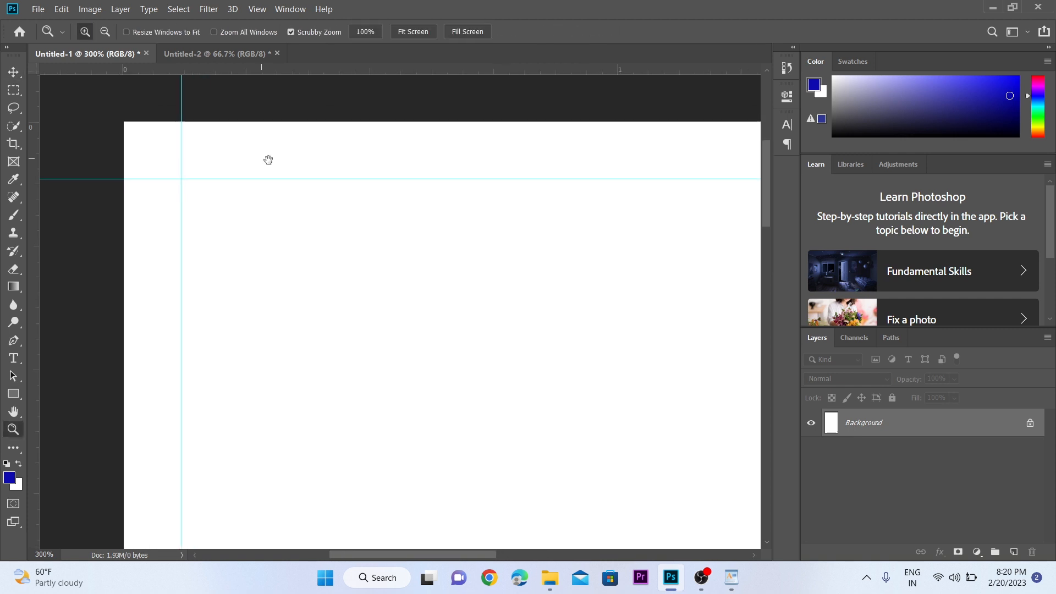
left_click_drag(268, 160, 308, 187)
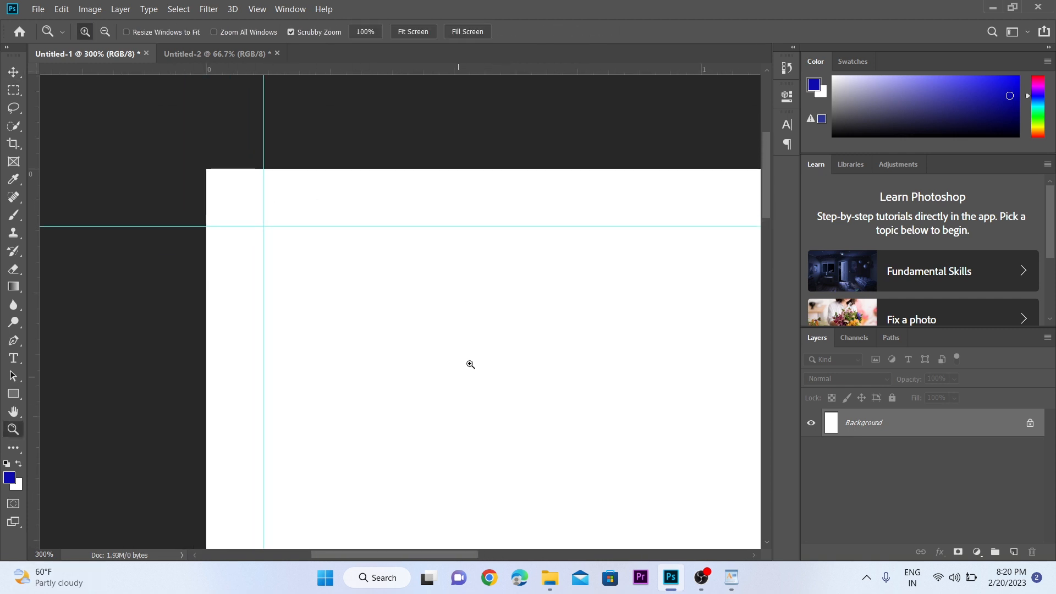
left_click(486, 323, "alt")
left_click(440, 295, "alt")
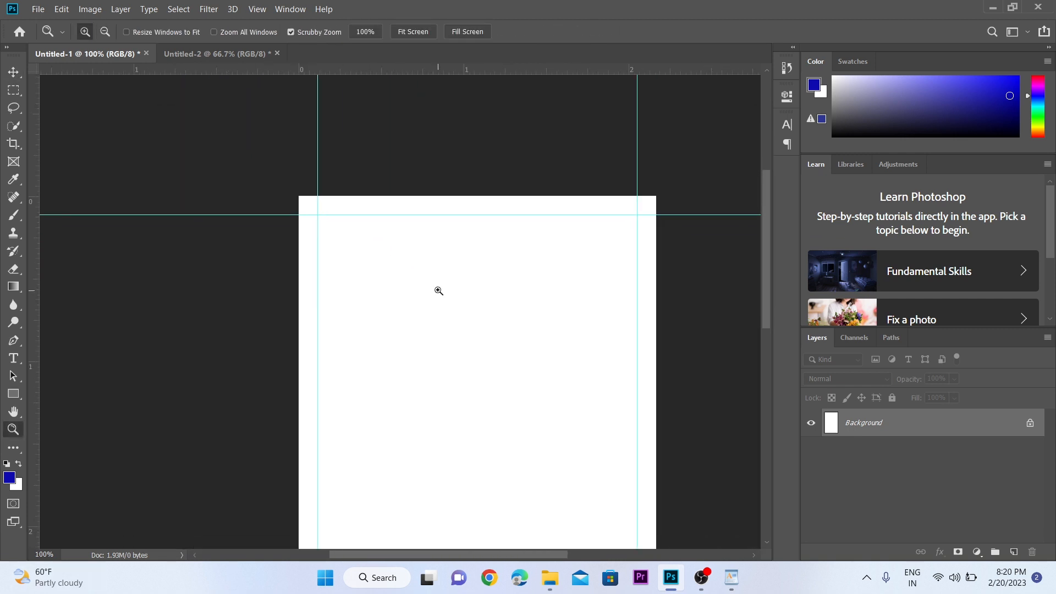
key("v")
left_click_drag(495, 280, 441, 268)
Draw a closed blue shape with a wavy lower edge across the card's top, using the Pen tool in Shape mode.
key("p")
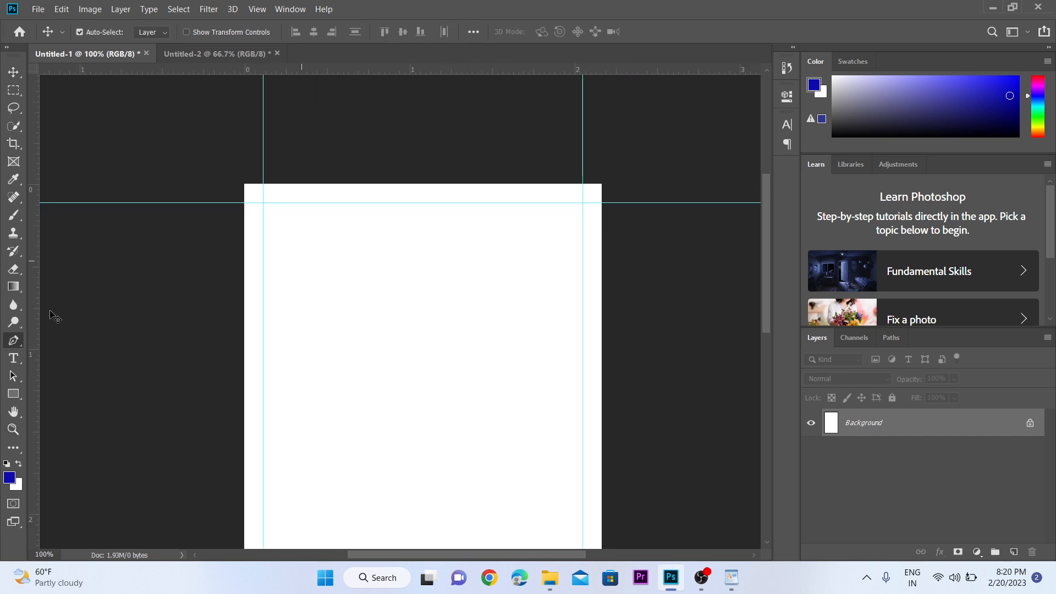
right_click(14, 340)
left_click(57, 342)
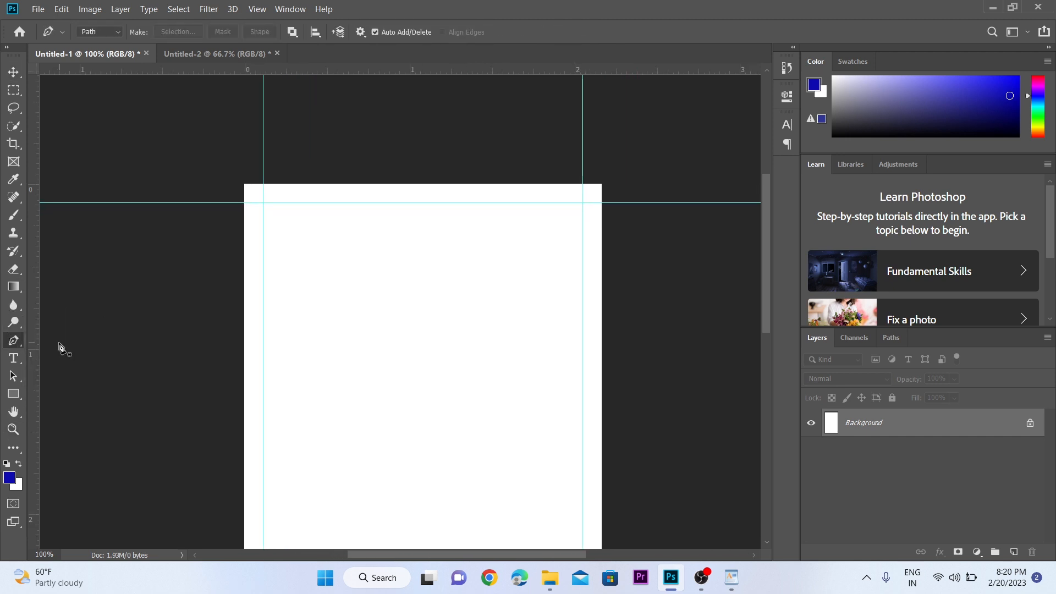
left_click(116, 34)
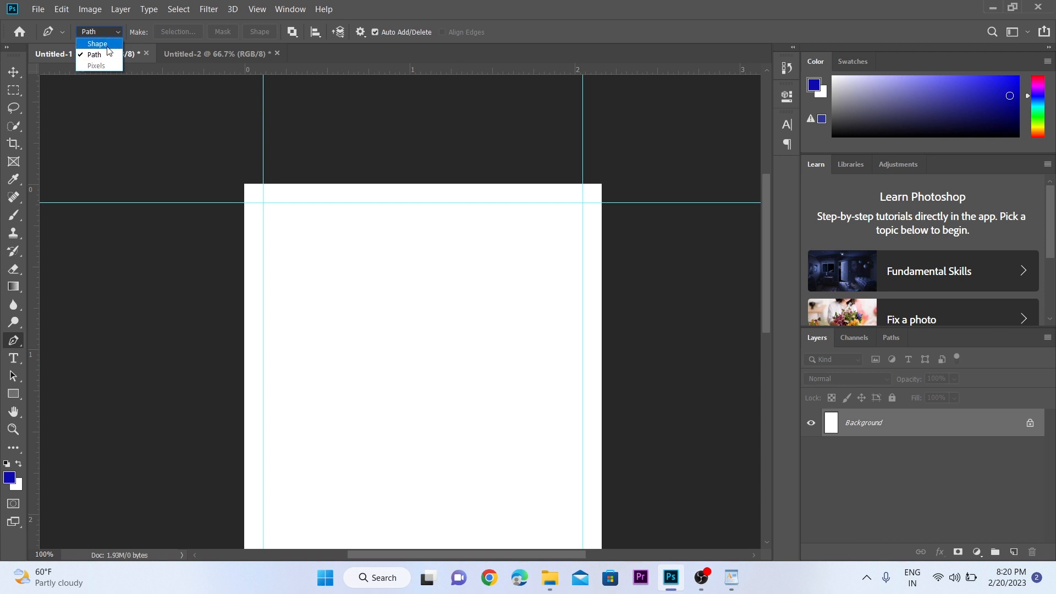
left_click(106, 46)
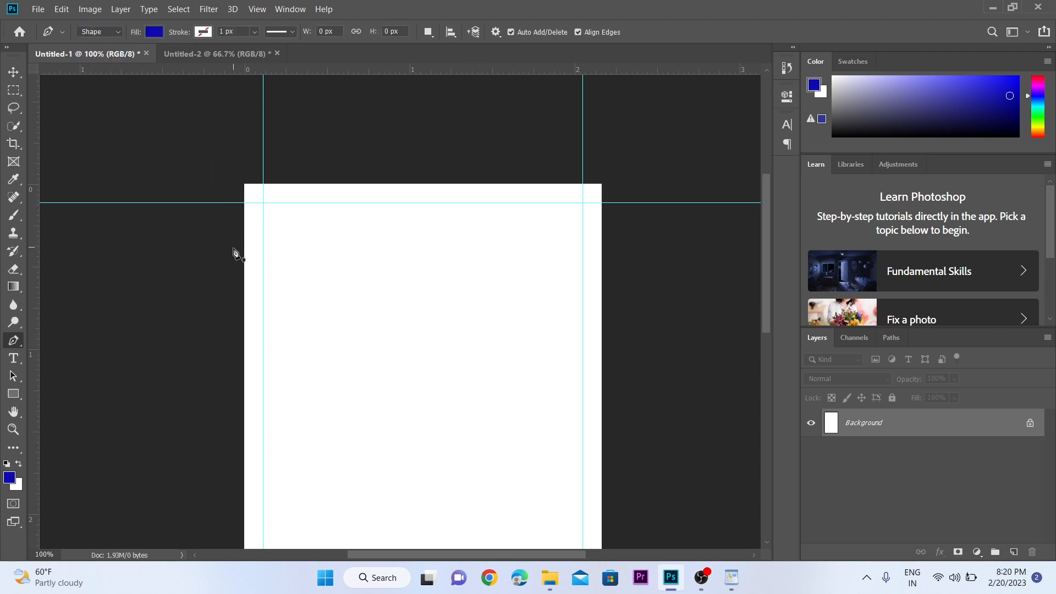
left_click(228, 296)
left_click(302, 282)
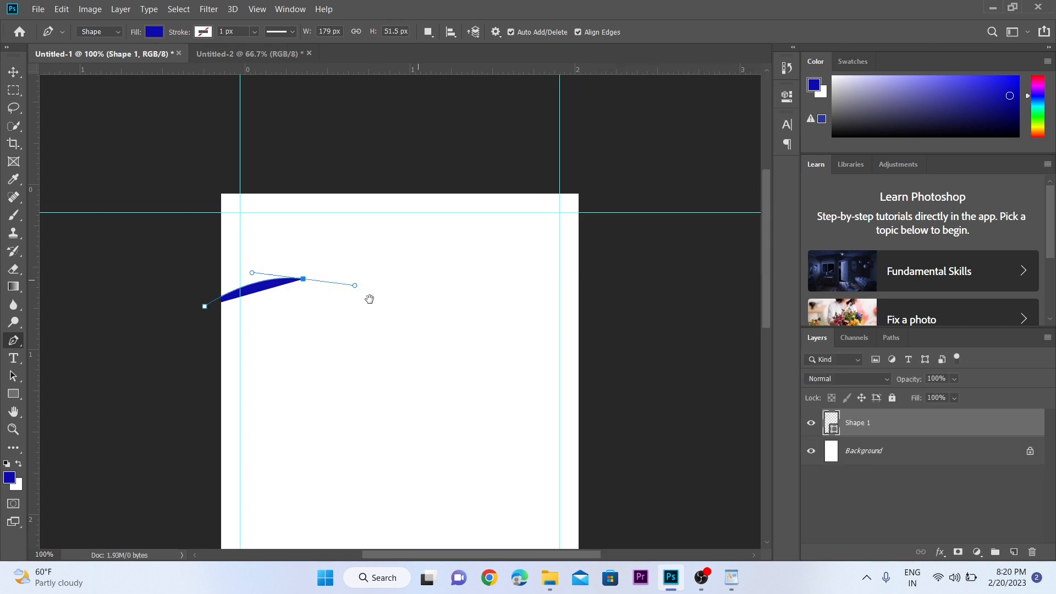
left_click(492, 319)
left_click(576, 291)
left_click(576, 154)
left_click(143, 154)
left_click(167, 333)
Reshape the left part of the header's wave with Direct Selection, moving the crest anchor inward and the left end anchor lower.
left_click(13, 429)
left_click(358, 310)
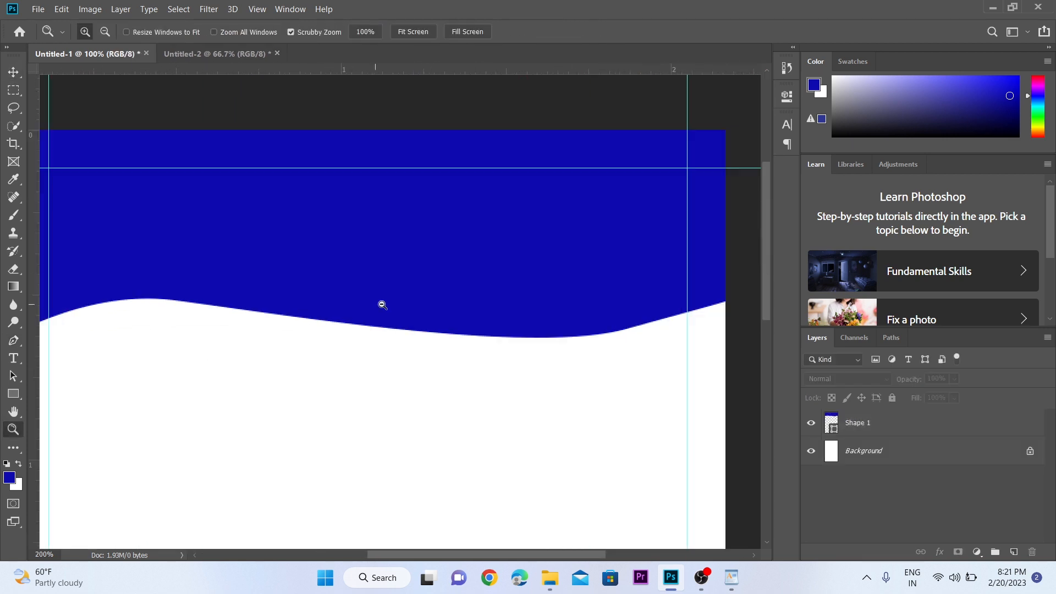
left_click(517, 231, "alt")
left_click(880, 423)
right_click(14, 376)
left_click(94, 390)
left_click(574, 271)
left_click_drag(623, 257, 644, 253)
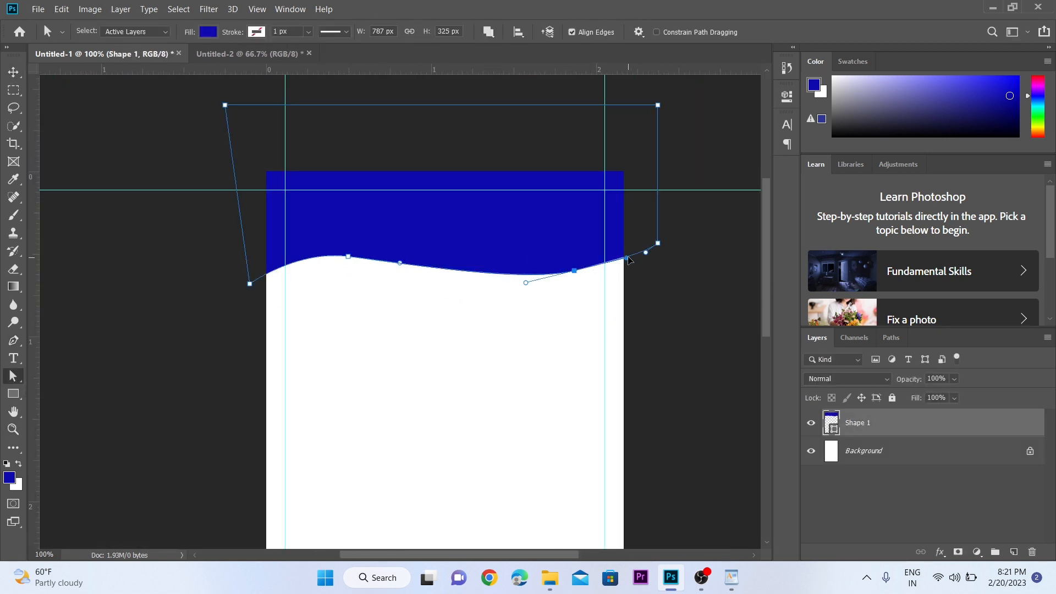
left_click_drag(400, 263, 440, 280)
left_click_drag(348, 257, 405, 250)
left_click_drag(251, 284, 245, 315)
left_click_drag(405, 250, 393, 261)
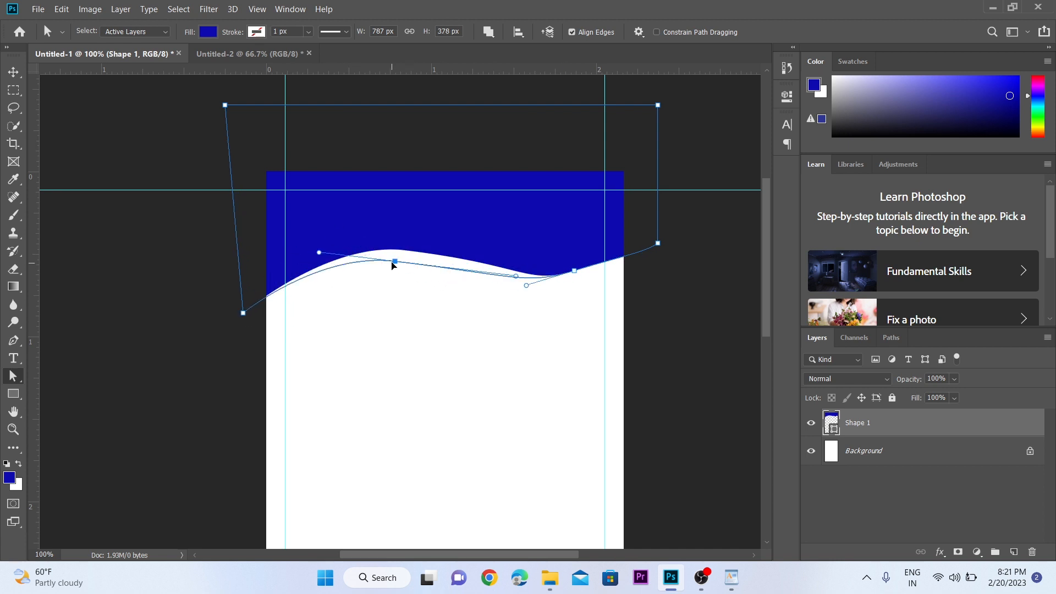
Move the wave's trough anchor further right and raise the right end anchor so the lower edge curves upward at the card's side.
left_click_drag(574, 271, 603, 276)
left_click_drag(658, 243, 661, 191)
key("z")
left_click(475, 279)
left_click(476, 267, "alt")
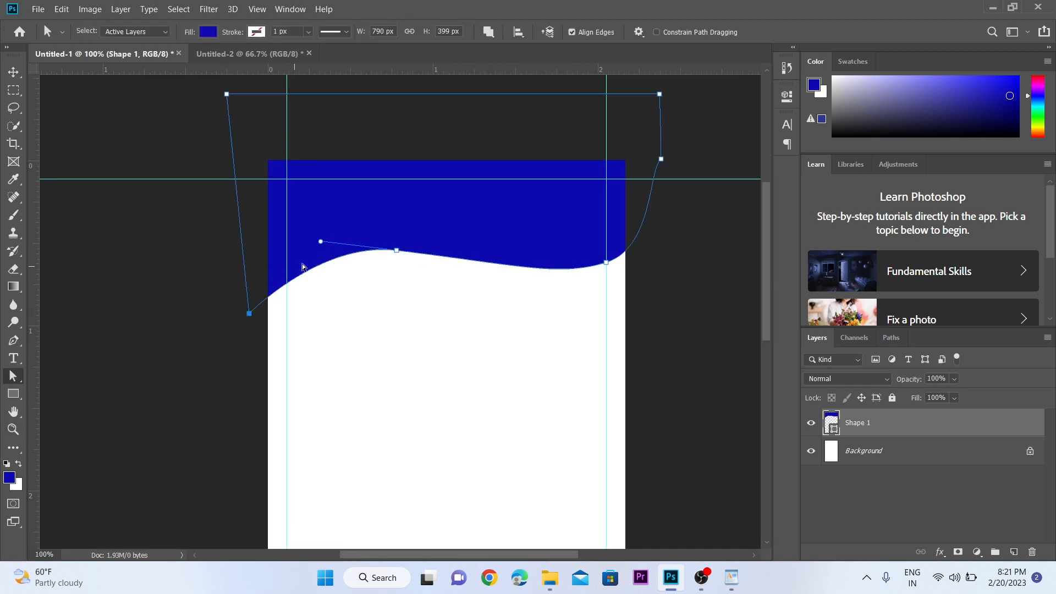
key("z")
left_click(425, 277)
left_click(425, 276, "alt")
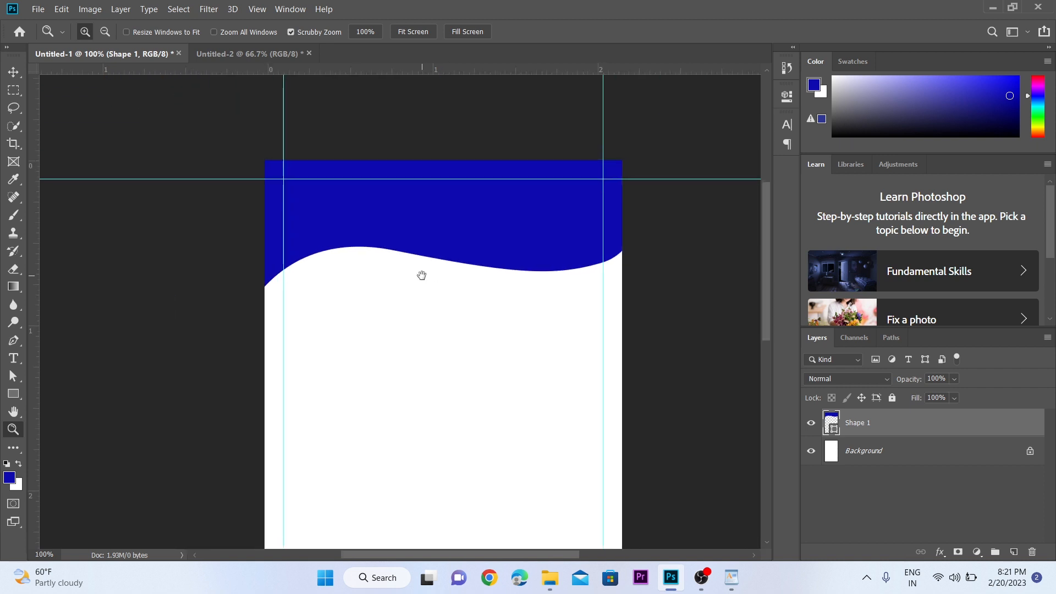
Nudge the blue header shape slightly down on the card.
key("v")
key("shift+Down")
key("shift+Down")
key("shift+Down")
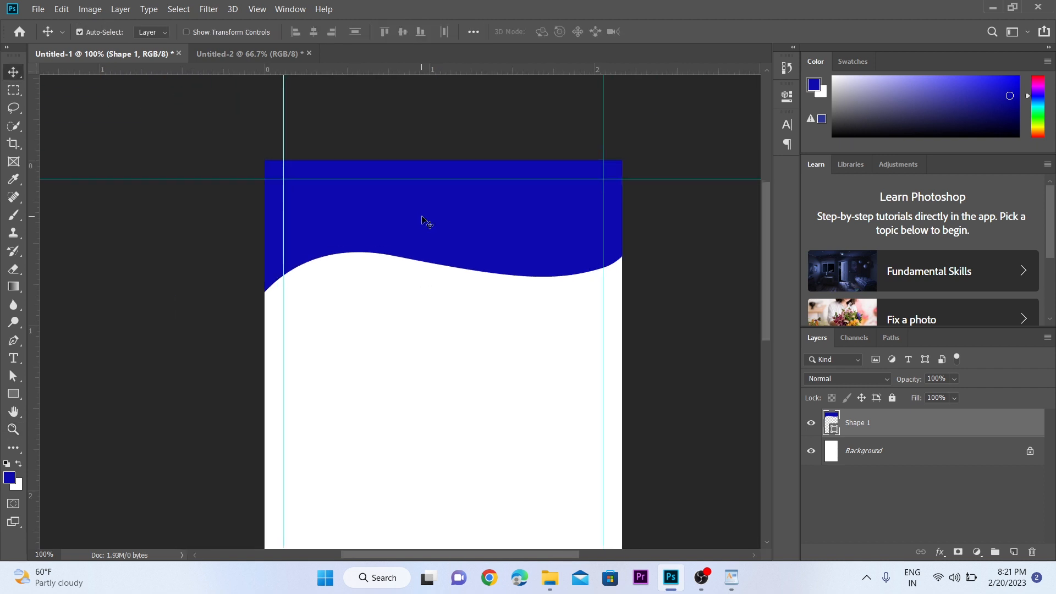
Duplicate the blue header shape, fill the copy with white and shift it up to leave a thin blue wavy stripe.
key("z")
left_click(422, 217)
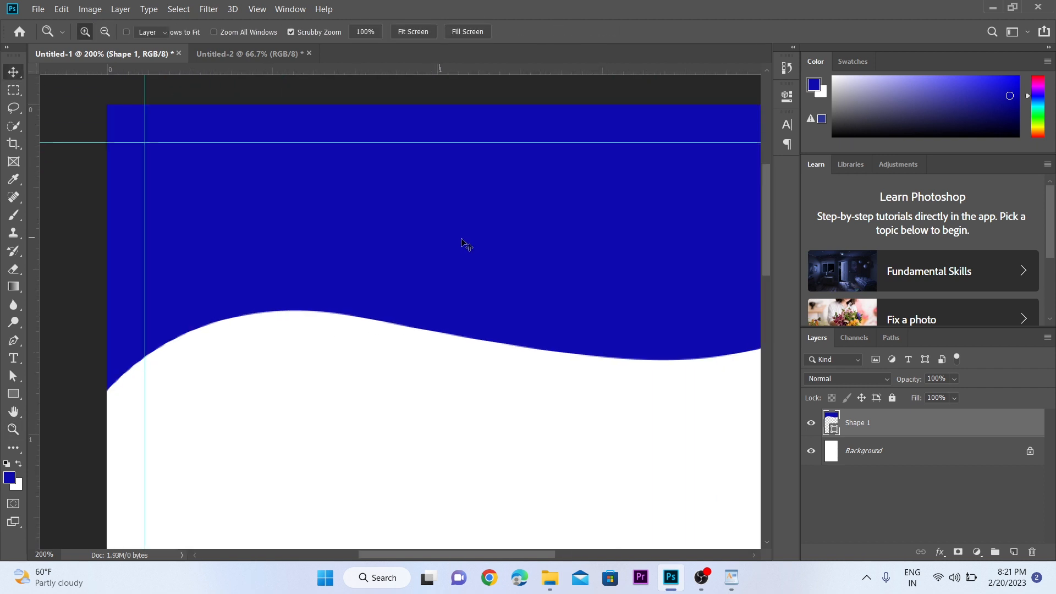
key("v")
key("ctrl+j")
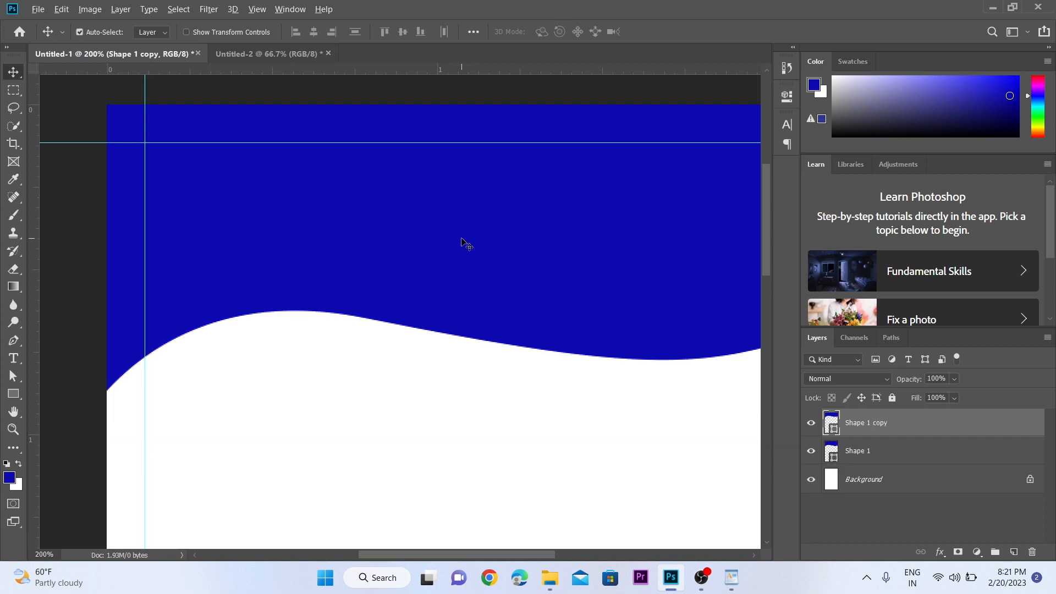
key("ctrl+BackSpace")
key("alt+space")
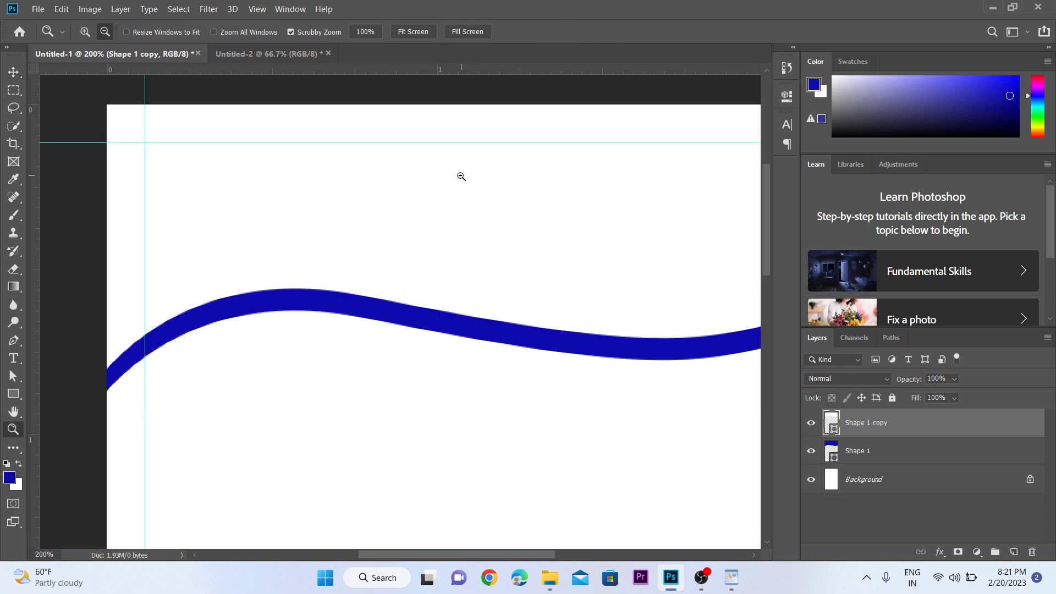
left_click(460, 175, "alt")
left_click_drag(535, 277, 528, 257)
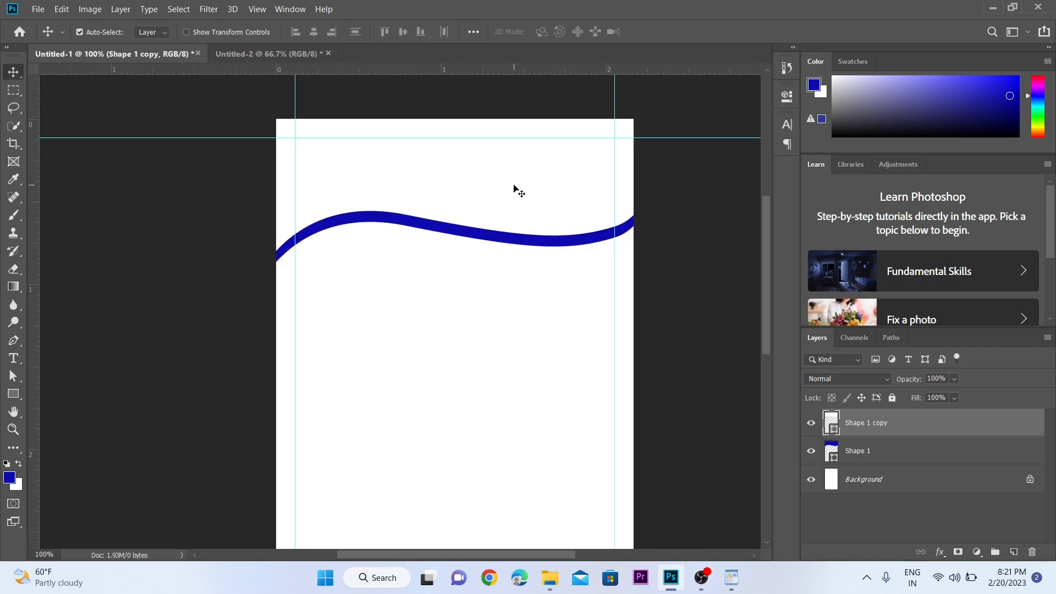
Select the white and blue wave shapes together and nudge both down the card.
key("z")
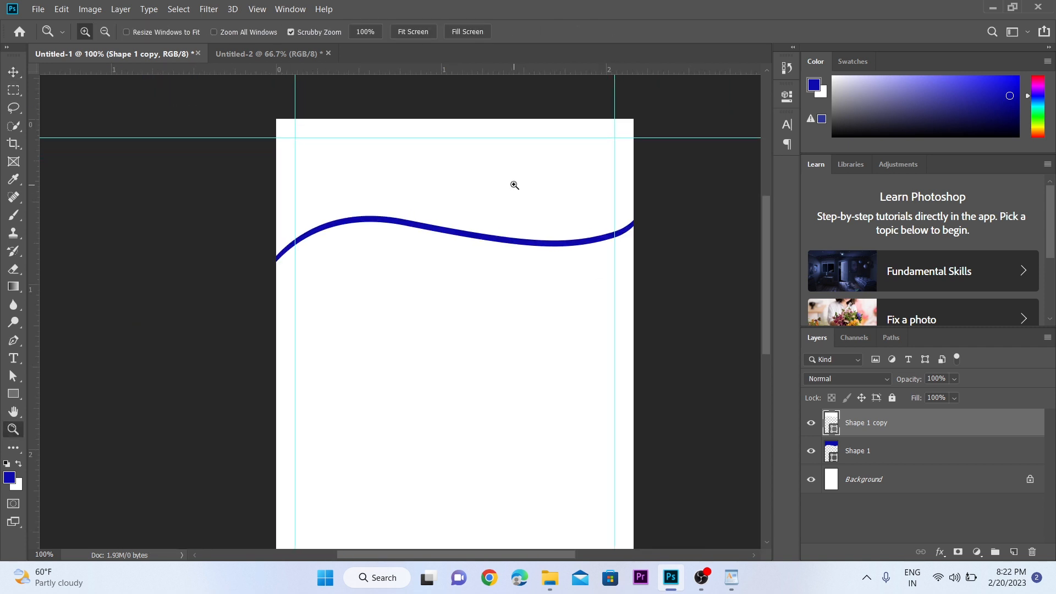
left_click(514, 185)
key("v")
left_click_drag(546, 394, 529, 215)
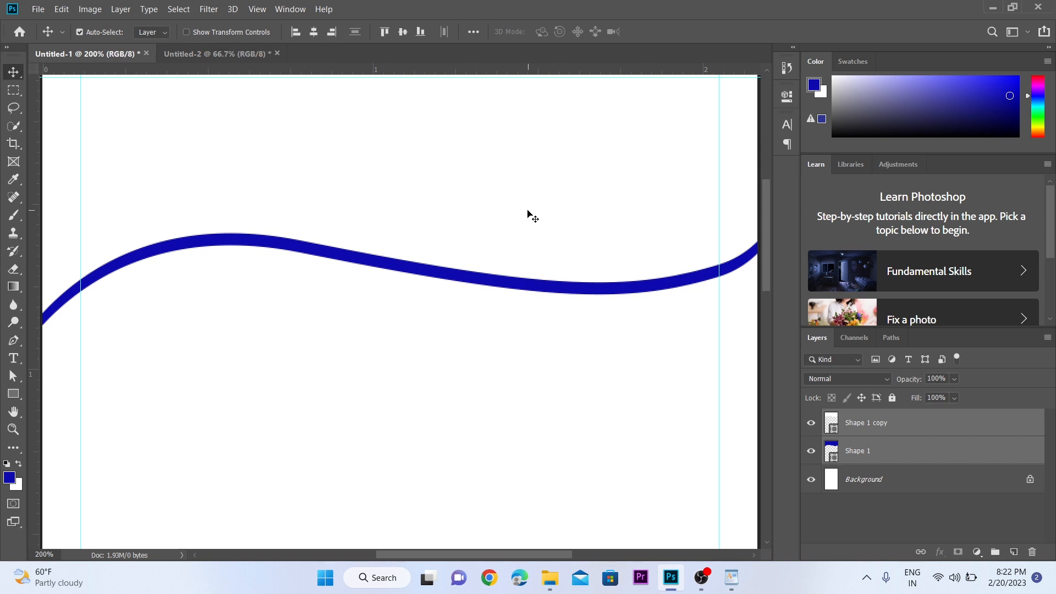
key("shift+Down")
key("shift+Down")
key("shift+Down")
key("shift+Down")
key("z")
left_click(529, 212, "alt")
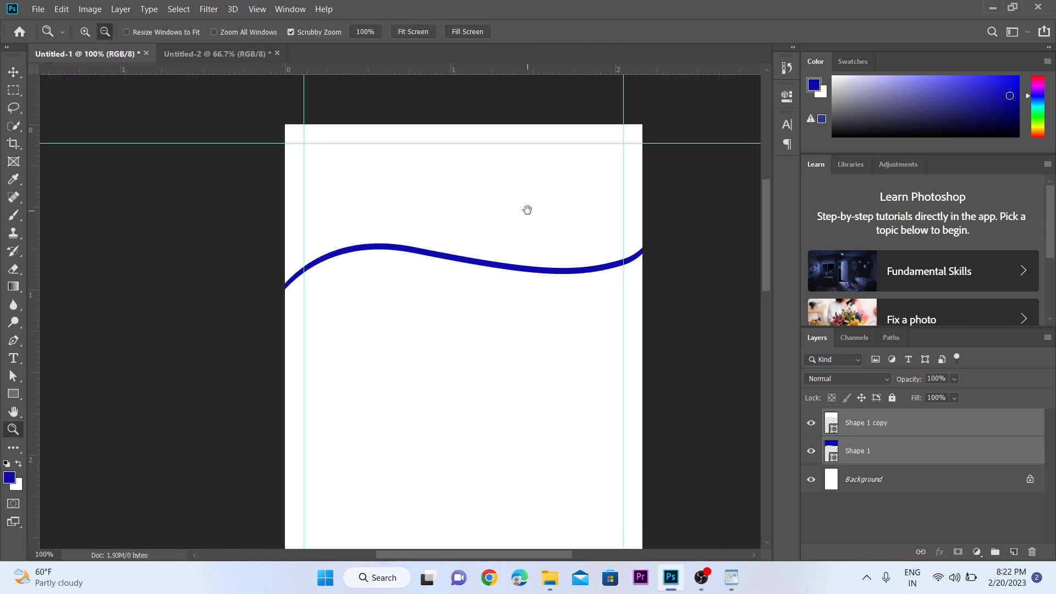
Duplicate the white wave shape, fill the copy with the blue foreground colour and shift it up to leave a white stripe.
key("v")
left_click(509, 264)
left_click(510, 237)
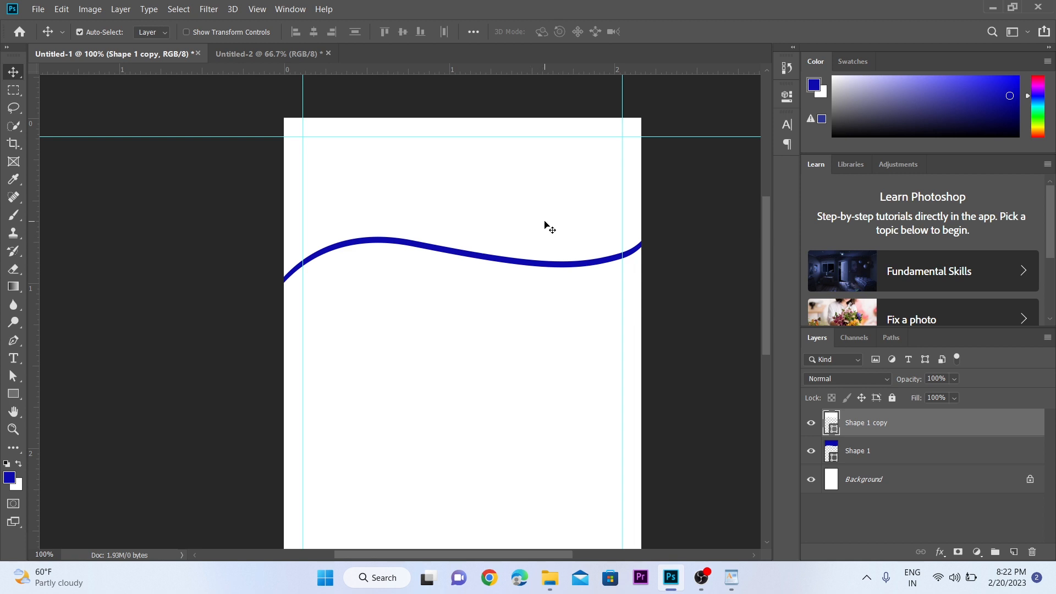
key("ctrl+j")
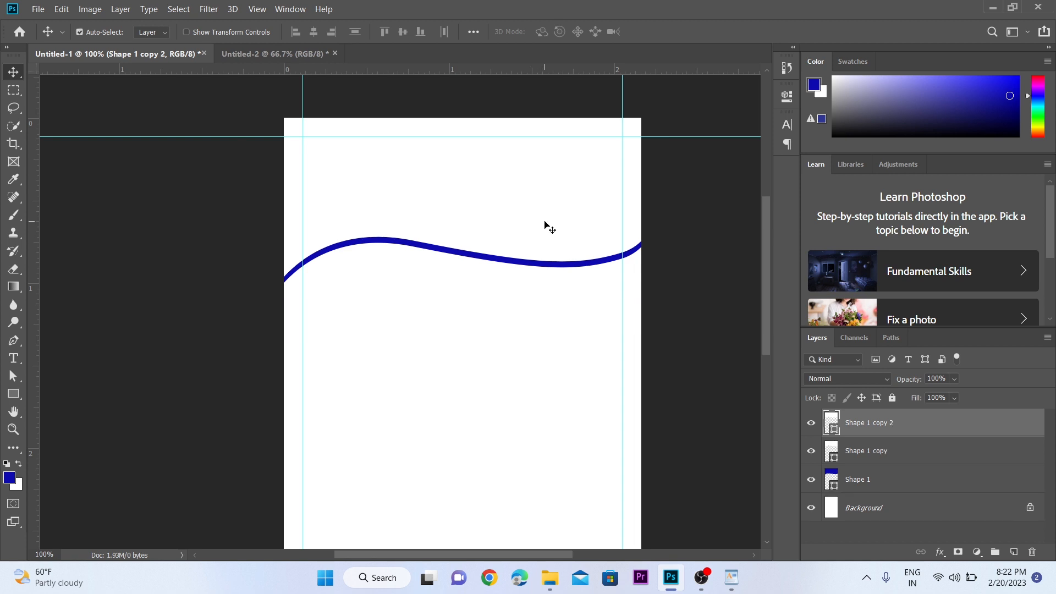
key("alt+BackSpace")
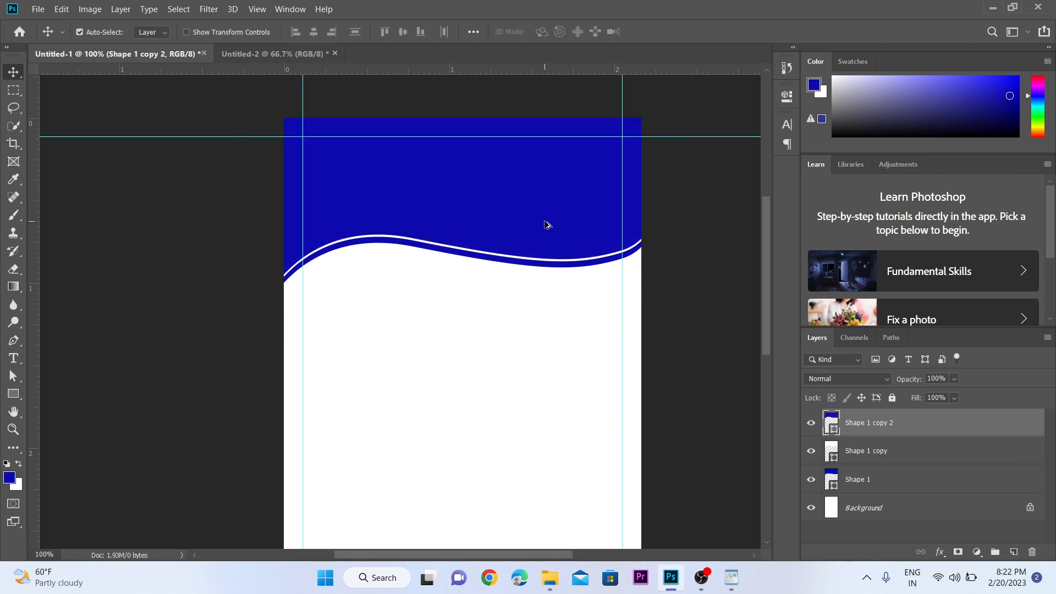
left_click(549, 227, "ctrl")
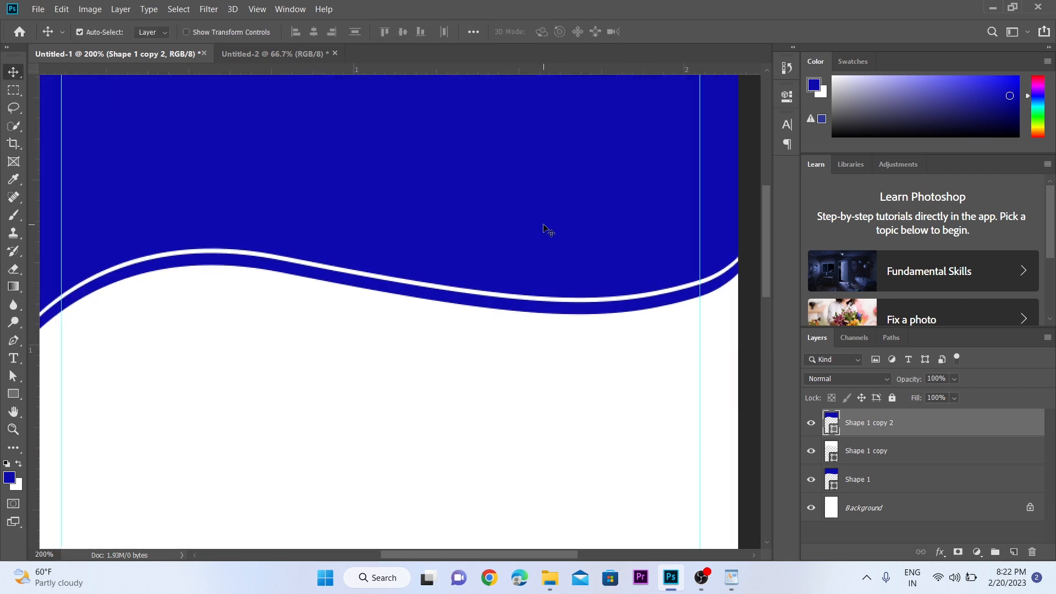
key("shift+Up")
key("Down")
key("Down")
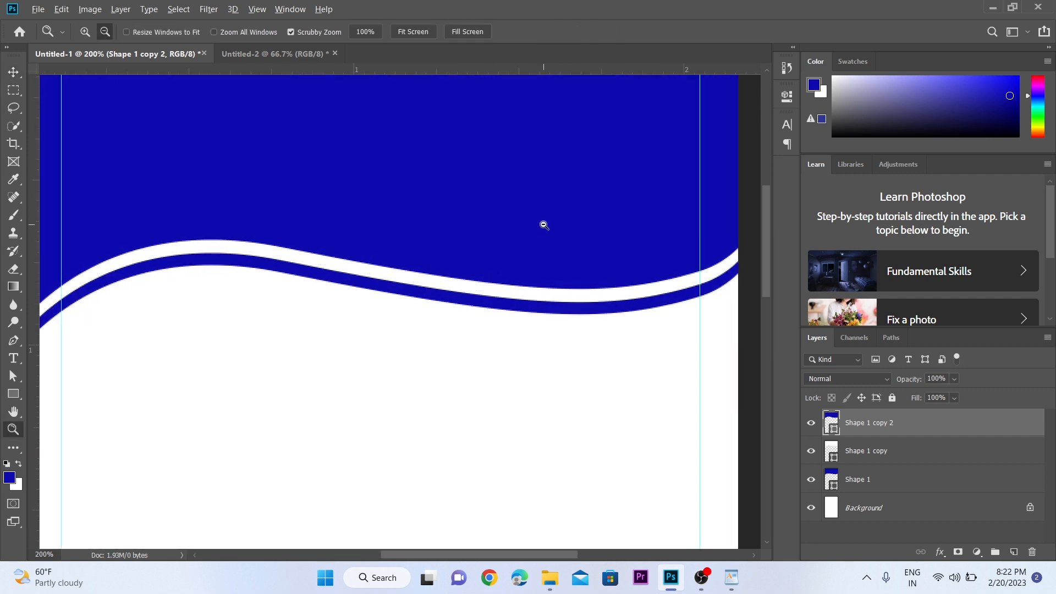
left_click(543, 224, "alt")
Select all three wave shapes, nudge them slightly down the card together and deselect them.
left_click_drag(531, 330, 395, 160)
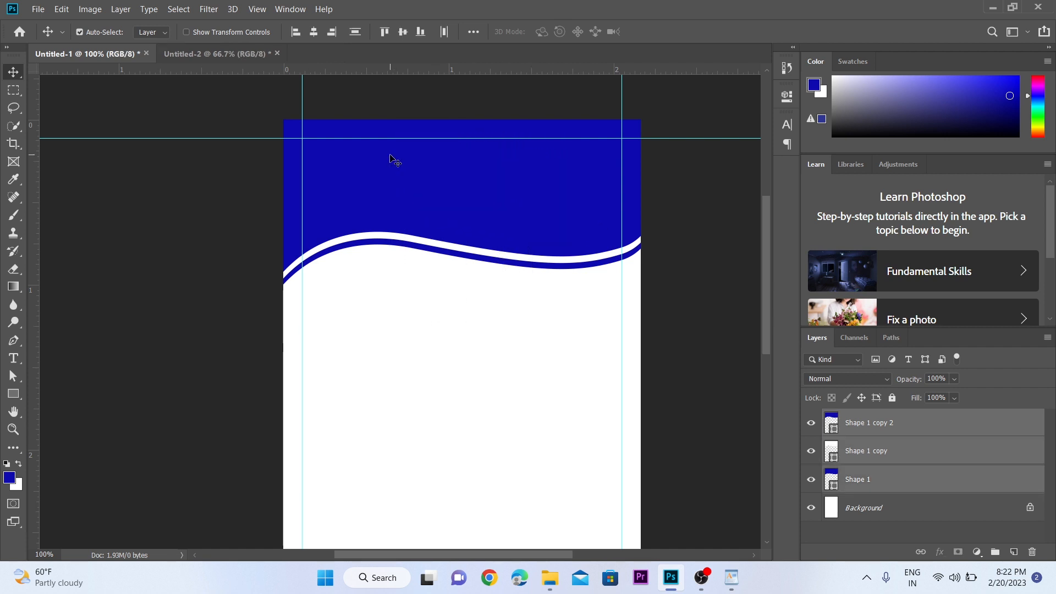
key("shift+Down")
key("shift+Down")
key("shift+Down")
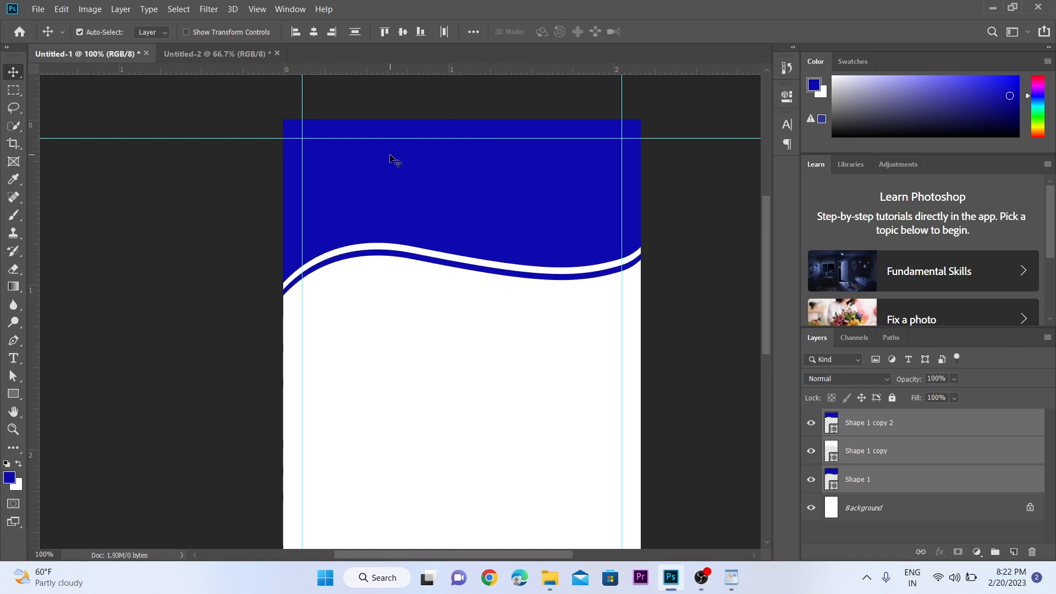
key("shift+Up")
left_click(419, 310)
Recolour the topmost header shape with the darker blue 090694.
key("z")
left_click(419, 310)
left_click_drag(420, 310, 449, 310)
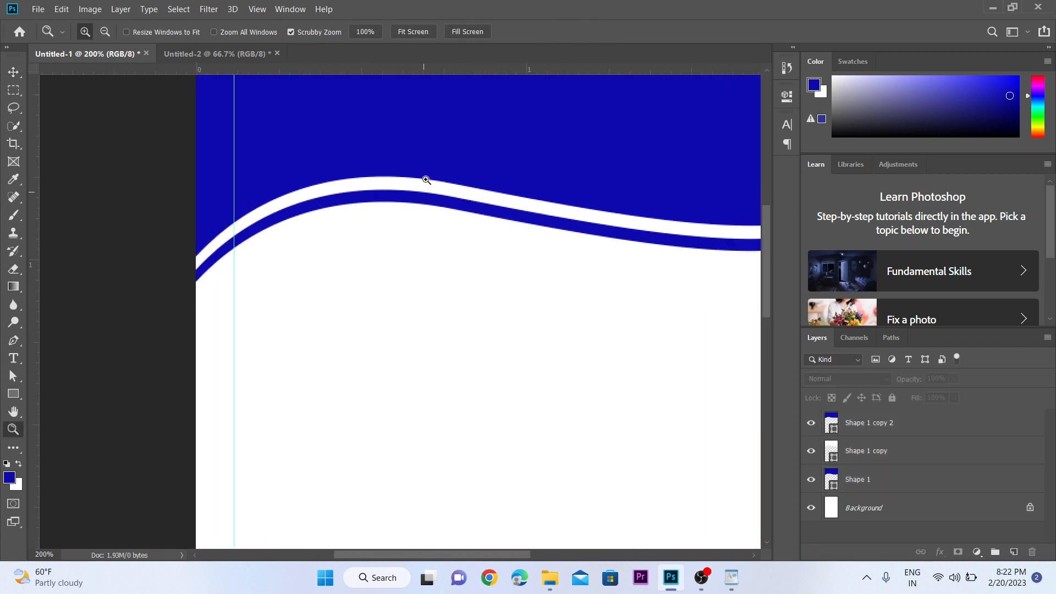
key("v")
left_click(414, 165)
left_click(8, 481)
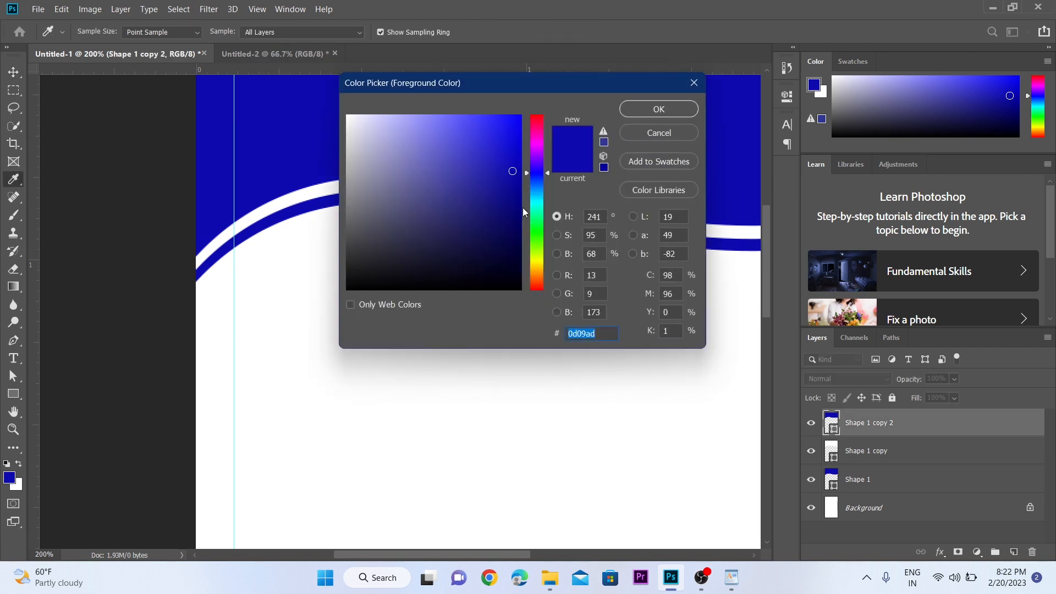
left_click(518, 189)
left_click(651, 109)
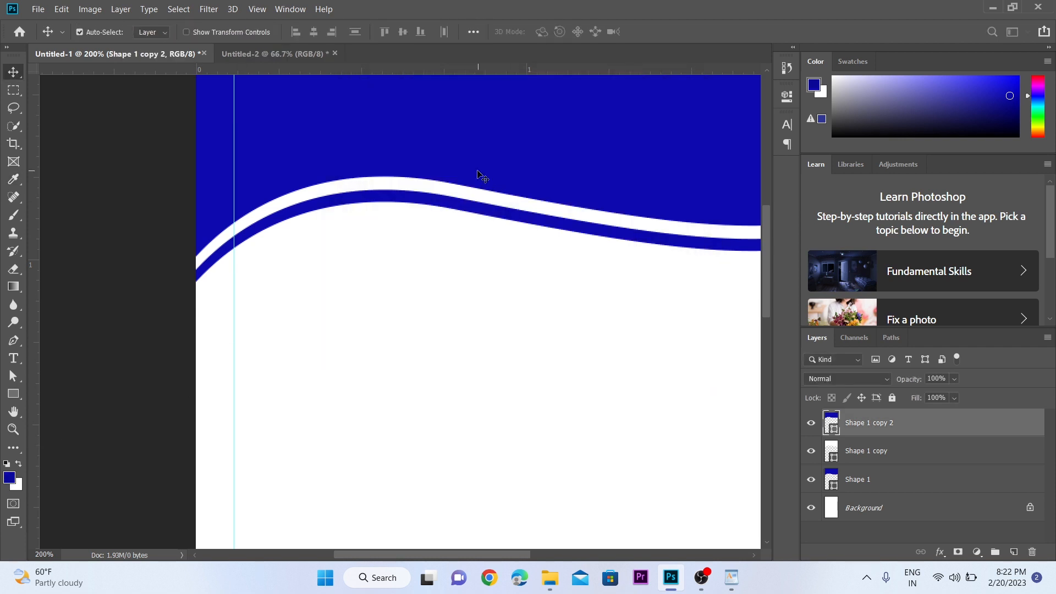
Select the bottom wave shape and fill it with bright red so the thin stripe under the header turns red.
key("z")
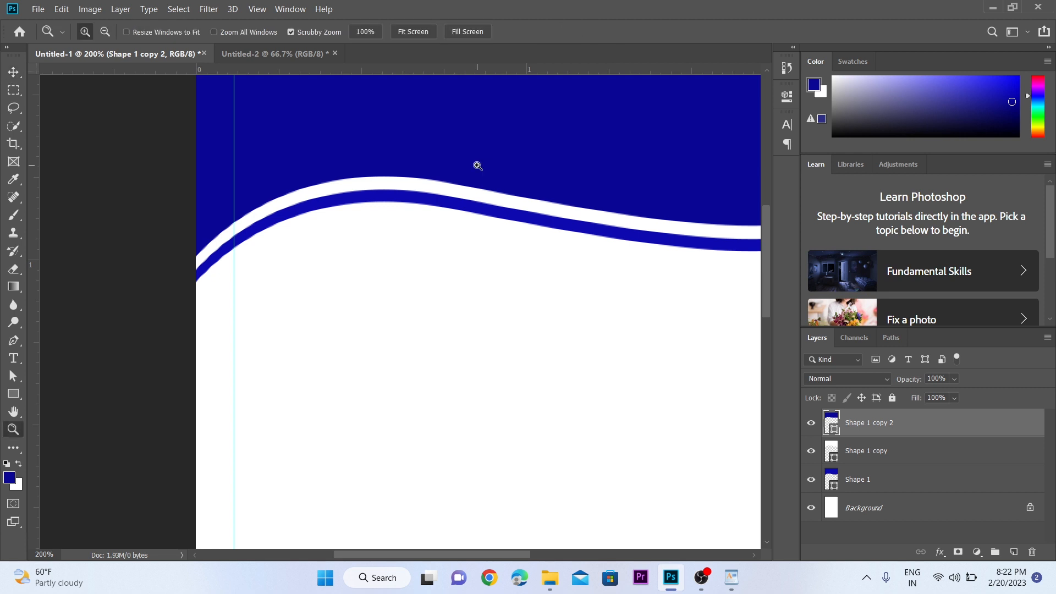
left_click(476, 166)
left_click(476, 166, "alt")
left_click_drag(476, 187, 471, 291)
key("v")
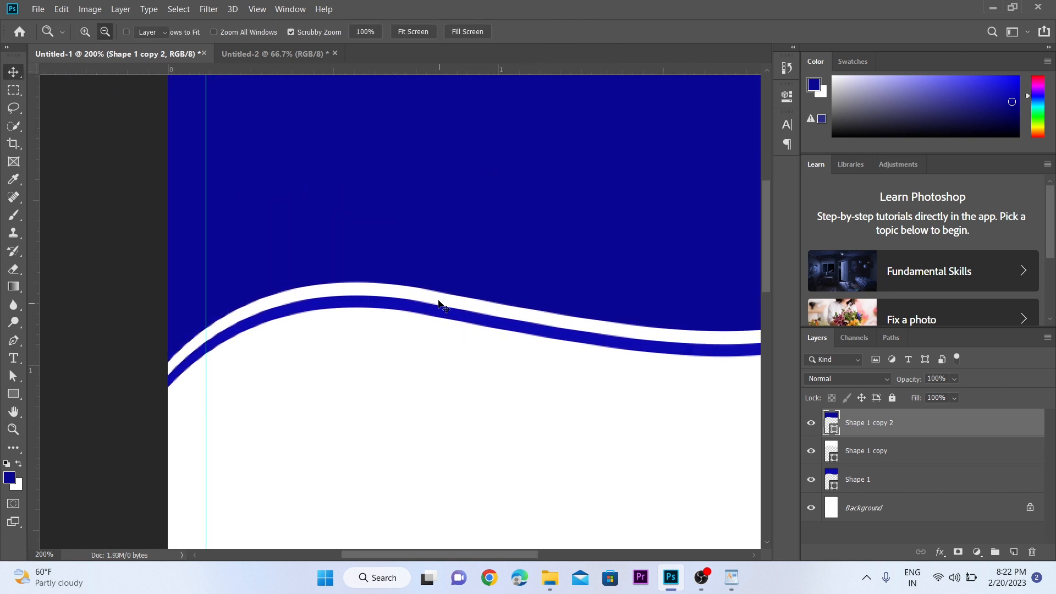
left_click(437, 302)
left_click(405, 309)
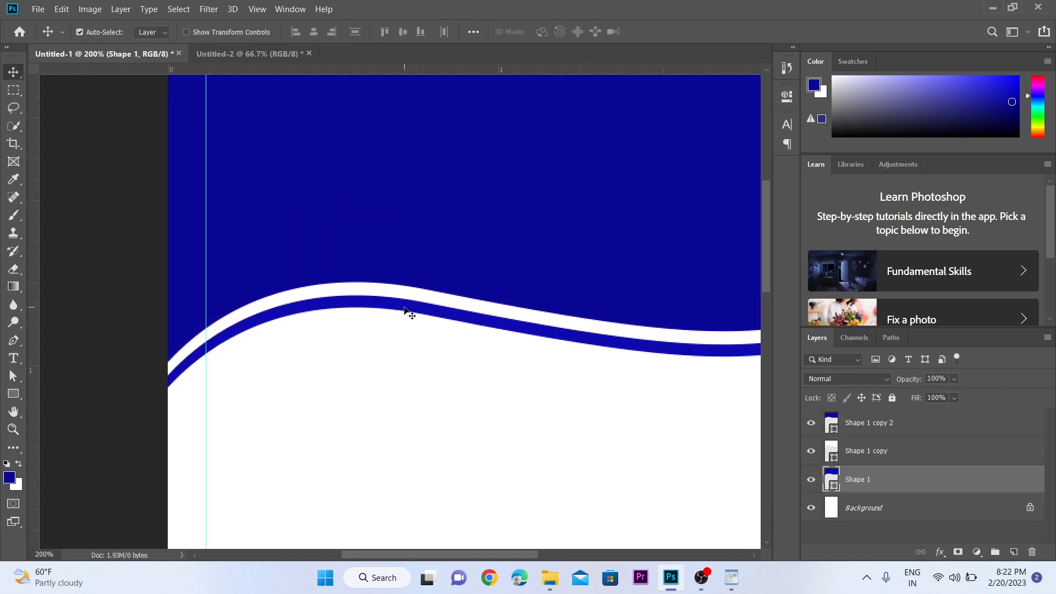
left_click(10, 478)
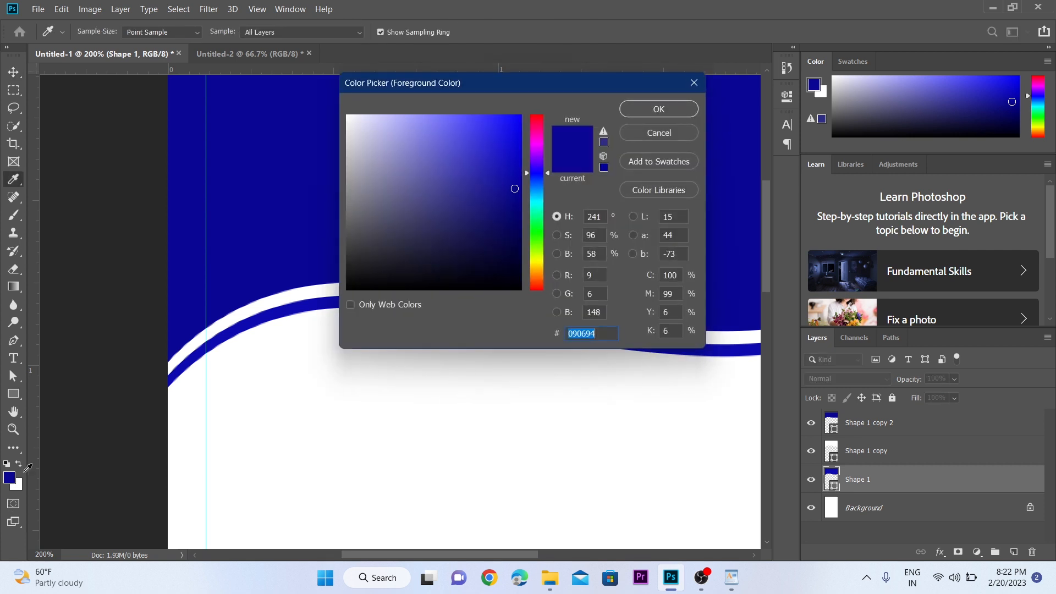
left_click(539, 121)
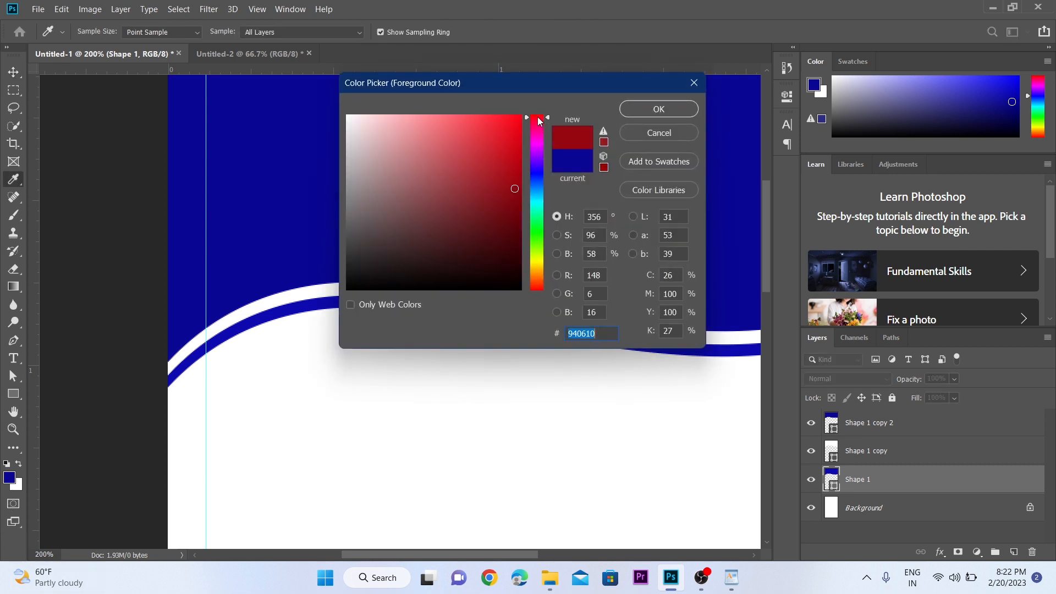
left_click(518, 121)
left_click(673, 108)
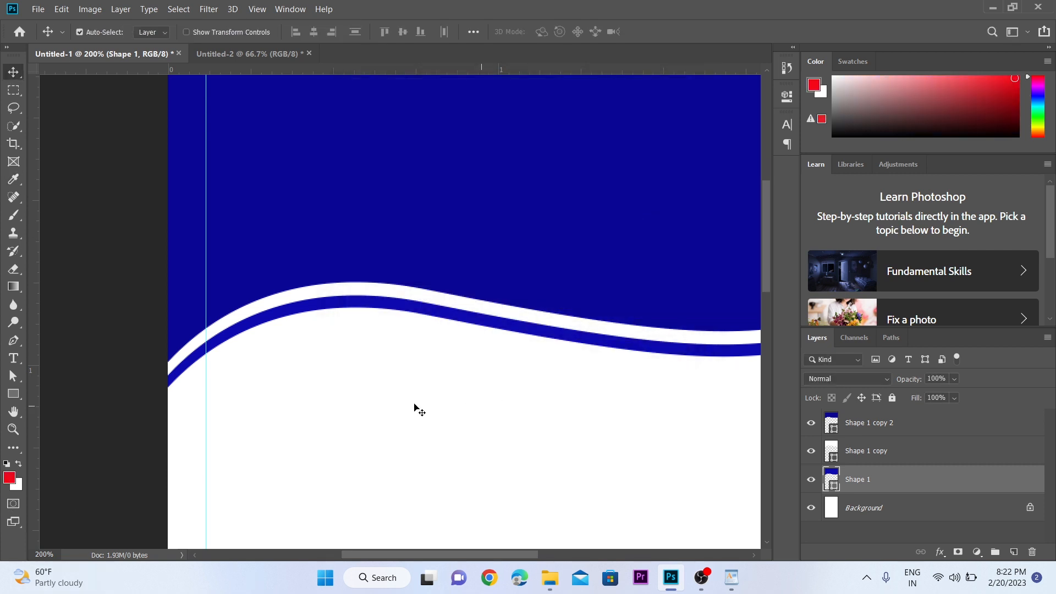
key("alt+BackSpace")
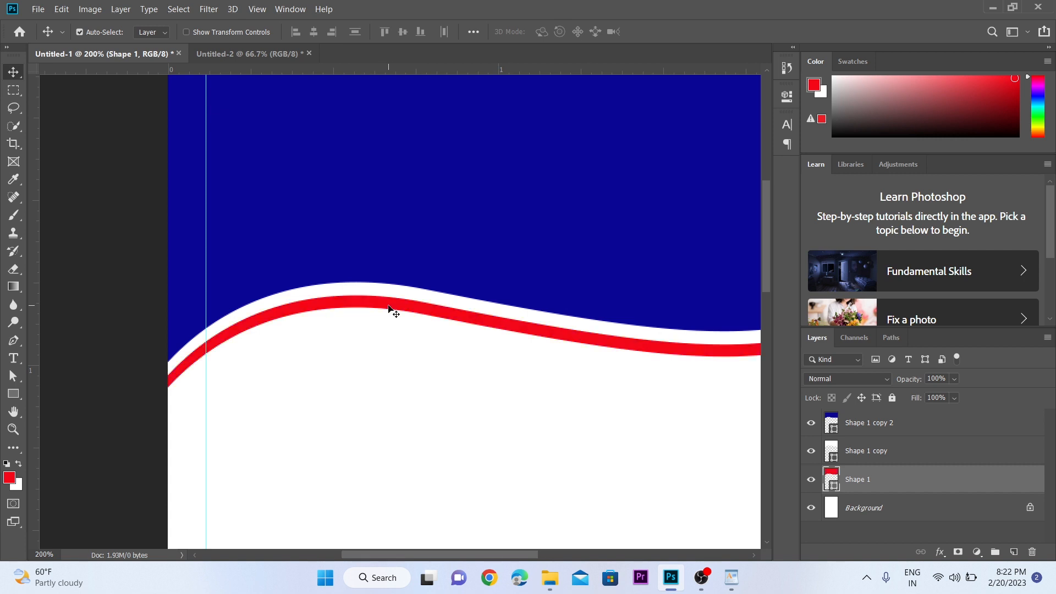
Examine the dark blue header and its white and red stripes across the card's upper part.
key("z")
left_click(388, 306, "alt")
left_click_drag(388, 306, 478, 286)
left_click(480, 278, "alt")
key("v")
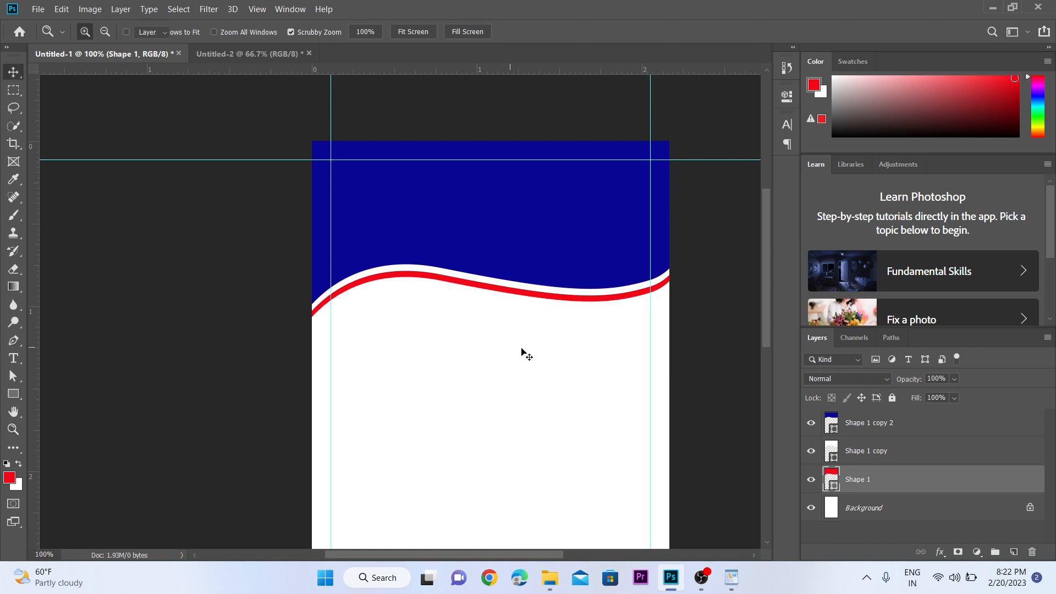
left_click_drag(523, 354, 593, 287)
key("z")
left_click(486, 277, "alt")
left_click(482, 285)
key("v")
left_click(506, 364)
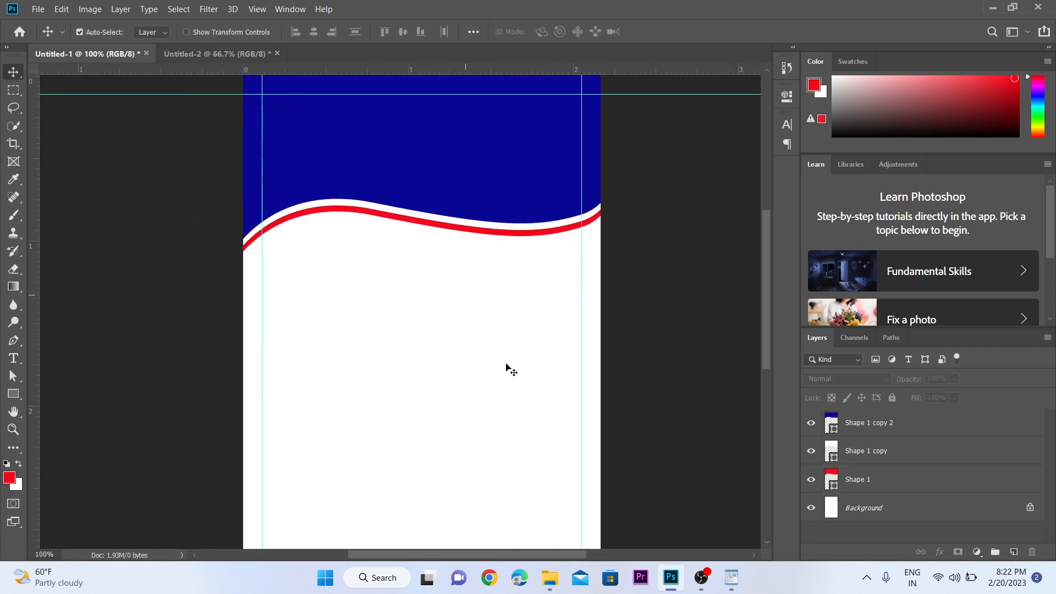
Draw a blue rounded rectangle about 214 x 214 px with a 10 px corner radius, centred below the wavy header.
left_click(13, 394)
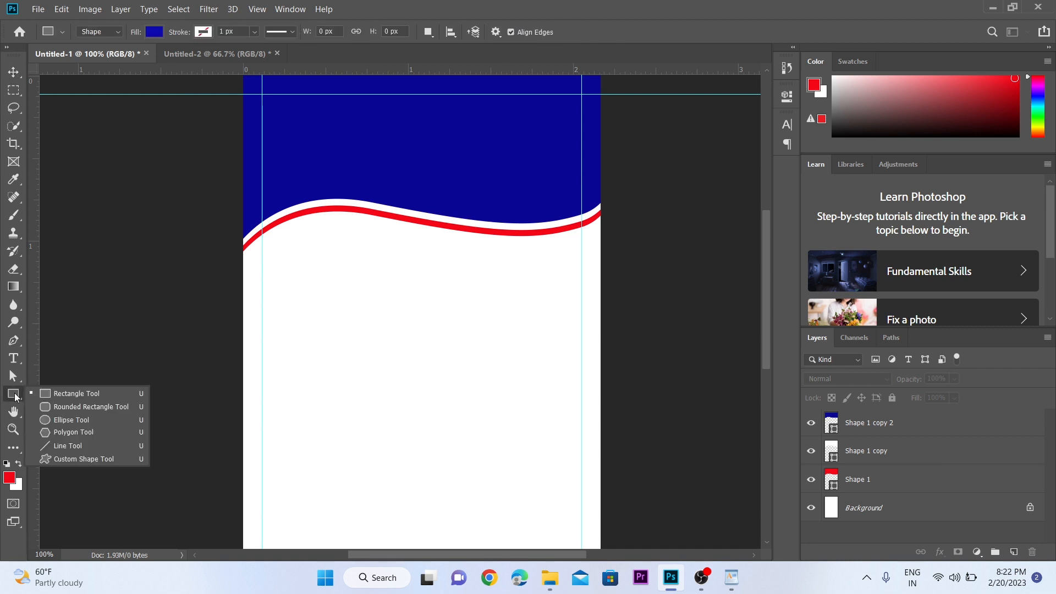
left_click(63, 408)
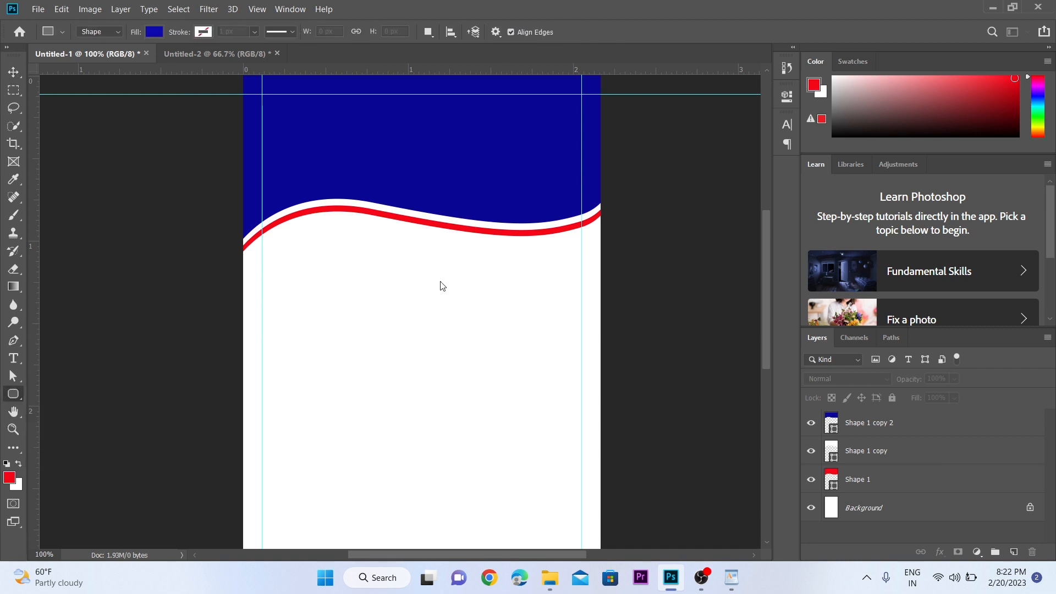
left_click_drag(394, 271, 482, 384)
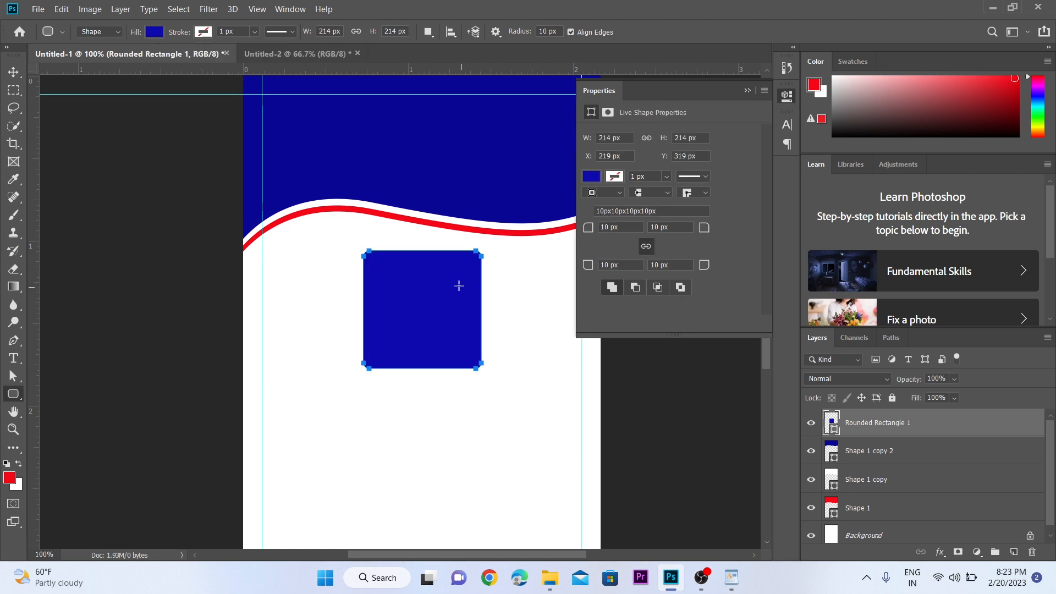
Increase the corner radius of the blue rounded square to 23 px on all four corners and put the shape properties away.
key("z")
left_click(436, 265)
left_click_drag(431, 290, 407, 274)
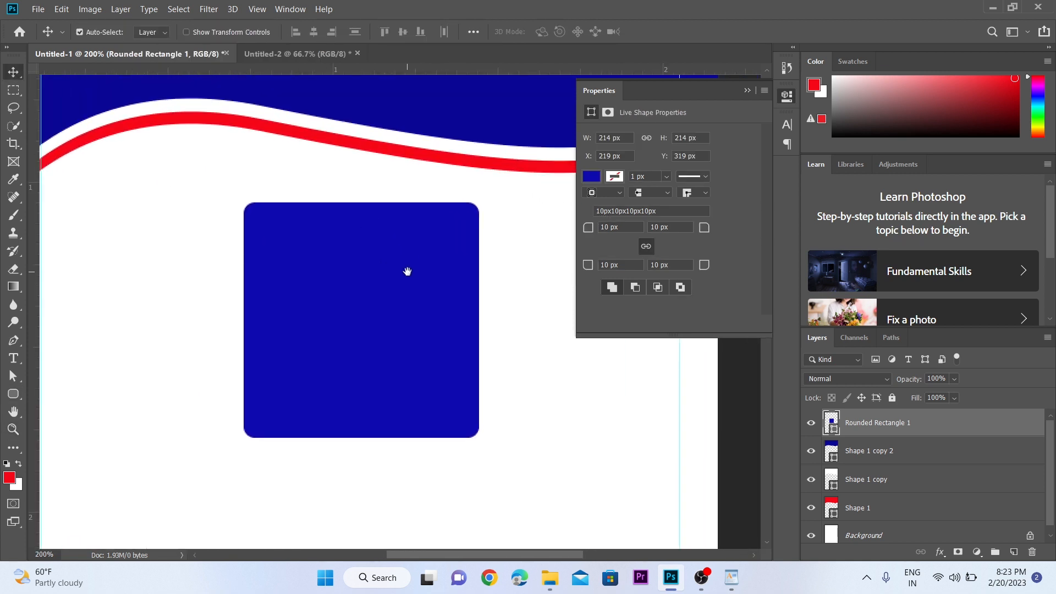
left_click_drag(588, 233, 597, 234)
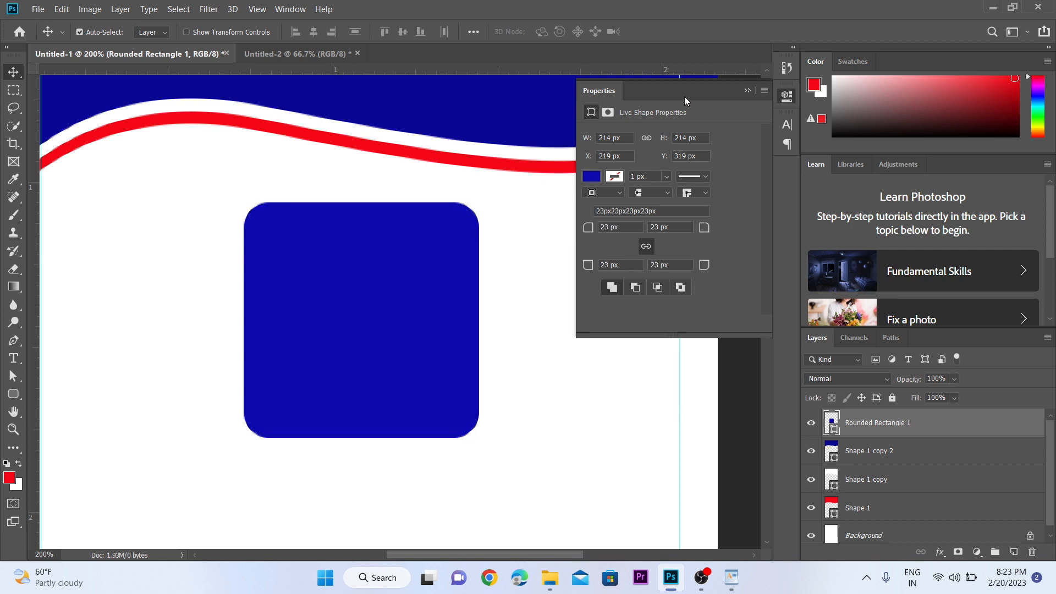
left_click(747, 90)
Centre the blue rounded square horizontally on the whole canvas, then clear the selection.
key("z")
left_click(460, 254)
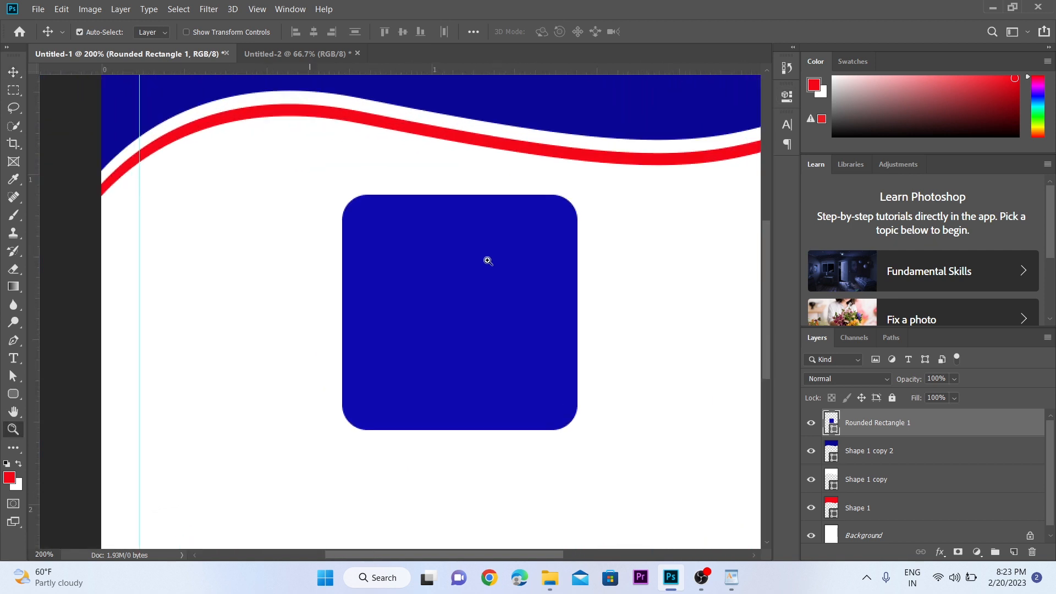
key("v")
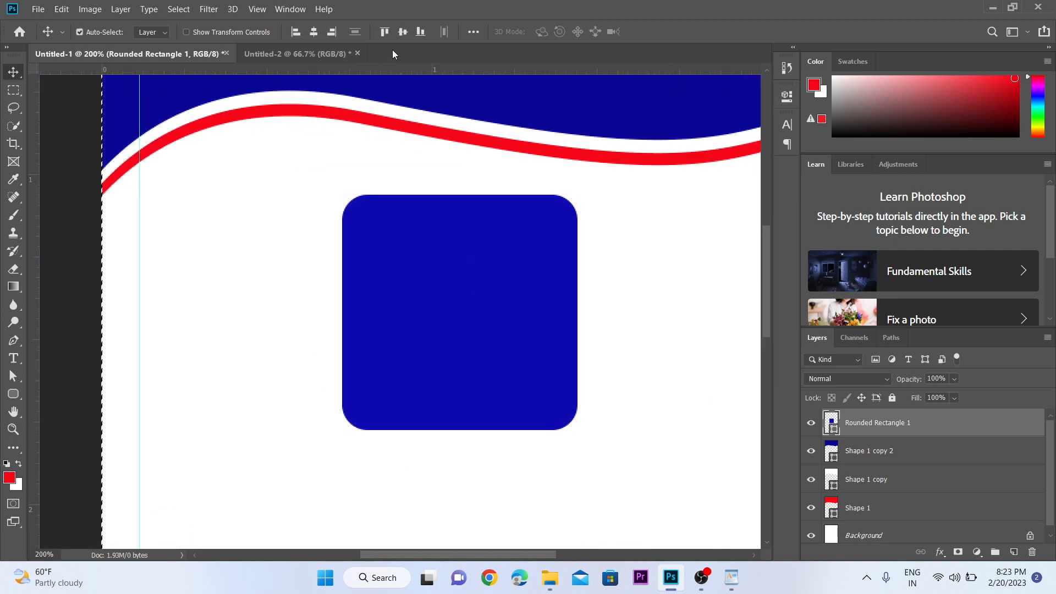
key("ctrl+a")
left_click(313, 32)
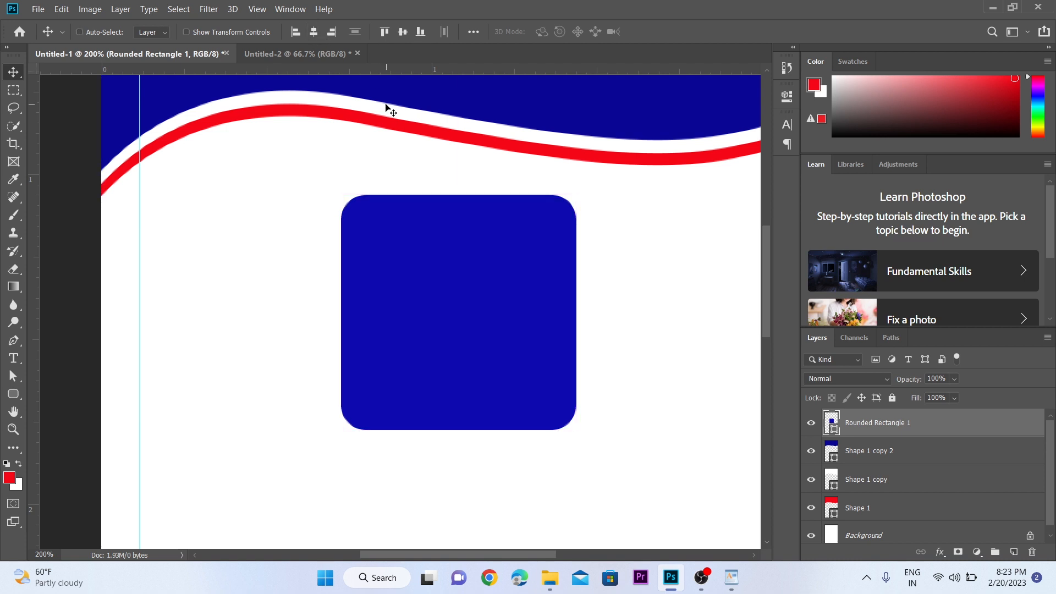
key("z")
left_click(509, 237, "alt")
key("v")
key("ctrl+alt+a")
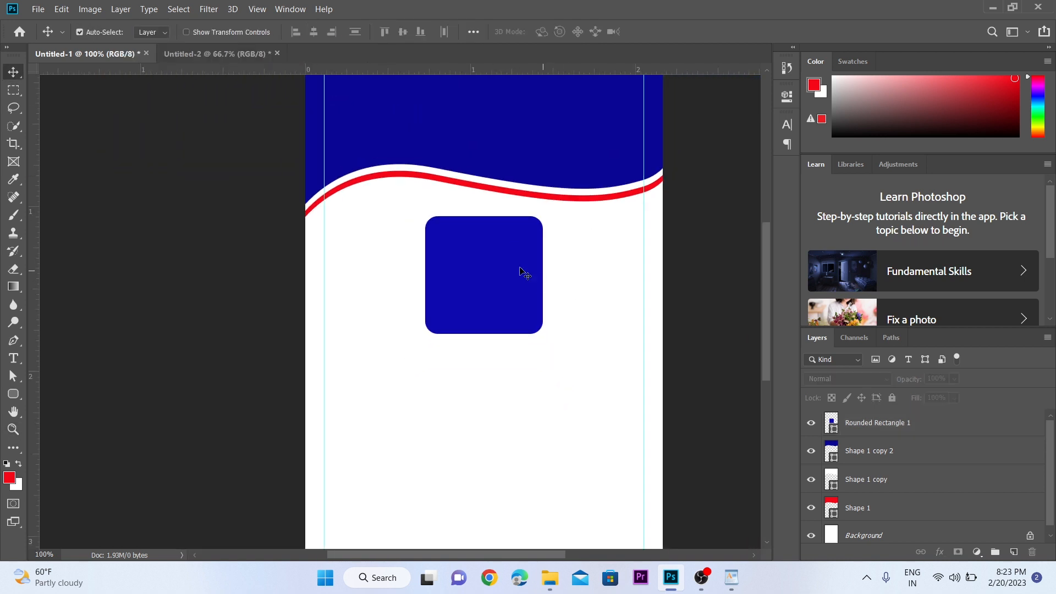
Give the blue rounded square a red stroke with a width of 3 px.
left_click(493, 262)
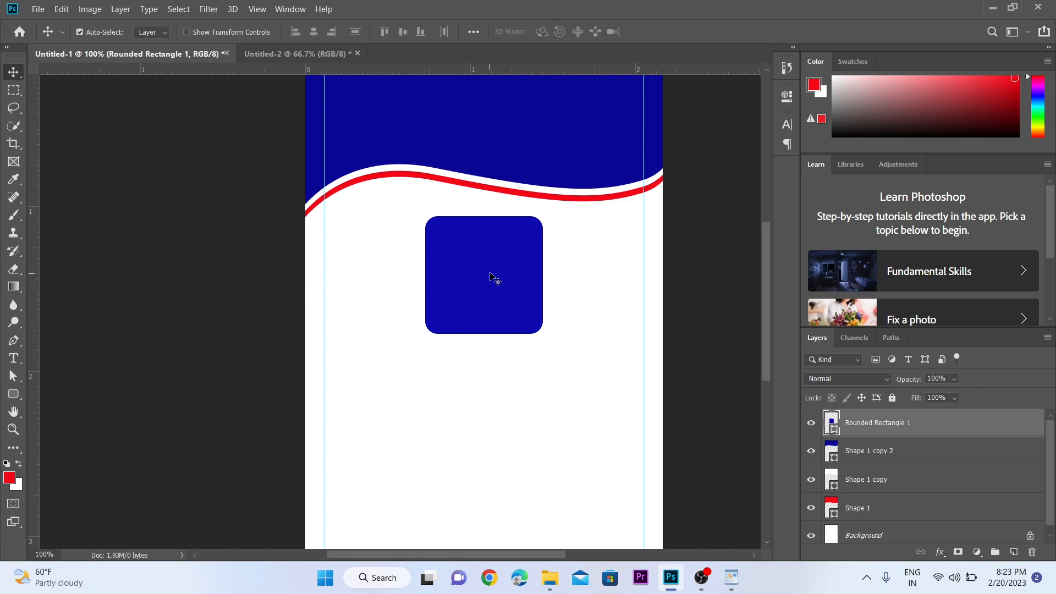
key("a")
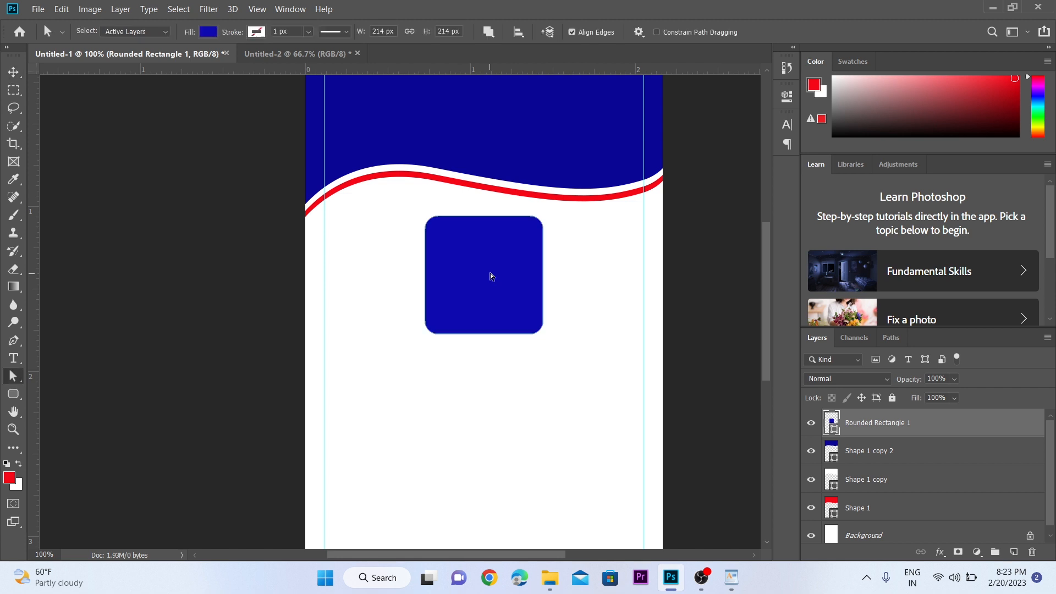
right_click(16, 378)
left_click(66, 392)
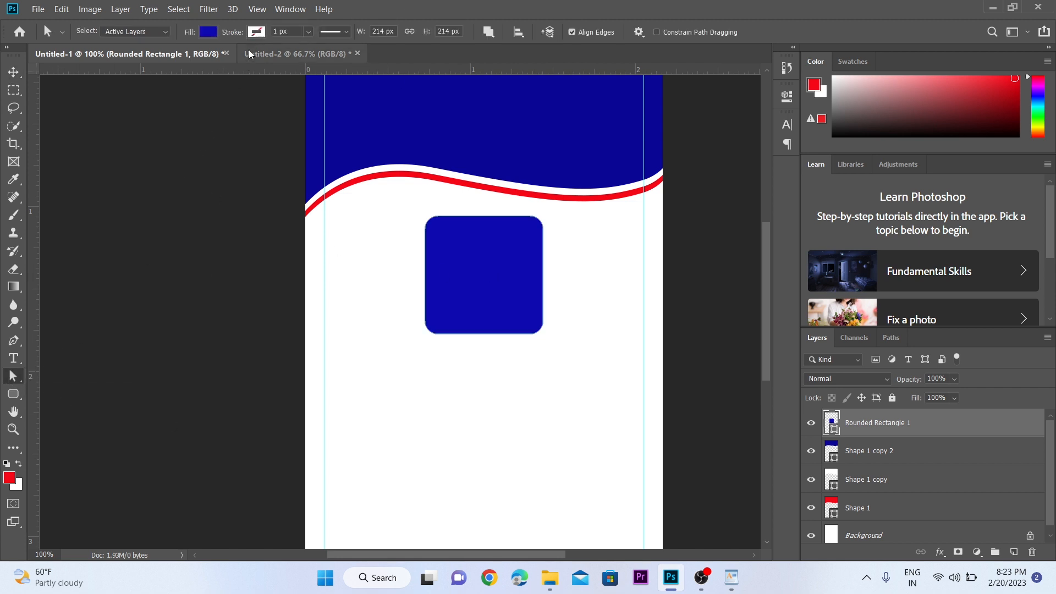
left_click(258, 32)
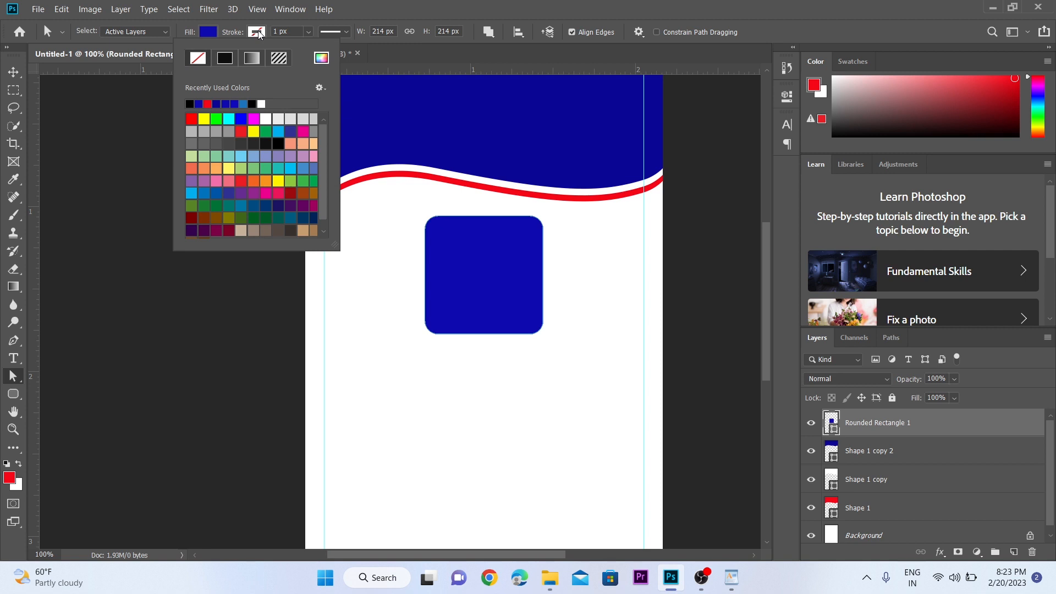
left_click(208, 103)
left_click(281, 32)
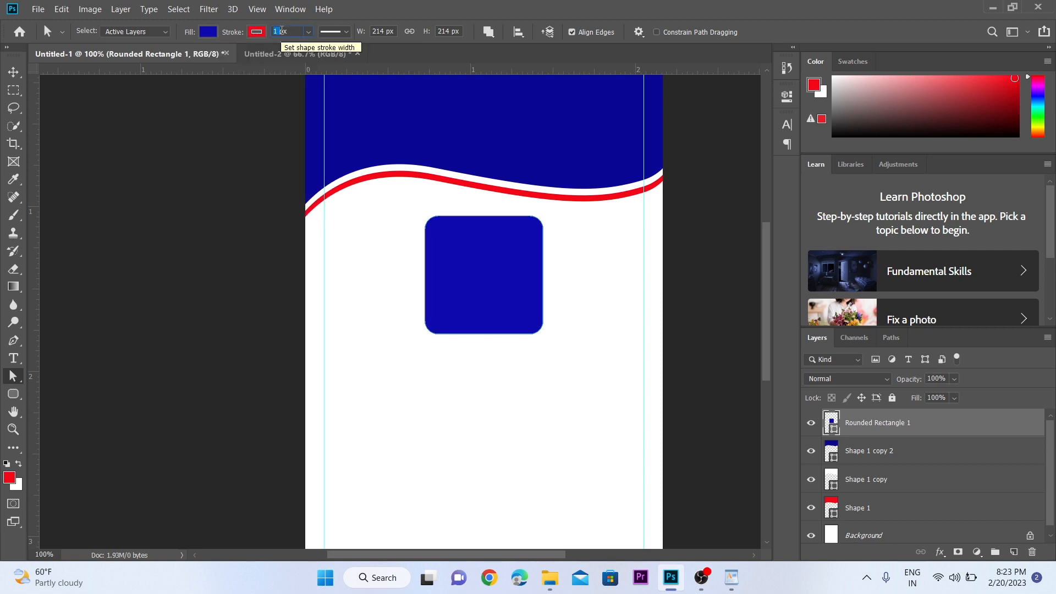
type("3")
key("Return")
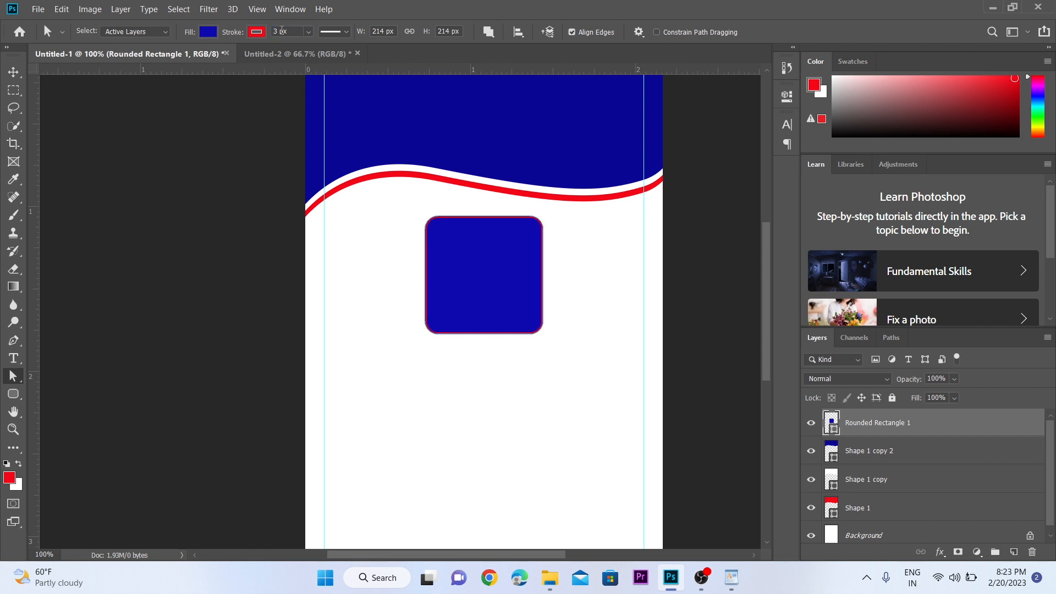
Stretch the red-outlined rounded square downward into an upright rectangle about 239 px high.
left_click(13, 71)
left_click(531, 249)
key("v")
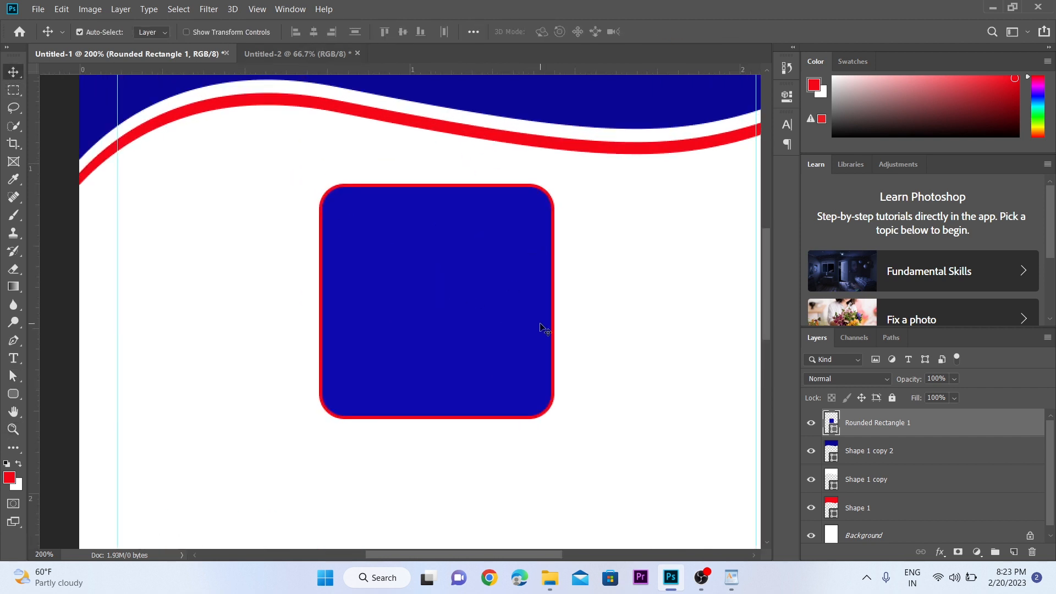
left_click_drag(523, 343, 538, 296)
key("ctrl+t")
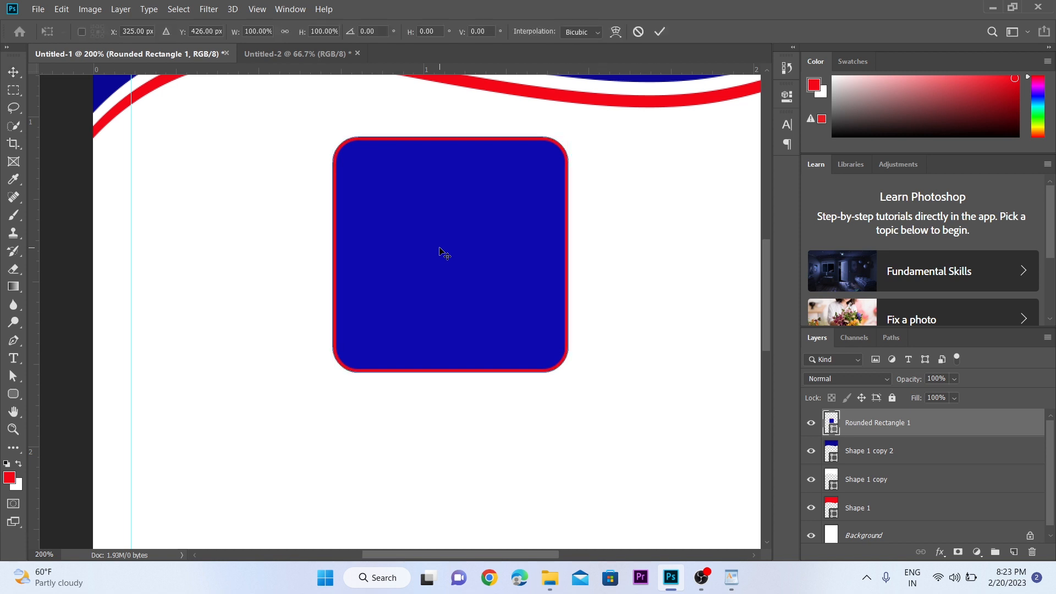
left_click_drag(449, 372, 449, 399)
key("Return")
scroll(449, 400, "down", 3)
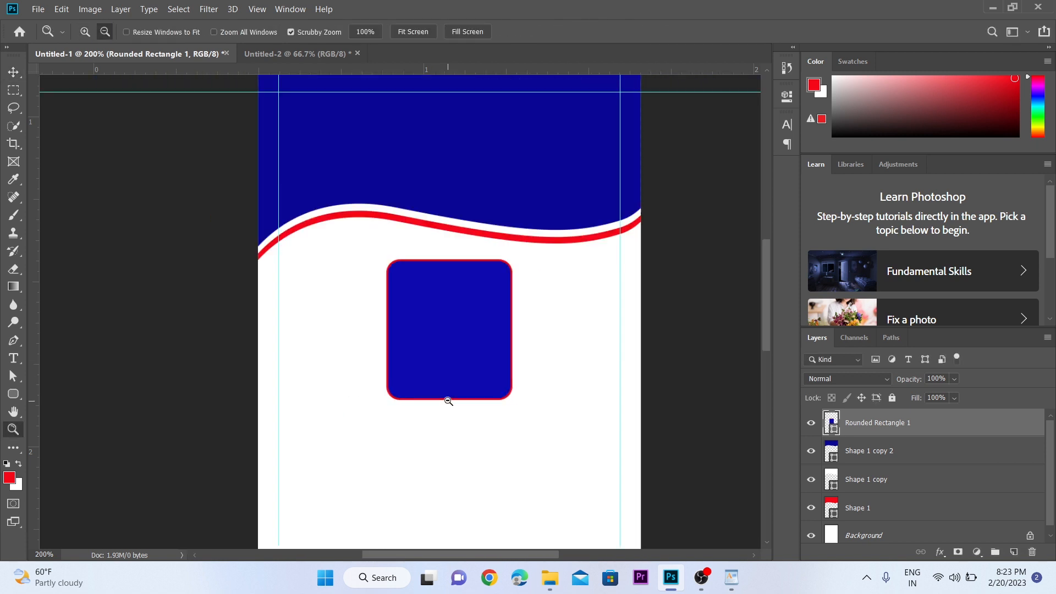
scroll(467, 288, "down", 3)
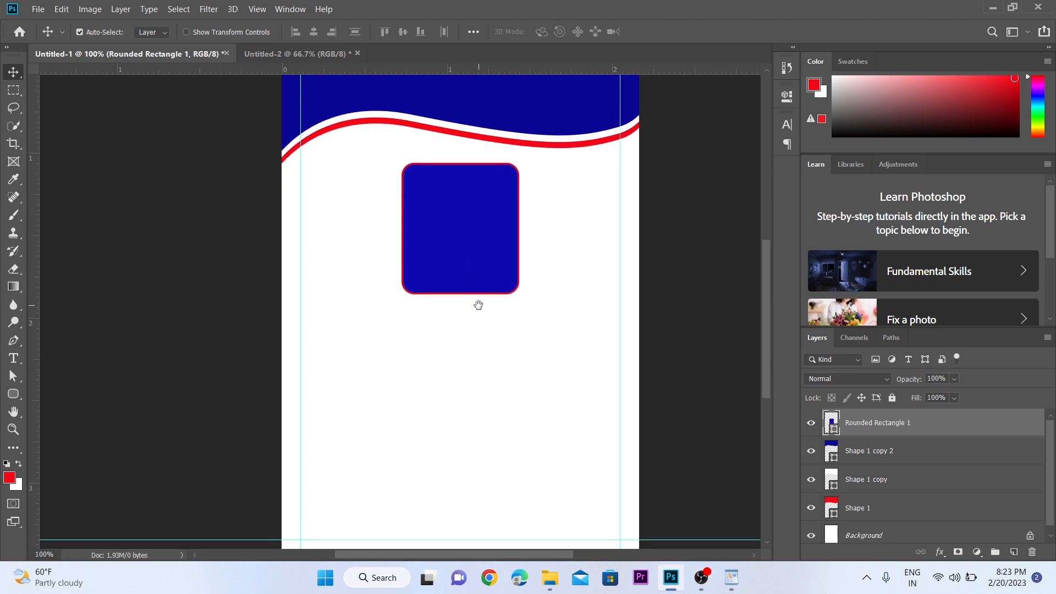
Move the rounded rectangle slightly upward, closer to the wavy header, keeping it centred on the card.
key("z")
key("ctrl+minus")
key("v")
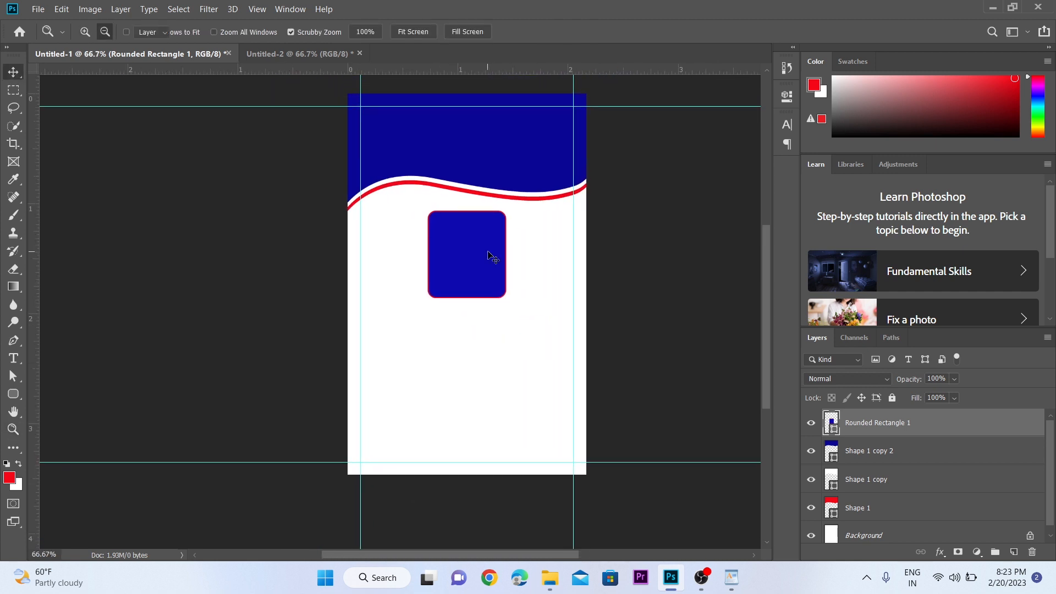
left_click_drag(472, 255, 472, 251)
Place a new horizontal guide a short distance above the card's bottom margin guide.
key("z")
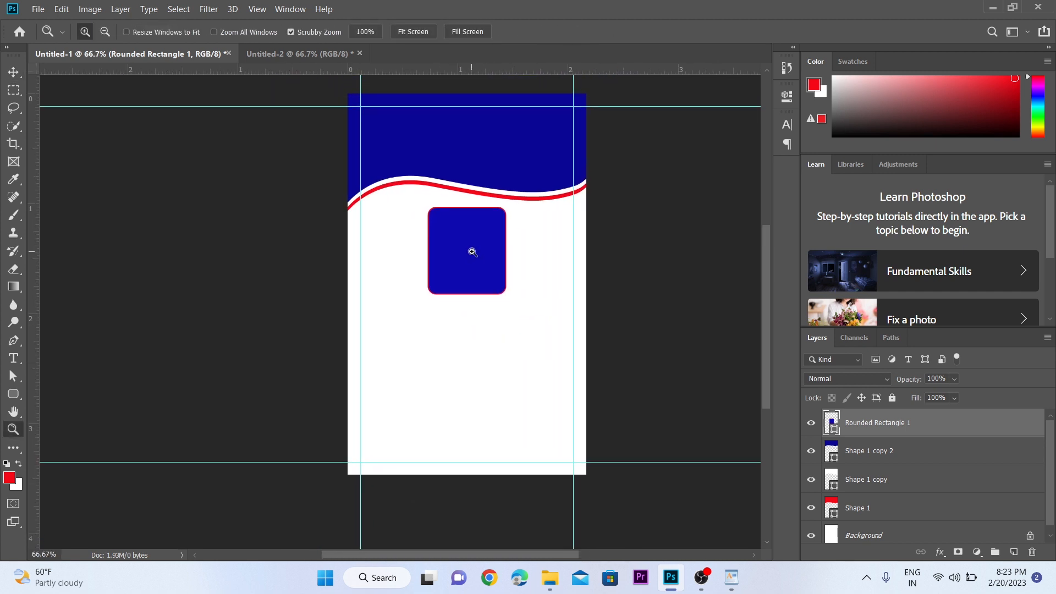
left_click(473, 247)
scroll(486, 244, "down", 3)
key("ctrl+minus")
key("v")
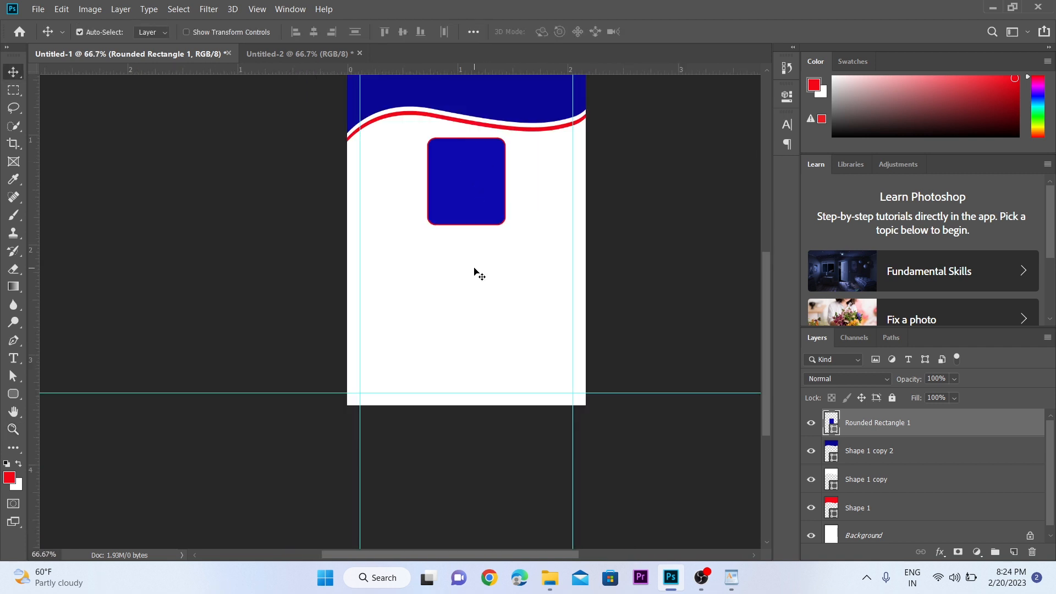
key("ctrl+plus")
key("ctrl+plus")
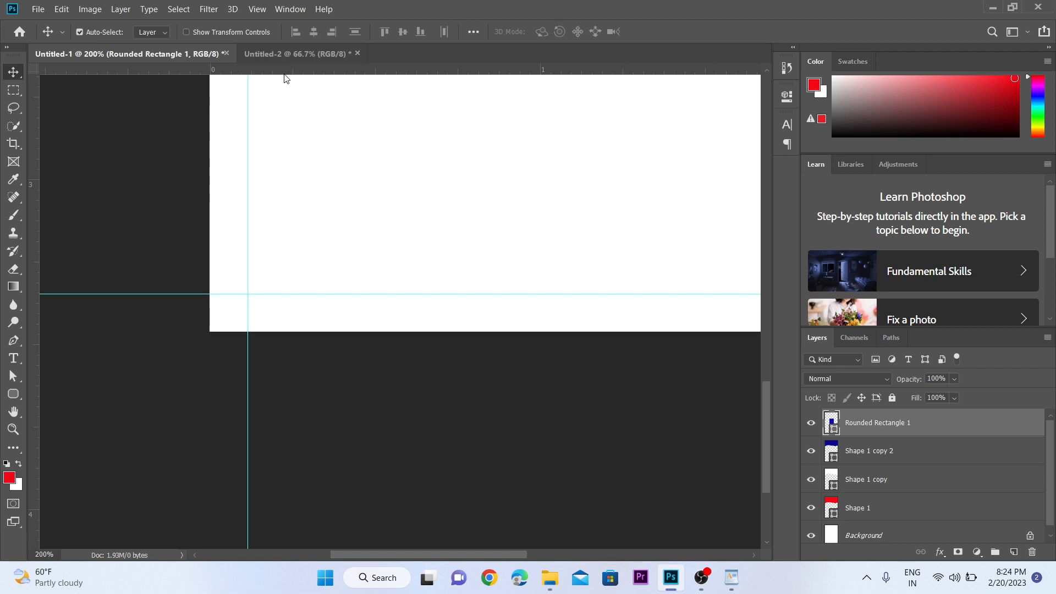
left_click_drag(290, 71, 291, 259)
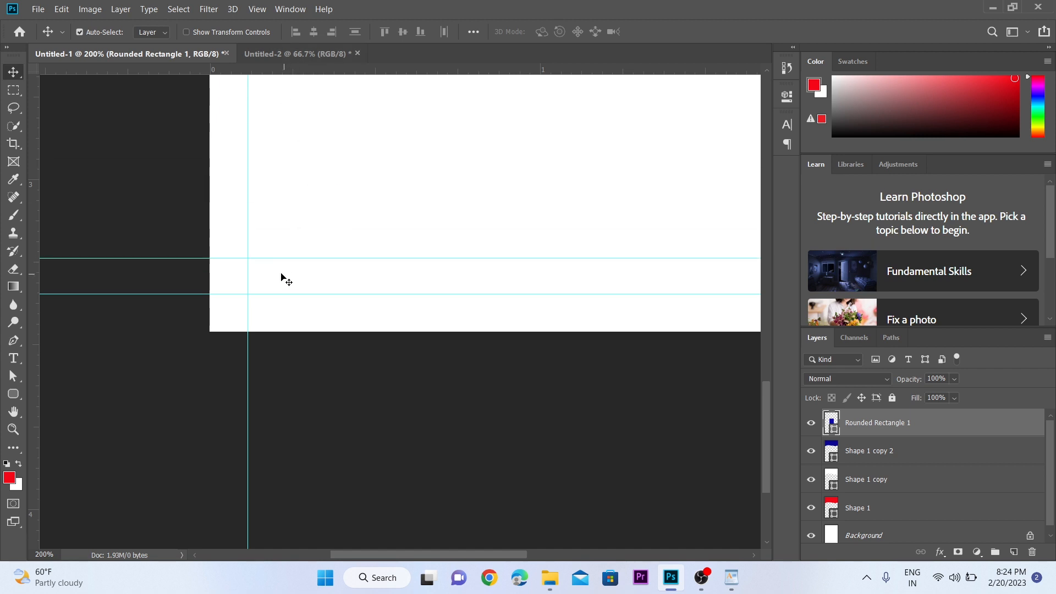
With the Pen tool, trace a footer's upper edge along the guides, with diagonal corners from both card sides down to the bottom margin.
key("z")
left_click(286, 268)
key("p")
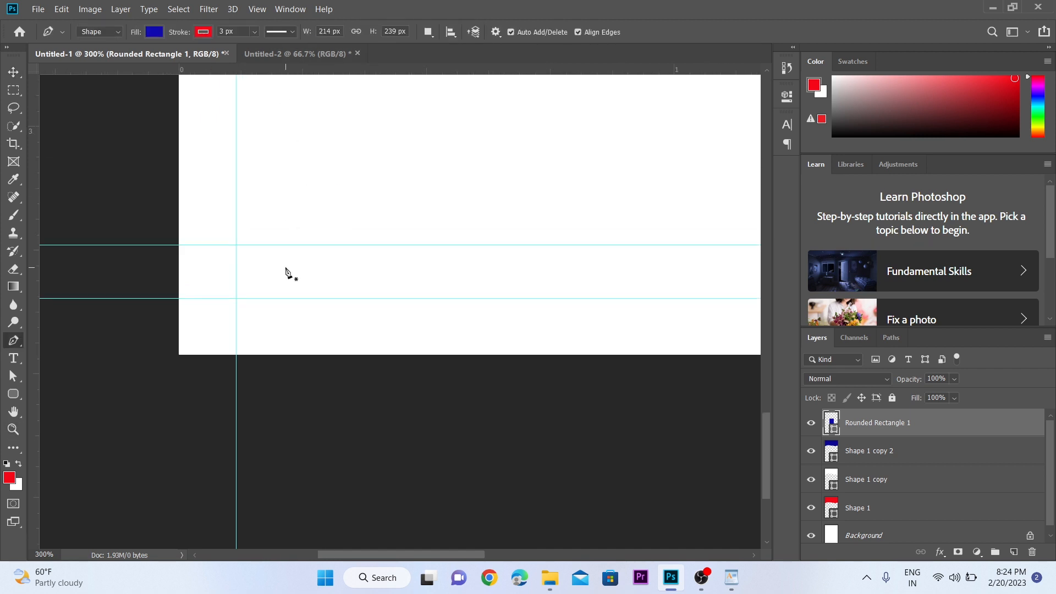
right_click(16, 345)
left_click(46, 342)
scroll(204, 165, "down", 3)
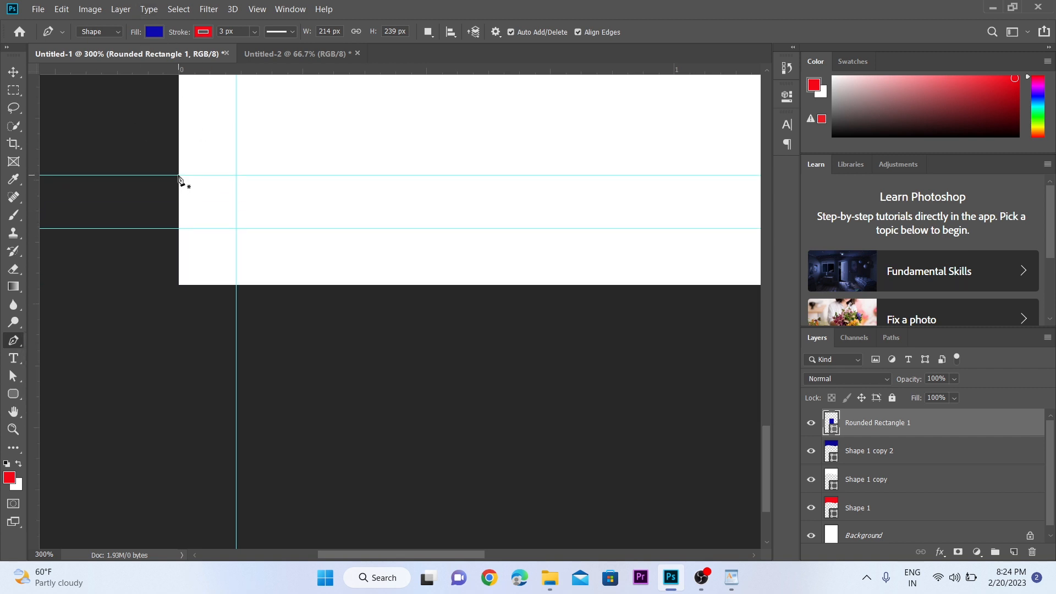
left_click(73, 175)
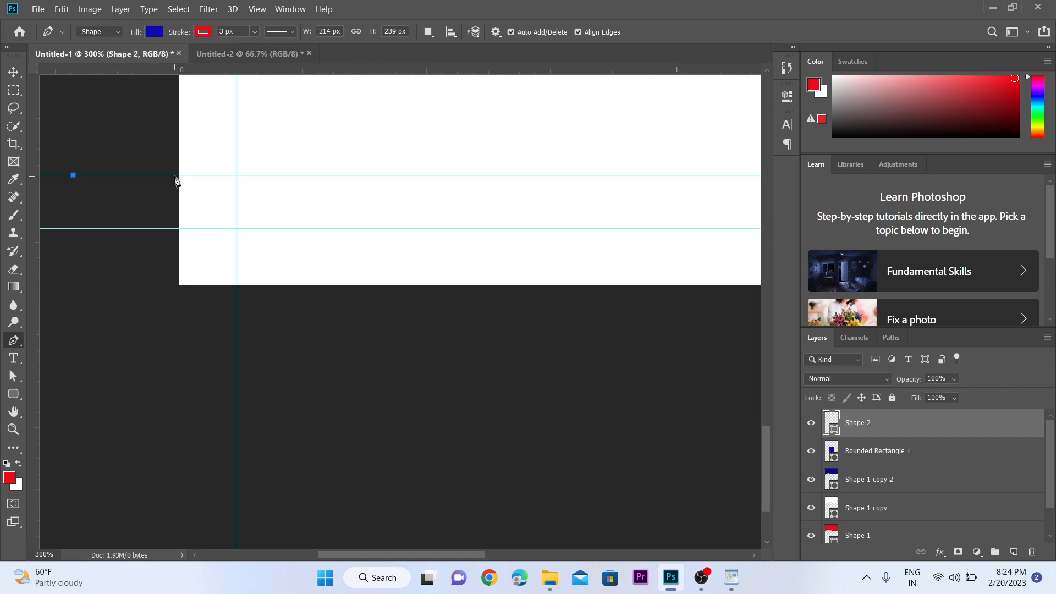
left_click(180, 175)
left_click(237, 229)
scroll(381, 255, "right", 5)
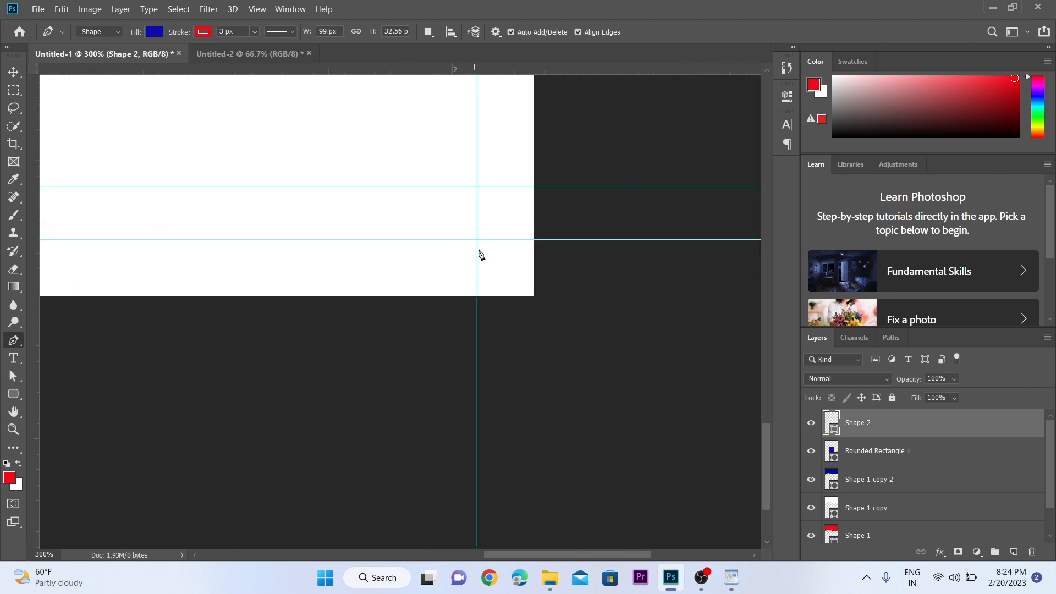
left_click(477, 239)
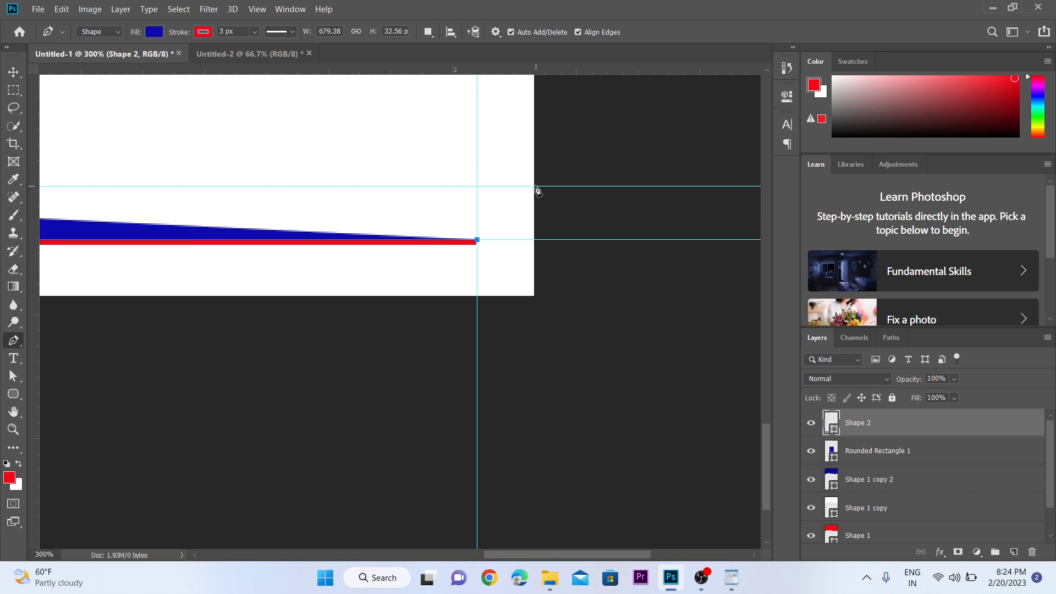
left_click(534, 187)
Complete the footer path around the area below the card and close it at its starting point.
key("z")
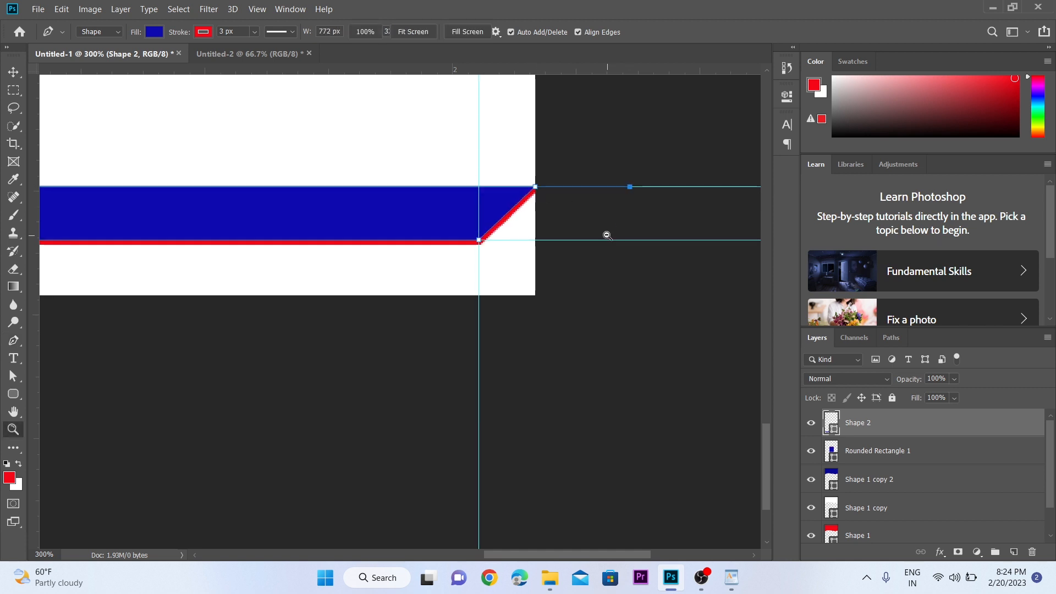
left_click(606, 241, "alt")
left_click(607, 241, "alt")
key("p")
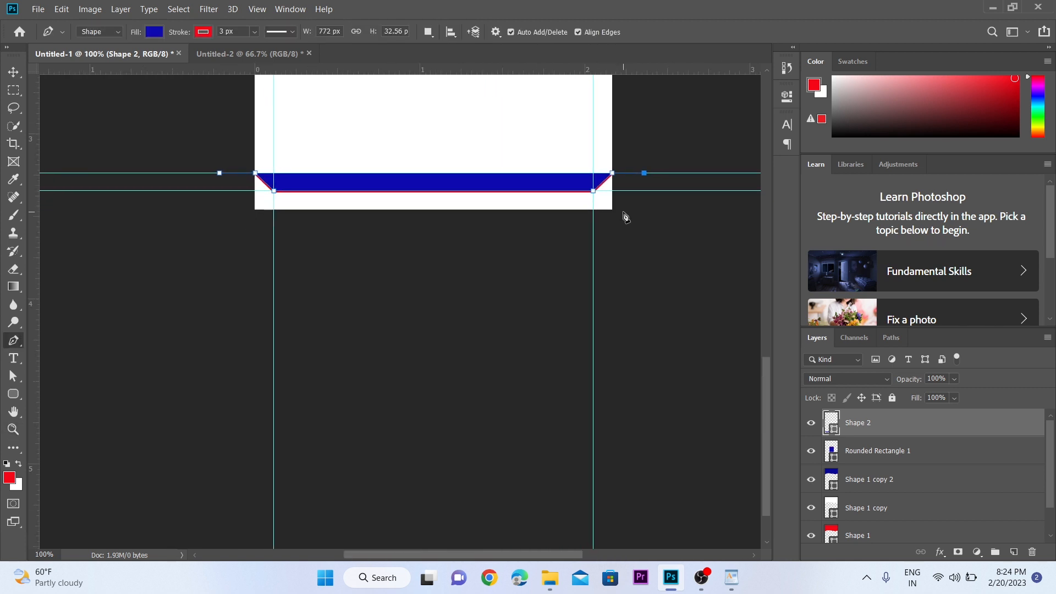
left_click(638, 265)
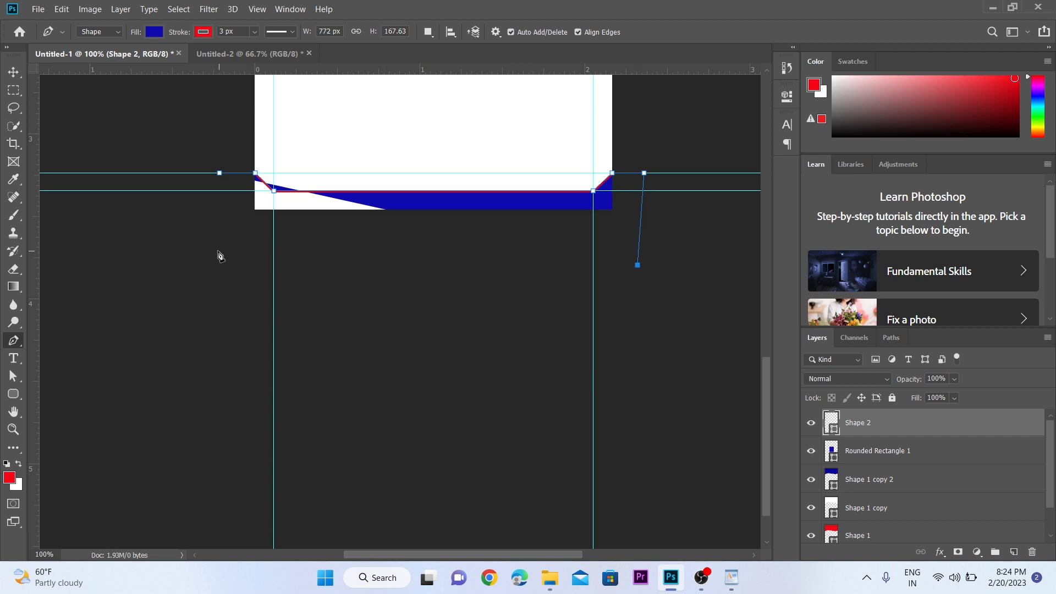
left_click(217, 265)
left_click(219, 173)
Move the extra horizontal guide from the footer's upper corners down to below the card.
key("z")
left_click(354, 204)
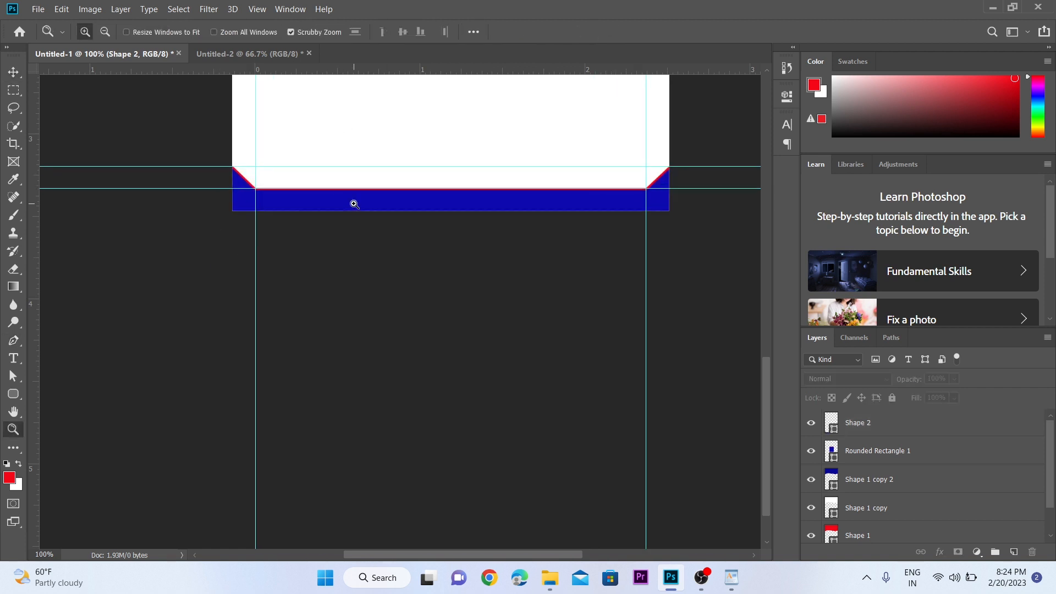
key("v")
key("a")
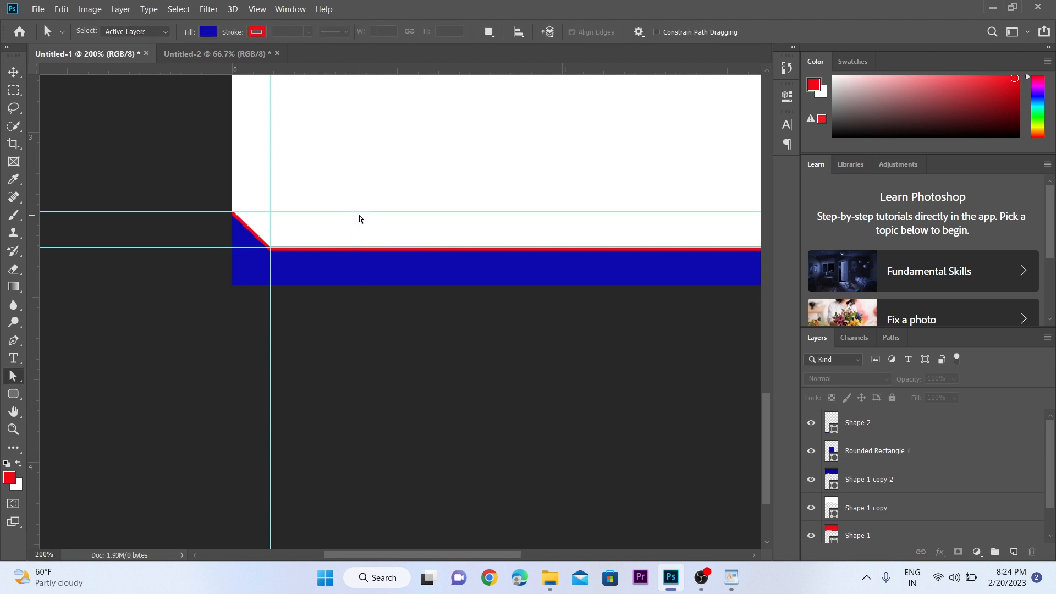
key("v")
left_click_drag(356, 211, 381, 396)
key("z")
left_click(428, 226, "alt")
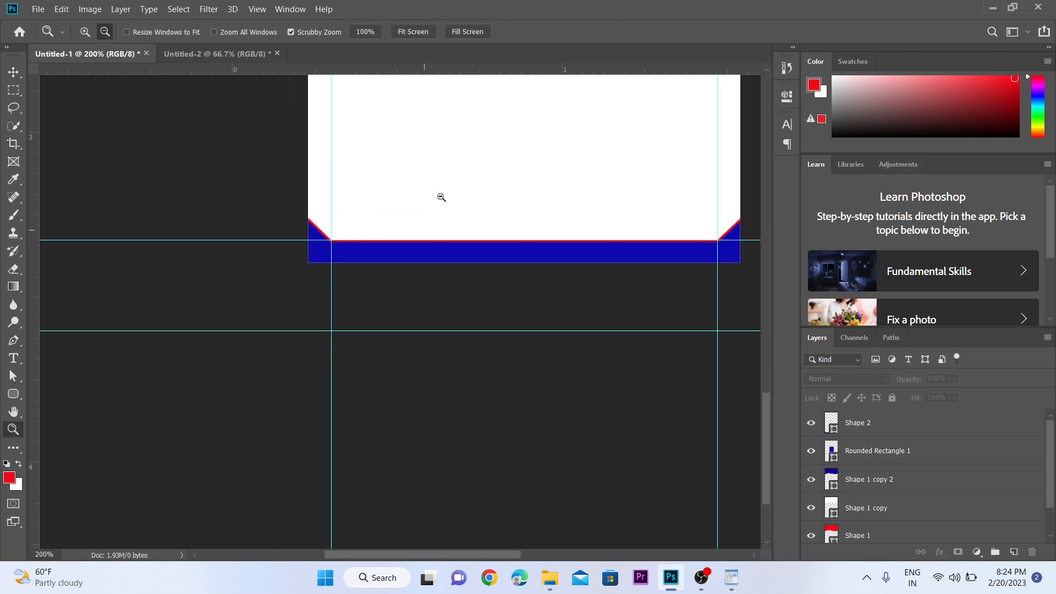
Select the blue footer shape and nudge it upward by about 14 px.
left_click(484, 148)
key("v")
left_click(407, 353)
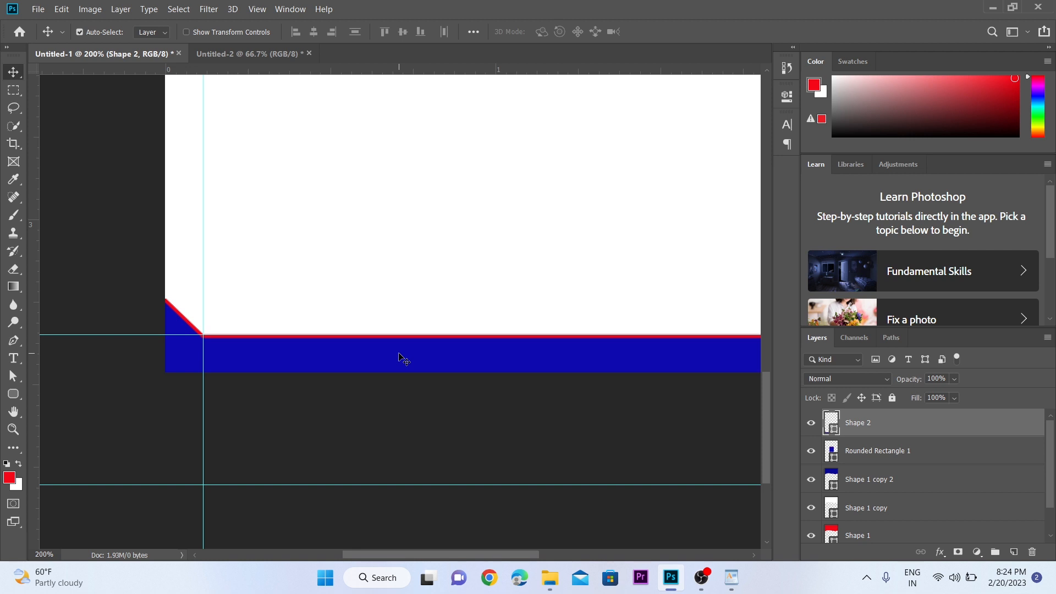
key("Up")
key("Up")
key("Up")
key("Up")
key("Up")
key("Up")
key("Up")
key("Up")
key("Up")
key("Up")
key("Up")
key("Up")
key("Up")
key("Up")
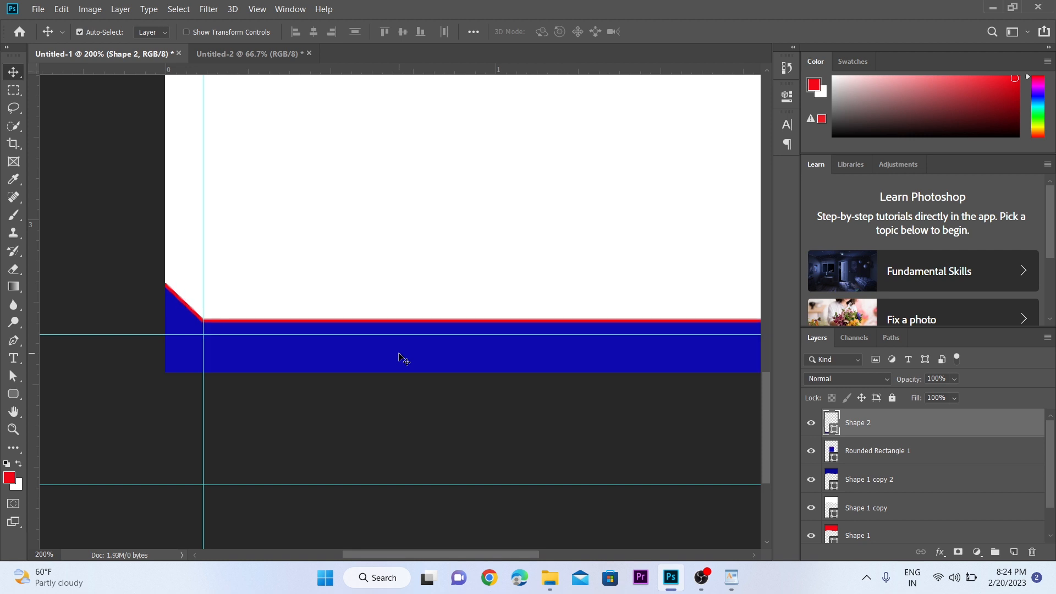
key("a")
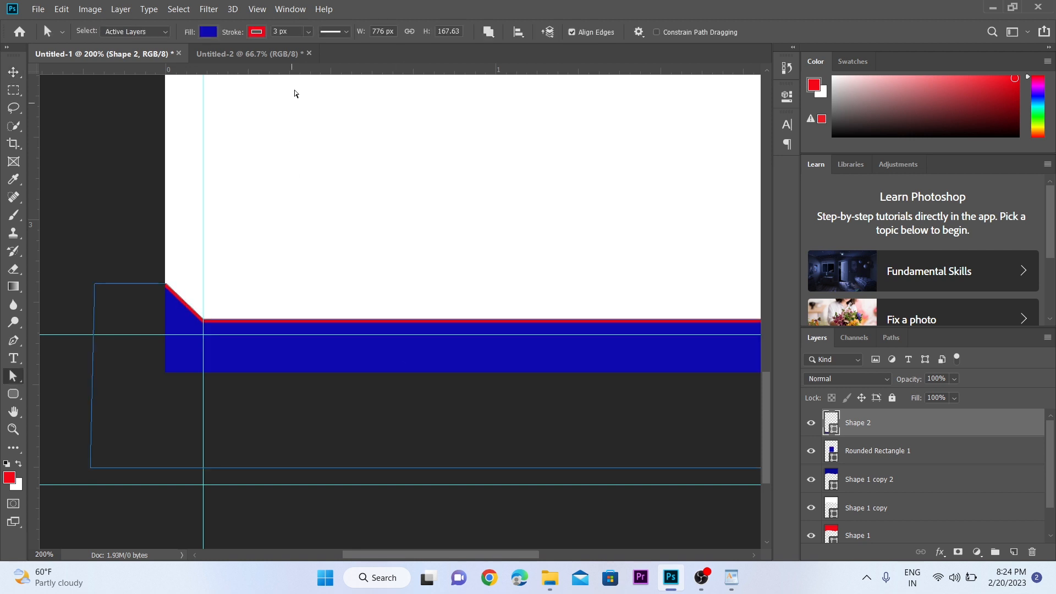
Remove the red stroke from the blue footer shape.
left_click(265, 31)
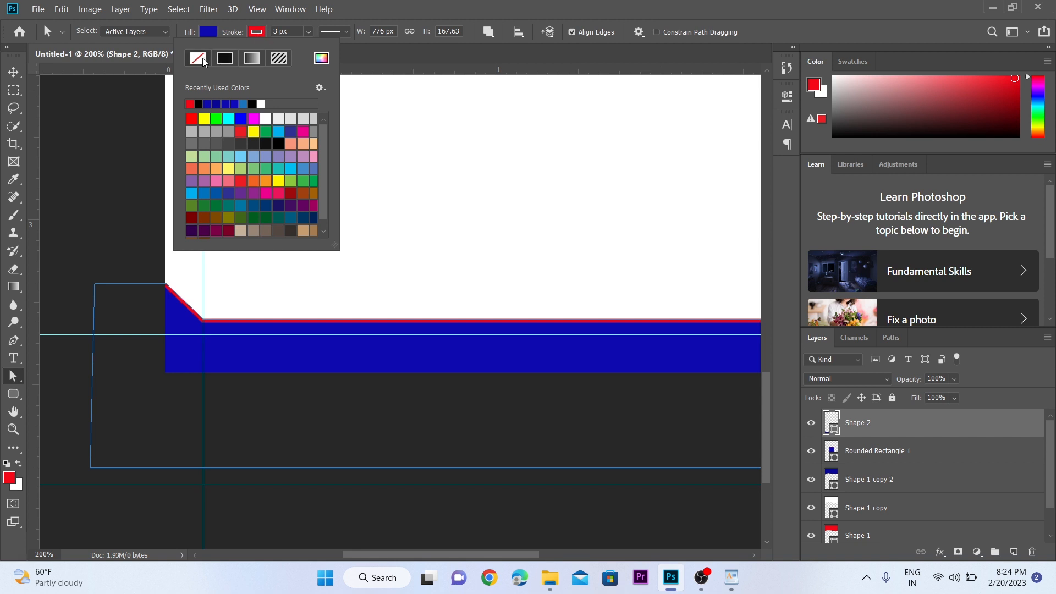
left_click(203, 61)
left_click(10, 76)
Examine the card from the rounded rectangle down to the footer to check the footer's shape and placement.
left_click(354, 203, "alt")
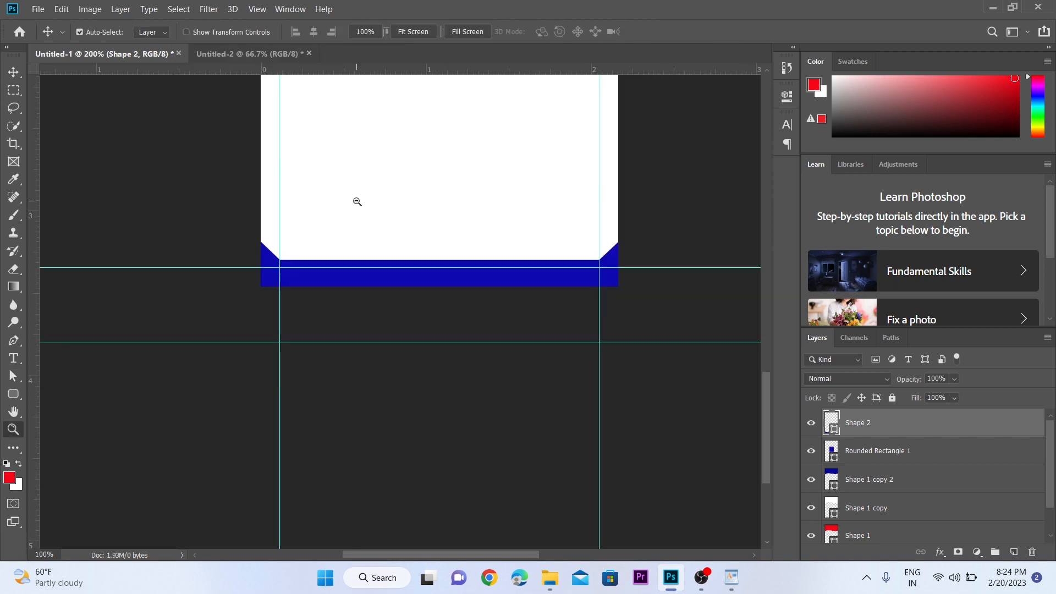
left_click(358, 200, "alt")
mouse_move(352, 165)
left_mouse_down()
mouse_move(366, 250)
mouse_move(382, 281)
left_mouse_up()
scroll(407, 275, "down", 2)
left_click(443, 317)
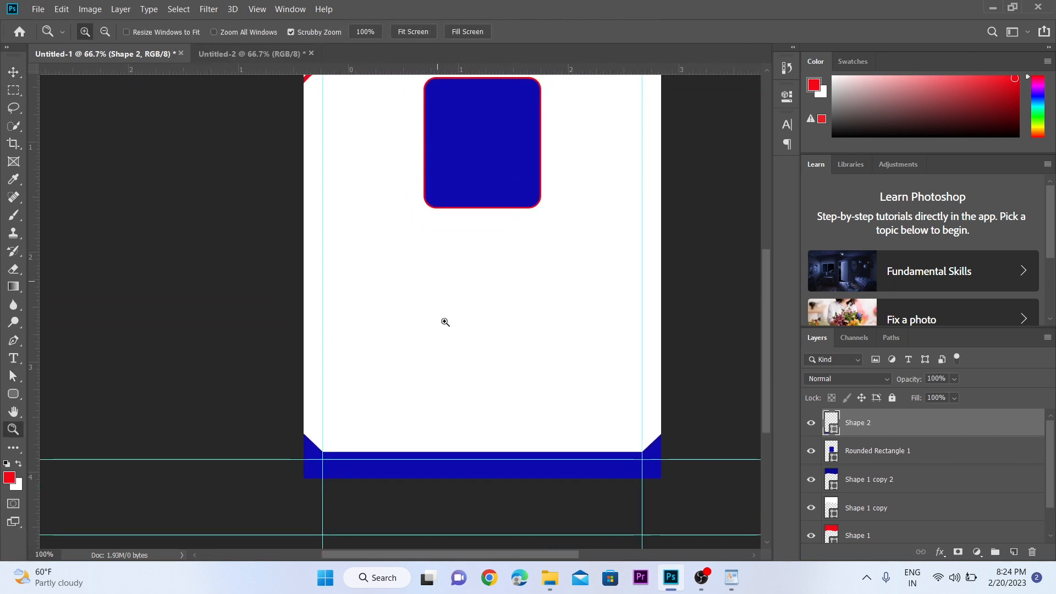
scroll(453, 308, "down", 2)
left_click(450, 350)
left_click_drag(449, 367, 453, 302)
left_click(453, 300, "alt")
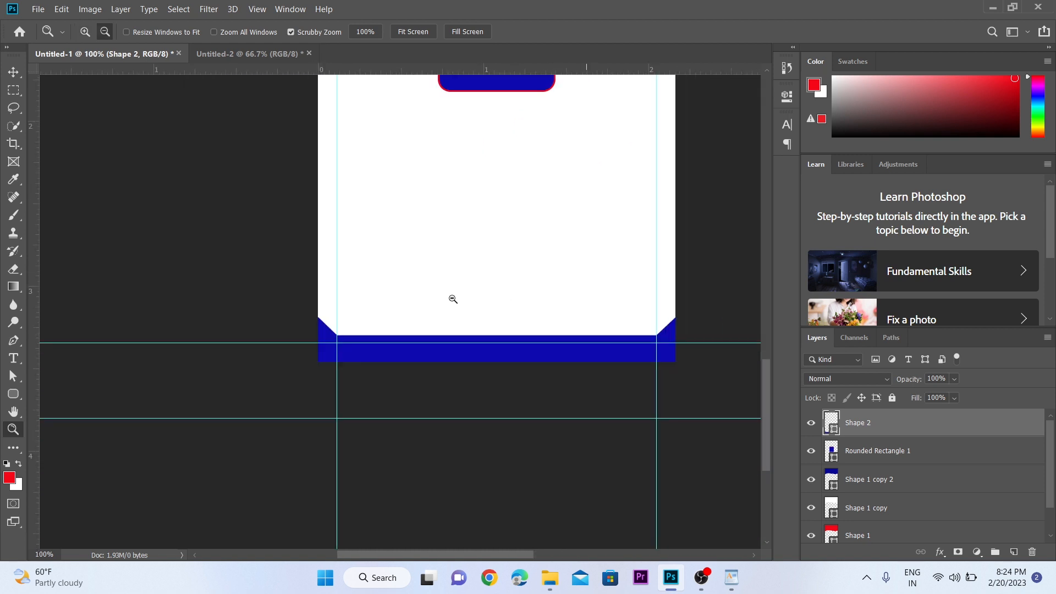
left_click_drag(469, 253, 425, 243)
left_click(460, 347)
Choose a bright red foreground color, fill the footer shape with it, and nudge the shape slightly upward.
key("v")
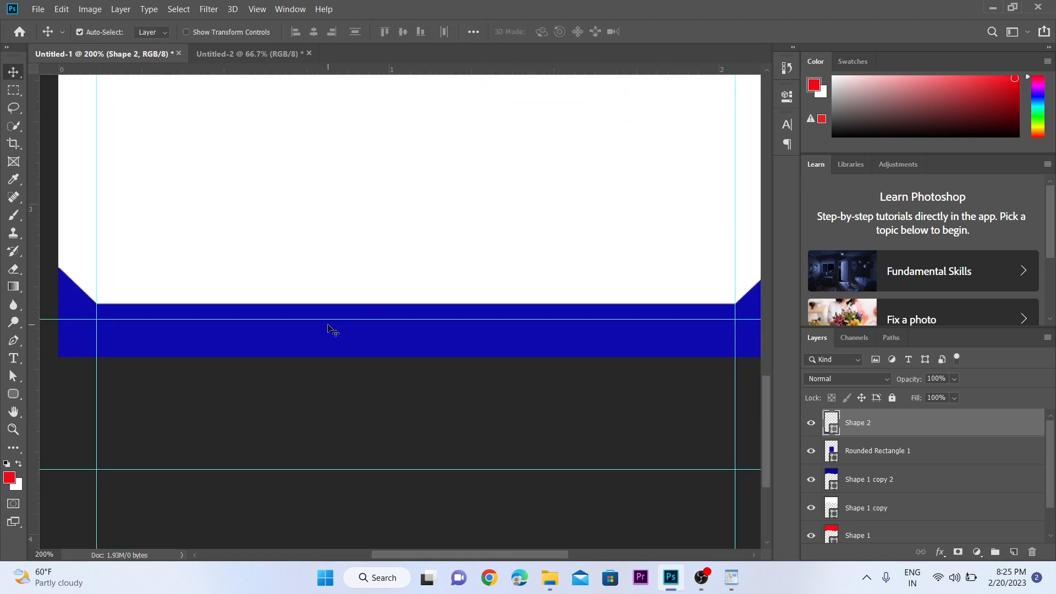
left_click(9, 478)
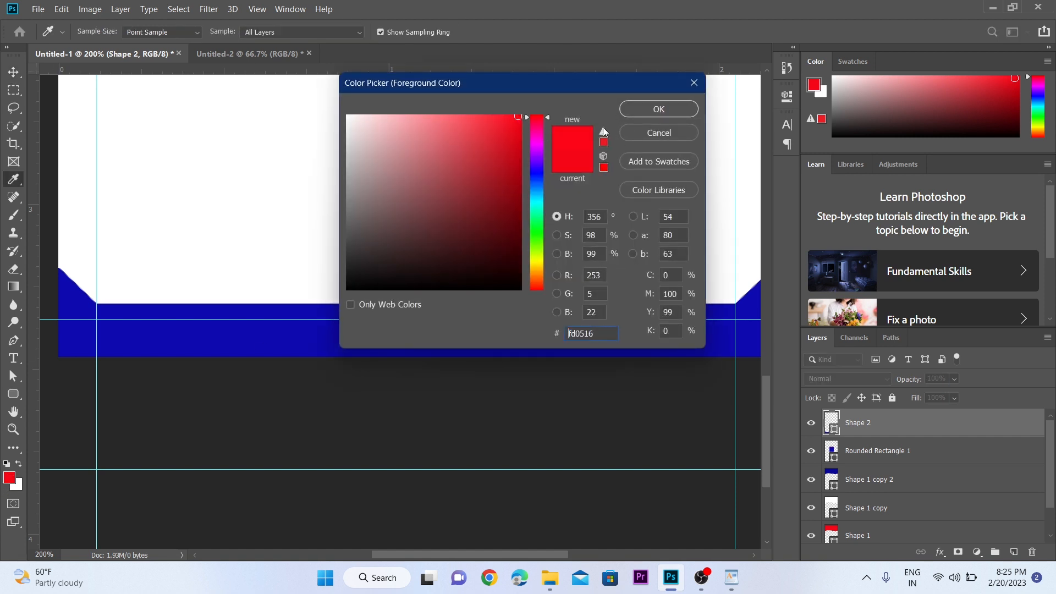
left_click(659, 109)
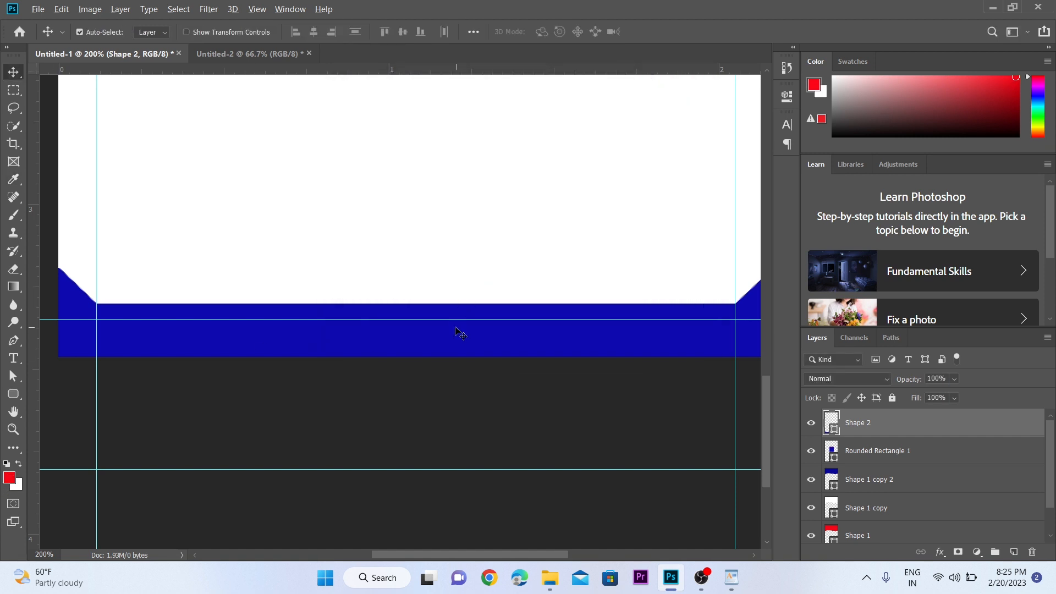
key("alt+BackSpace")
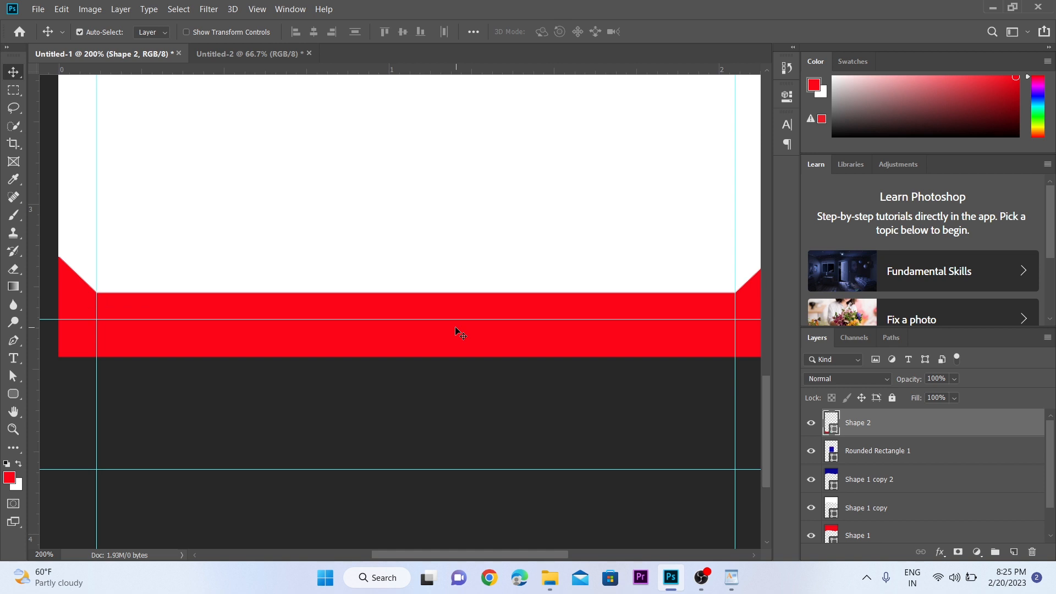
Draw a rectangle of about 685 by 51 px across the lower part of the red footer, extending past the card's edges.
key("z")
left_click(456, 328, "alt")
left_click_drag(476, 280, 485, 260)
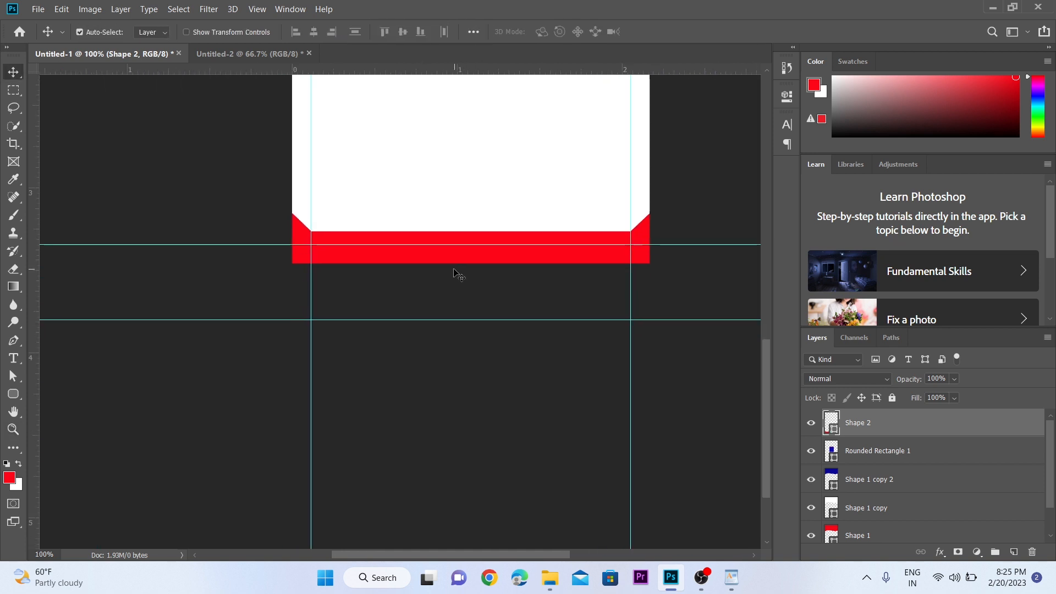
left_click(449, 264, "ctrl")
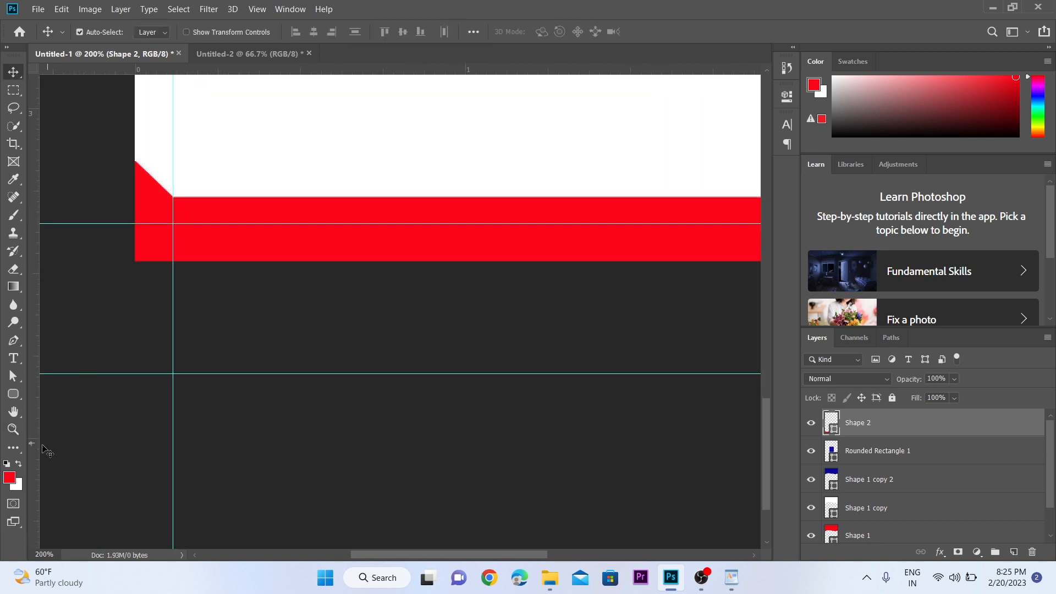
left_click(13, 394)
left_click(66, 393)
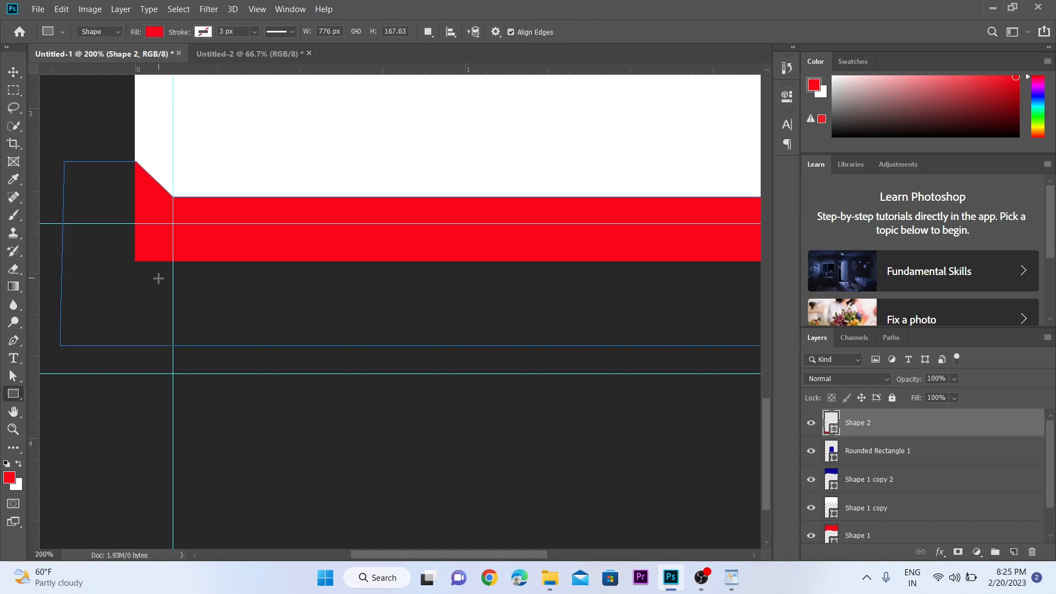
key("Return")
left_click_drag(110, 215, 792, 324)
key("v")
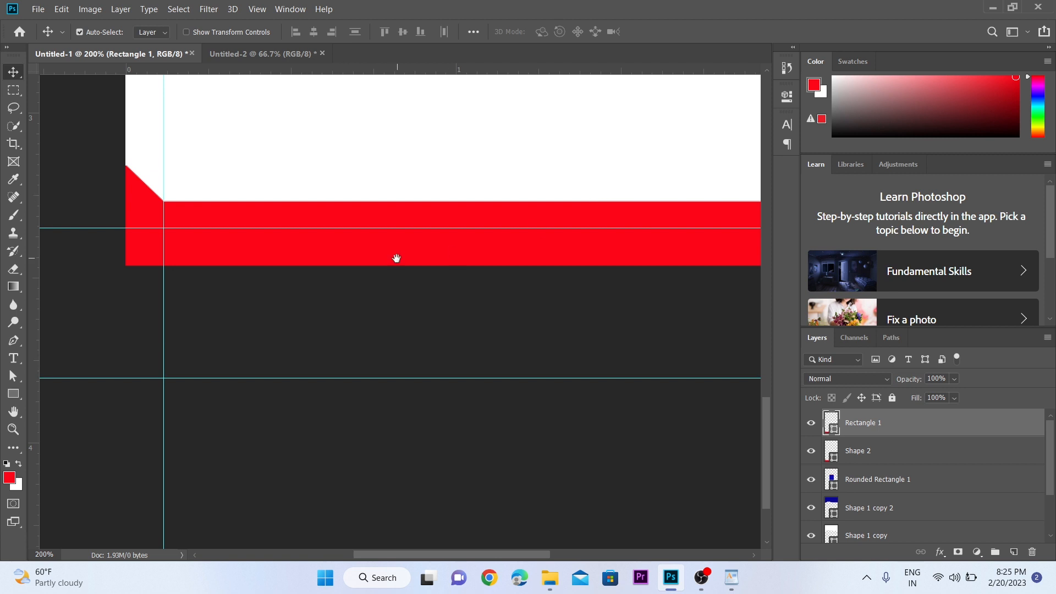
Sample the blue of the rounded rectangle and fill the new footer rectangle with it.
left_click_drag(396, 258, 388, 259)
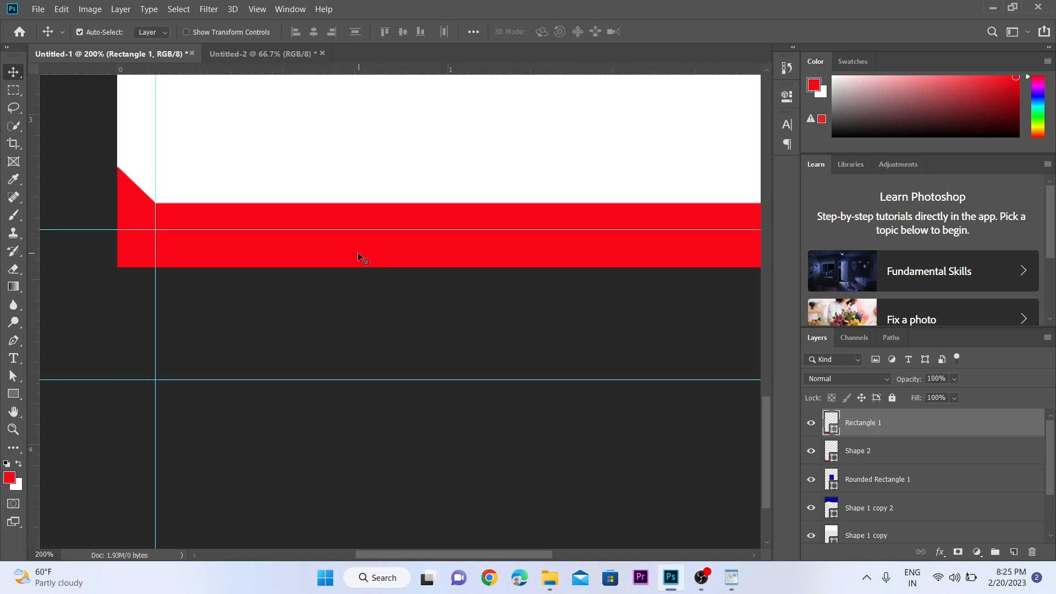
left_click(385, 165, "alt")
left_click_drag(405, 122, 401, 375)
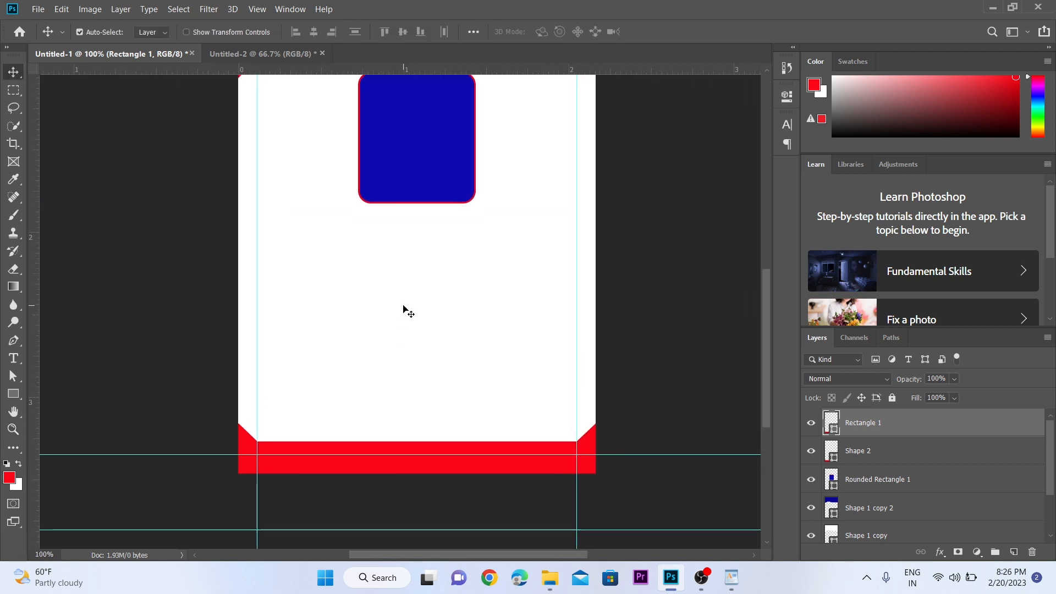
key("i")
left_click(424, 146)
left_click_drag(383, 443, 418, 248)
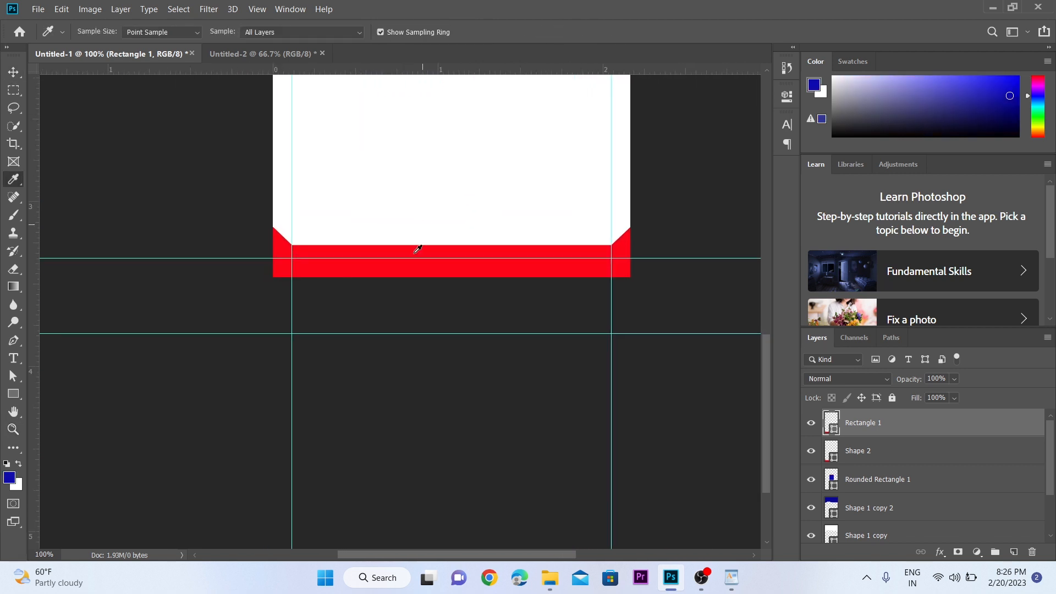
key("v")
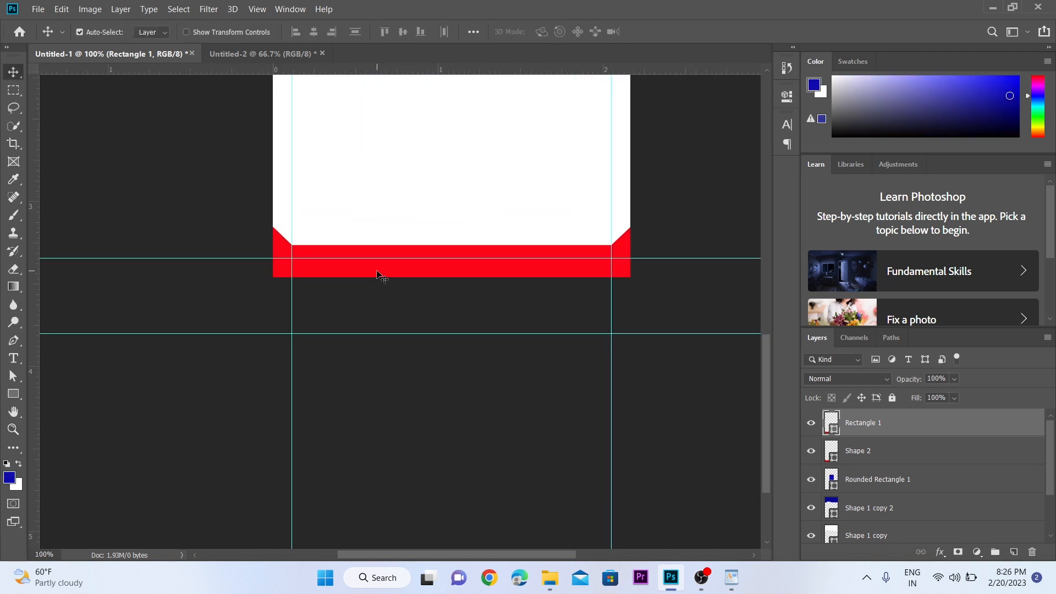
key("alt+BackSpace")
Nudge the blue footer rectangle slightly upward within the red footer.
left_click(377, 275, "ctrl")
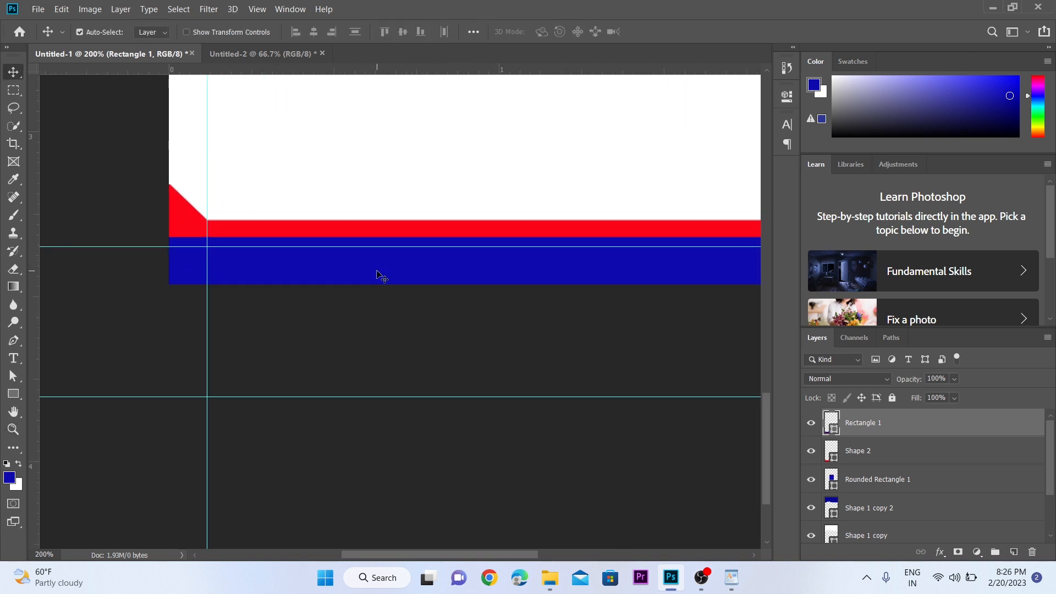
key("Up")
key("Up")
key("Up")
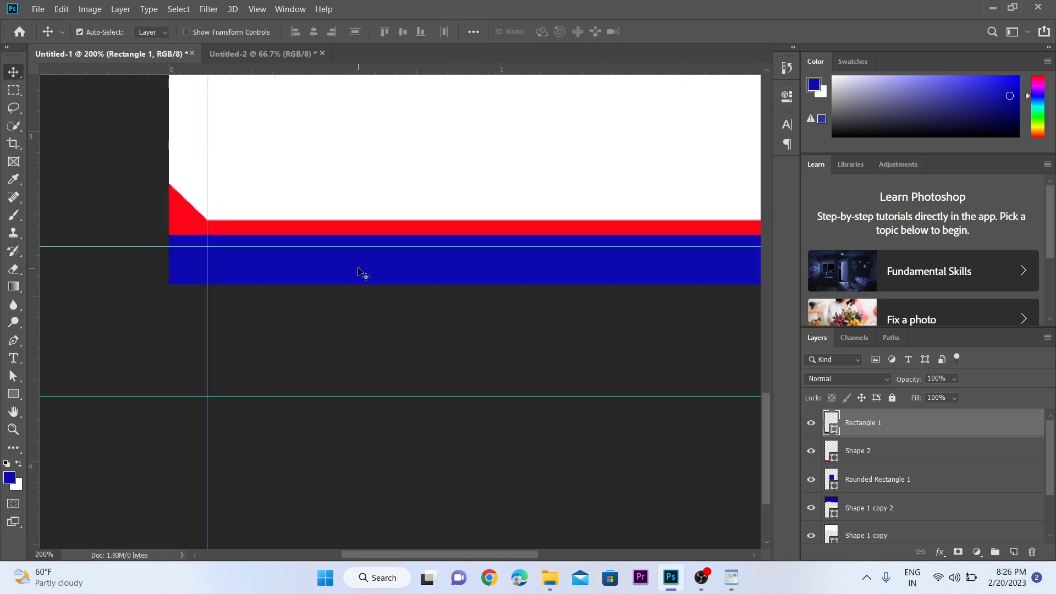
Give the blue footer rectangle a white stroke 5 px wide.
key("a")
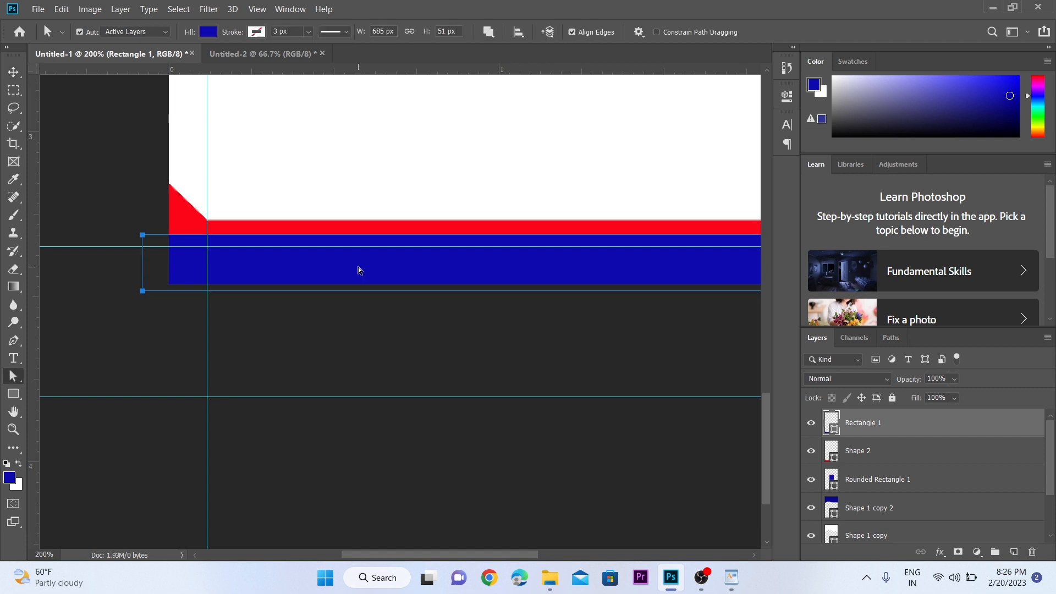
left_click(256, 32)
left_click(280, 104)
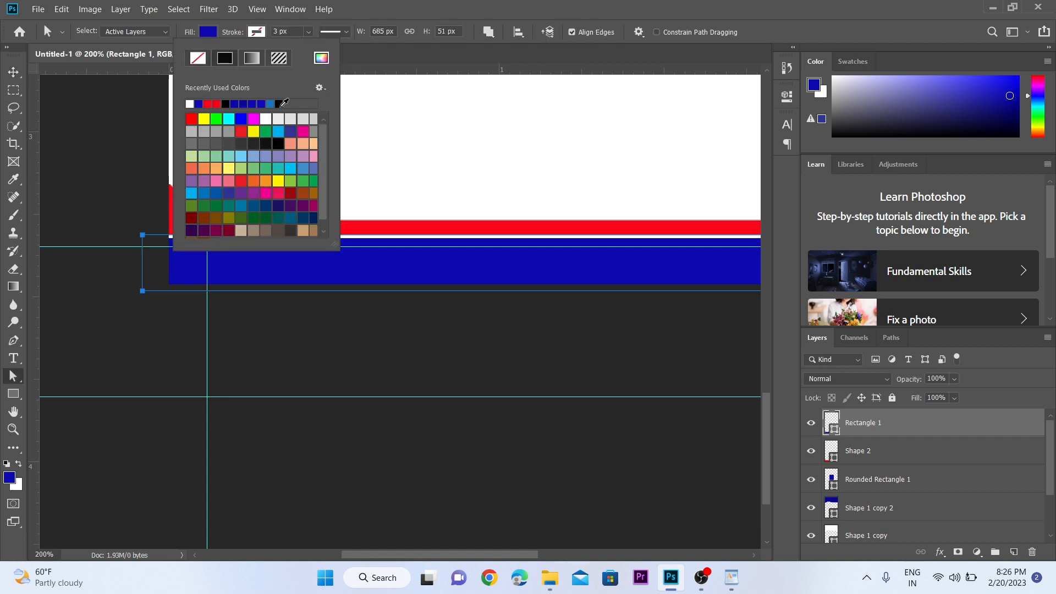
left_click(277, 31)
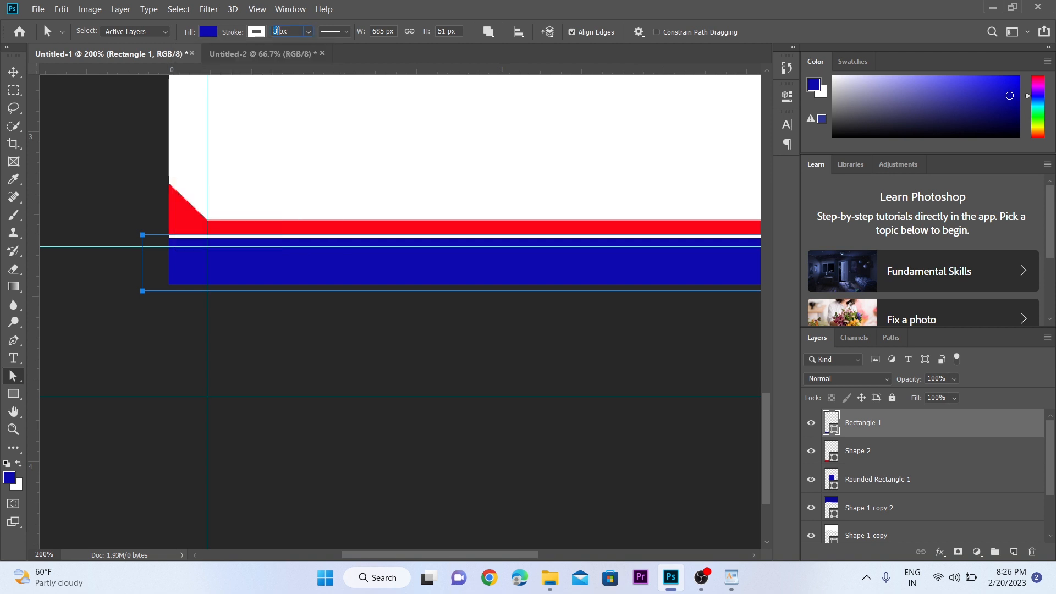
type("5")
key("Return")
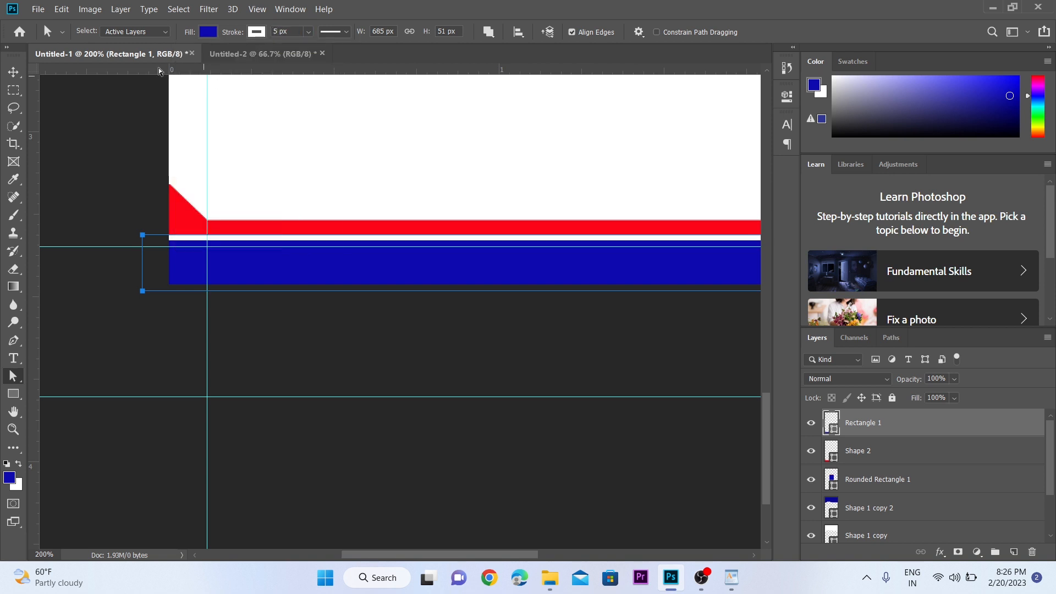
Move the blue footer rectangle up a little and stretch it below the card so its lower white stroke is hidden.
key("v")
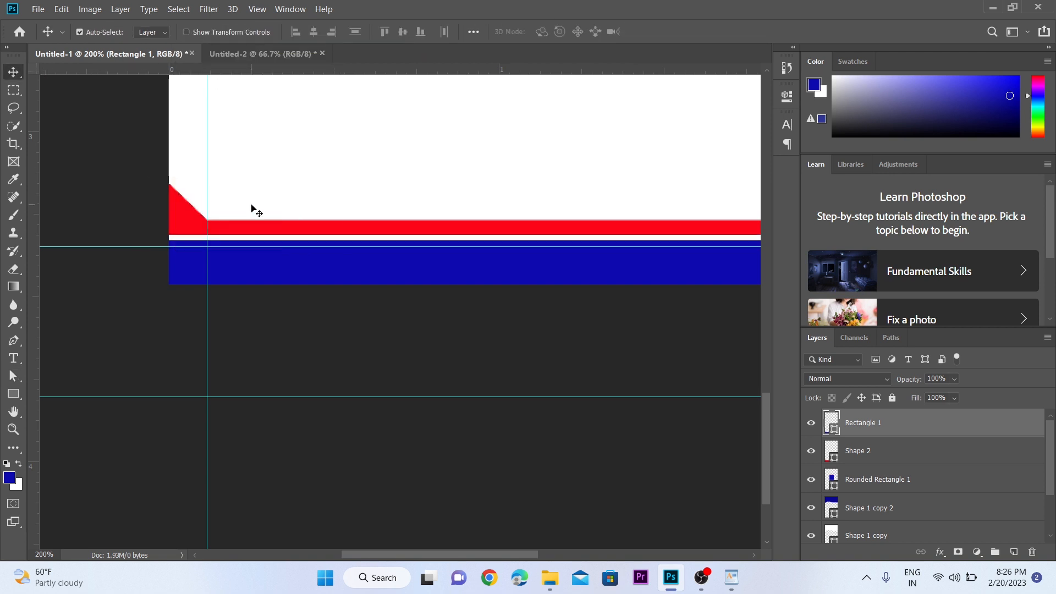
key("ctrl+t")
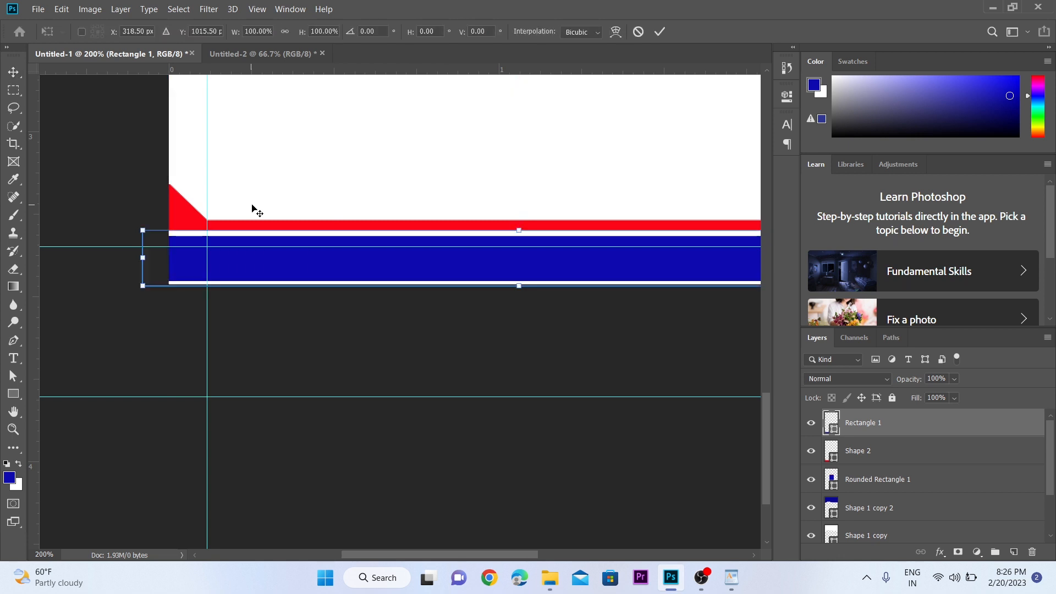
left_click_drag(518, 285, 519, 368)
key("Escape")
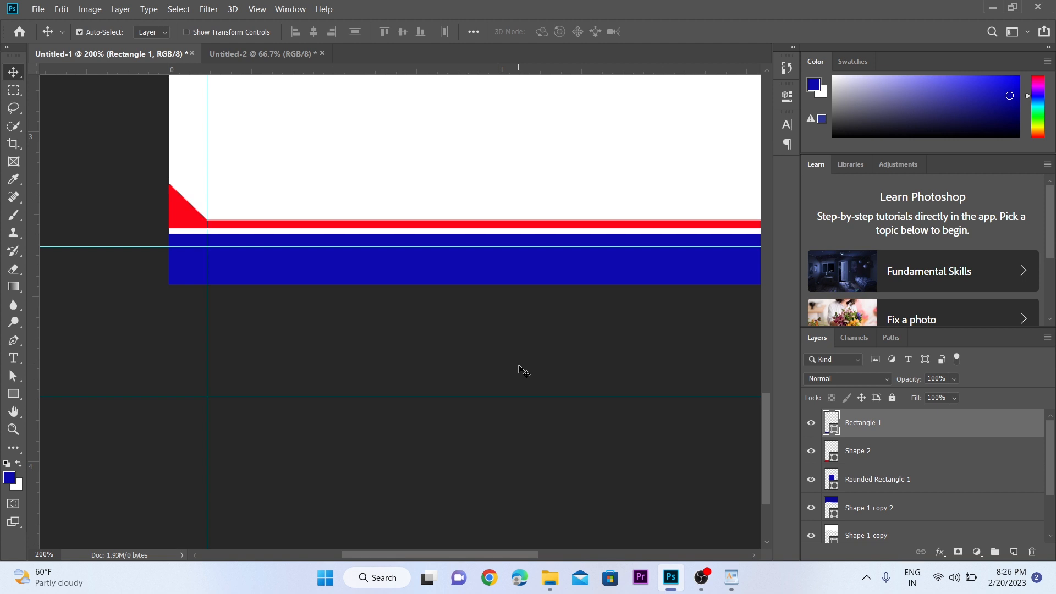
Add a blue "Lorem Ipsum" placeholder text line in Arial, 9.43 pt, below the rounded rectangle.
key("z")
left_click(512, 315, "alt")
left_click(512, 314, "alt")
left_click_drag(512, 314, 531, 394)
left_click_drag(482, 278, 496, 355)
key("v")
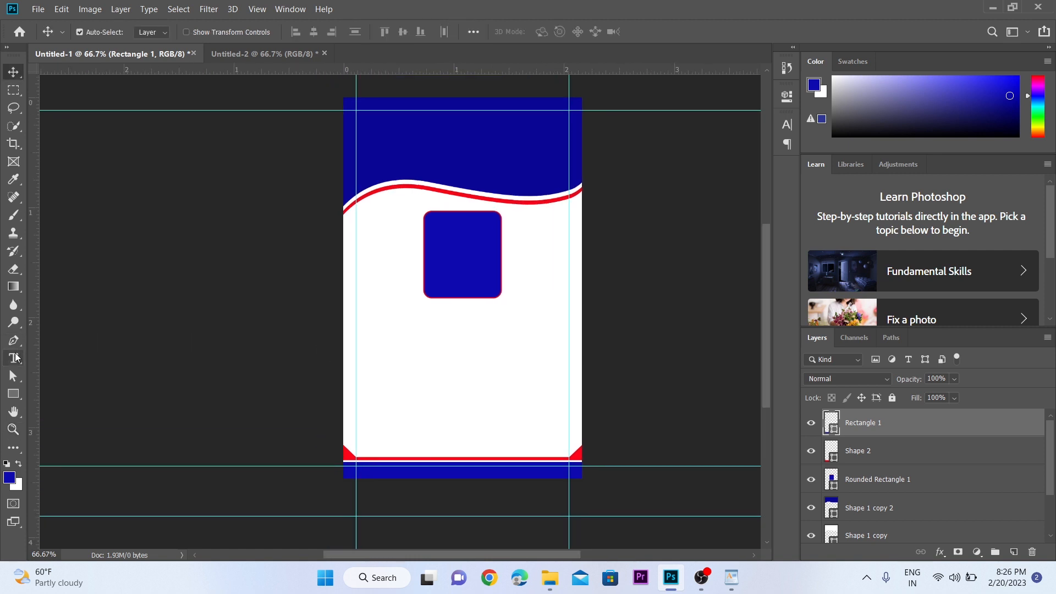
left_click(19, 358)
left_click(370, 322)
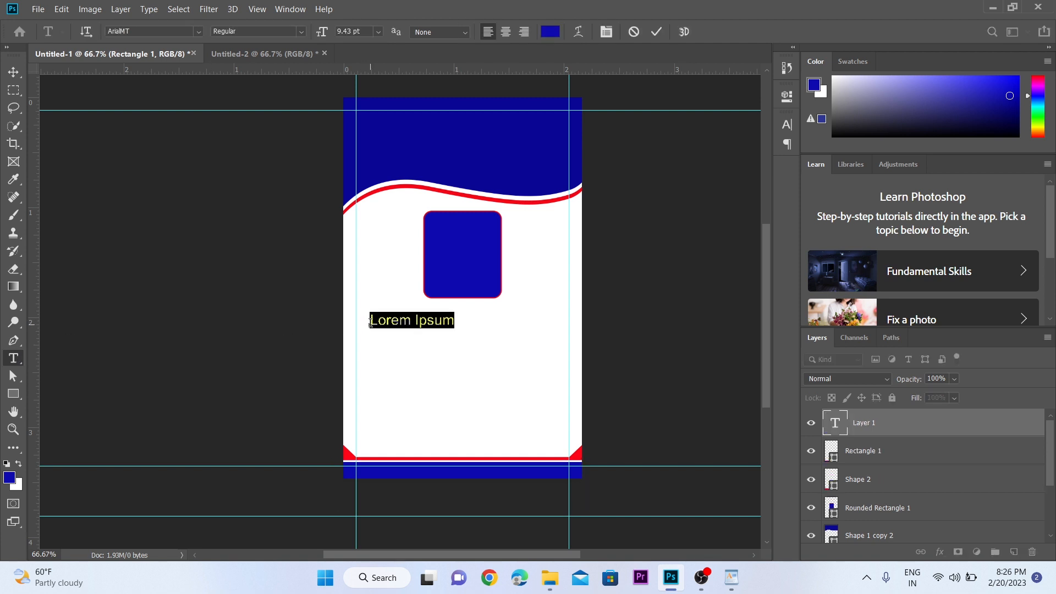
key("ctrl+Return")
Copy the English school name, address and "Estd: 2008 b.s." from the WordPad document into separate text lines below the rounded rectangle.
key("z")
left_click(419, 317)
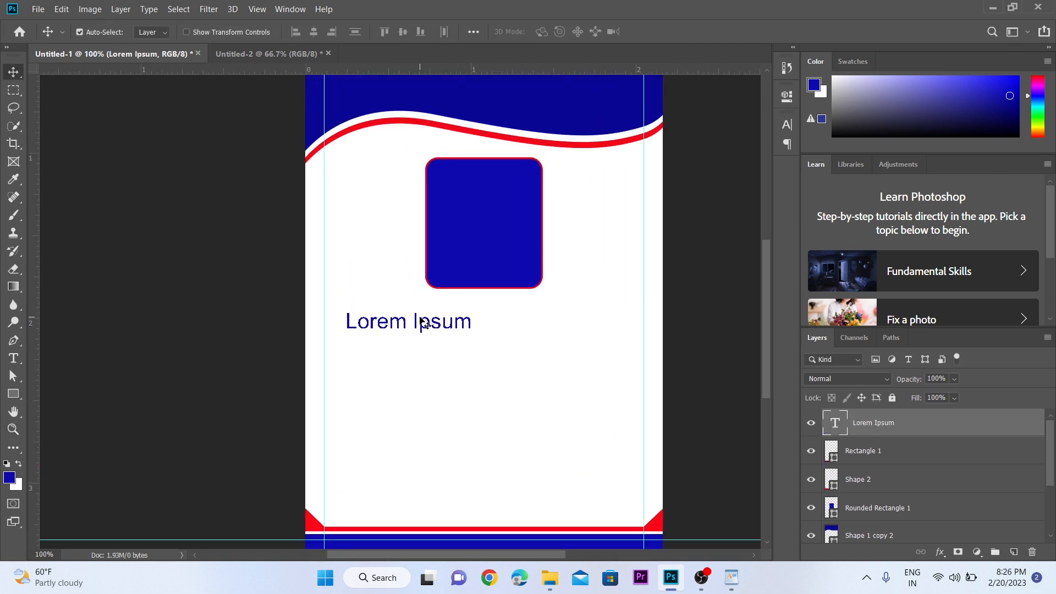
left_click(422, 318)
left_click(424, 298, "alt")
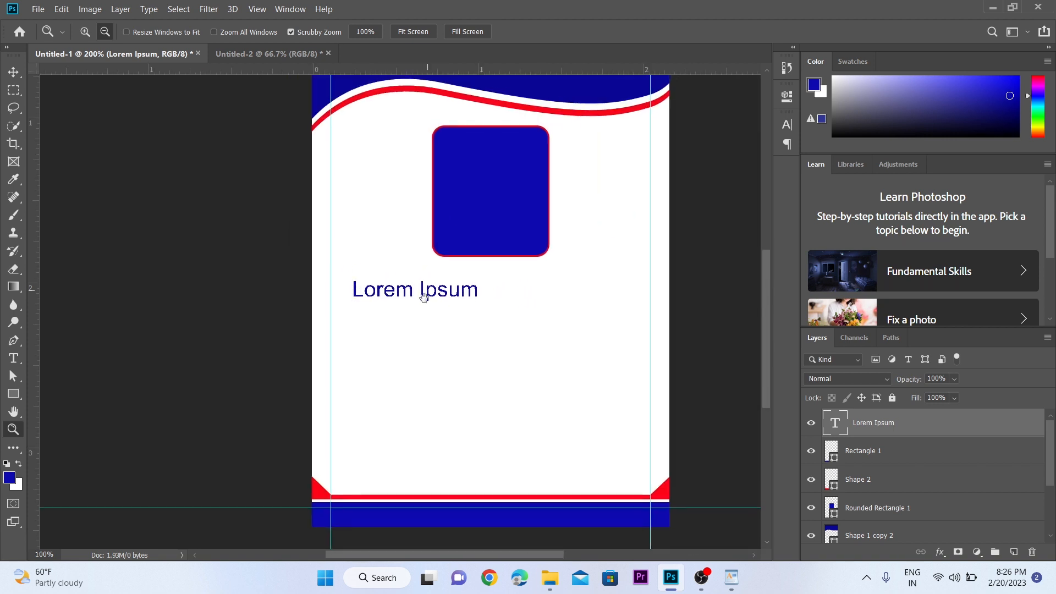
key("v")
scroll(410, 330, "up", 3)
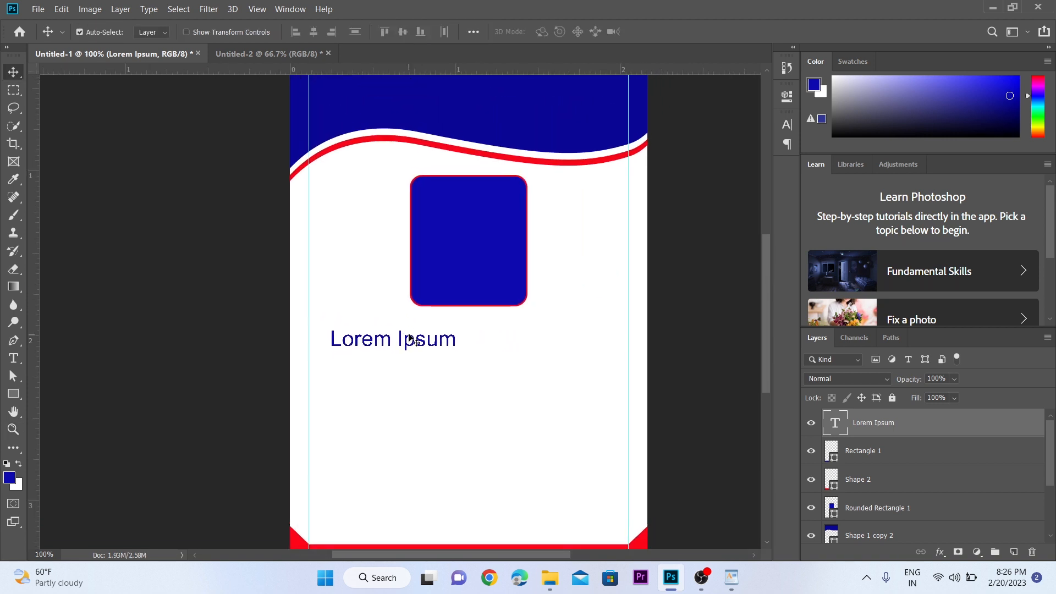
left_click_drag(410, 365, 415, 303)
left_click(732, 578)
left_click_drag(204, 227, 455, 227)
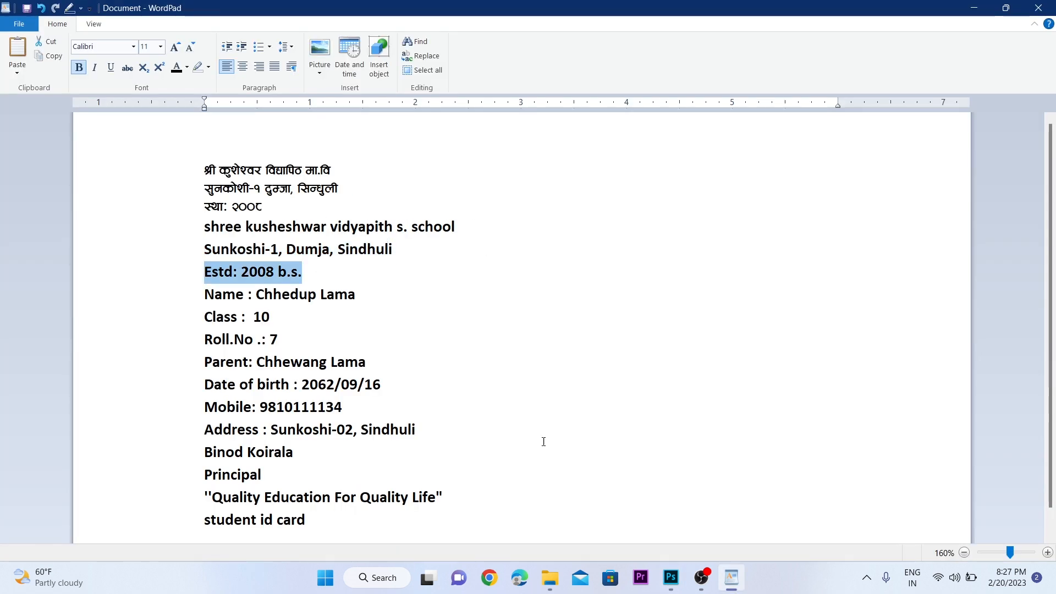
Copy the student's details and the principal's name and title from WordPad into duplicated text blocks on the card.
left_click_drag(204, 294, 296, 407)
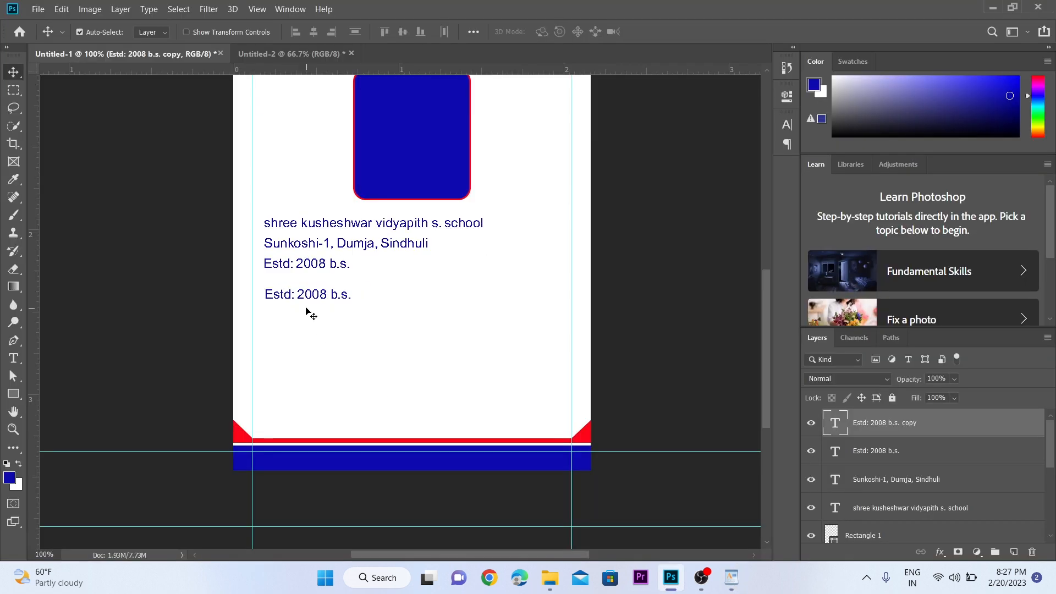
key("ctrl+v")
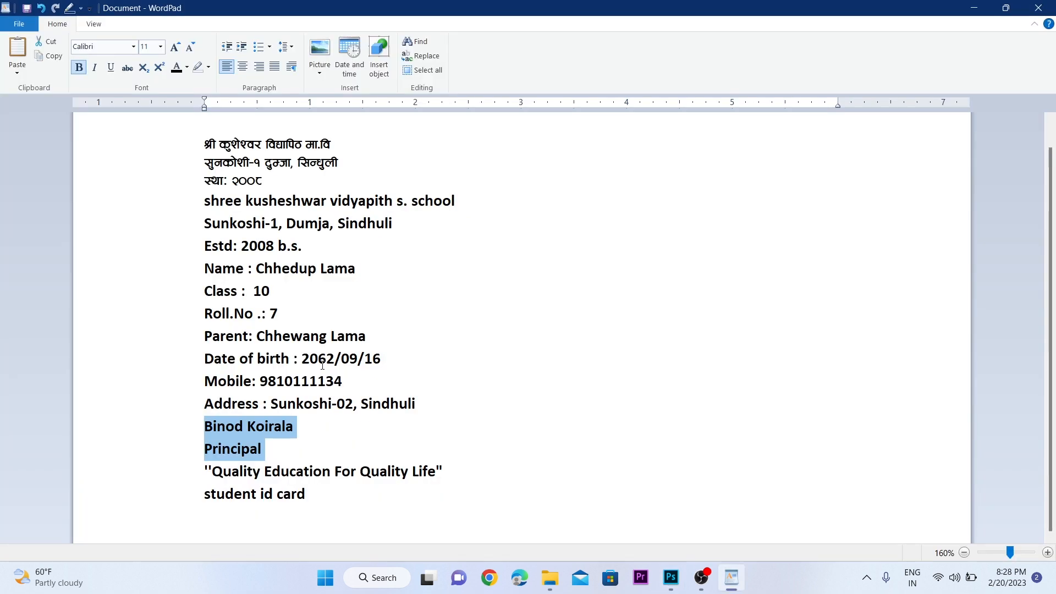
Copy the motto, "student id card" and the three Nepali school lines from WordPad into separate text lines, setting the Nepali ones in Ganess.
type("\"Quality Education For Quality Life\"")
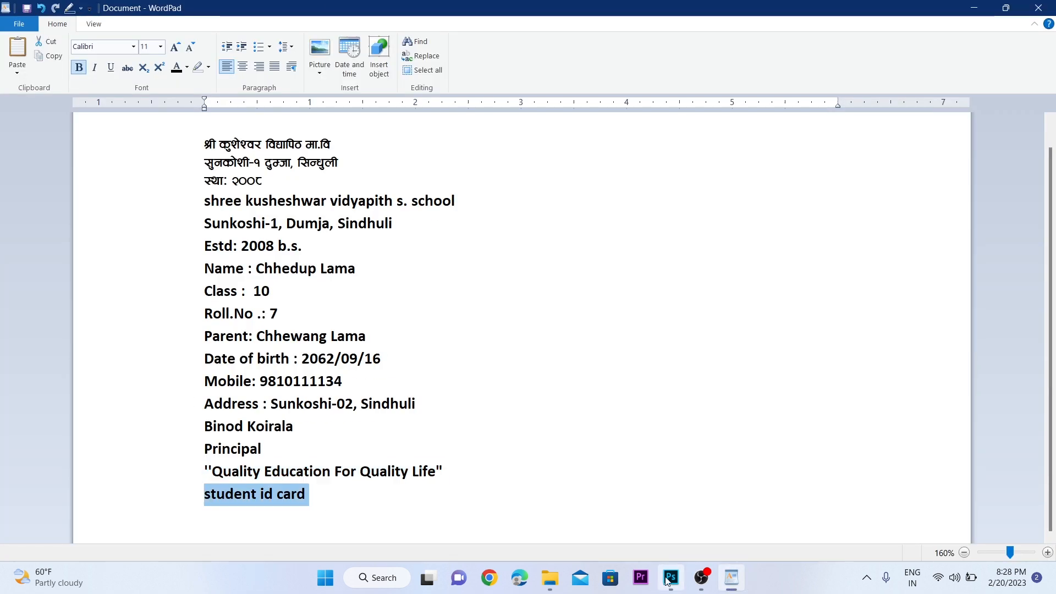
key("ctrl+v")
type("श्री कुशेश्वर विद्यापिठ मा.वि")
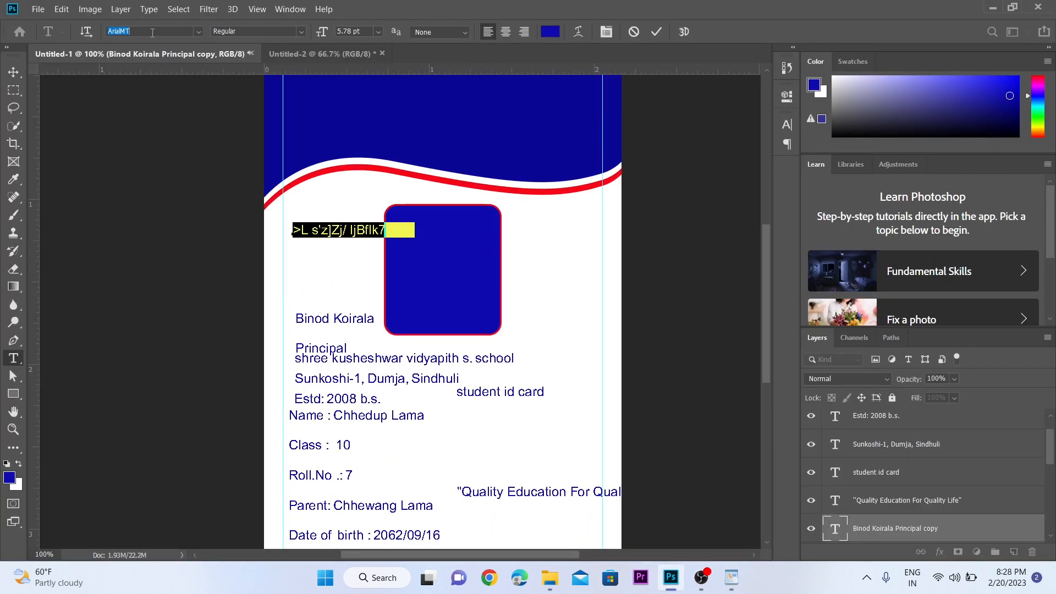
key("ctrl+v")
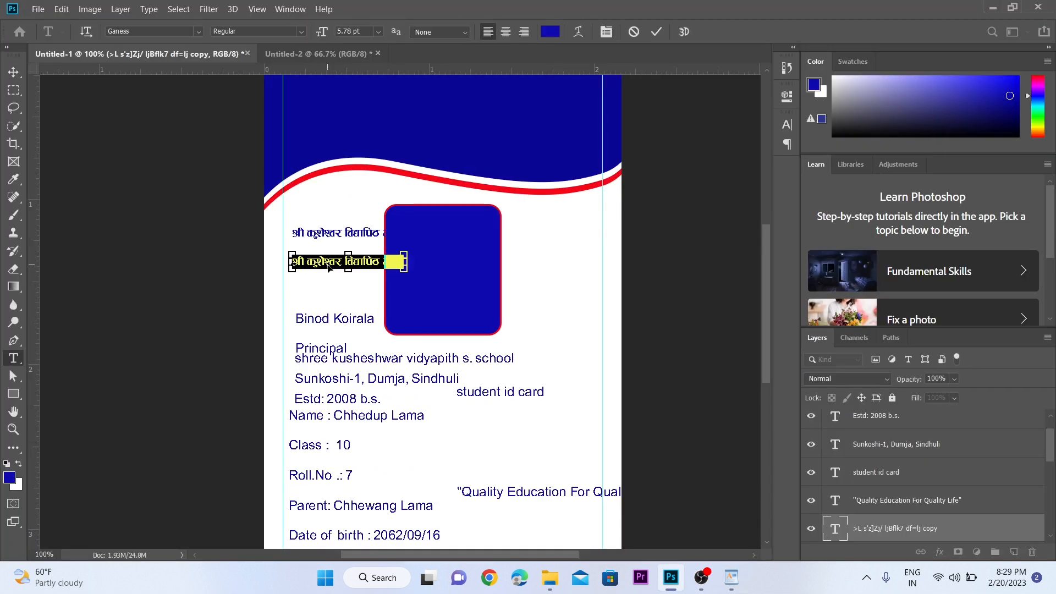
key("ctrl+v")
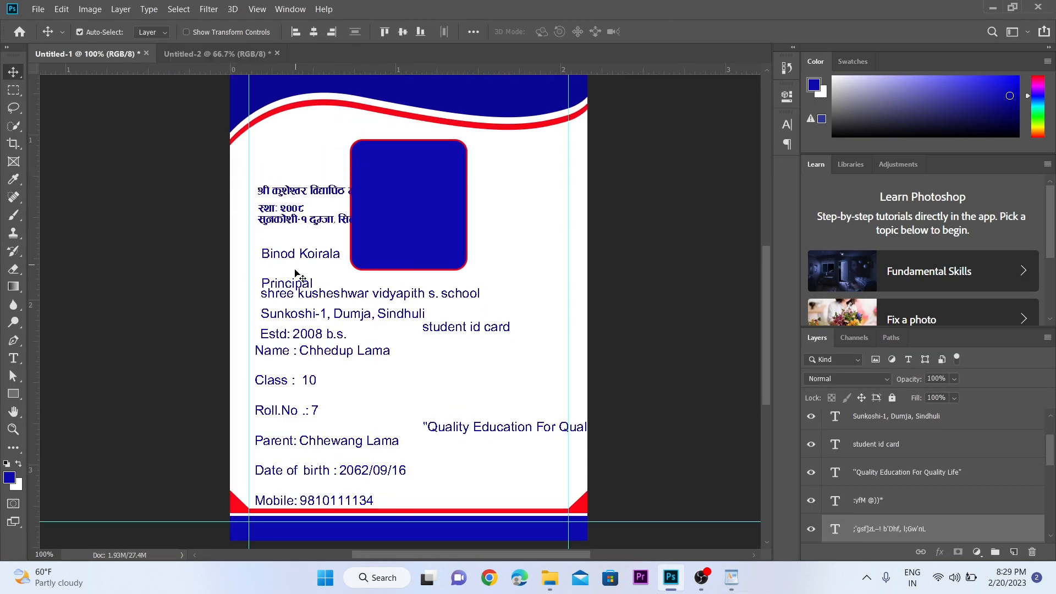
Move the Nepali school name into the blue header, enlarge it to about 233% and colour it white.
key("ctrl+plus")
key("ctrl+minus")
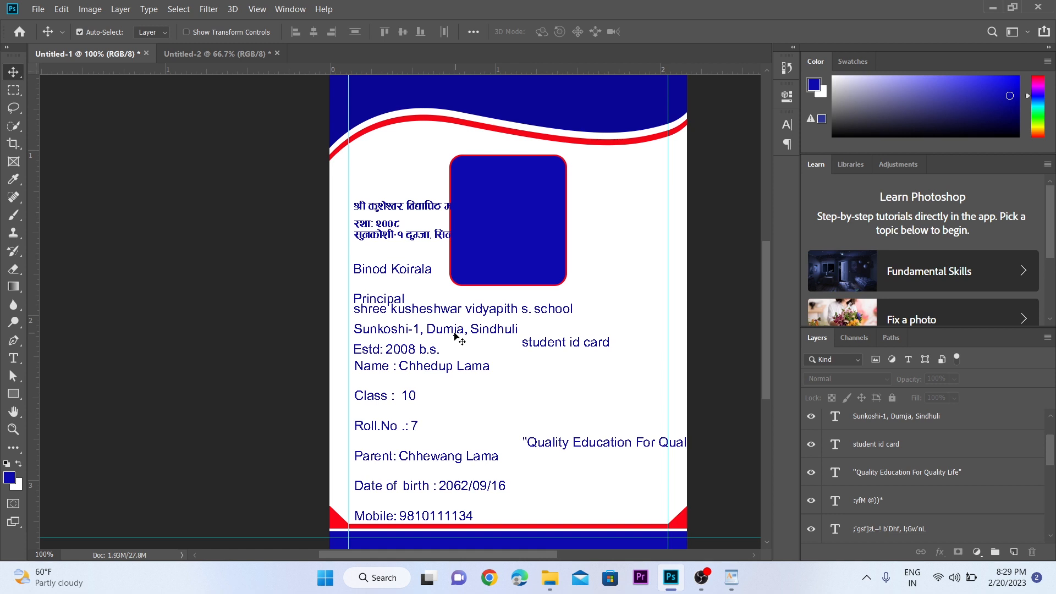
key("z")
left_click(406, 256)
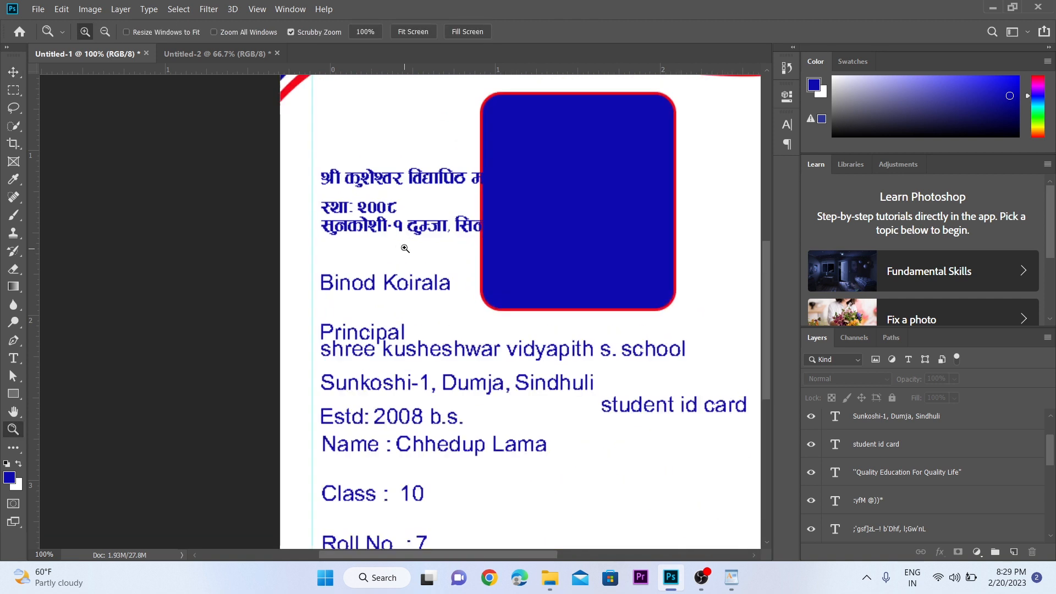
left_click_drag(403, 259, 388, 383)
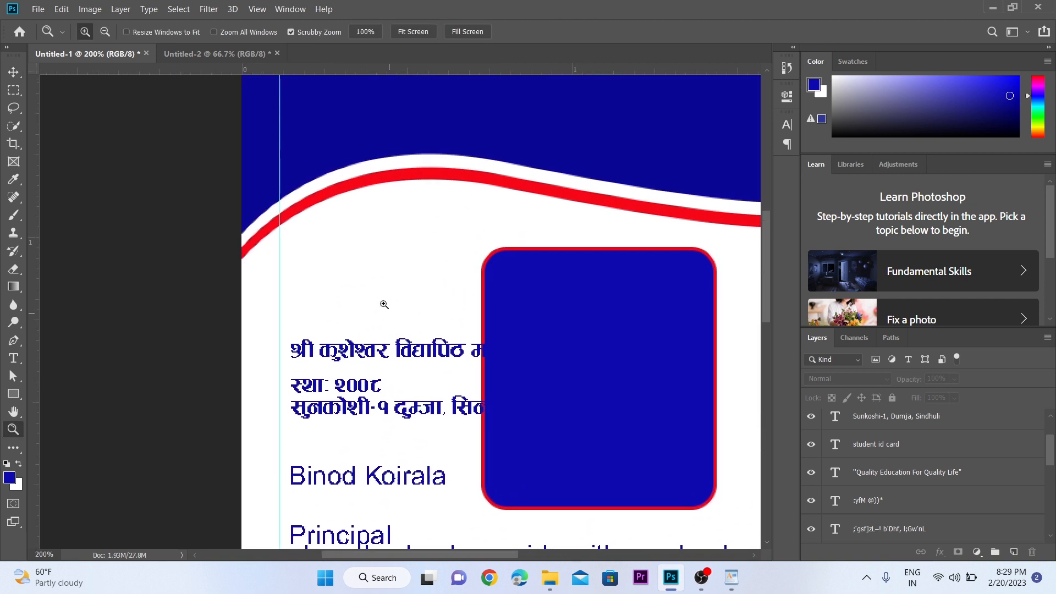
key("v")
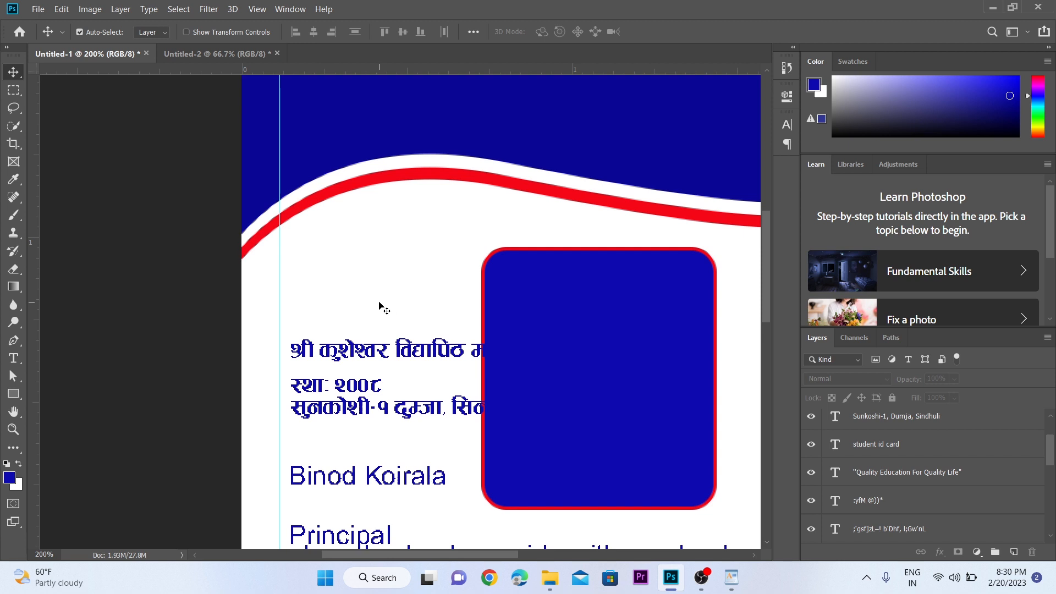
left_click_drag(383, 308, 408, 179)
scroll(330, 170, "right", 3)
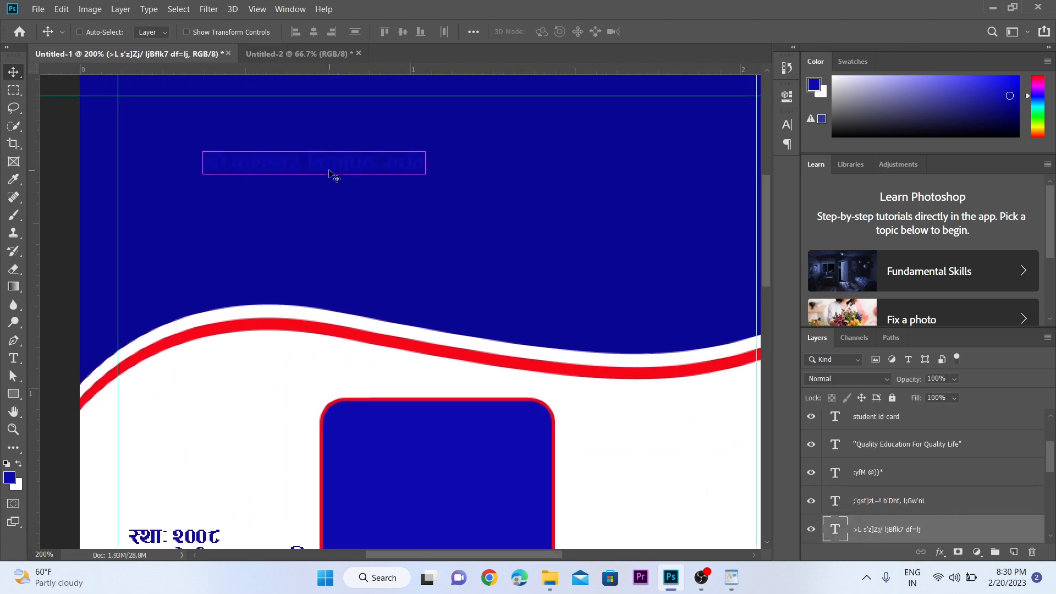
key("ctrl+t")
left_click_drag(424, 177, 718, 233)
left_click_drag(639, 210, 610, 181)
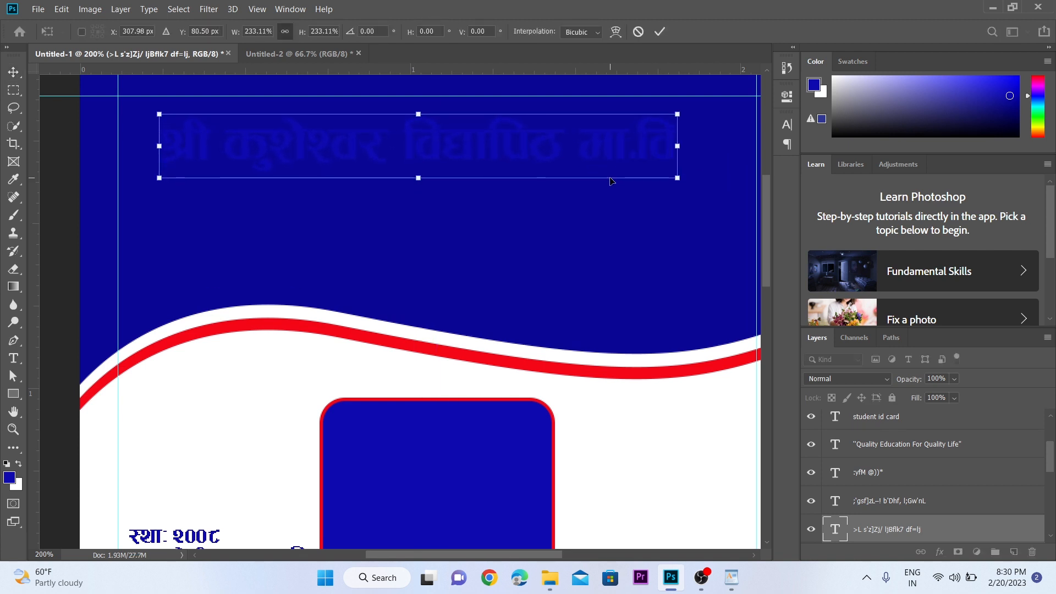
key("Return")
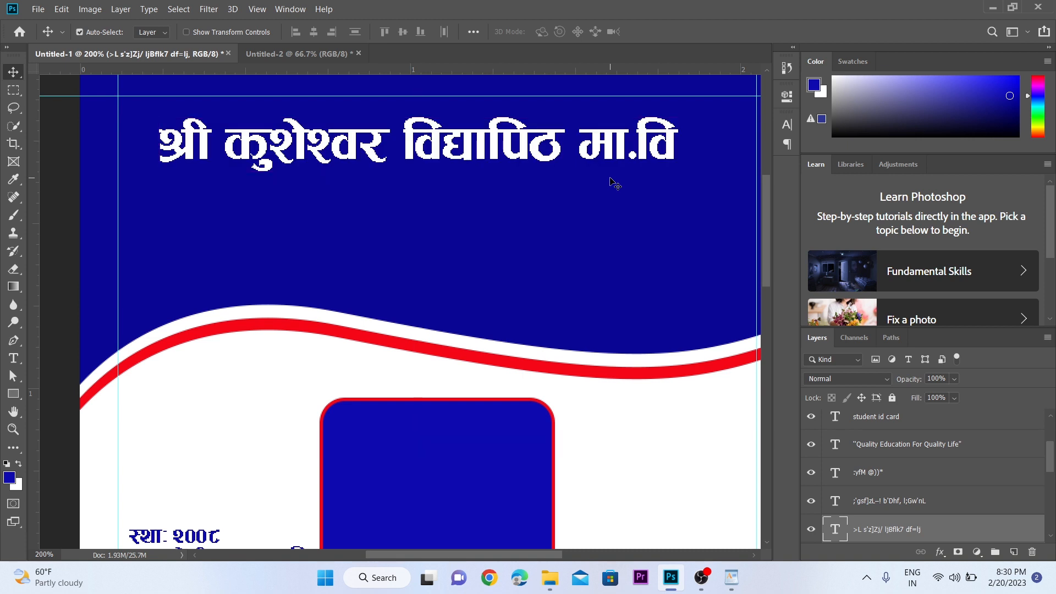
Nudge the Nepali school name up slightly so it sits closer to the card's upper edge.
key("z")
left_click_drag(608, 182, 506, 161)
key("v")
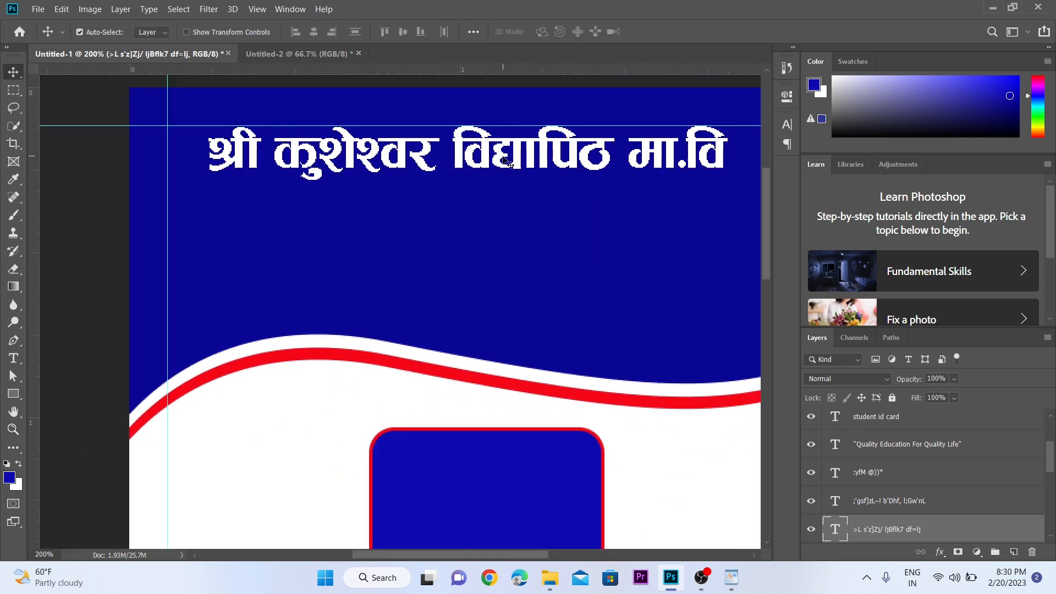
key("shift+Up")
key("Down")
key("Down")
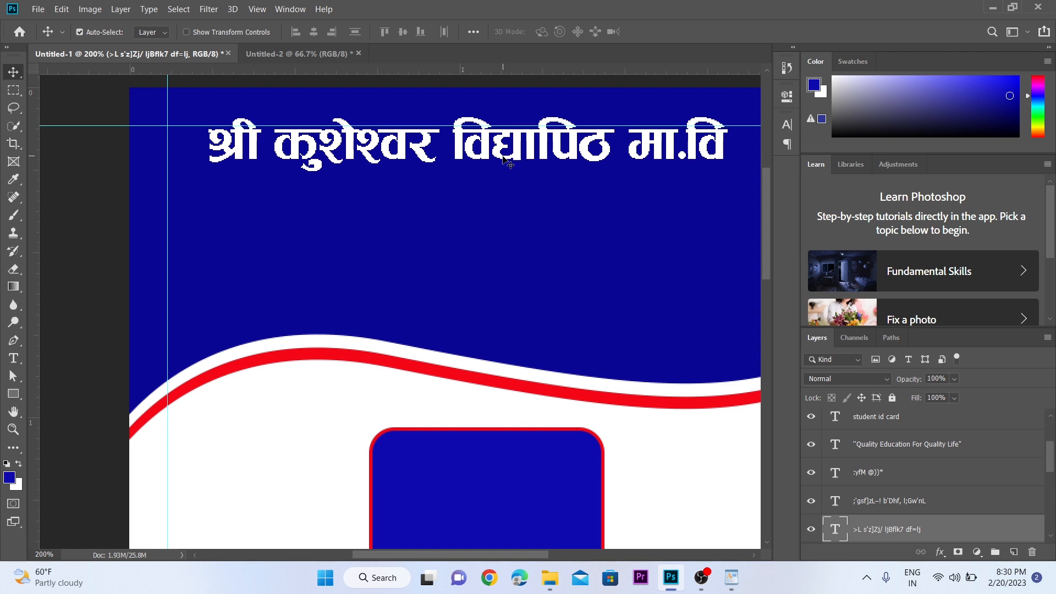
Move the English school name into the header below the Nepali name and colour it white.
left_click_drag(561, 172, 434, 238)
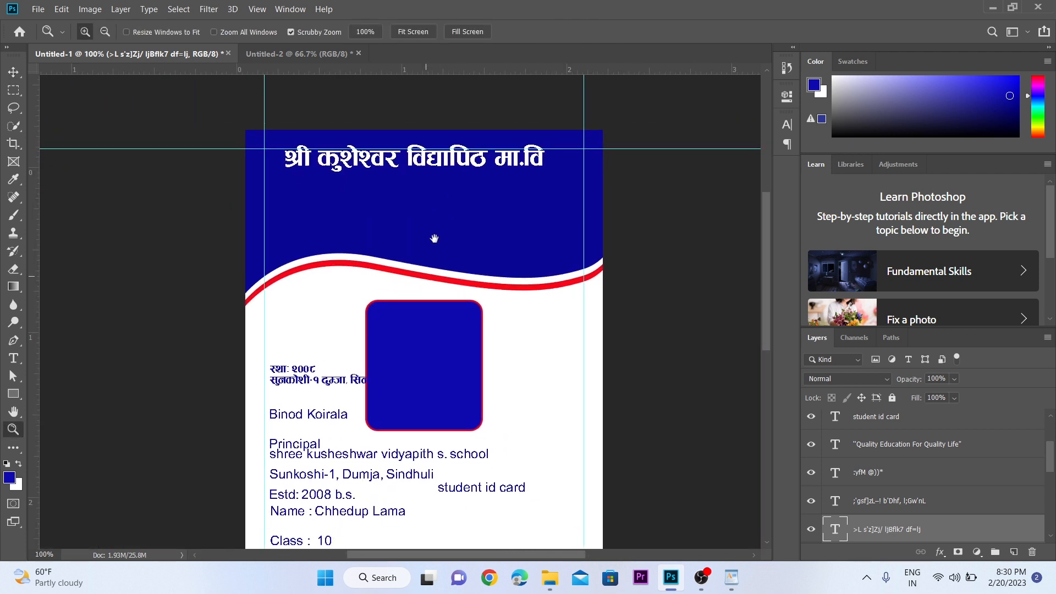
key("v")
left_click_drag(364, 432, 400, 170)
key("z")
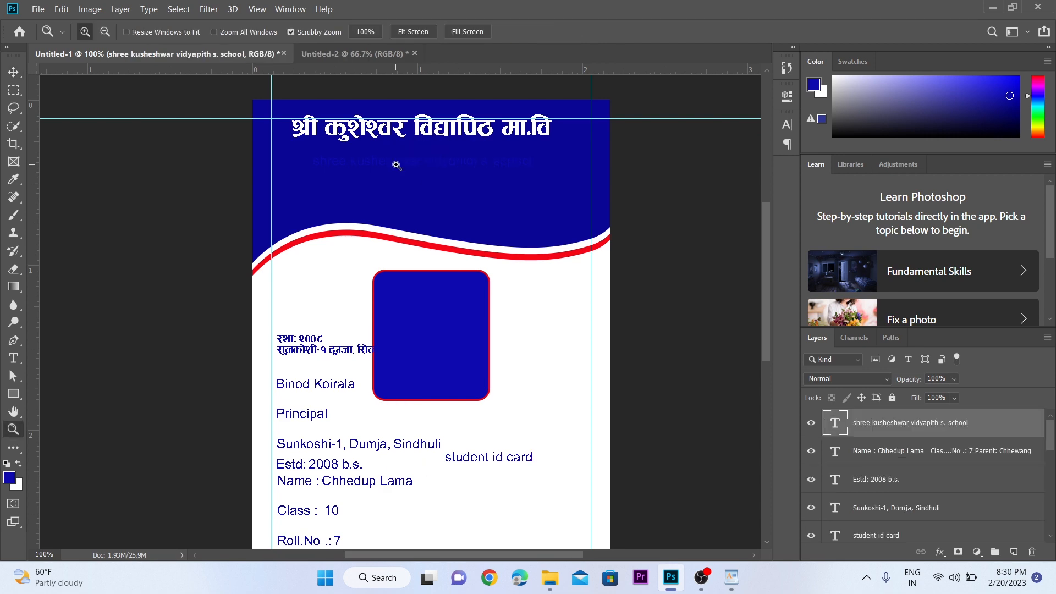
left_click(400, 171)
key("v")
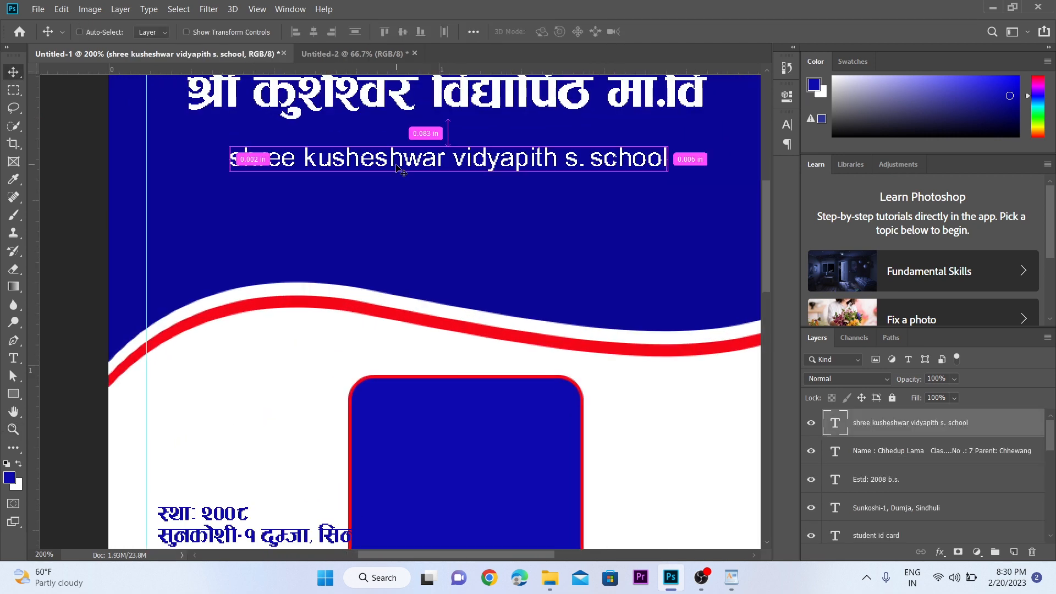
Set the English school name in Aldine721 BT with All Caps and Faux Bold.
key("z")
scroll(396, 163, "up", 2)
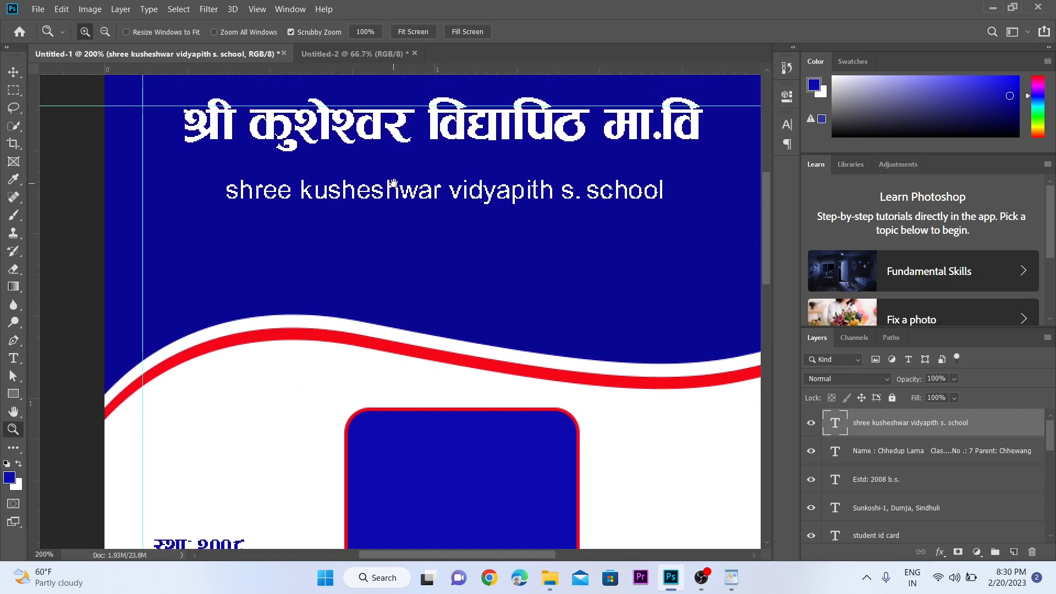
key("v")
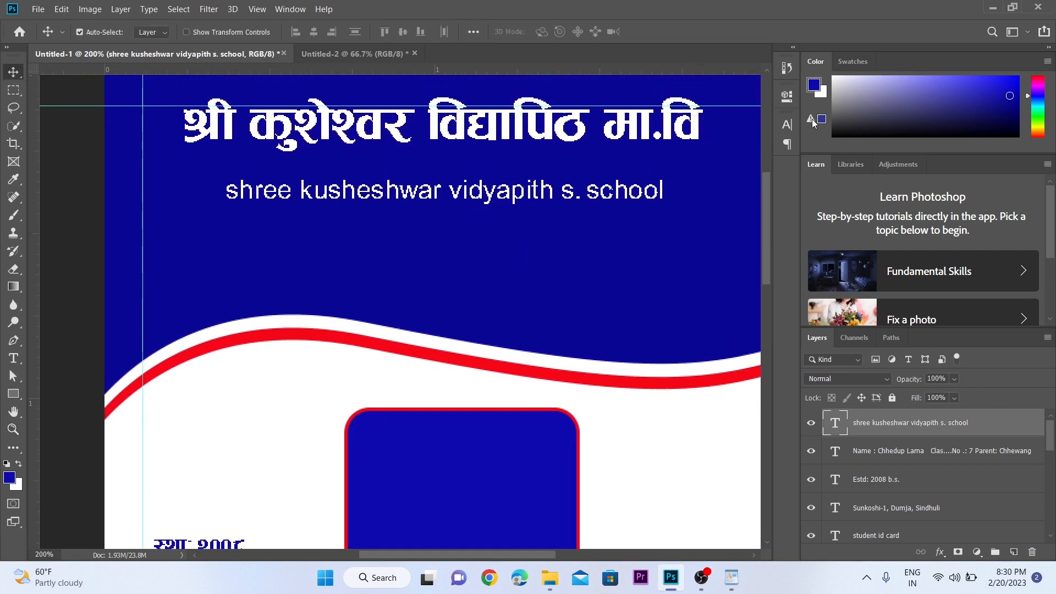
left_click(788, 125)
left_click(706, 144)
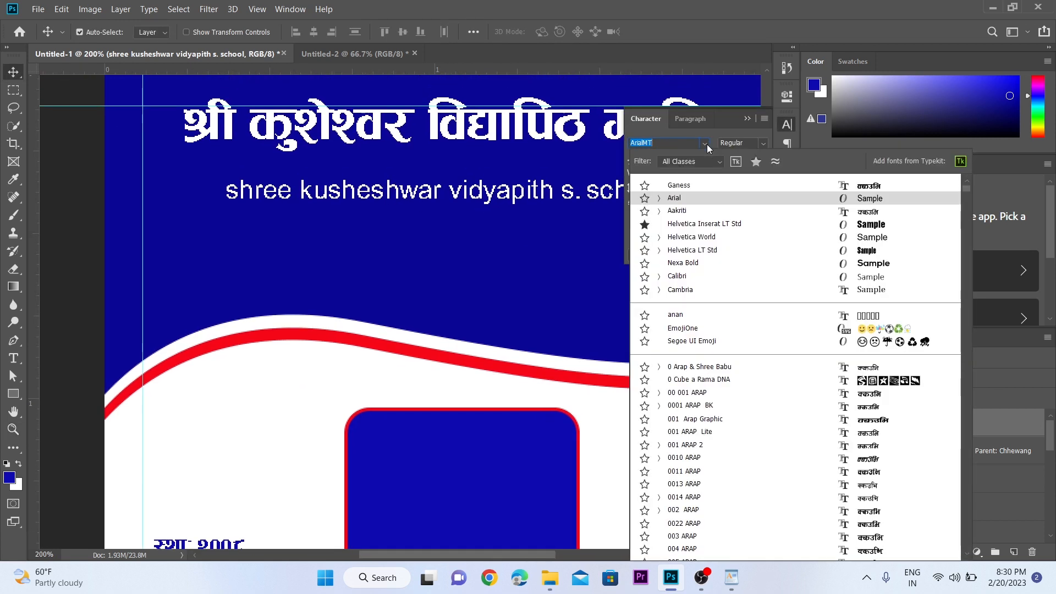
left_click(756, 161)
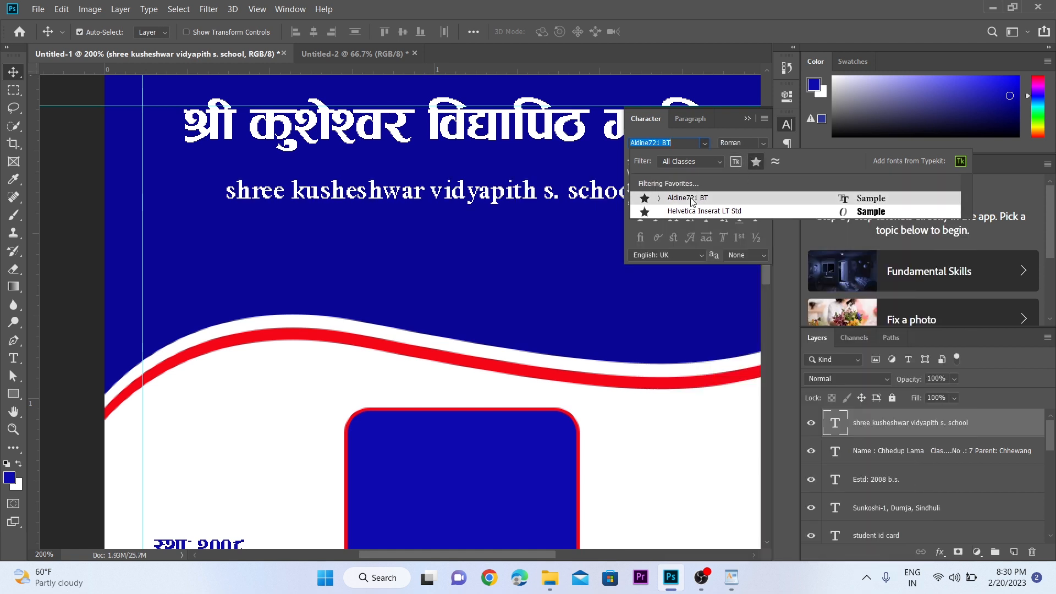
left_click(690, 199)
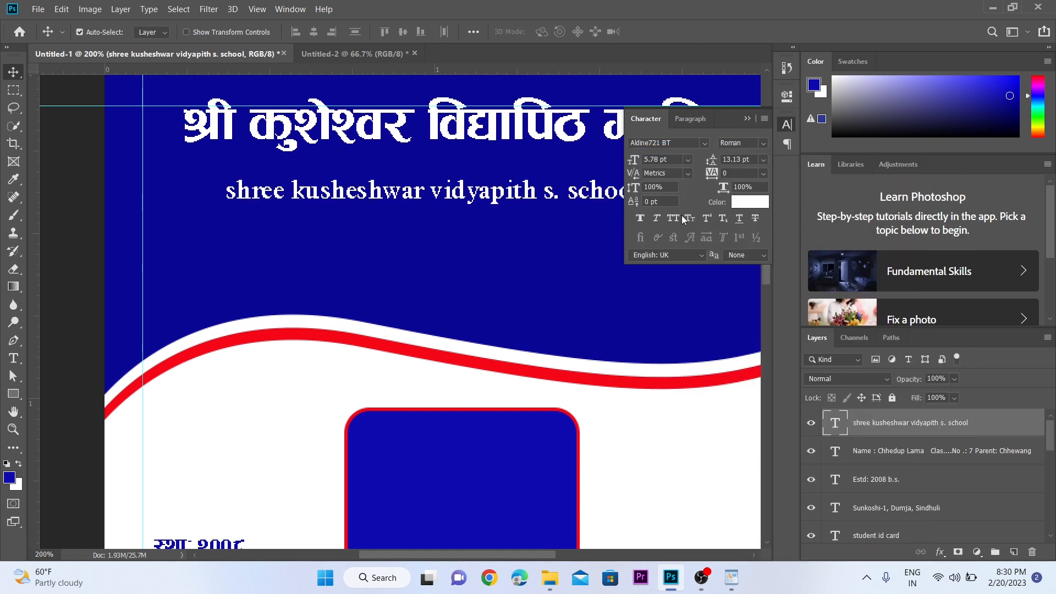
left_click(673, 219)
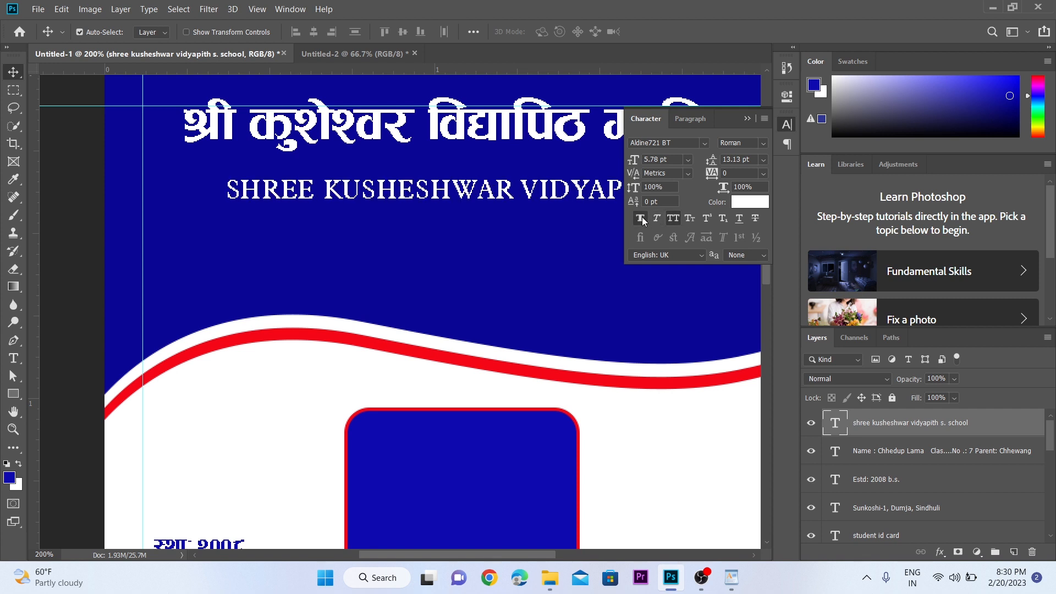
left_click(641, 218)
left_click(756, 125)
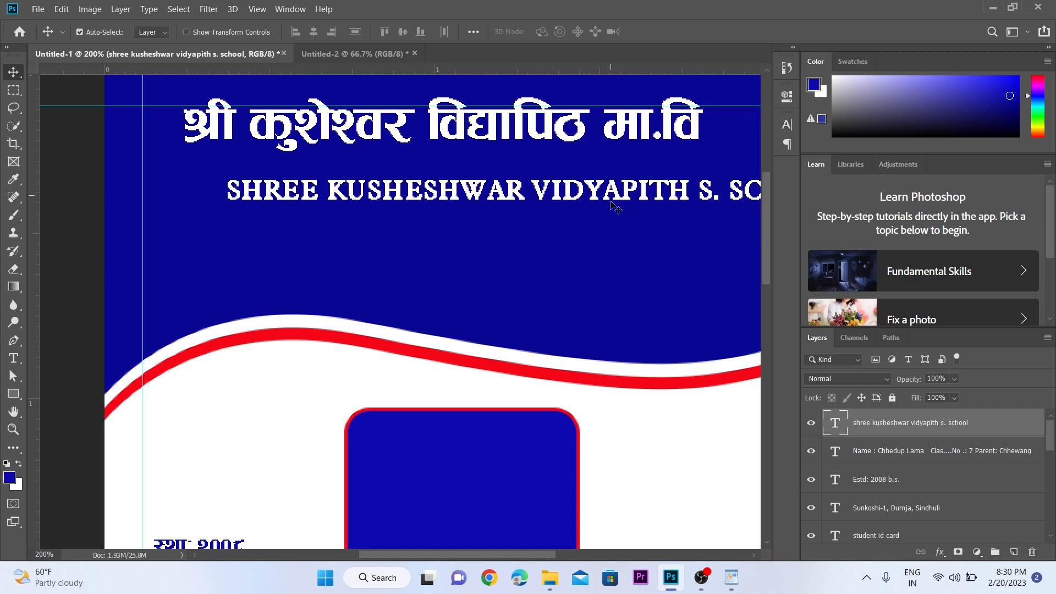
Move the English school name close beneath the Nepali name and scale it to about 101% to span between the side guides.
left_click_drag(612, 205, 517, 194)
key("ctrl+z")
key("z")
left_click(474, 169, "alt")
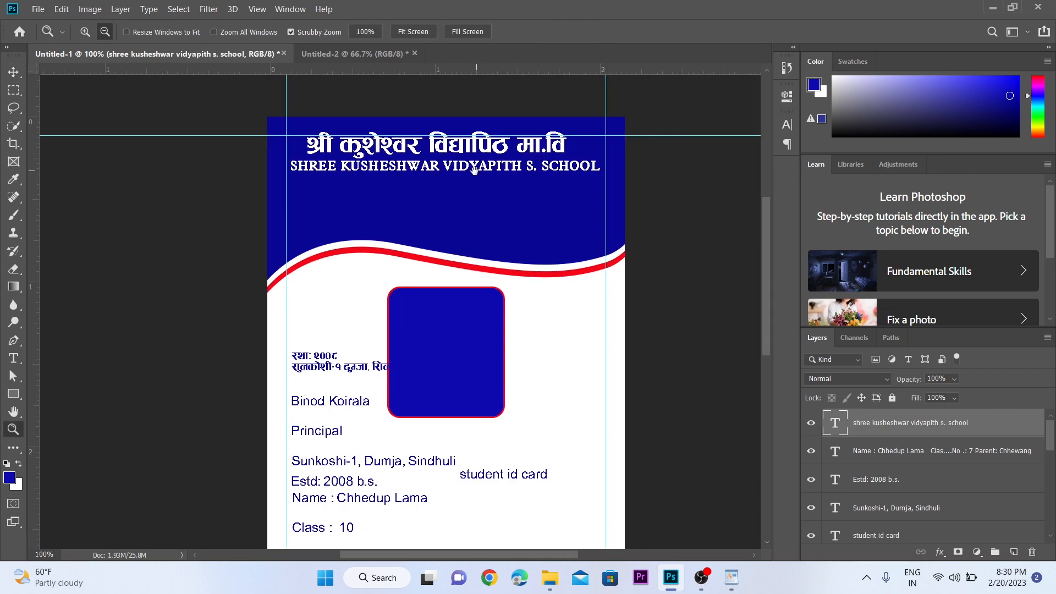
left_click(475, 169)
key("v")
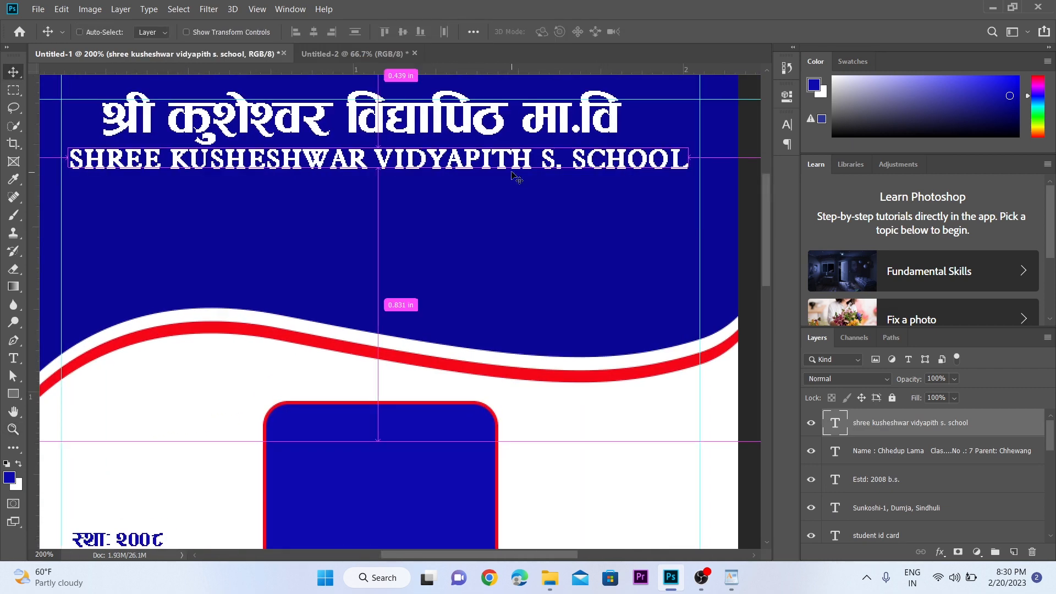
key("ctrl+t")
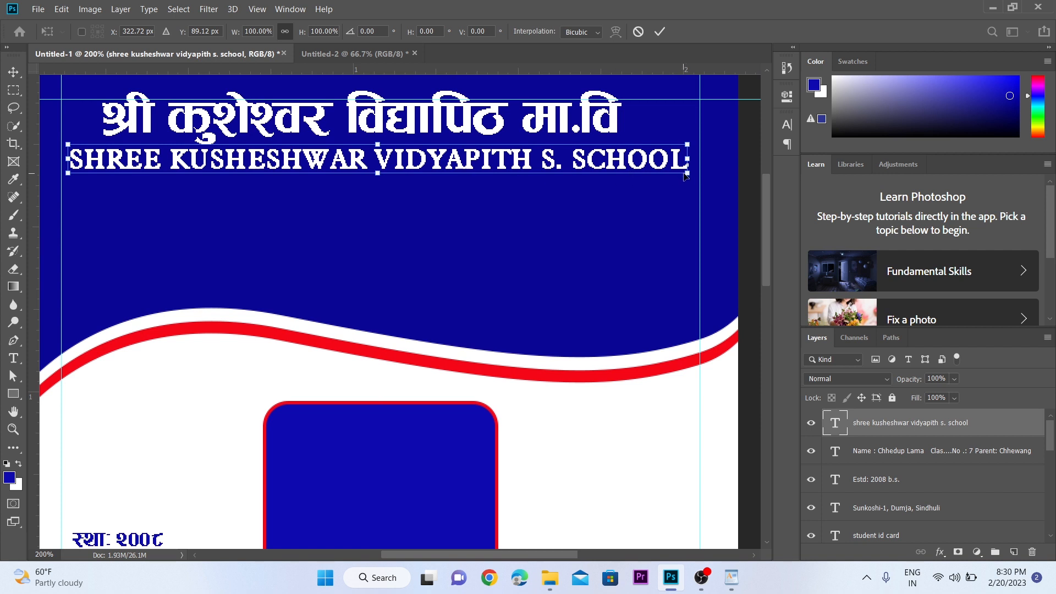
left_click_drag(684, 174, 693, 179)
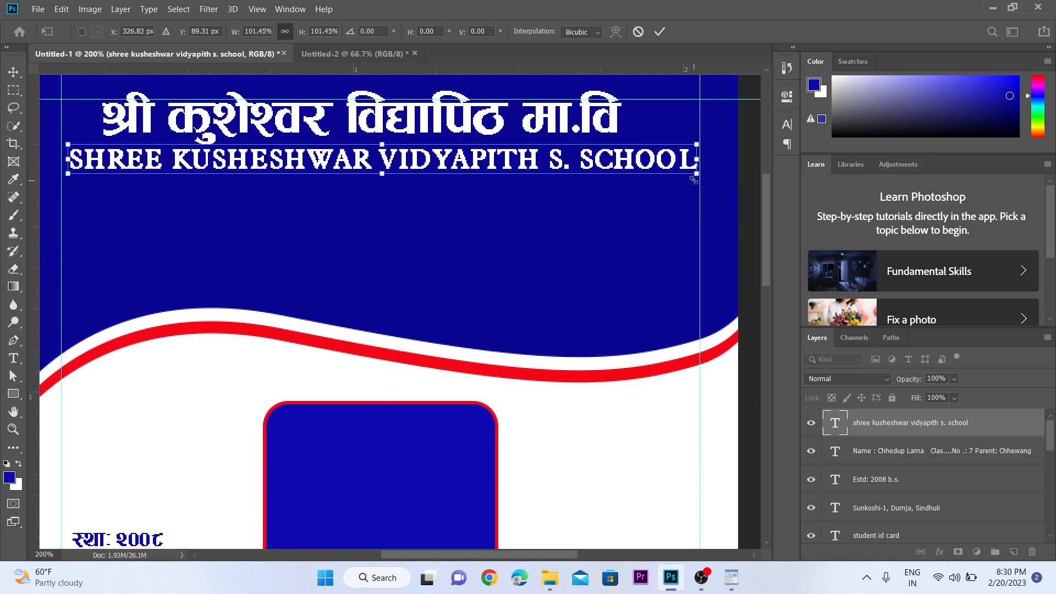
key("Return")
Centre the English school name horizontally on the card and nudge it down slightly.
key("ctrl+a")
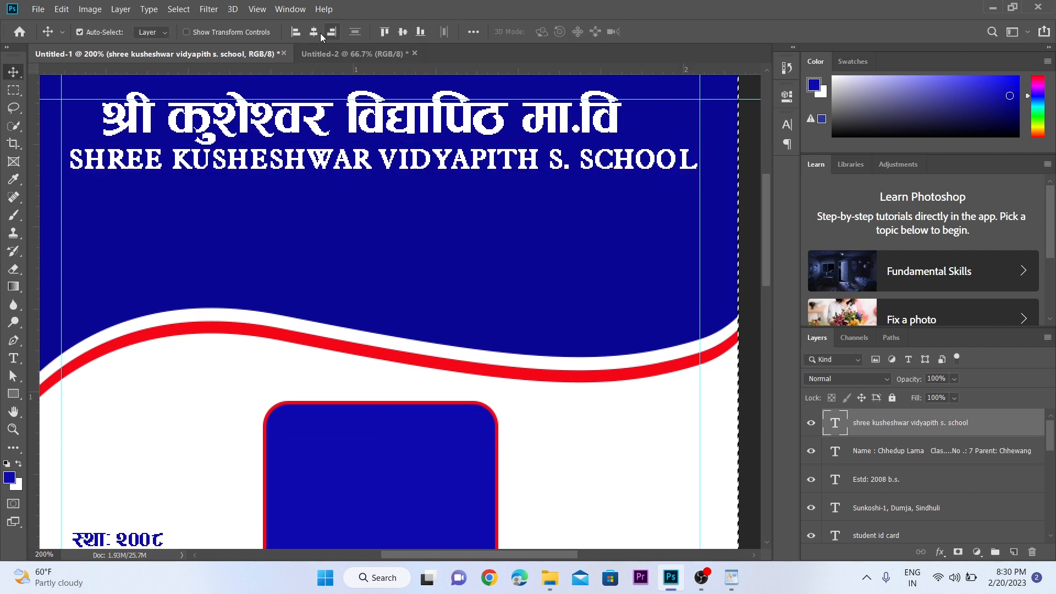
left_click(314, 33)
key("ctrl+d")
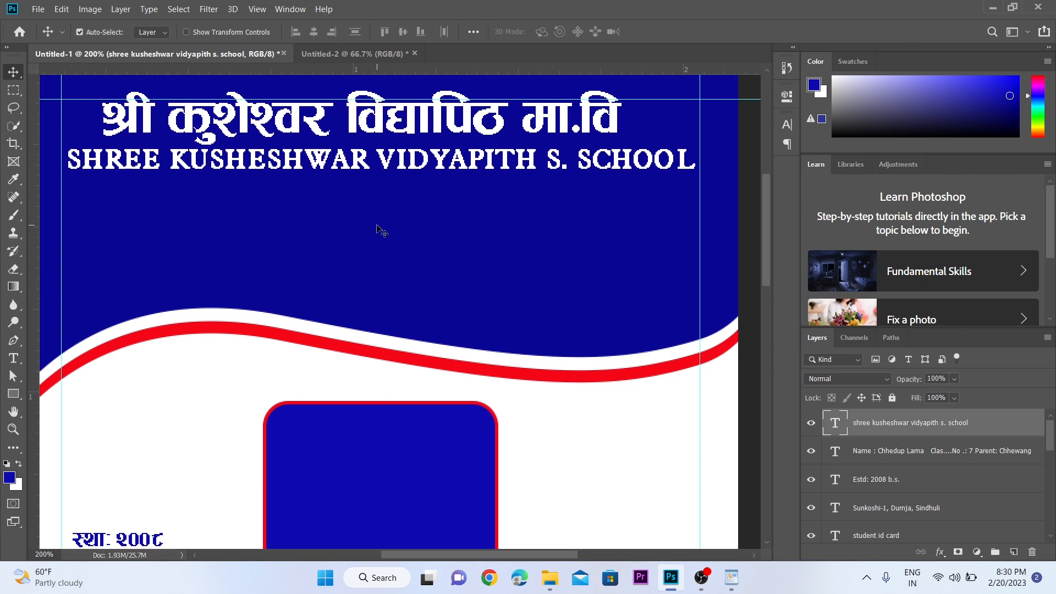
key("Down")
Move the Nepali address line into the header below the English school name and colour it white.
key("z")
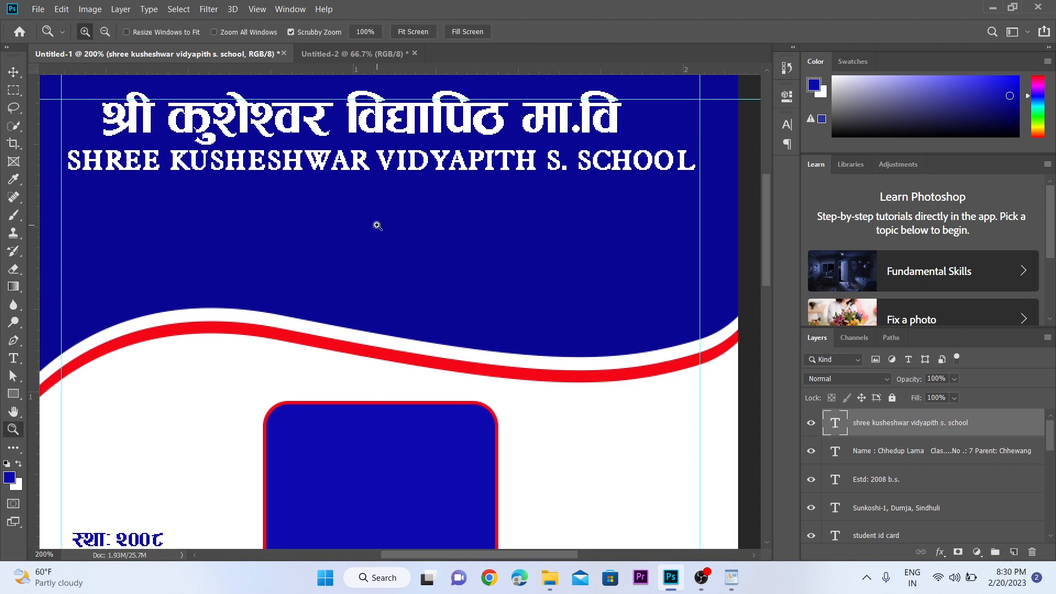
left_click_drag(378, 225, 233, 457)
key("v")
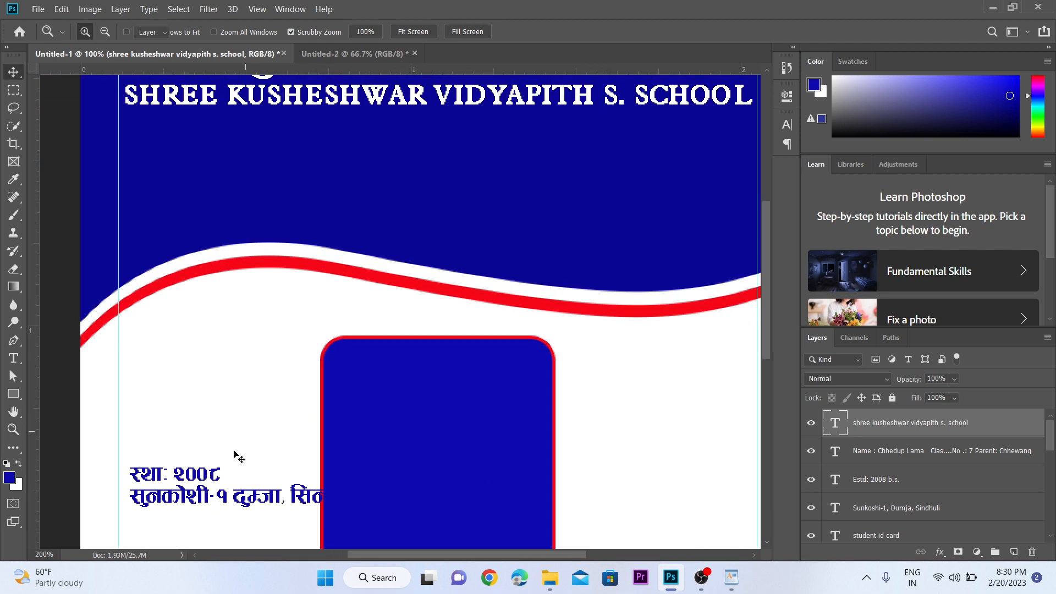
left_click_drag(220, 496, 394, 148)
key("z")
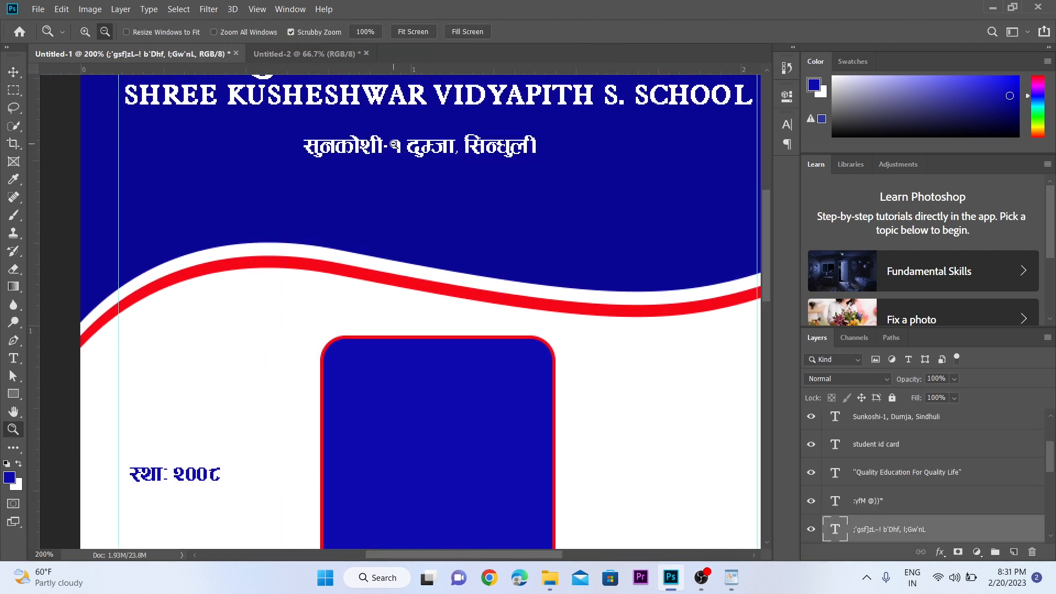
Change the Nepali address line's font to Aakriti Bold.
left_click(400, 178, "alt")
left_click(400, 178)
left_click(400, 177)
key("v")
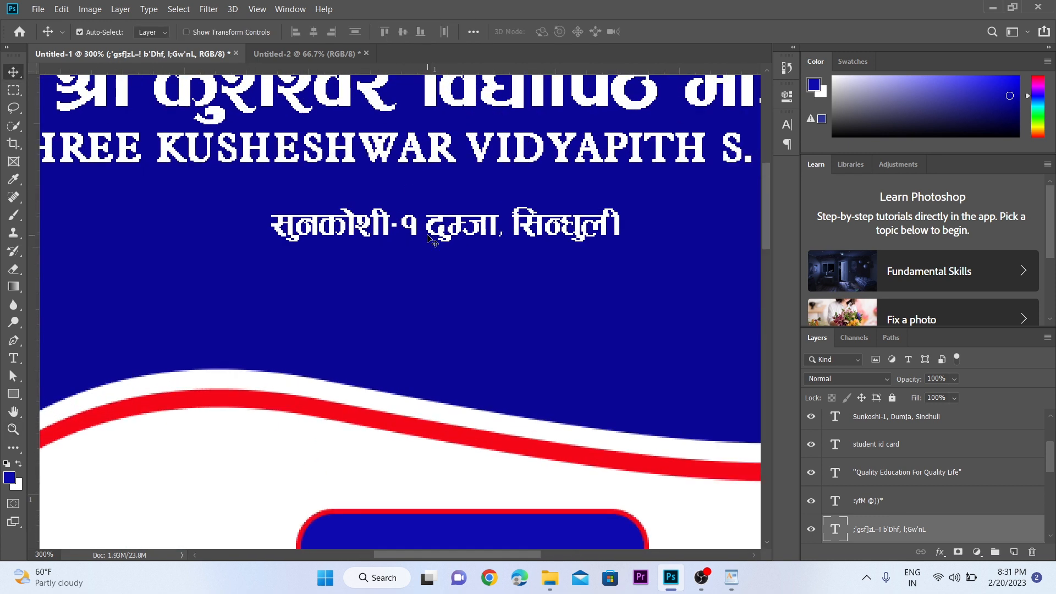
left_click(785, 129)
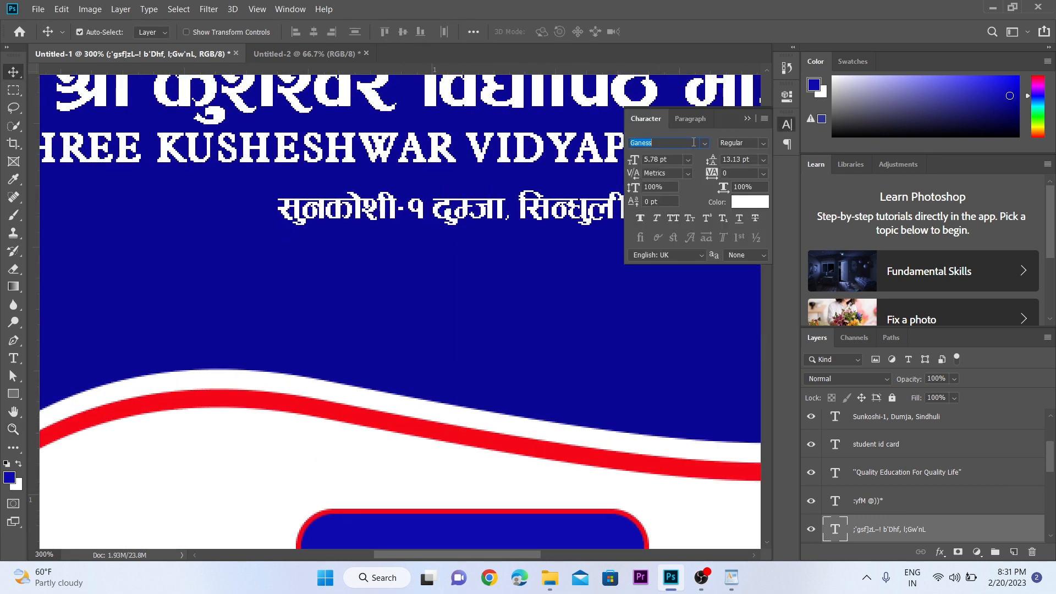
type("aak")
left_click(698, 211)
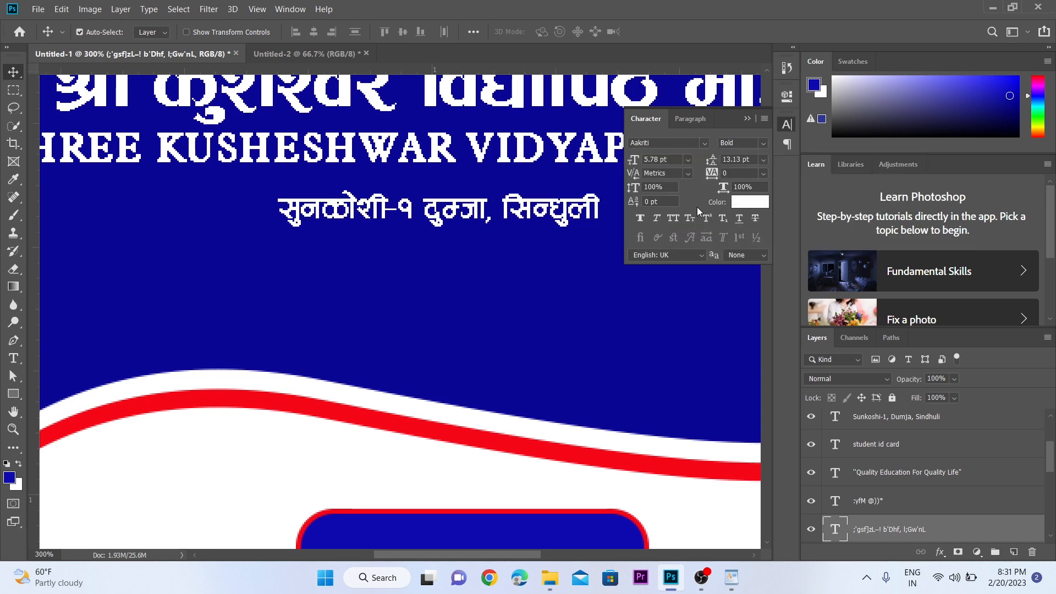
Scale the Nepali address line to about 126% and move it up close beneath the English school name.
left_click(746, 119)
left_click(439, 240, "alt")
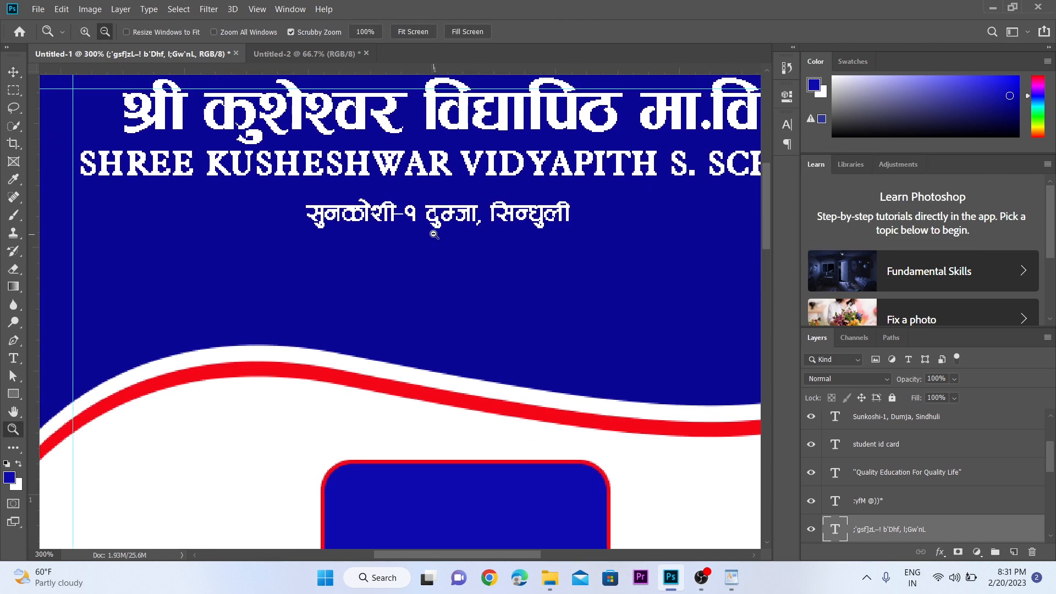
left_click(438, 219, "alt")
left_click(438, 219)
key("v")
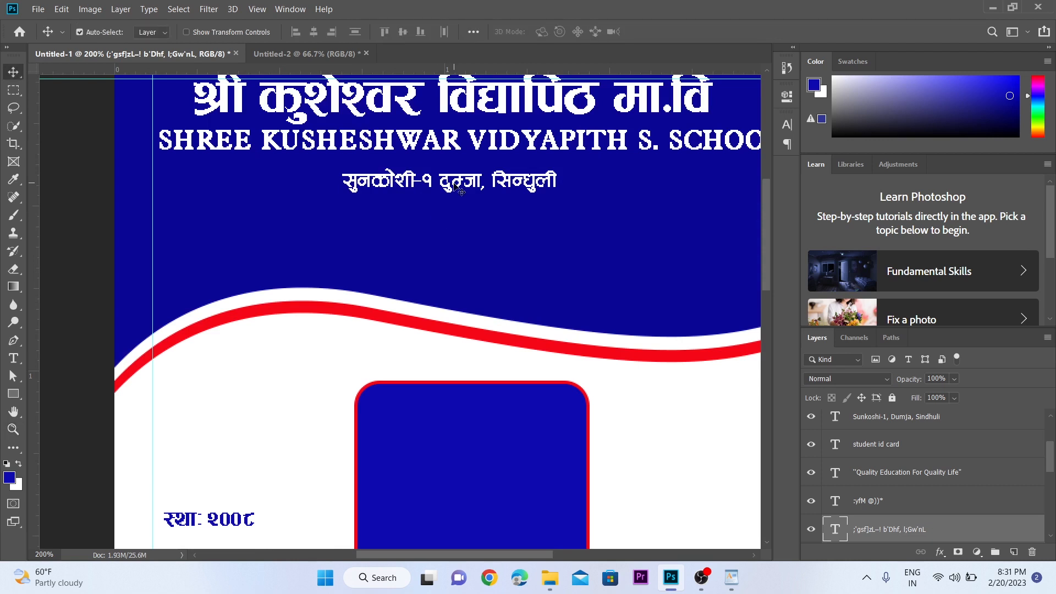
key("ctrl+t")
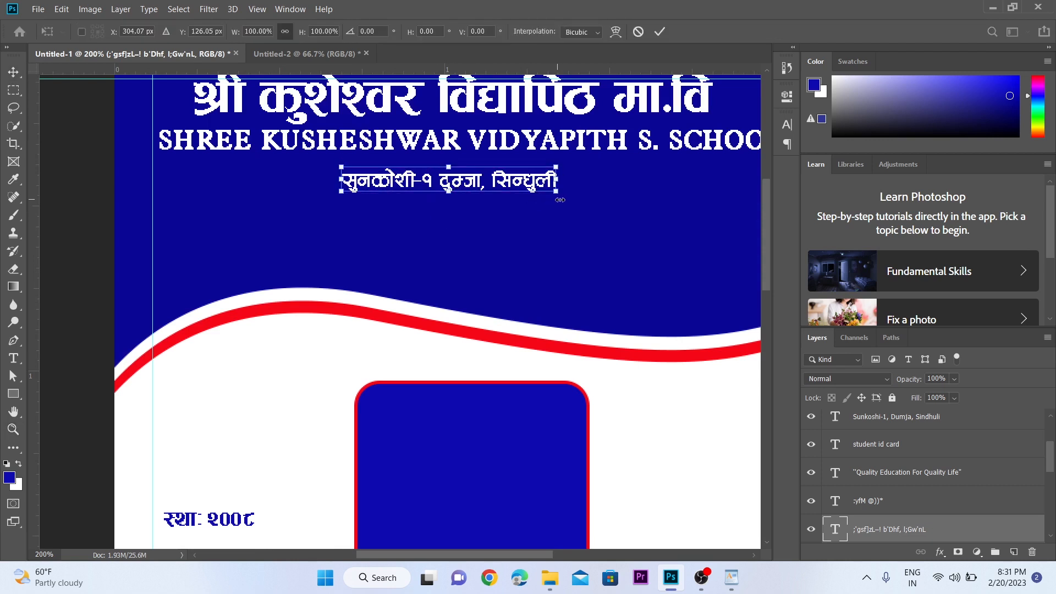
left_click_drag(557, 192, 615, 203)
key("Return")
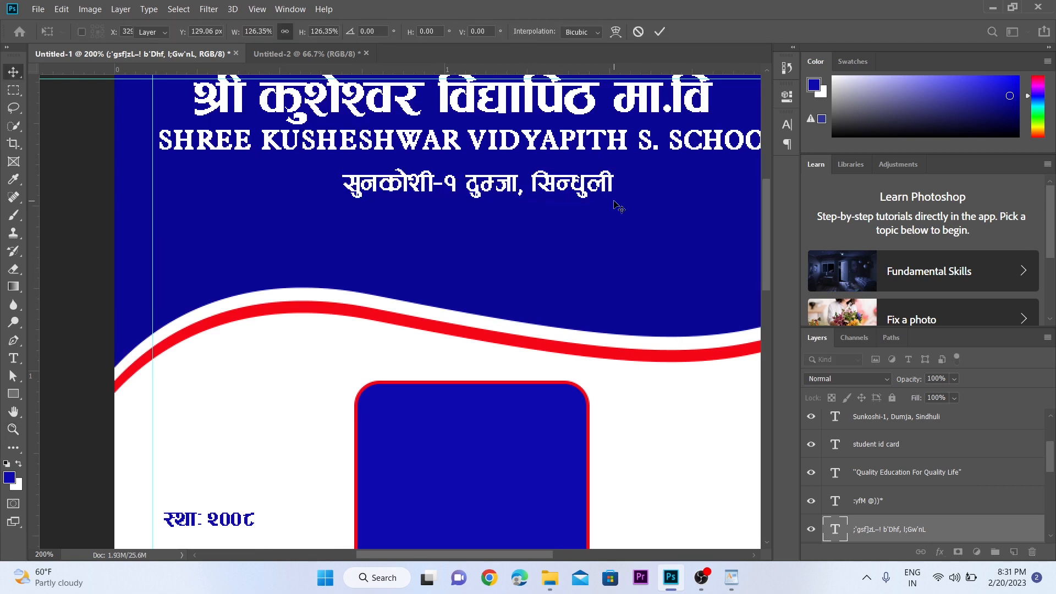
key("shift+Up")
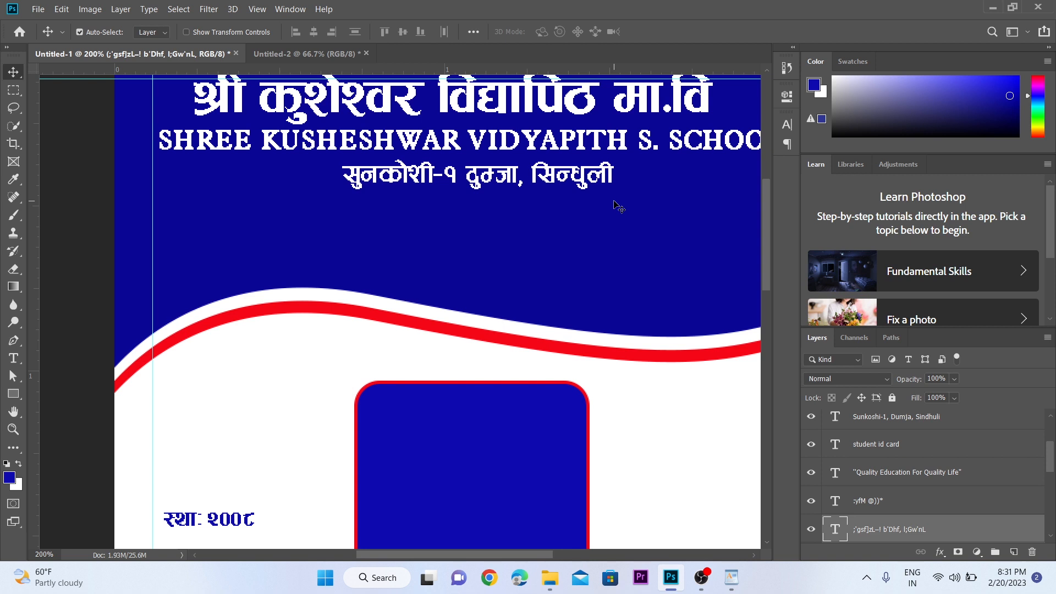
Move the English address line into the header below the Nepali address and colour it white.
key("z")
key("ctrl+minus")
key("ctrl+minus")
key("ctrl+1")
left_click_drag(594, 226, 429, 316)
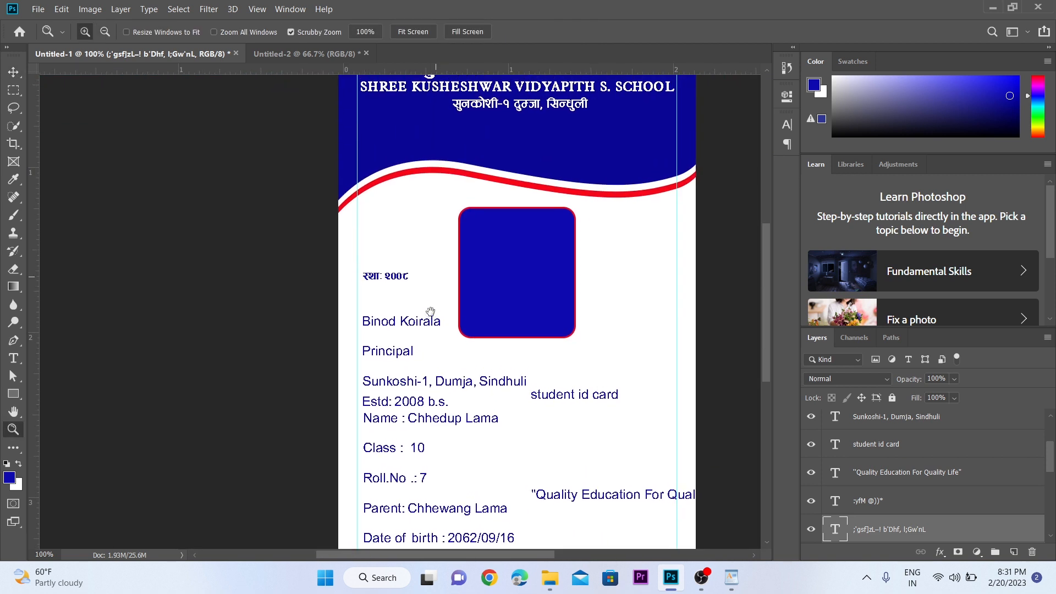
key("v")
left_click_drag(432, 382, 543, 135)
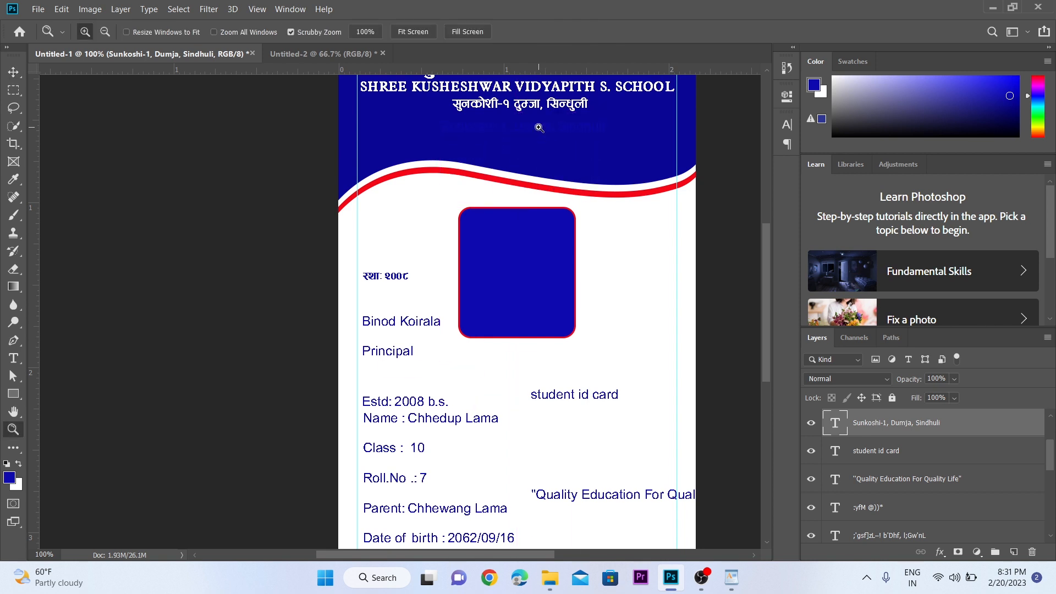
left_click(542, 134)
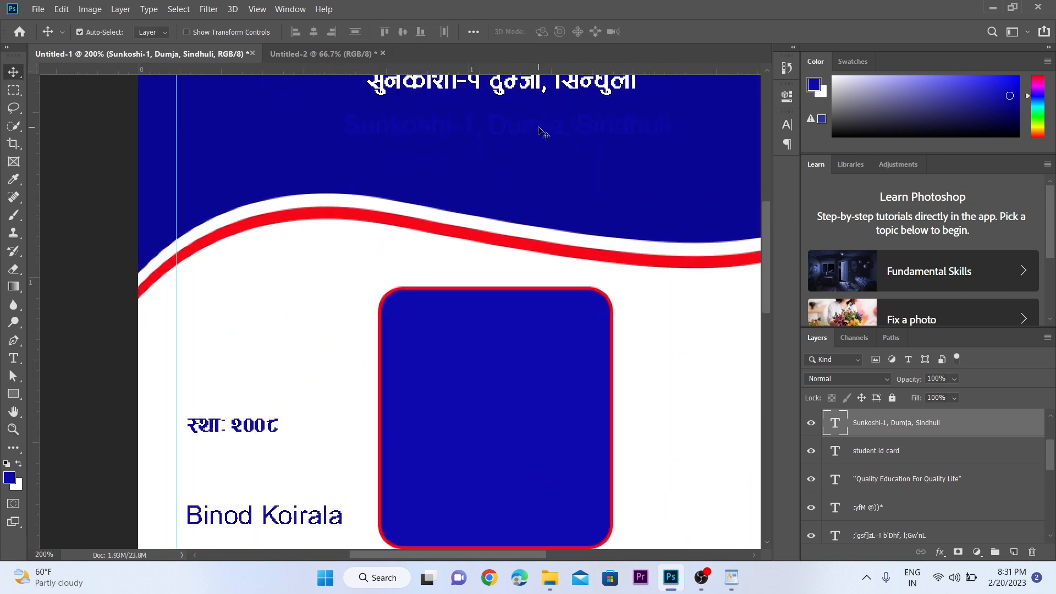
key("ctrl+BackSpace")
left_click(539, 128, "ctrl")
left_click_drag(539, 126, 517, 298)
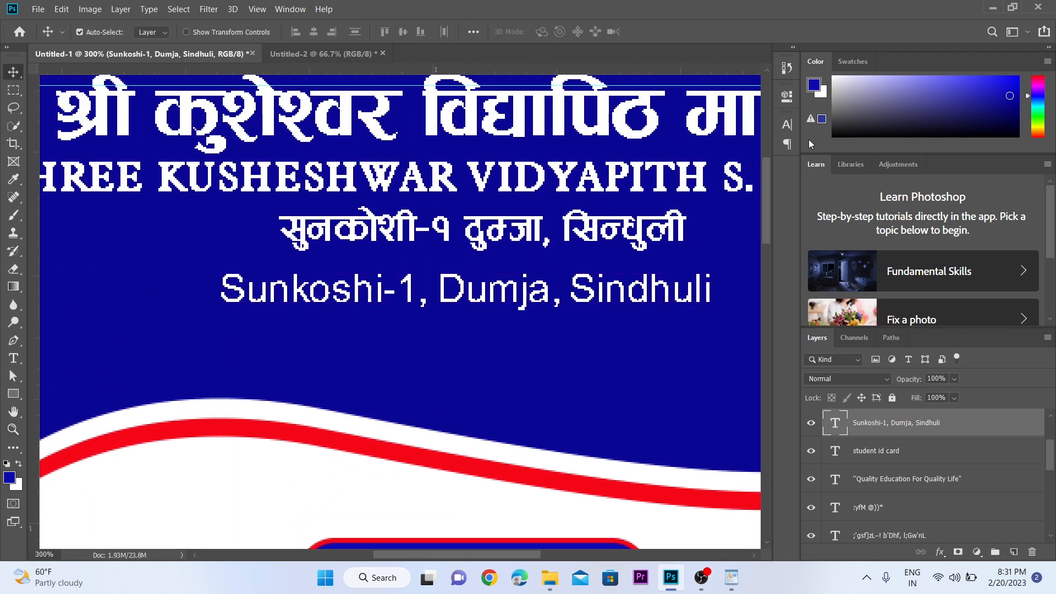
Set the English address line to Arial Bold in all caps.
left_click(791, 130)
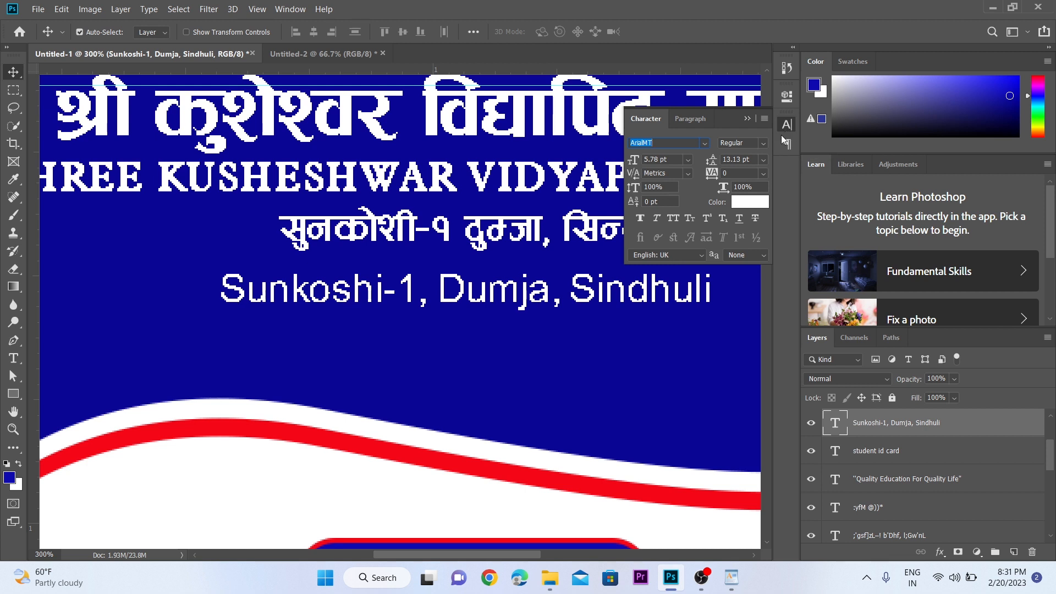
left_click(763, 145)
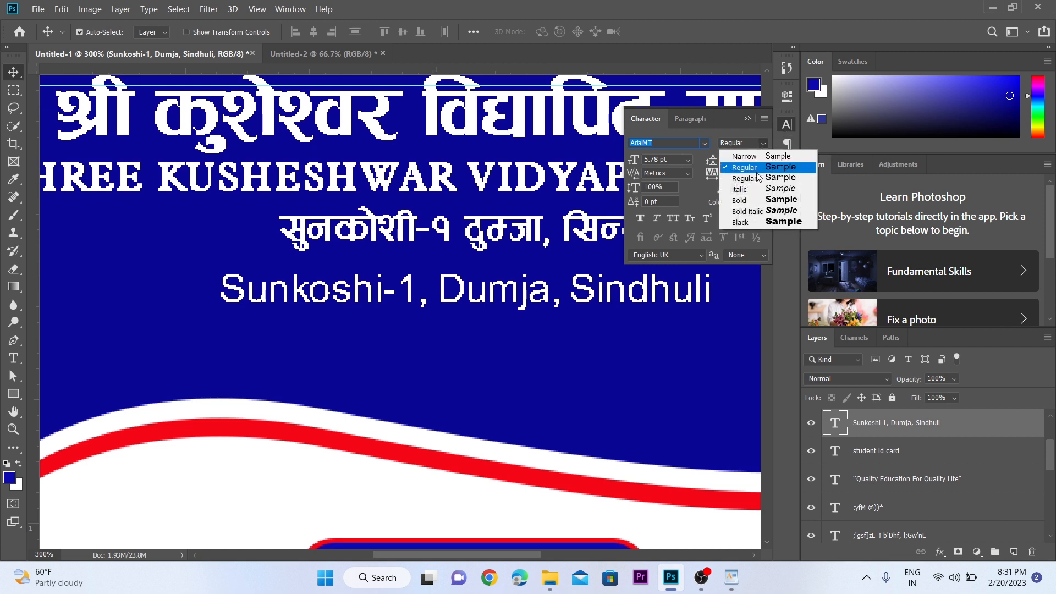
left_click(752, 202)
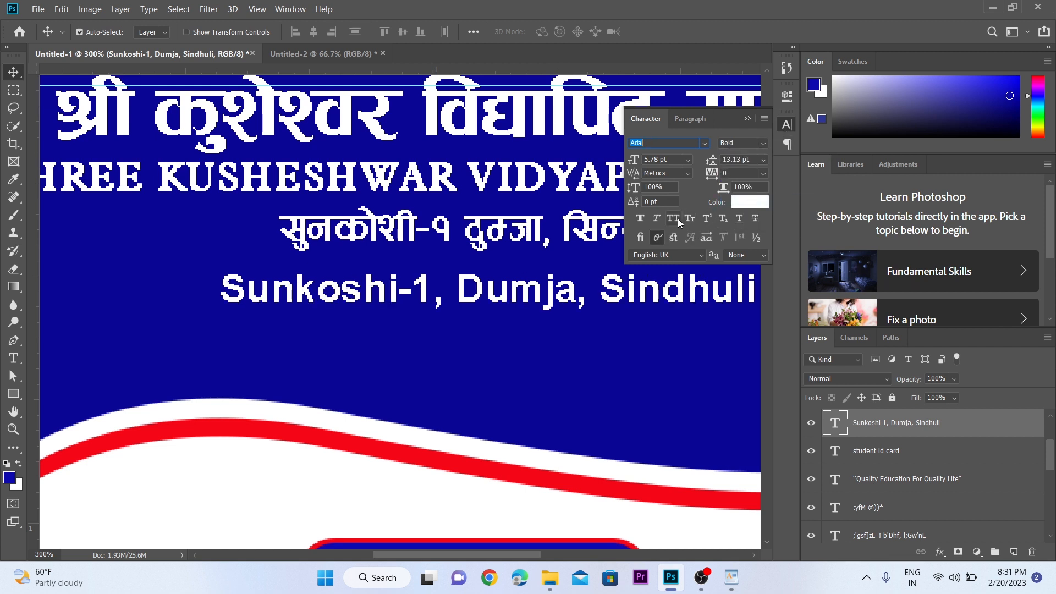
left_click(677, 219)
left_click(747, 119)
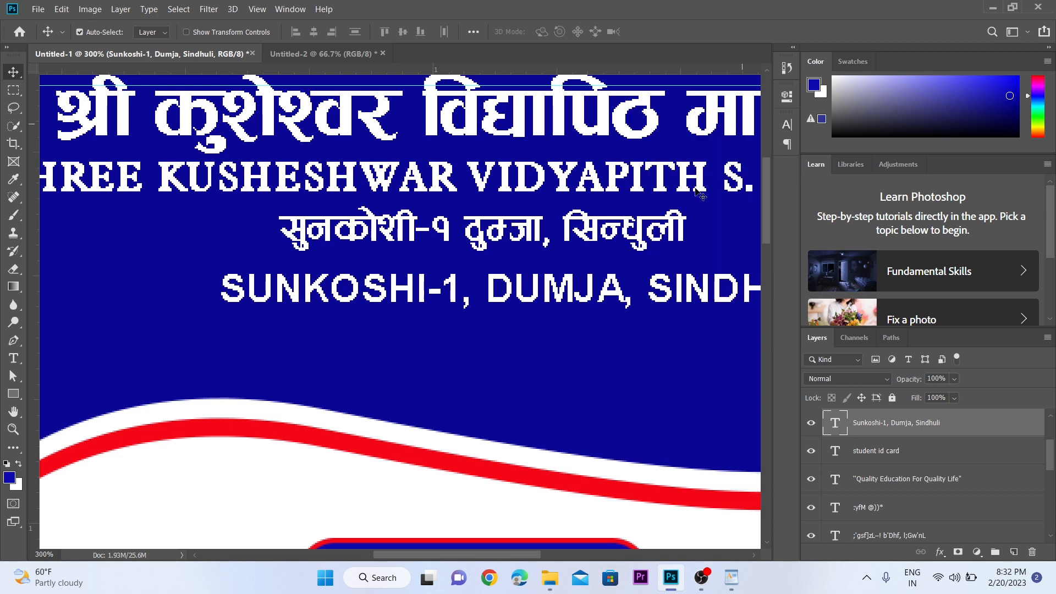
Shift the English address line slightly to the left and nudge it up close beneath the Nepali address.
left_click(503, 274, "alt")
left_click_drag(524, 282, 509, 284)
key("Up")
key("Up")
key("Up")
key("Up")
key("Up")
key("Up")
key("Up")
key("Up")
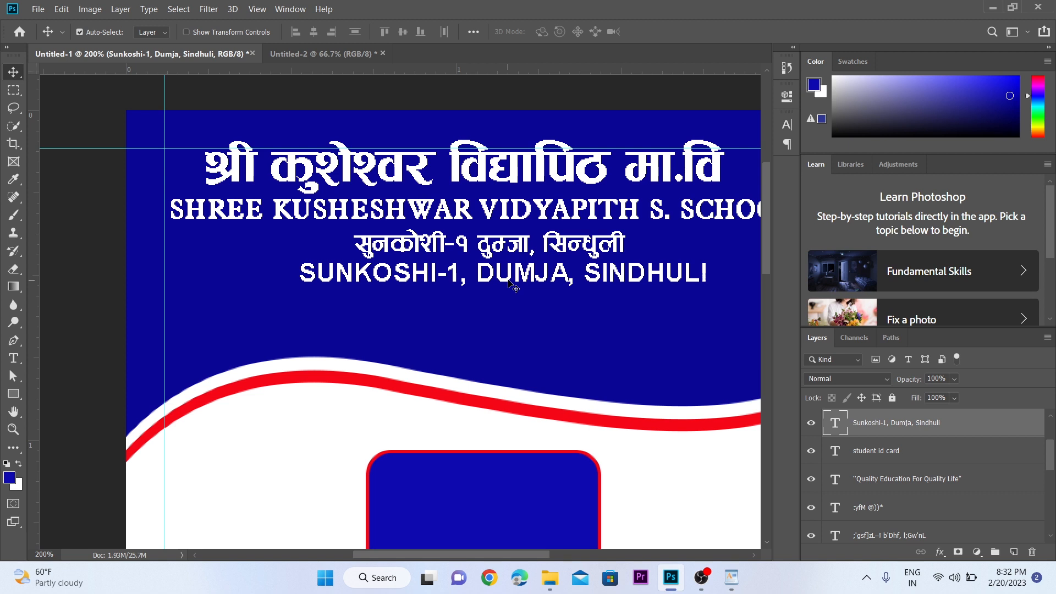
key("Down")
left_click(508, 282, "alt")
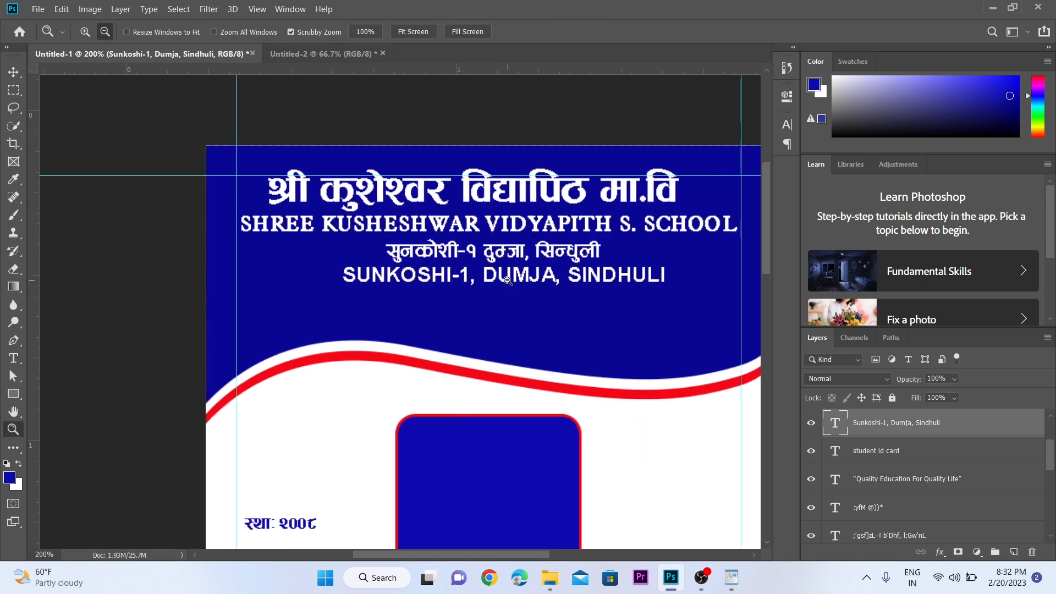
Move the Nepali establishment line "स्था: २००८" into the header below the English address.
left_click_drag(501, 305, 506, 241)
left_click(361, 367)
left_click_drag(362, 369, 459, 235)
key("t")
left_click(462, 235)
key("ctrl+a")
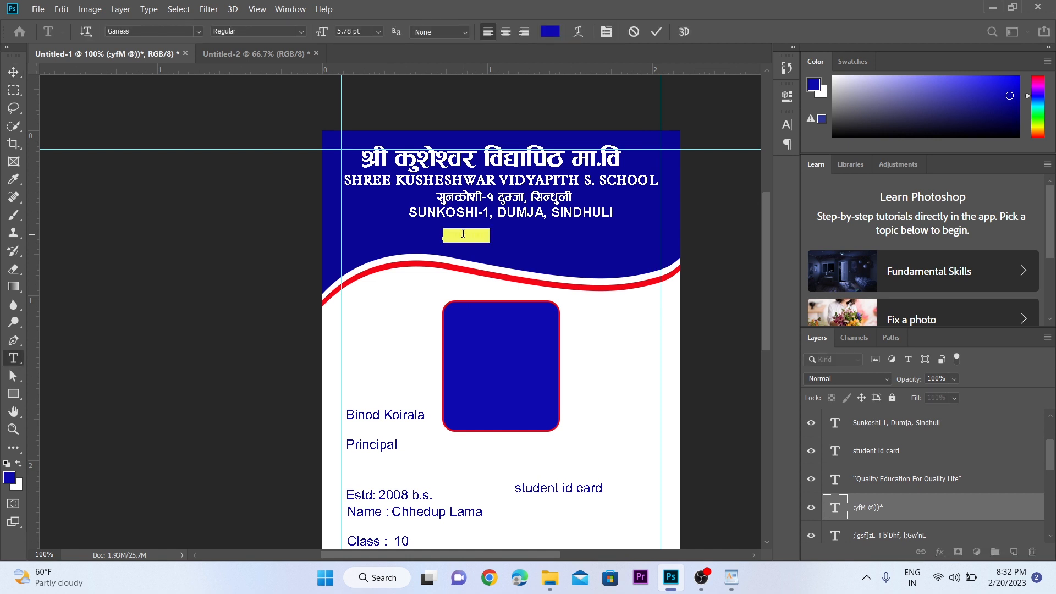
key("BackSpace")
key("ctrl+Return")
key("ctrl+z")
Colour the Nepali establishment line white and move it up closer to the English address.
key("ctrl+space")
left_click(464, 236)
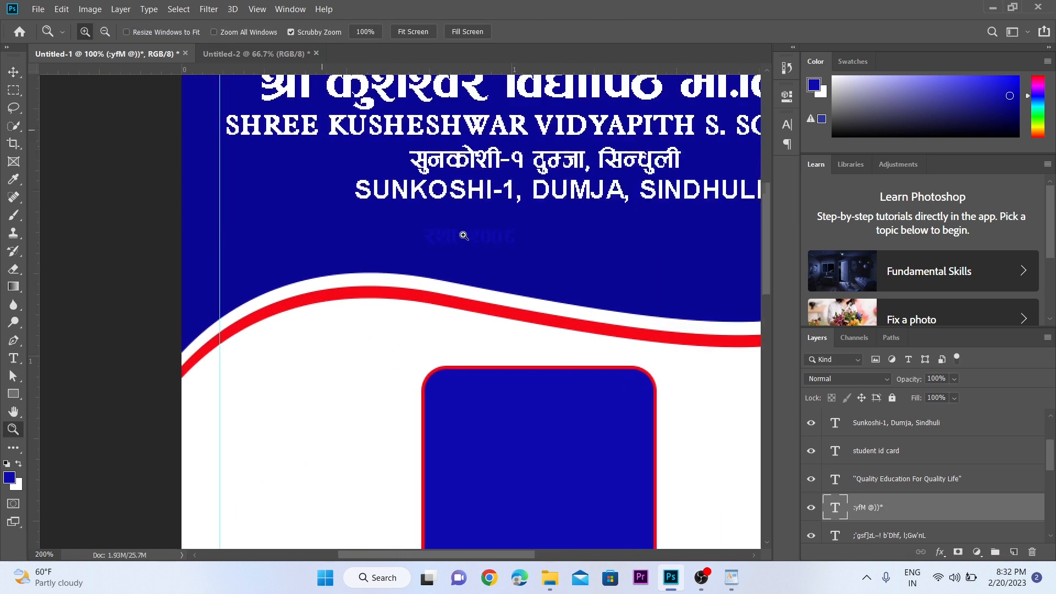
left_click(464, 236)
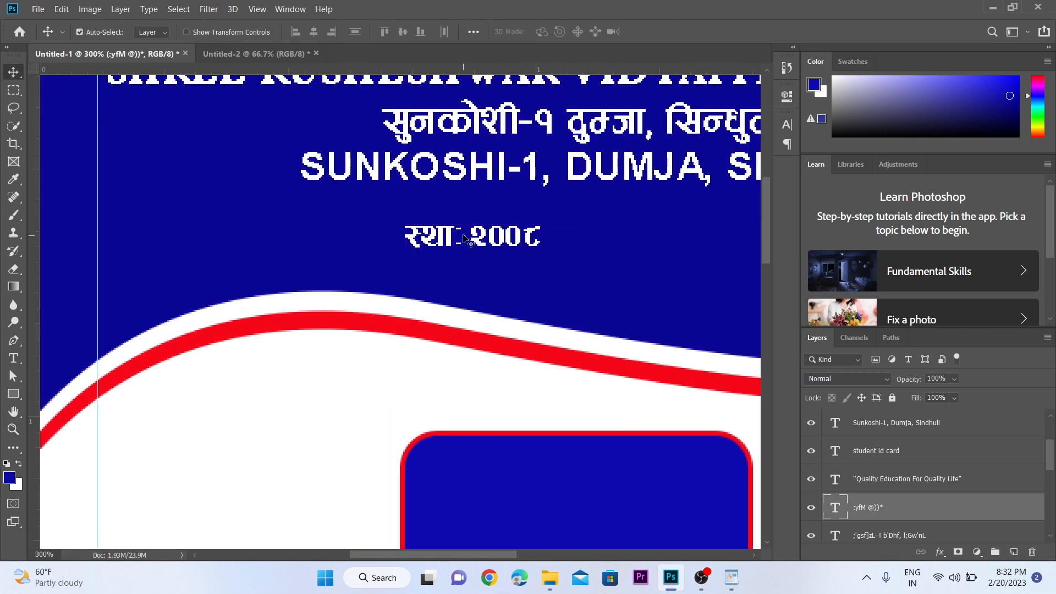
left_click_drag(464, 236, 467, 215)
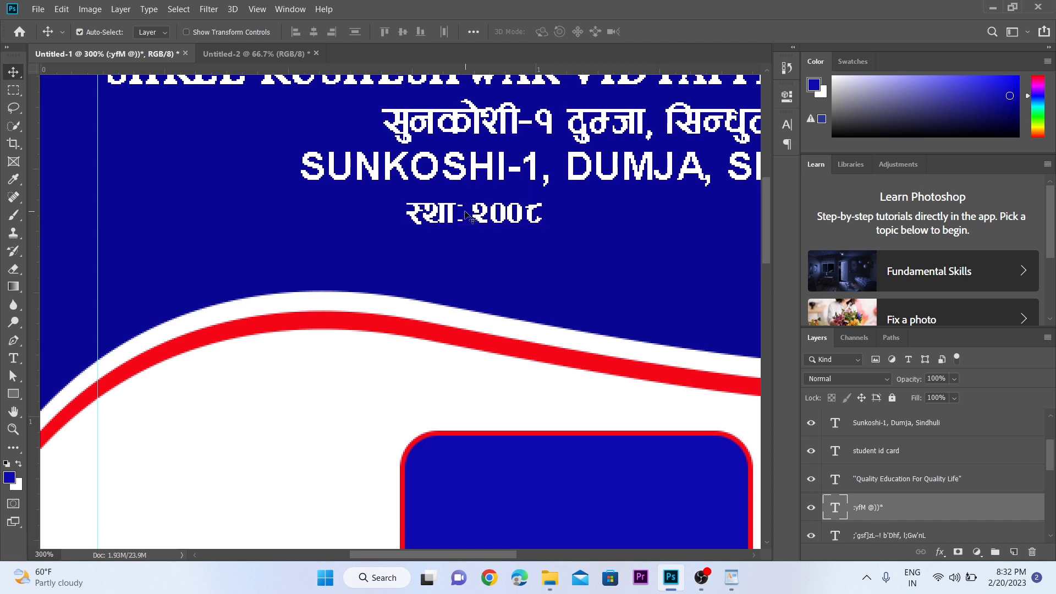
Change the Nepali establishment line's font to Aakriti Bold.
left_click(788, 123)
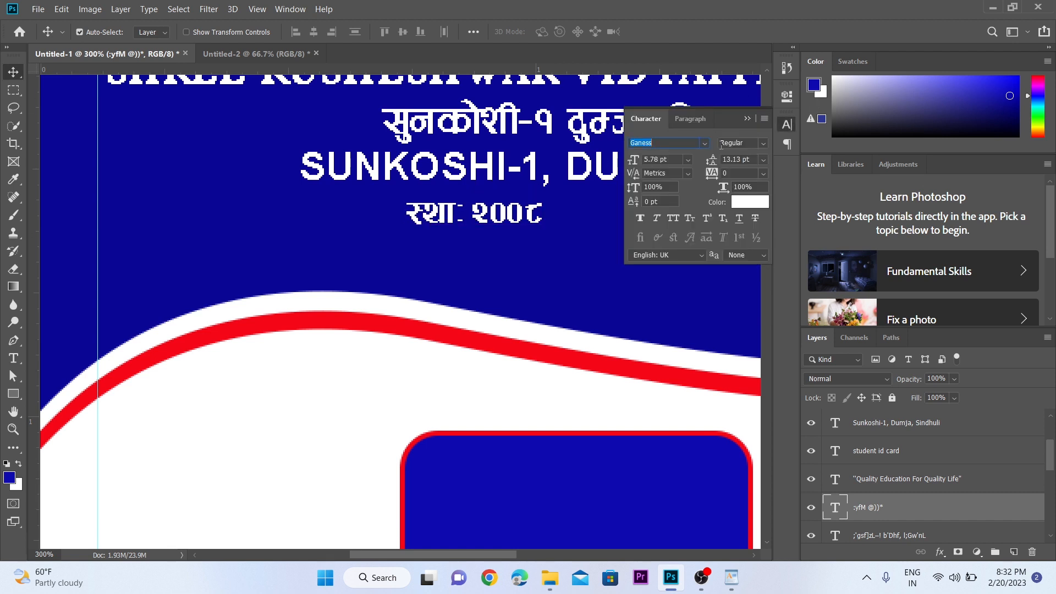
type("aak")
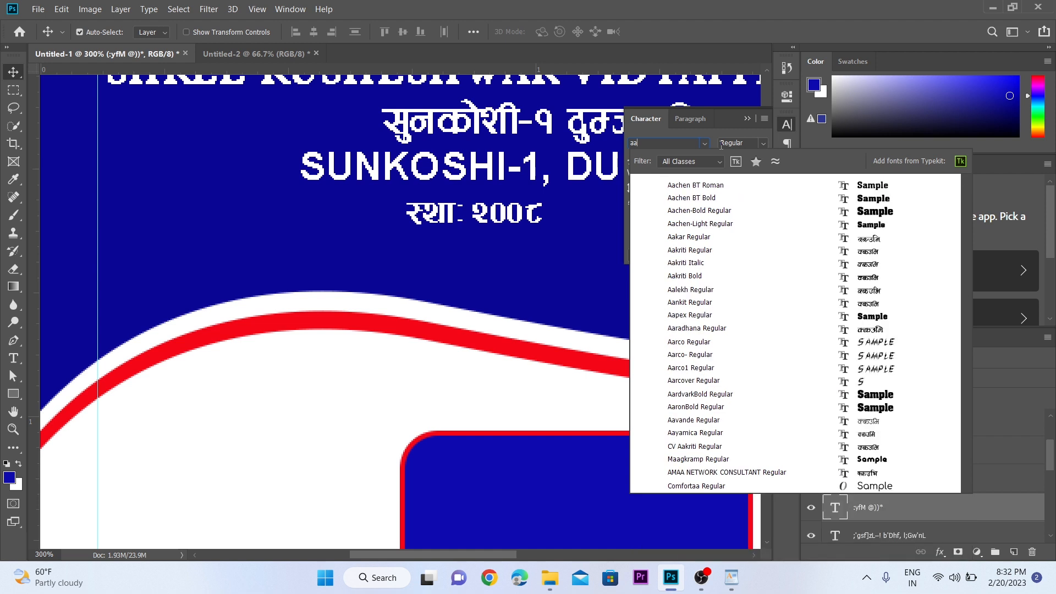
left_click(714, 225)
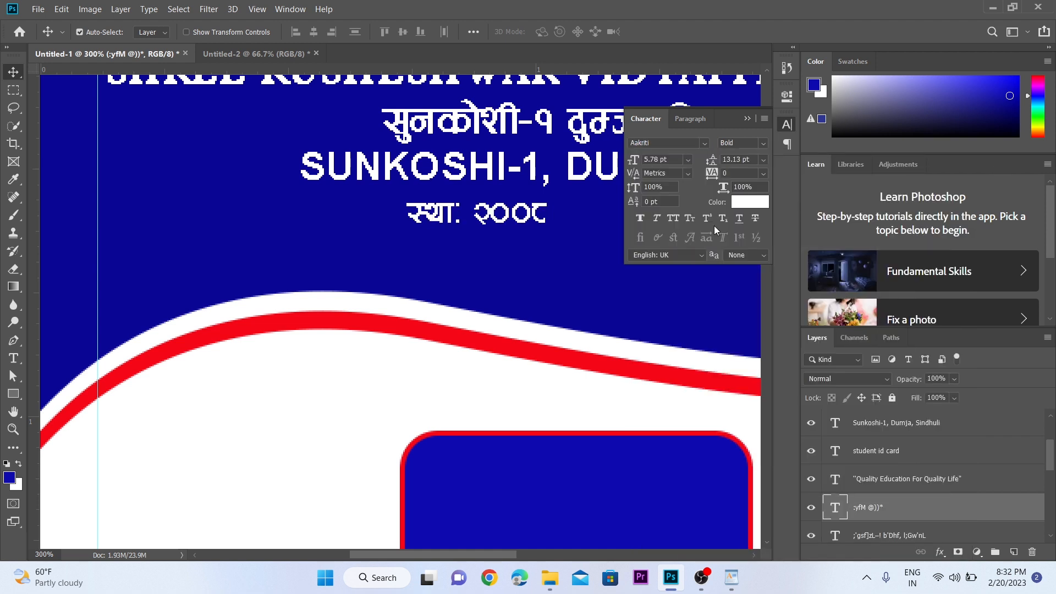
left_click(747, 118)
Add a slash after the year at the end of the Nepali establishment line.
key("ctrl+space")
left_click(531, 195, "ctrl")
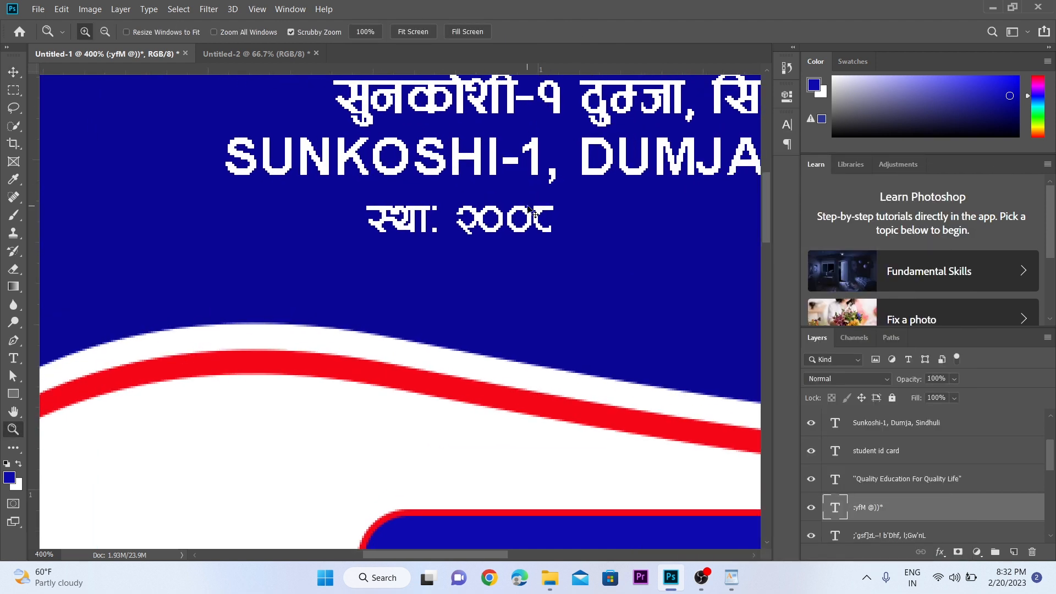
double_click(533, 214)
left_click(565, 215)
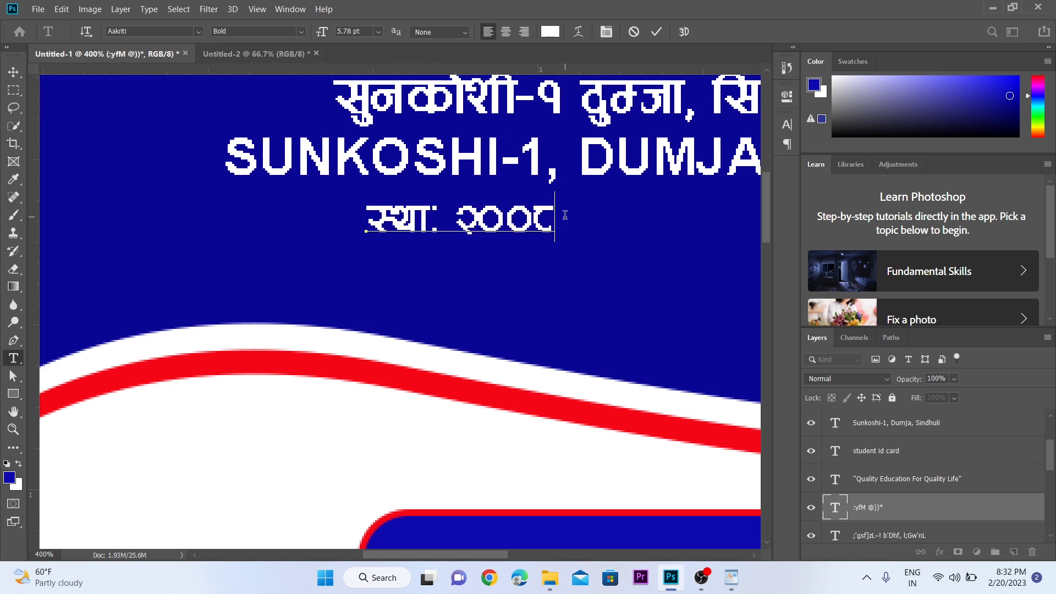
key("ctrl+Return")
key("ctrl+alt+space")
left_click(565, 216, "ctrl+alt")
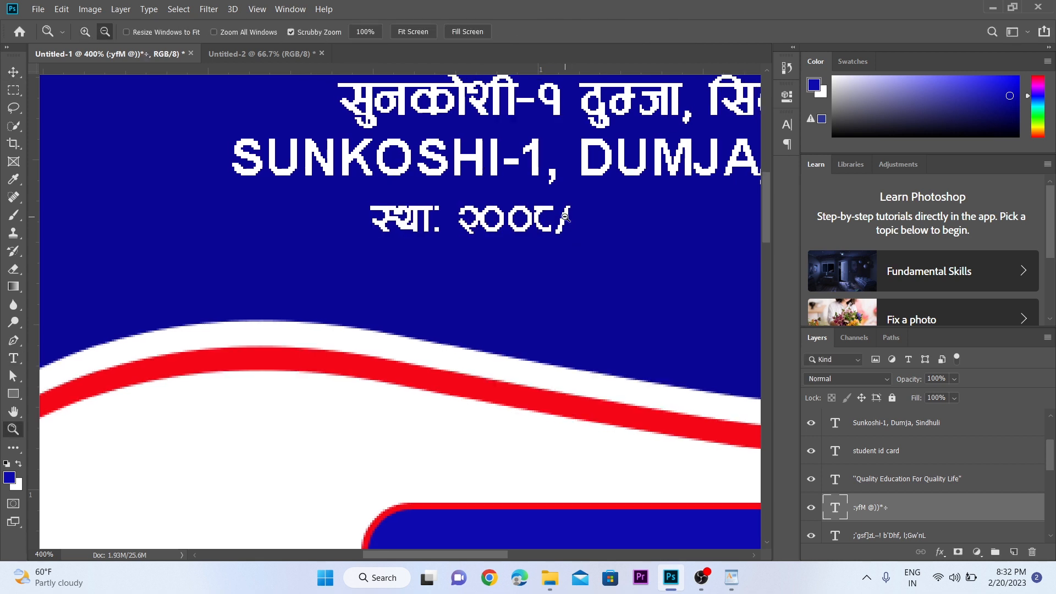
left_click(565, 215, "ctrl+alt")
Move the "Estd: 2008 b.s." line into the header just right of the Nepali establishment line and colour it white.
left_click_drag(549, 269, 550, 226)
left_click(521, 232, "ctrl+alt")
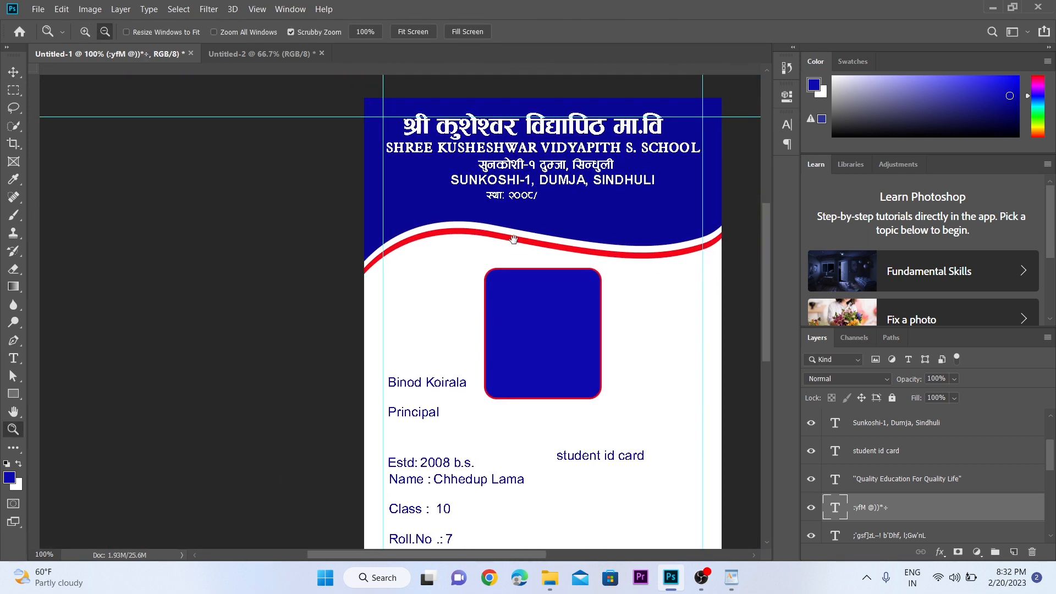
left_click_drag(432, 470, 592, 204)
key("t")
left_click(587, 196)
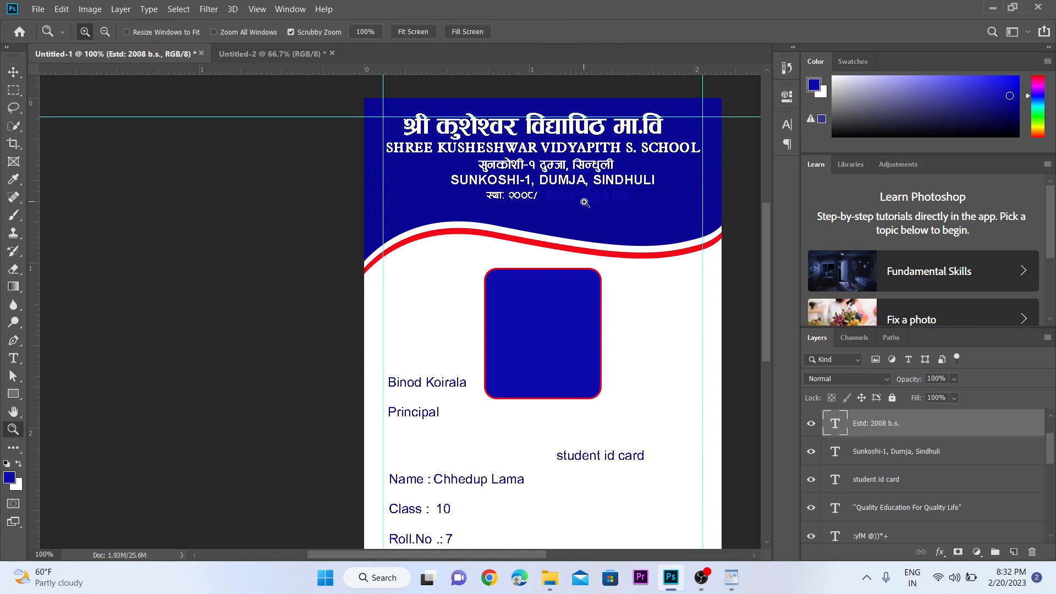
left_click(586, 204, "ctrl")
left_click(584, 201, "ctrl")
key("ctrl+Return")
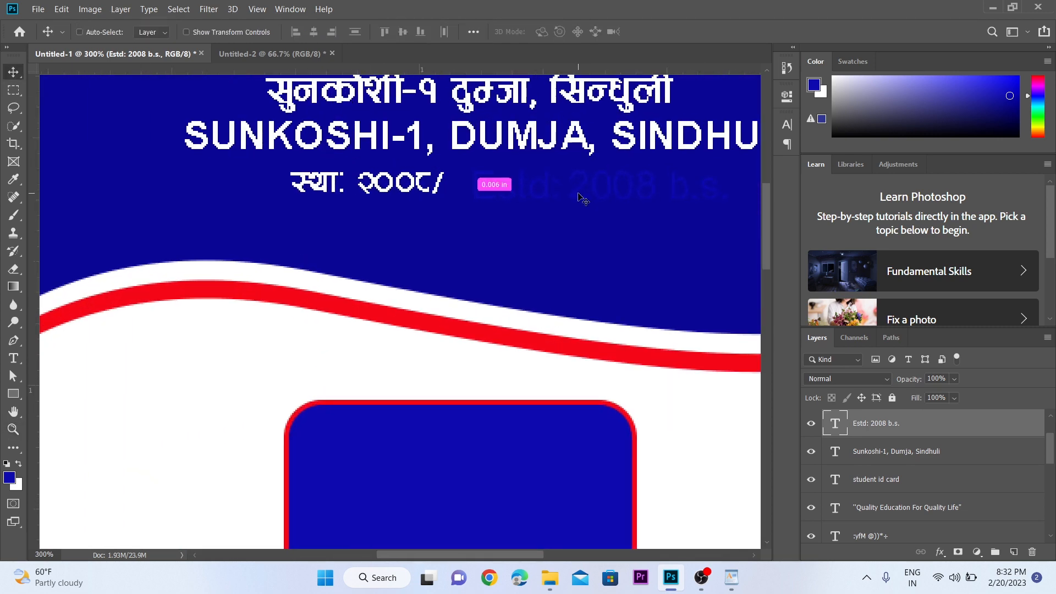
left_click_drag(581, 198, 572, 197)
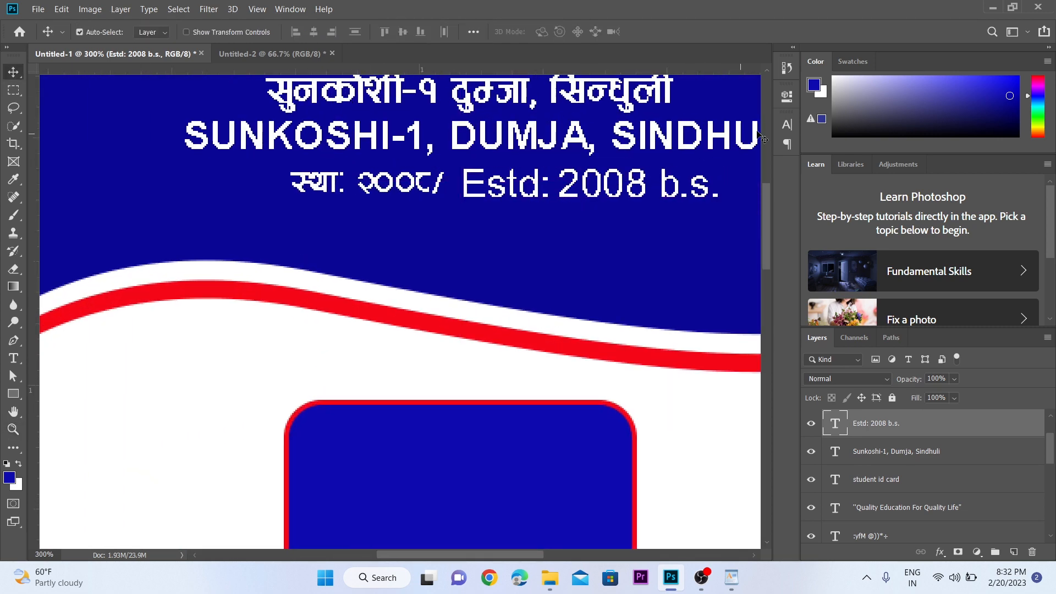
Set the "Estd: 2008 b.s." line to the favourite font Aldine721 BT Bold in all caps.
left_click(787, 125)
left_click(703, 144)
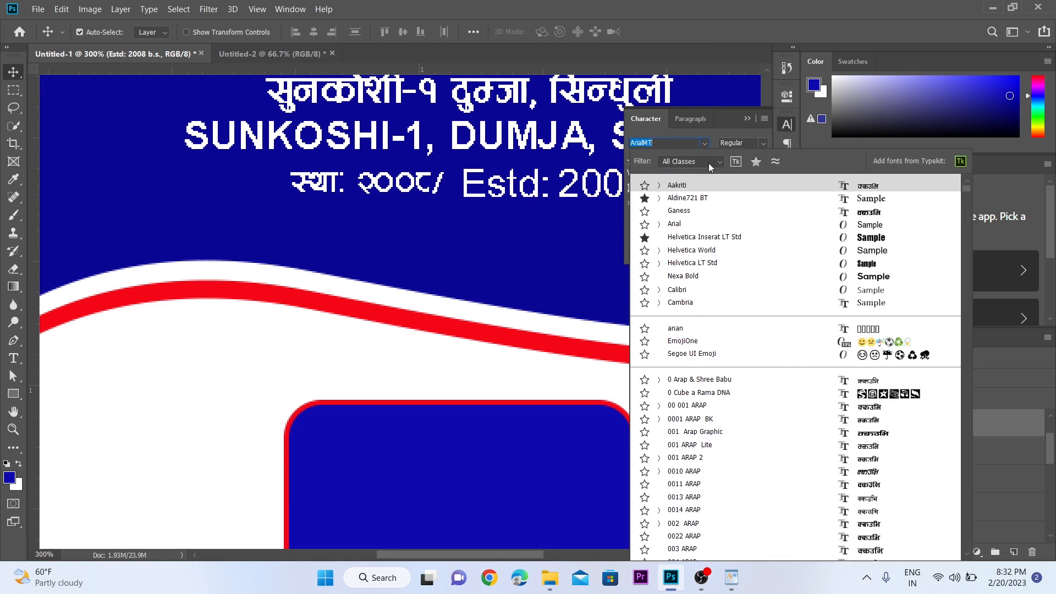
left_click(755, 161)
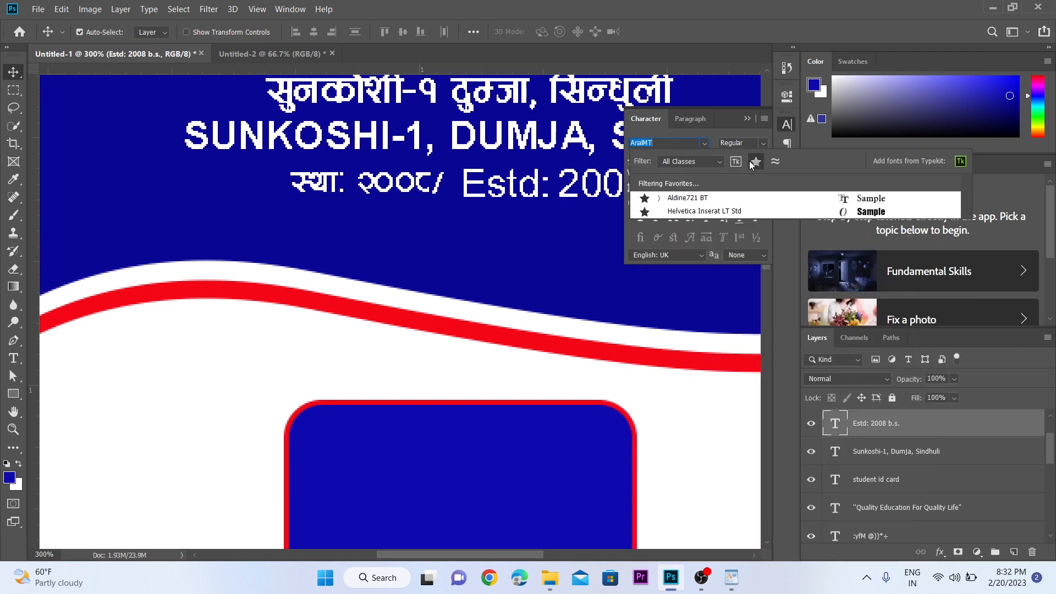
left_click(699, 196)
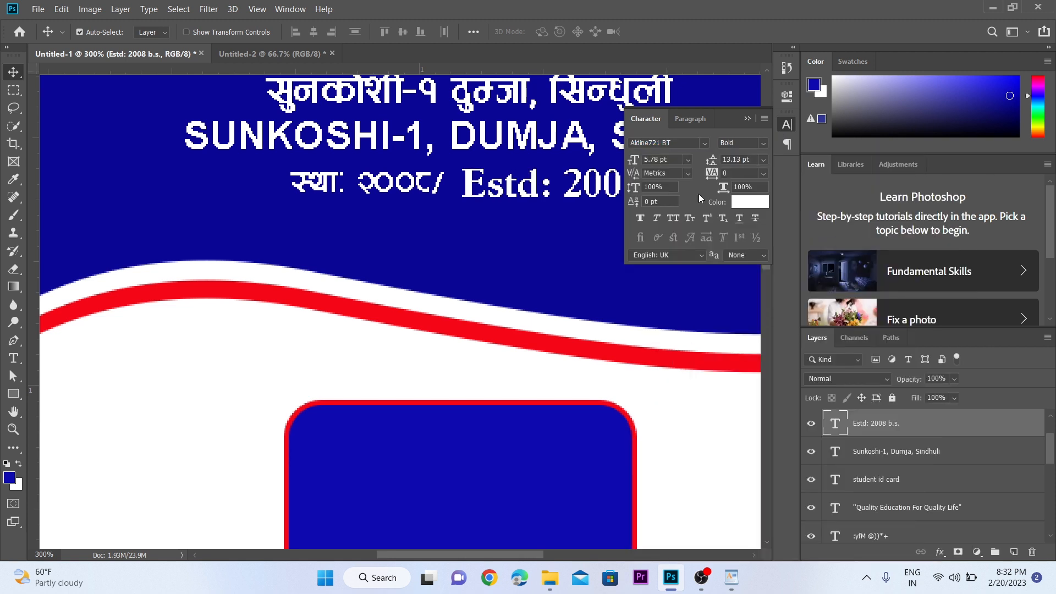
left_click(672, 219)
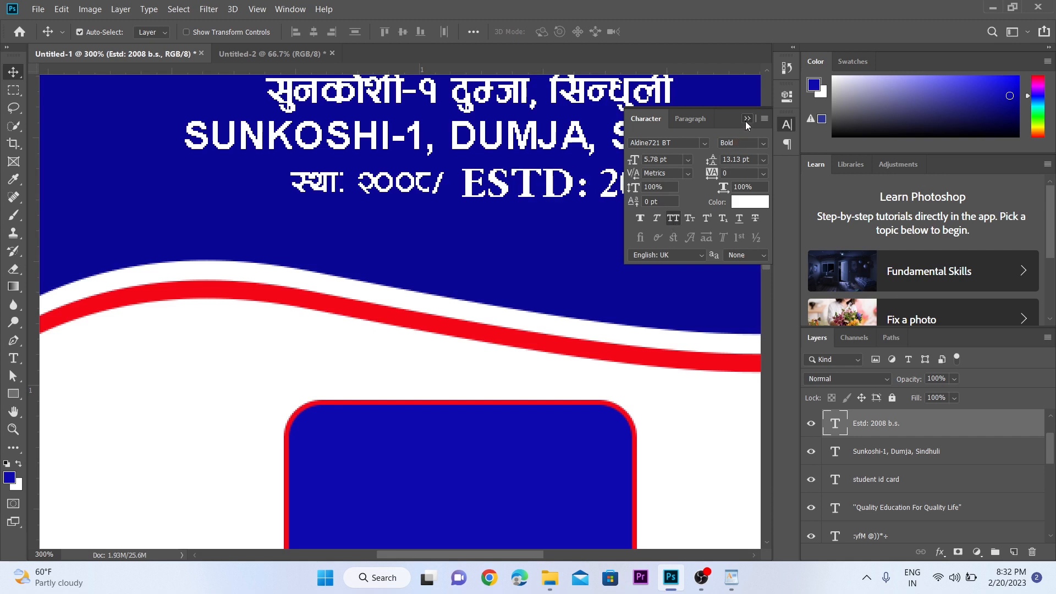
left_click(746, 120)
left_click(611, 201, "alt")
left_click_drag(616, 184, 601, 226)
key("v")
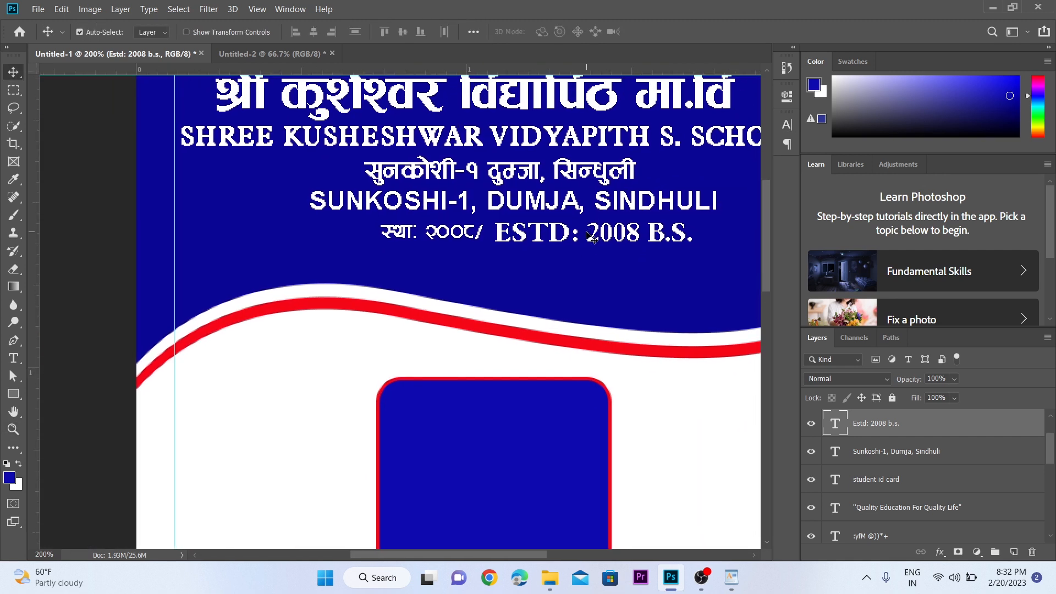
left_click(407, 245)
key("ctrl+t")
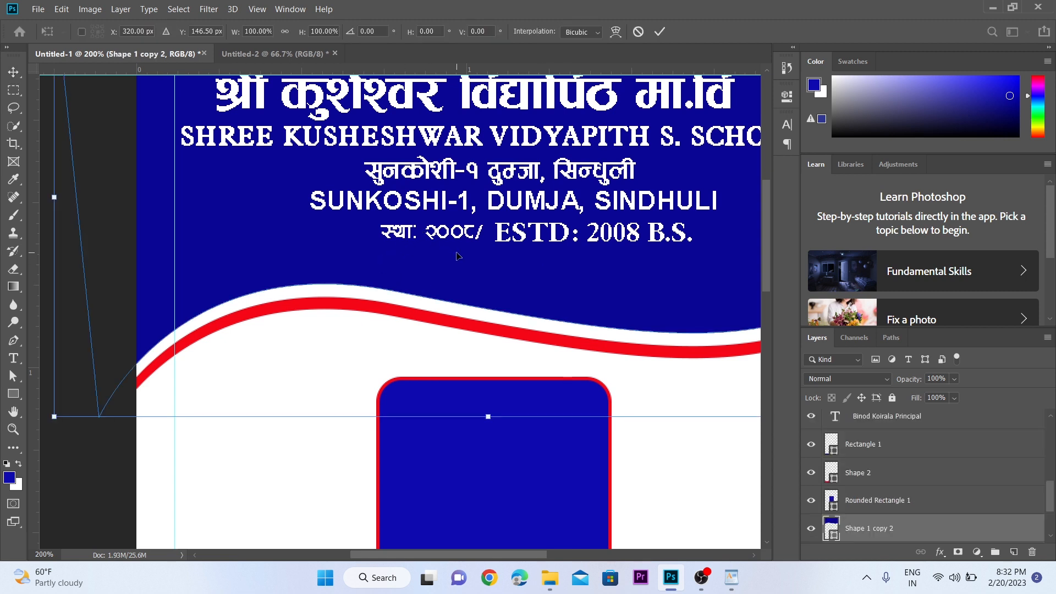
key("Escape")
Scale the Nepali establishment line up proportionally to about 148%.
left_click(446, 239)
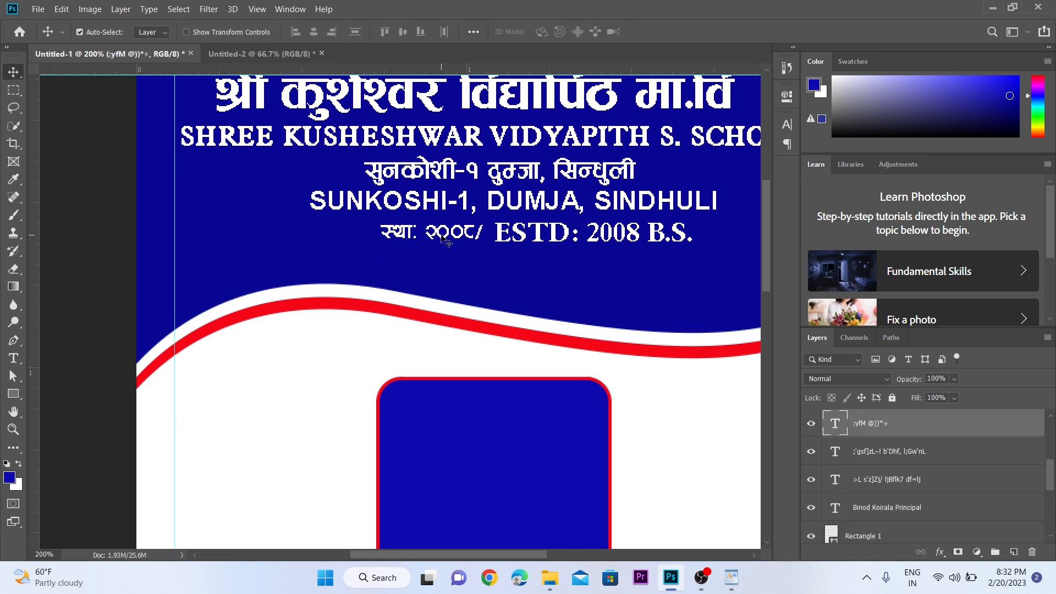
key("ctrl+t")
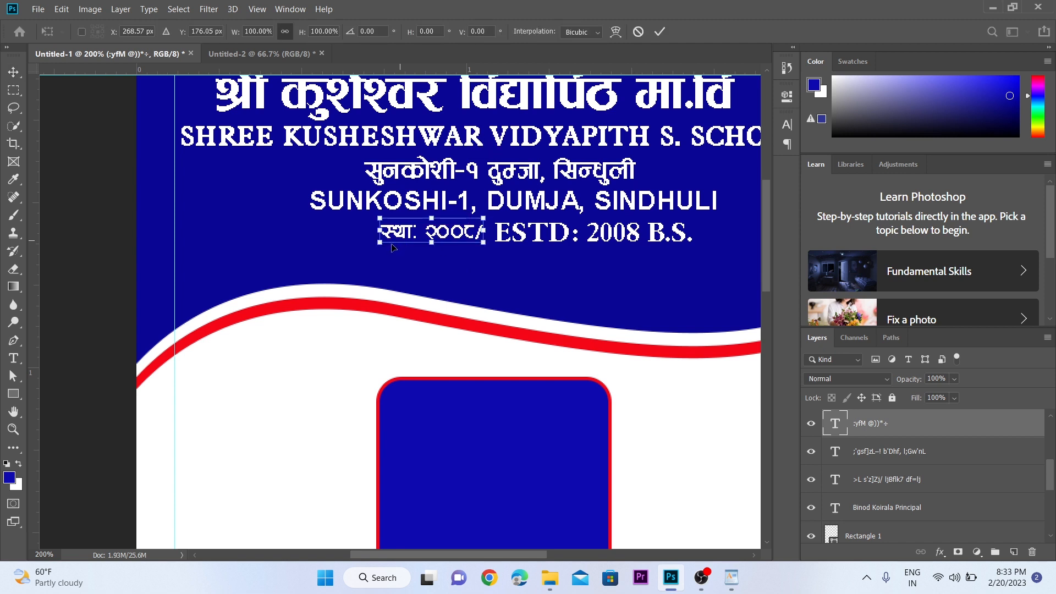
left_click_drag(383, 244, 333, 259)
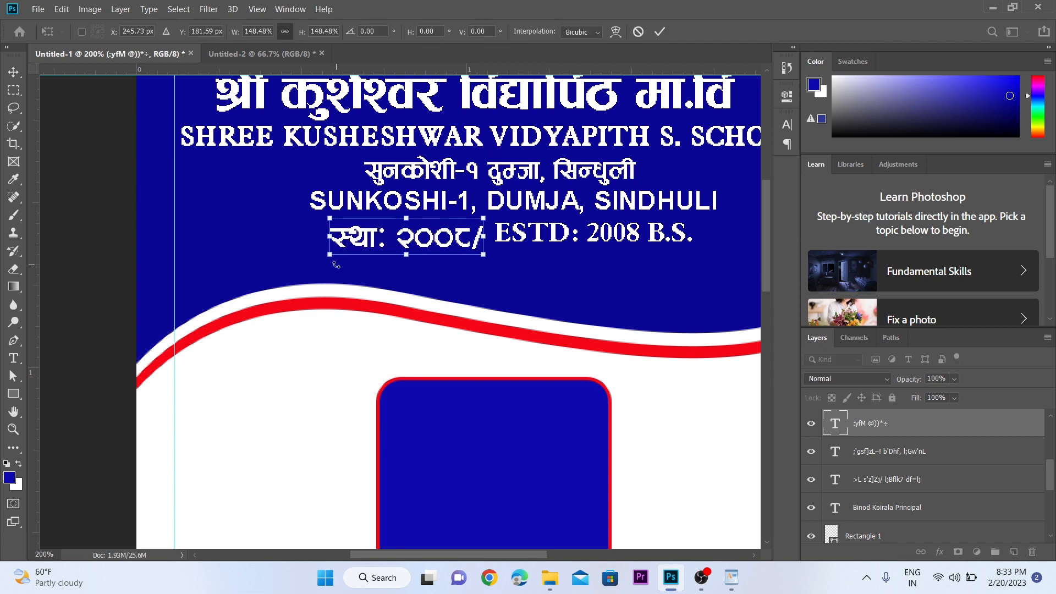
key("Return")
Nudge the enlarged Nepali establishment line right and slightly down so its slash sits directly before the ESTD text.
key("Right")
key("Right")
key("Right")
key("Right")
key("Right")
key("Right")
key("Right")
key("Right")
key("Right")
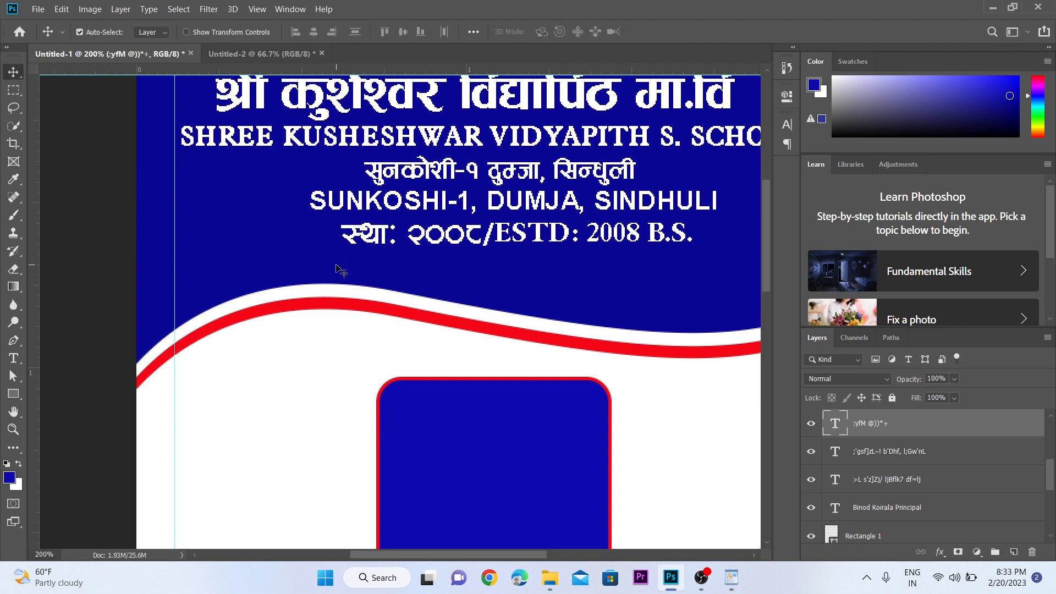
key("Left")
key("Down")
Shift the English address line and both establishment lines down together, leaving a gap beneath the Nepali address line.
key("ctrl+space")
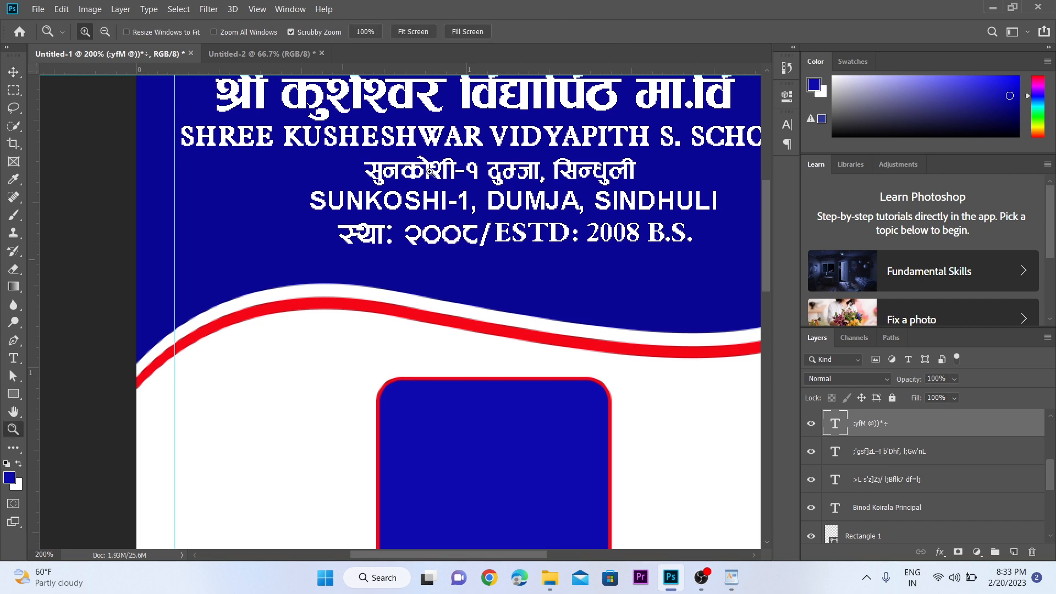
left_click(336, 266, "ctrl+alt")
left_click(336, 270, "ctrl")
left_click(331, 363)
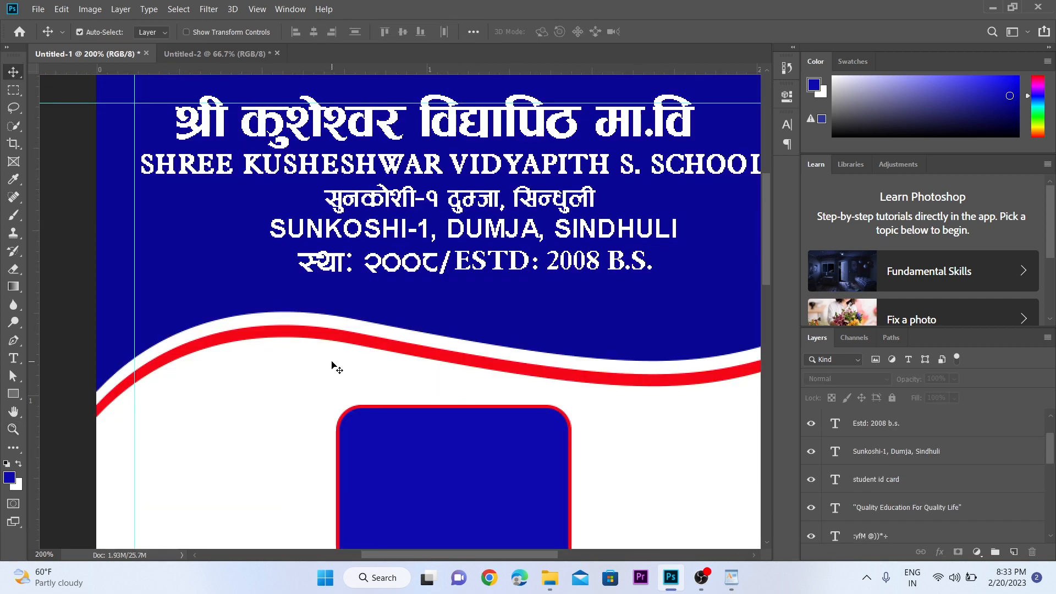
left_click(498, 270)
left_click(423, 266, "shift")
left_click(429, 231, "shift")
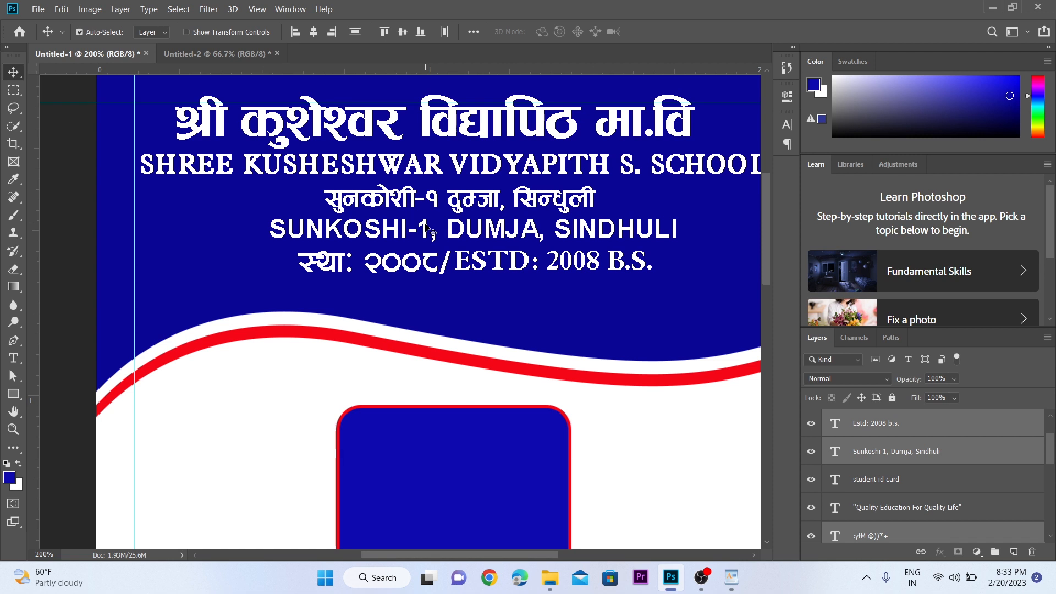
key("Down")
key("Down")
key("Down")
key("Down")
key("Down")
key("Down")
key("Down")
key("Down")
key("Down")
key("Down")
key("Down")
key("Down")
key("Down")
key("Down")
key("Down")
key("Down")
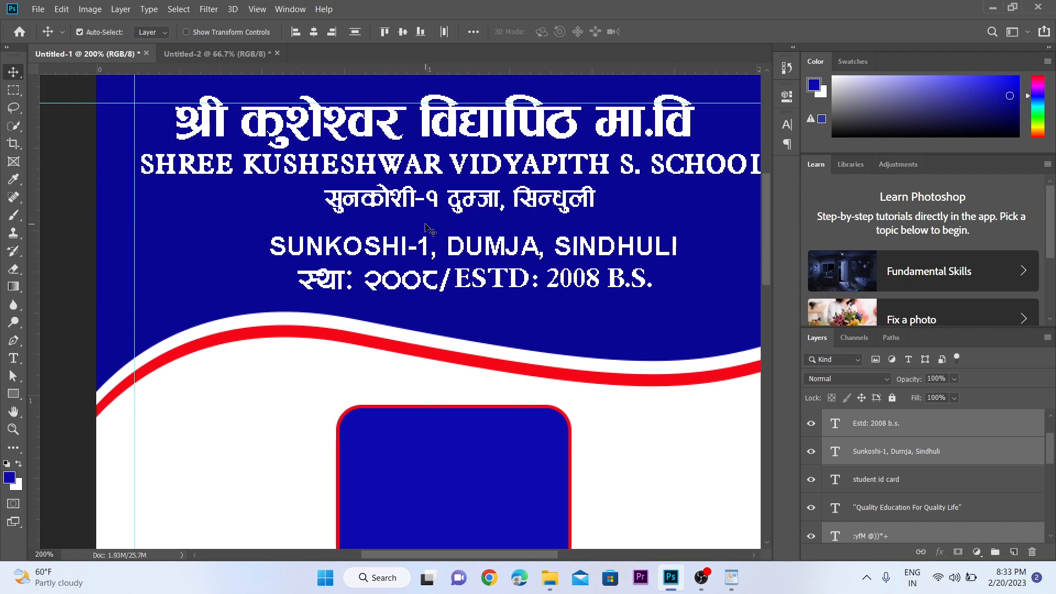
Enlarge the Nepali address line to fill the gap above the English address and nudge it left.
left_click(428, 203)
key("ctrl+t")
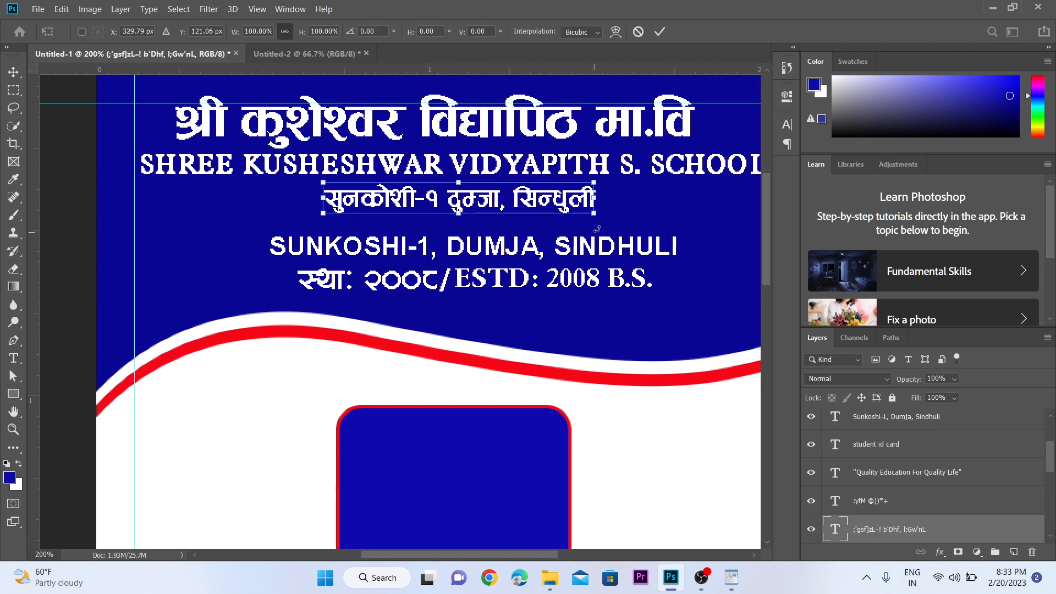
left_click_drag(594, 222, 691, 229)
key("Return")
key("Left")
key("Left")
key("Left")
key("Left")
key("Left")
key("Left")
key("Left")
key("Left")
key("Left")
key("Left")
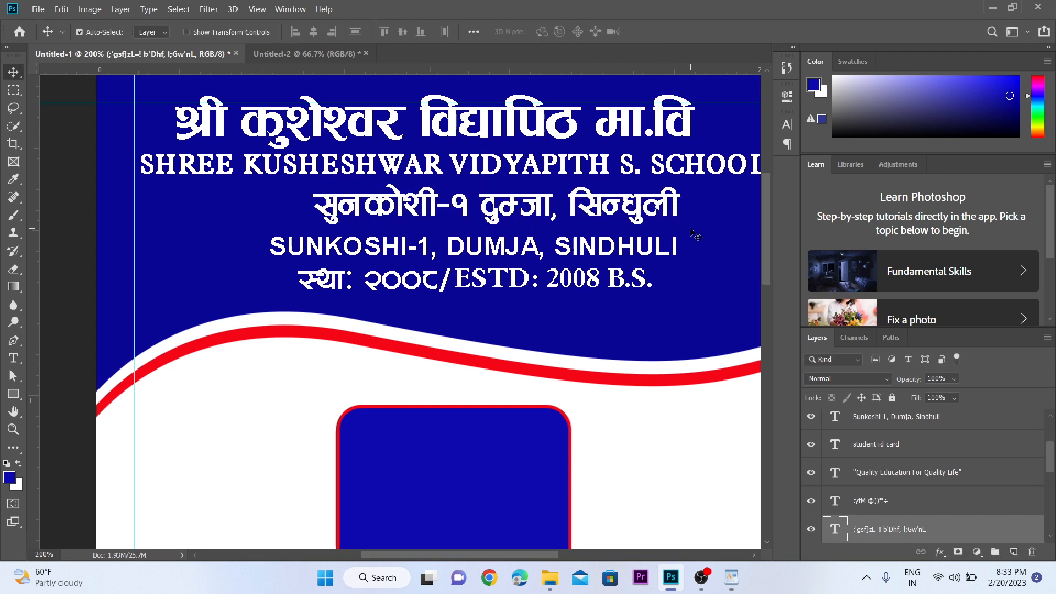
Move the principal's name-and-title text right and down to just below the photo frame's lower edge.
key("z")
left_click(530, 270, "alt")
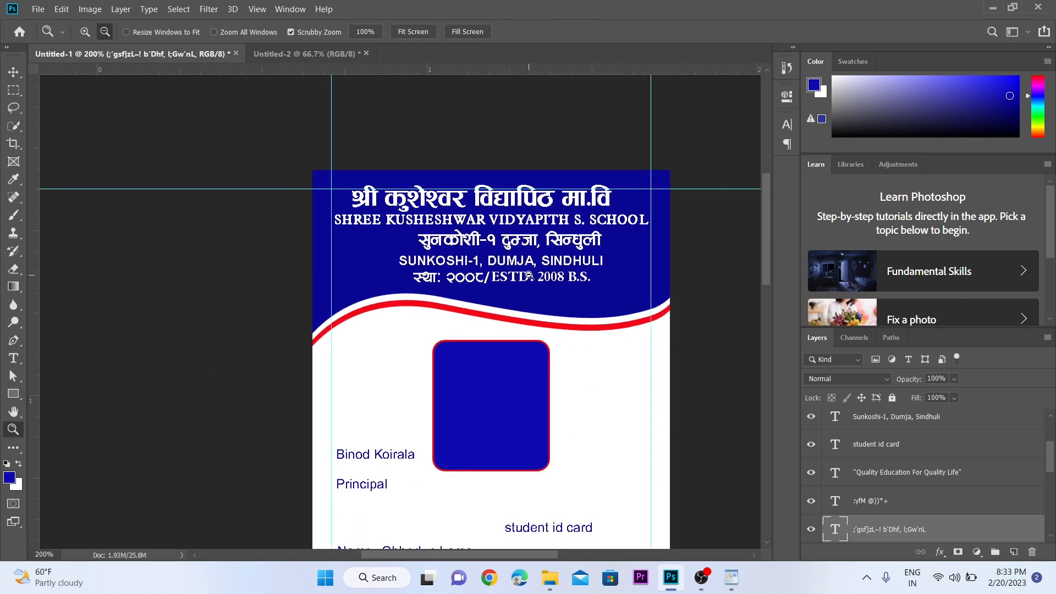
left_click(529, 269, "alt")
left_click_drag(654, 233, 615, 191)
left_click(437, 263, "ctrl")
left_click_drag(443, 285, 467, 215)
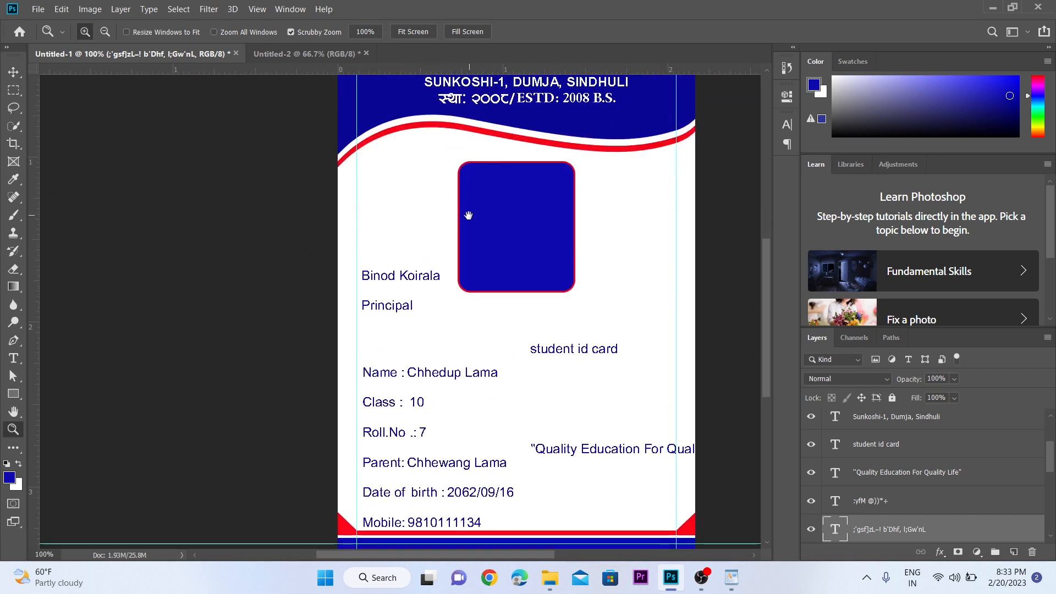
left_click(388, 252)
left_click(399, 277, "ctrl")
left_click_drag(400, 277, 417, 224)
key("v")
Format the principal's name-and-title text in Helvetica Inserat LT Std Roman, all caps, with Auto leading.
left_click(781, 126)
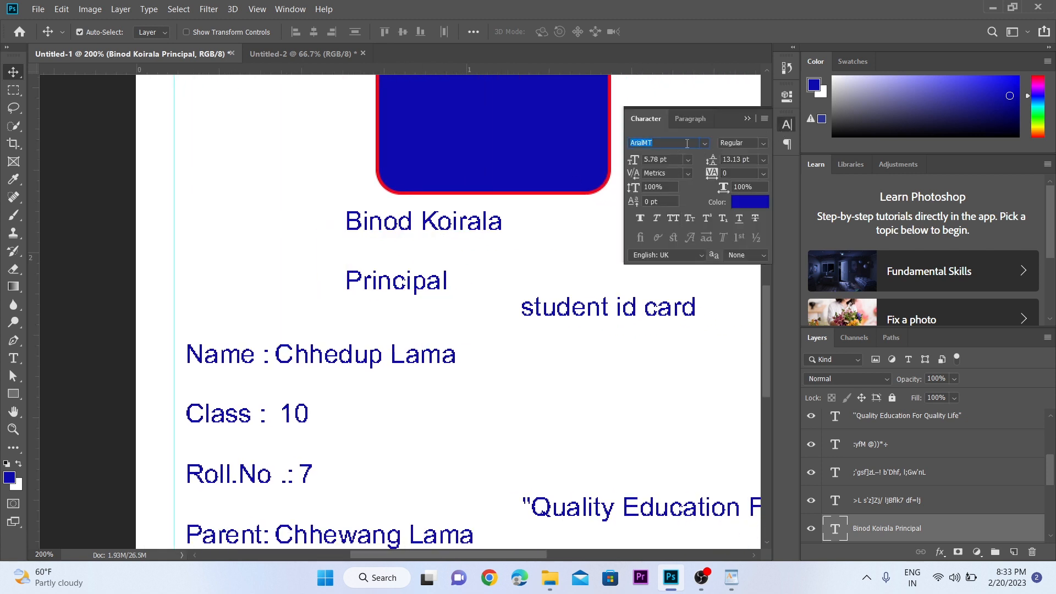
type("hel")
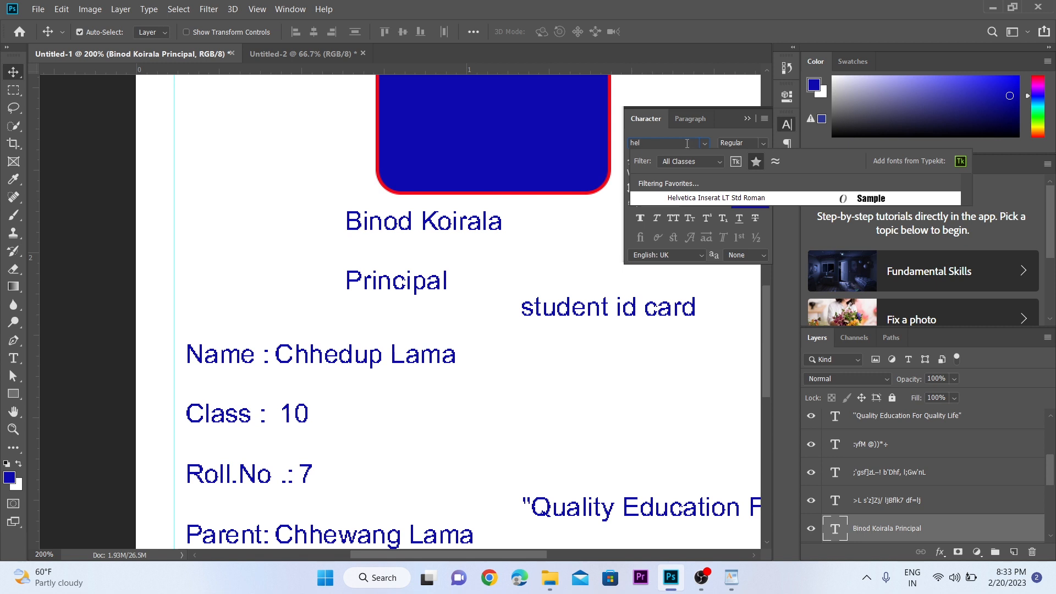
left_click(722, 198)
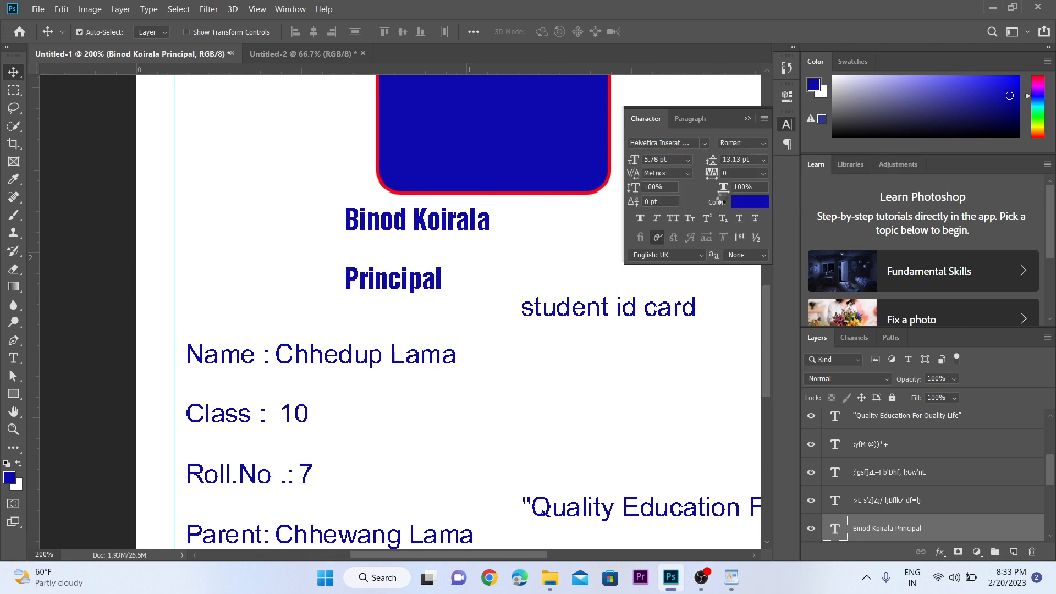
left_click(672, 218)
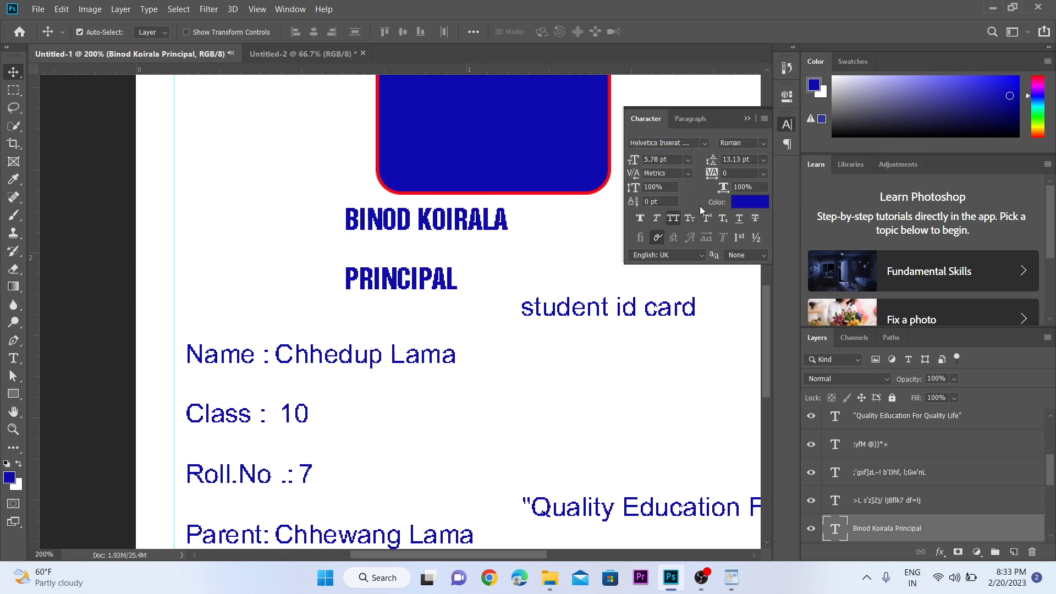
left_click(763, 159)
left_click(747, 170)
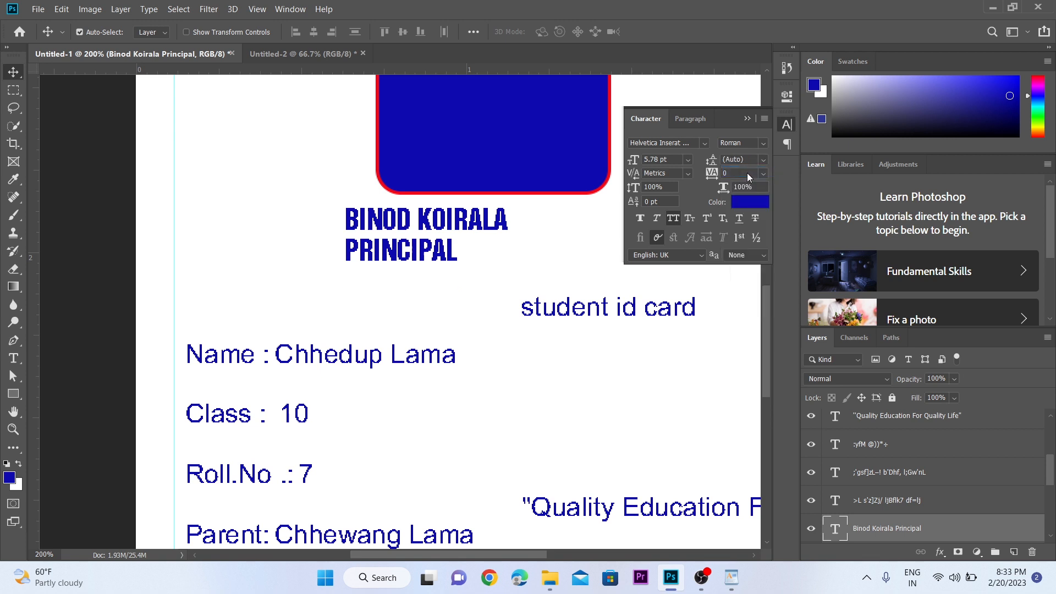
Centre-align the two lines of the principal's name-and-title text.
double_click(482, 219)
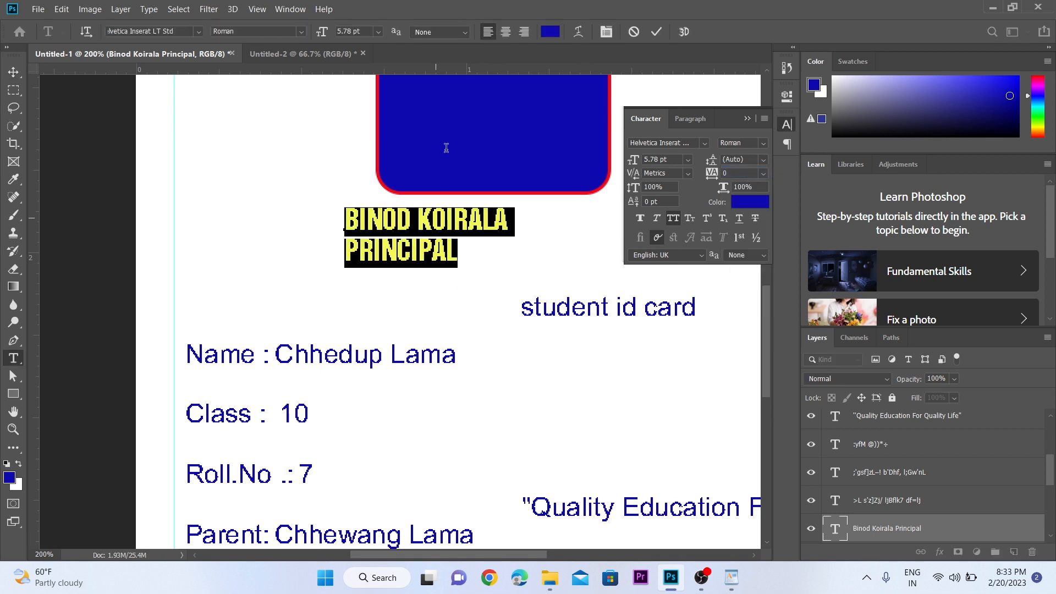
left_click(506, 33)
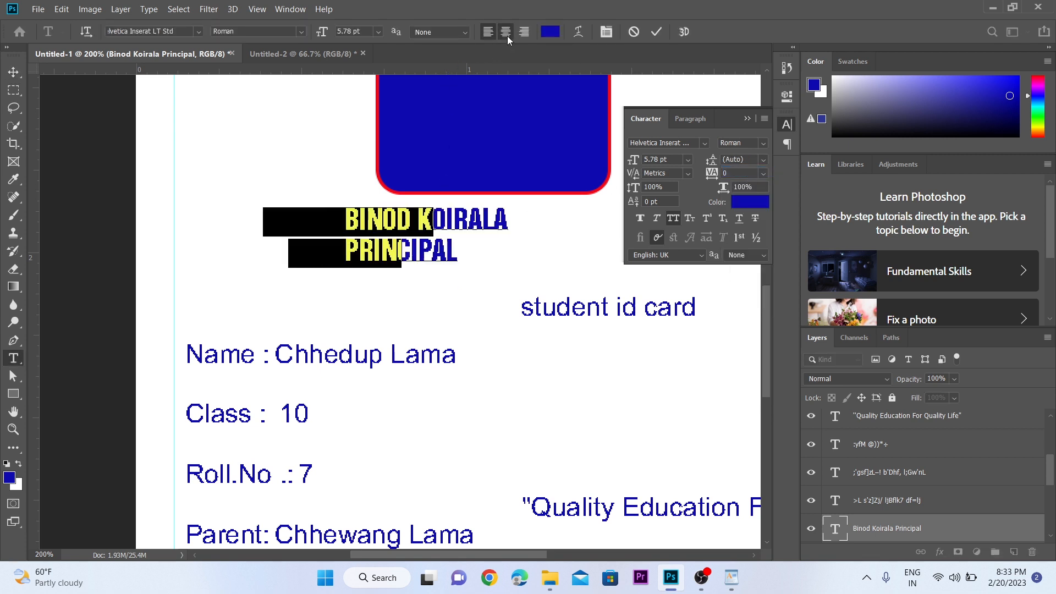
left_click(19, 71)
Move the principal's name-and-title text under the middle of the photo frame and scale it up to about 140%.
scroll(396, 224, "down", 3)
scroll(394, 218, "up", 3)
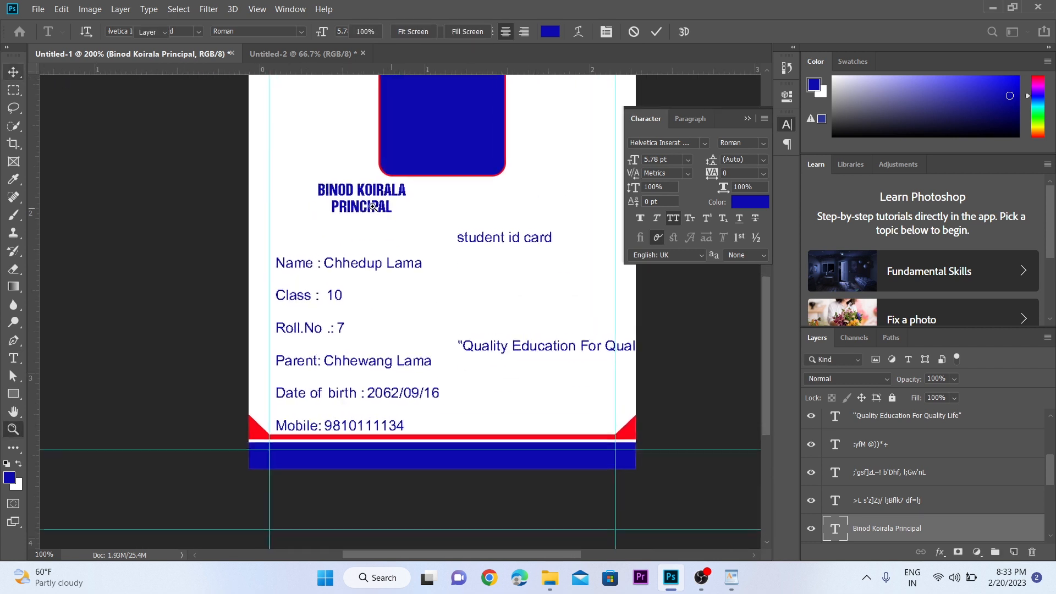
left_click_drag(355, 204, 444, 204)
key("ctrl+t")
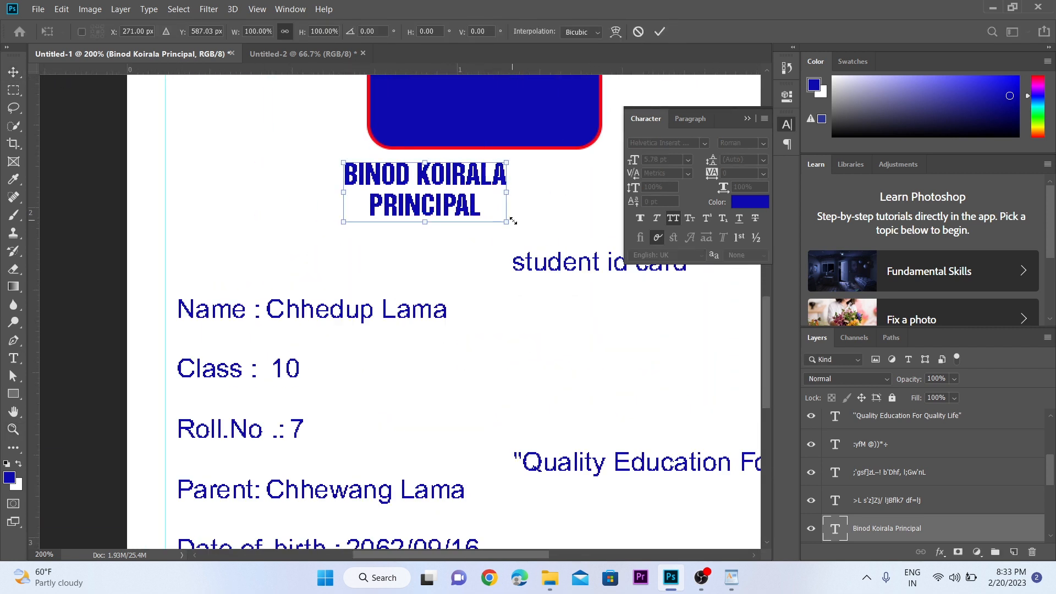
left_click_drag(510, 224, 526, 209)
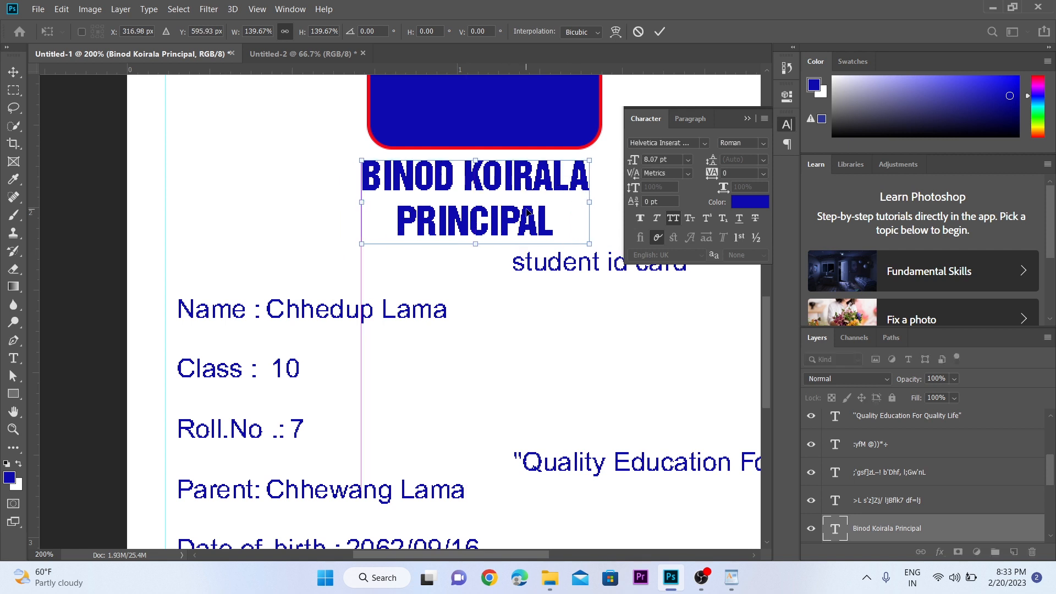
key("Return")
Set the foreground colour to near-black #000001 and fill the principal's name-and-title text with it.
key("alt+space")
left_click(526, 209)
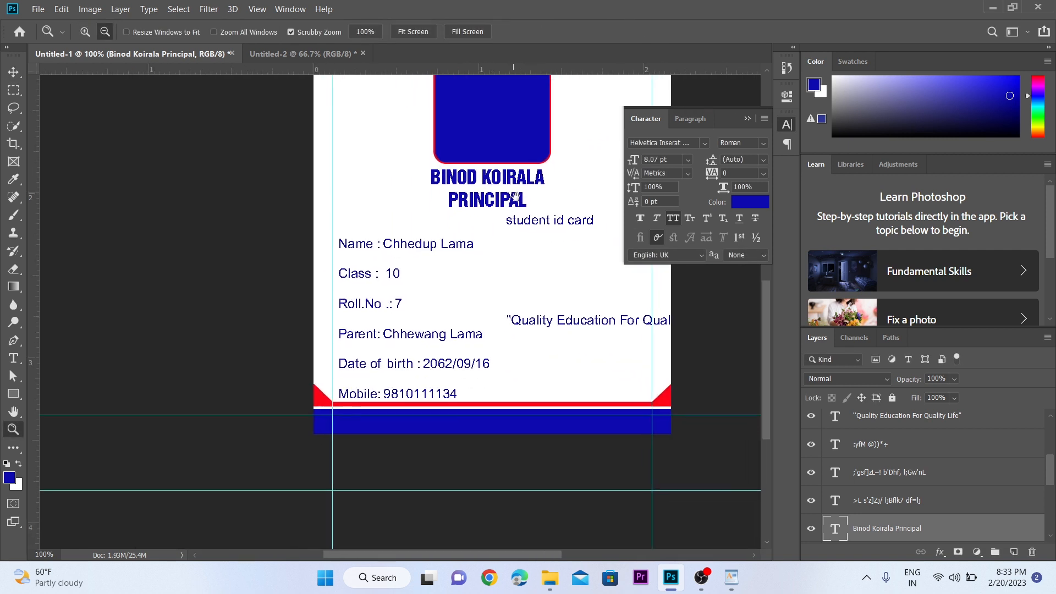
key("v")
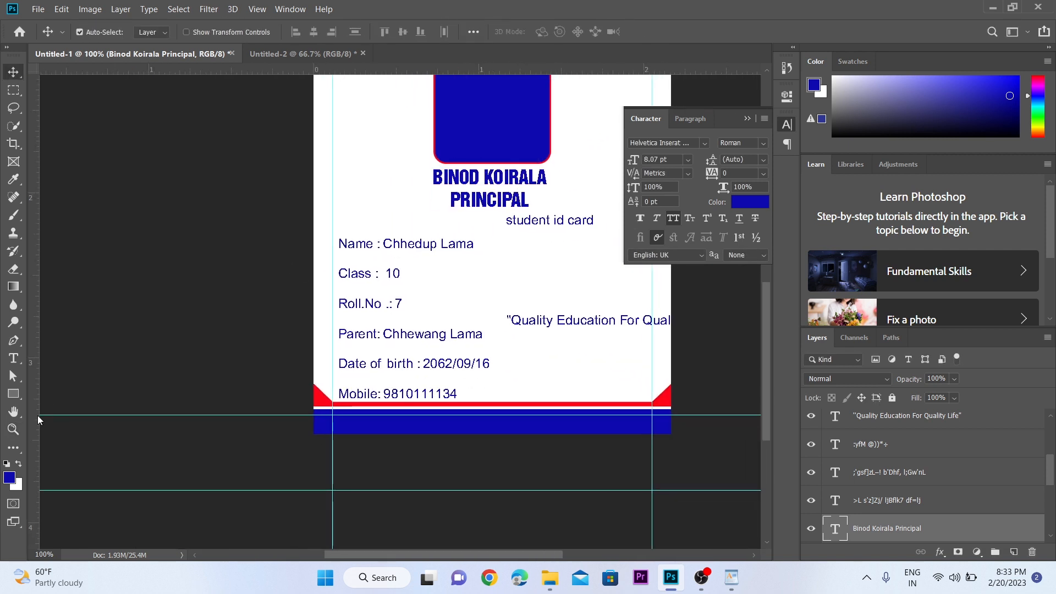
left_click(9, 478)
left_click(518, 289)
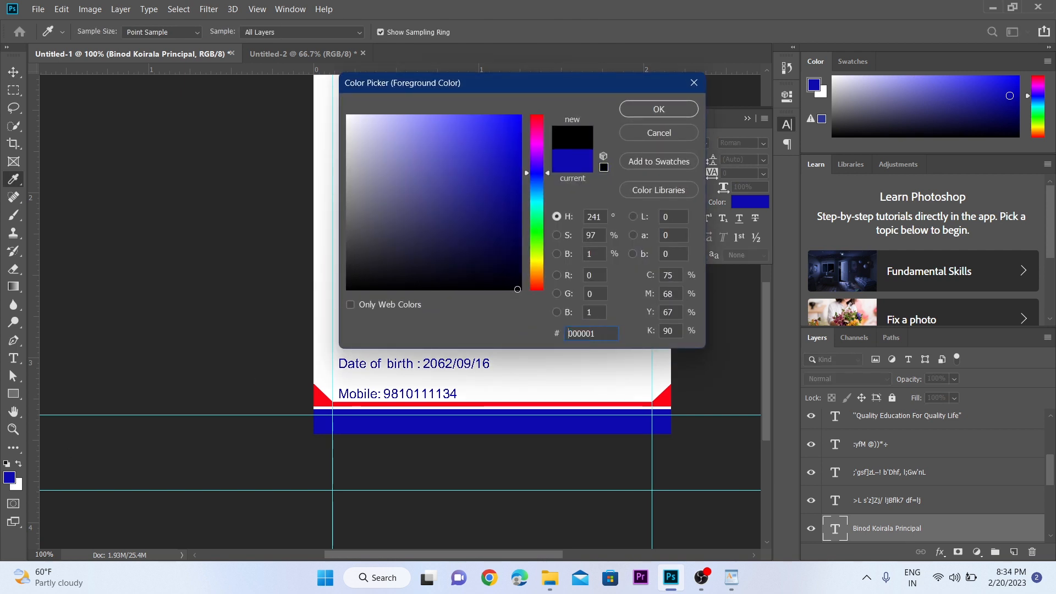
left_click(687, 105)
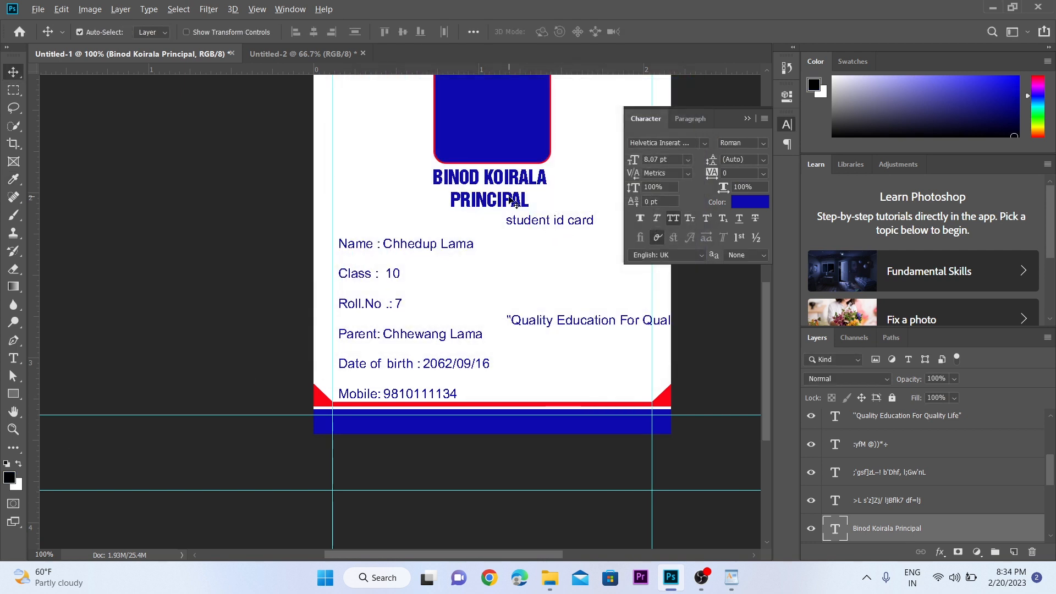
key("alt+BackSpace")
Nudge the rounded photo frame slightly up towards the header wave.
key("z")
left_click(512, 200)
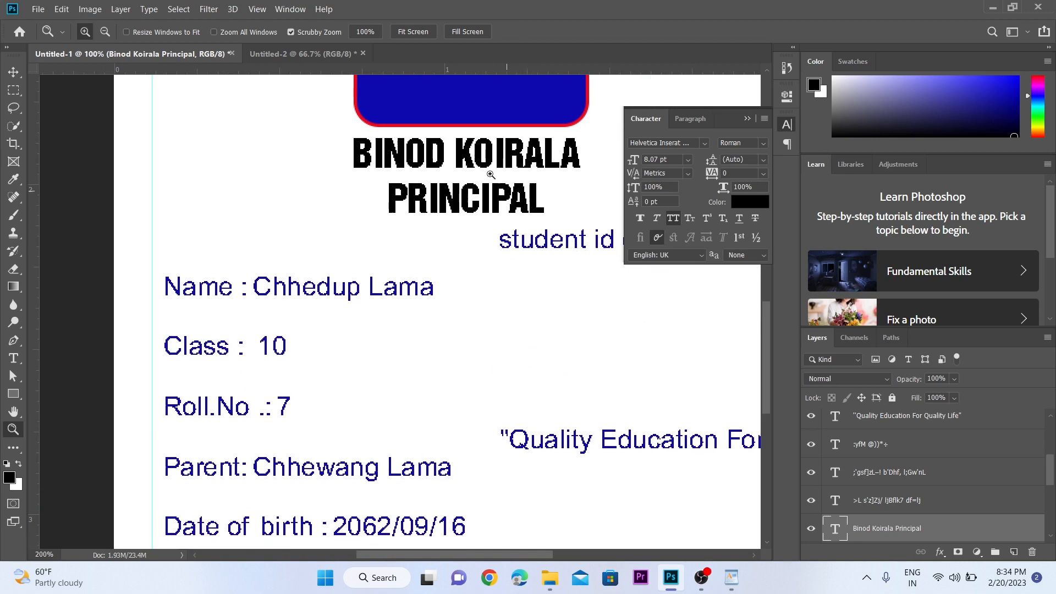
left_click(490, 174, "alt")
left_click_drag(492, 138, 473, 250)
key("v")
left_click(459, 177)
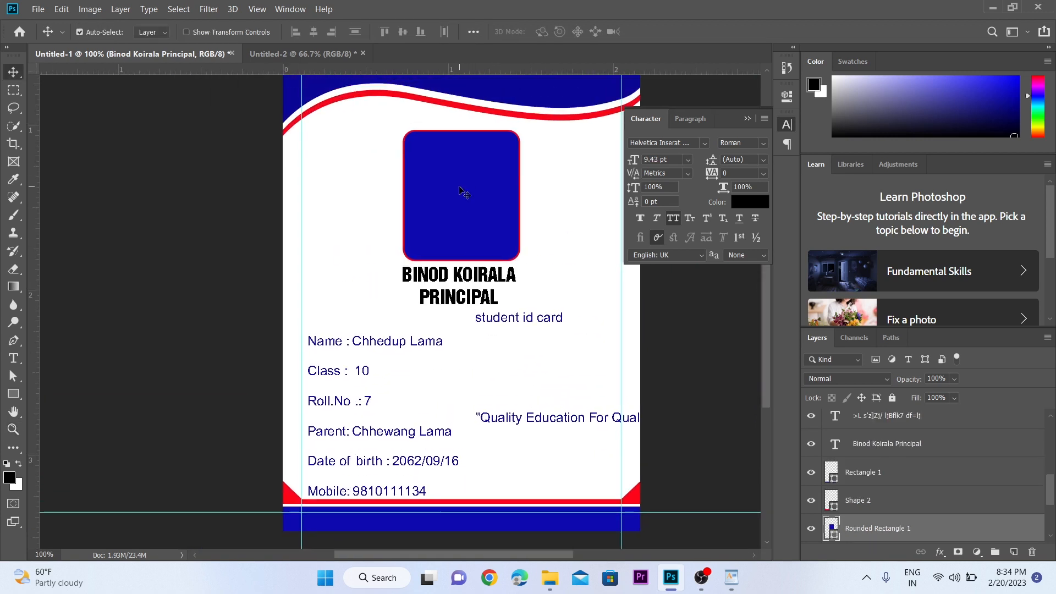
key("Up")
key("Up")
key("Up")
key("Up")
key("Up")
key("Up")
key("Up")
key("Up")
key("Up")
key("Up")
key("Up")
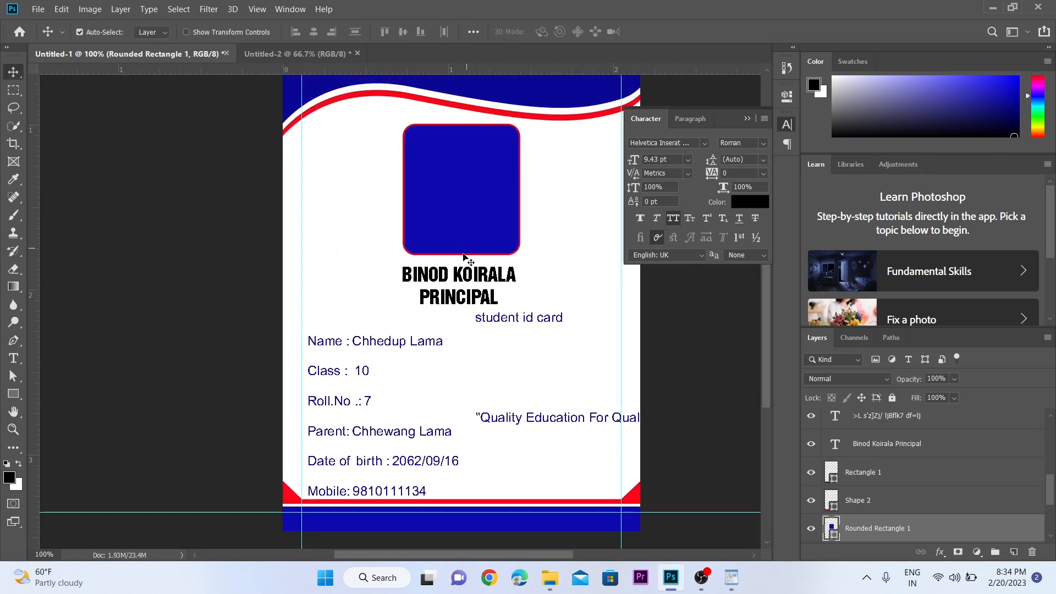
Nudge the principal's name-and-title text up closer to the photo frame.
left_click(466, 284)
key("shift+Up")
key("shift+Up")
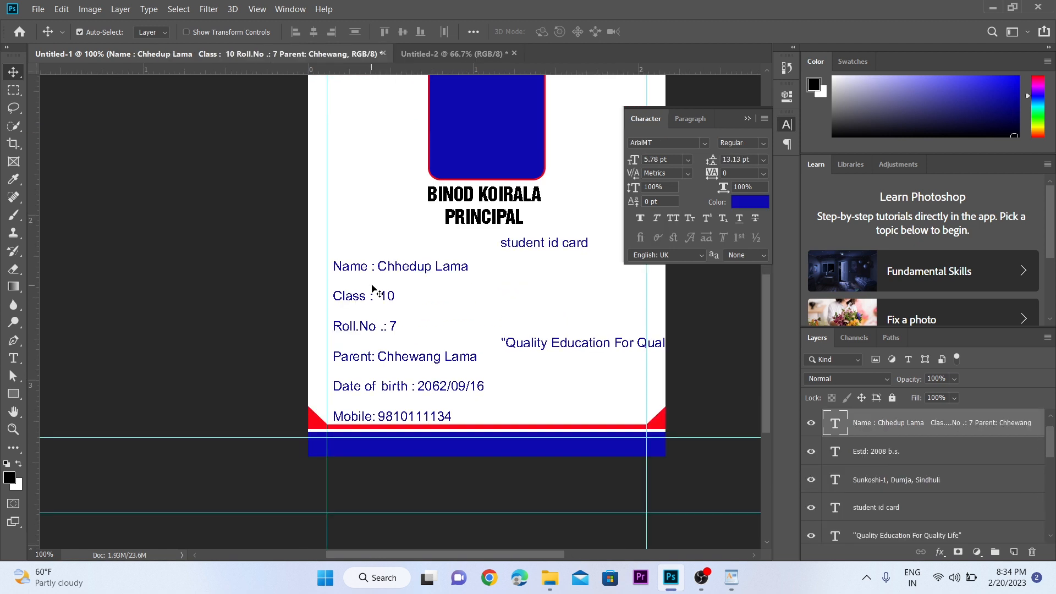
Move the student details text up to just below the principal's title and set its leading to Auto.
left_click(378, 232)
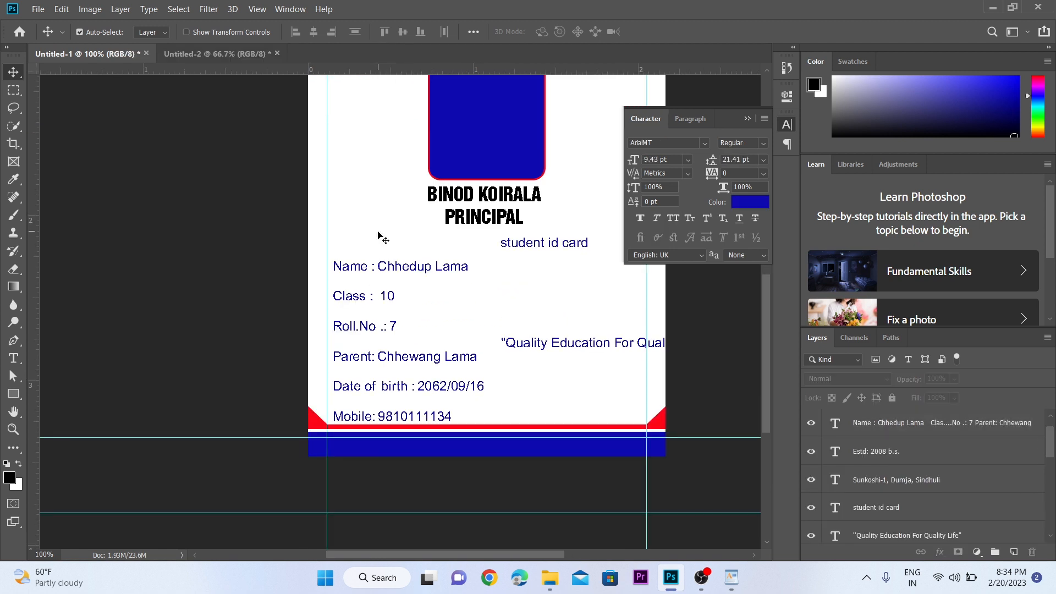
left_click_drag(389, 351, 389, 314)
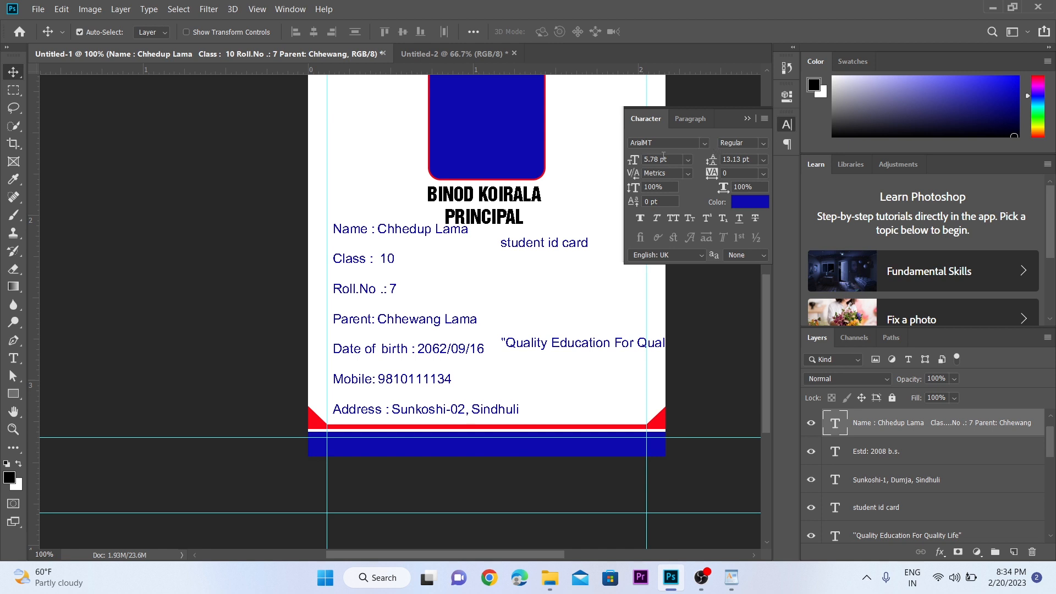
left_click(763, 160)
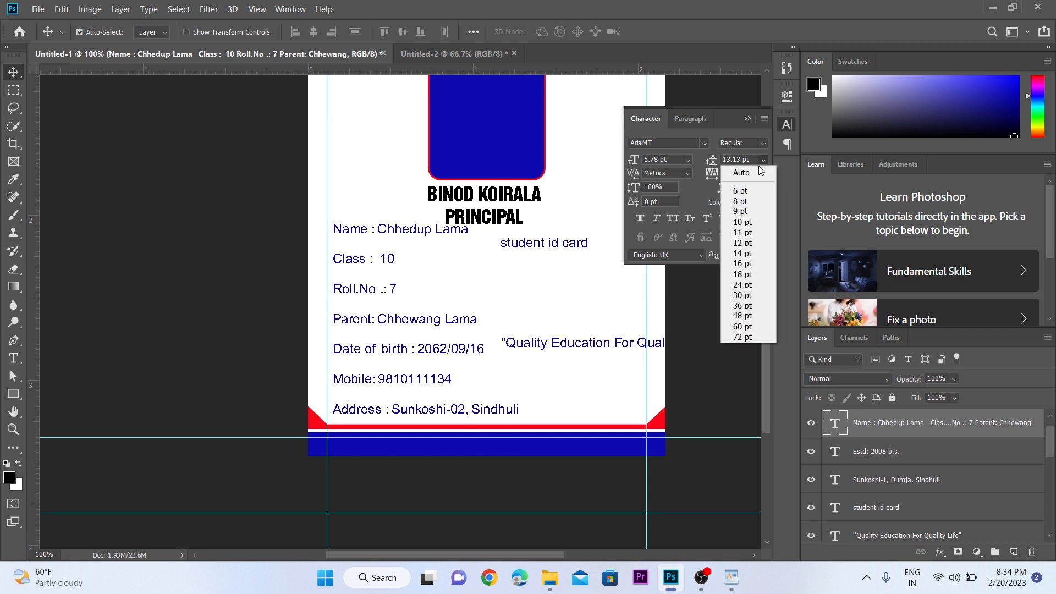
left_click(739, 169)
Spread the slogan, student details and "student id card" texts apart, placing the slogan just above the red footer stripe.
left_click_drag(584, 345, 433, 390)
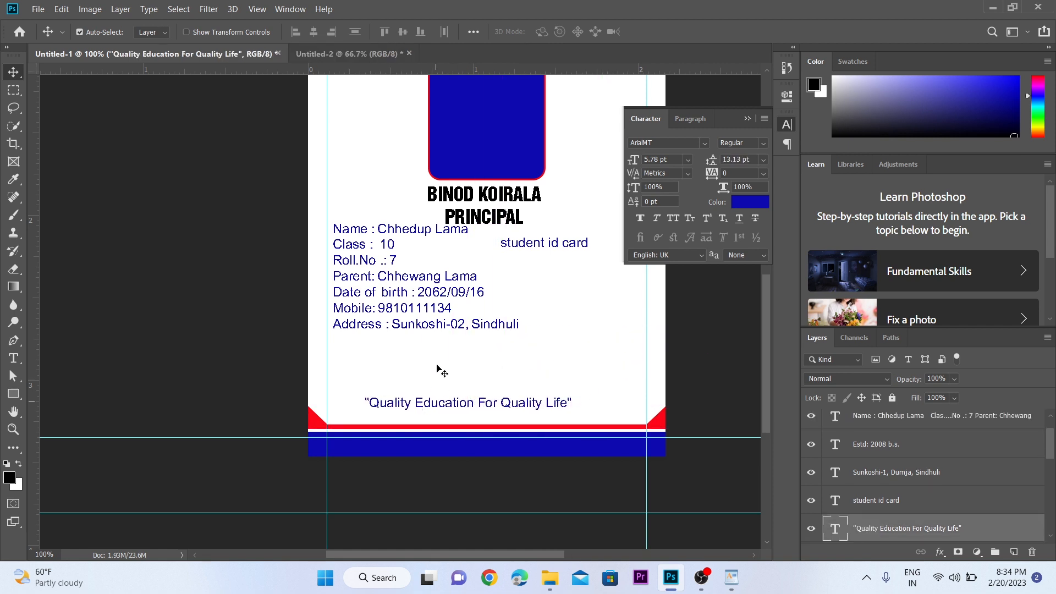
left_click(425, 323)
left_click_drag(405, 303, 407, 313)
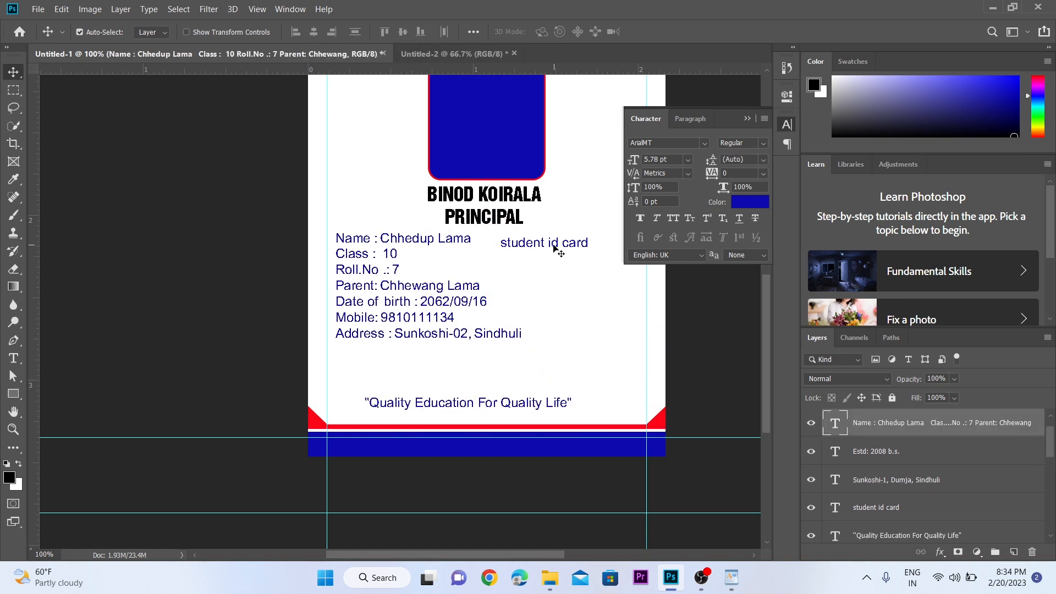
left_click_drag(555, 248, 583, 188)
Shift the student details text slightly left and scale it up to about 9.09 pt.
left_click_drag(372, 301, 362, 302)
key("ctrl+t")
left_click_drag(516, 351, 555, 349)
key("Return")
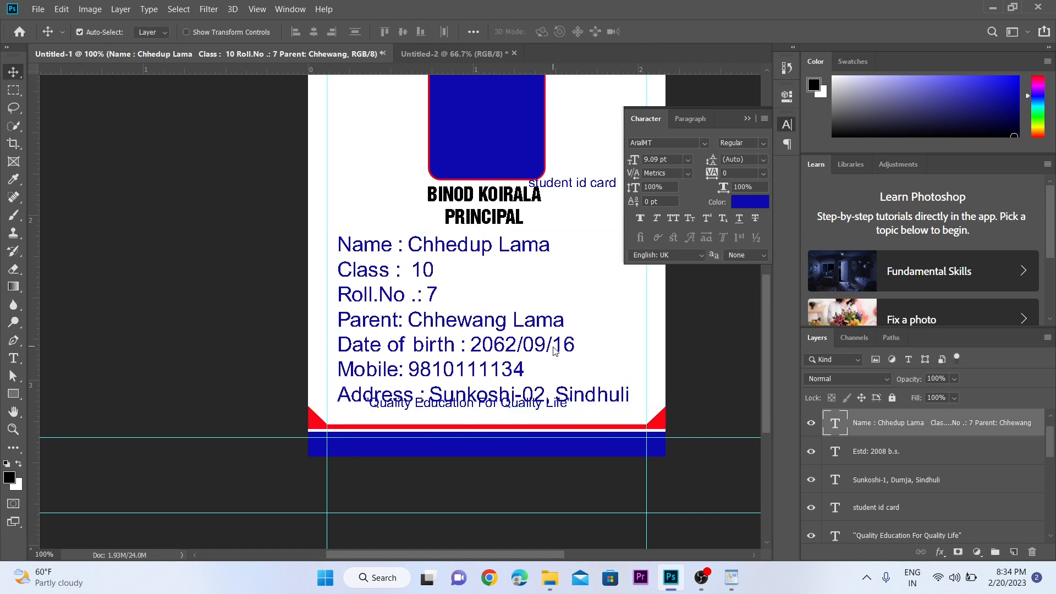
Set the student details text to Arial Bold.
left_click(766, 144)
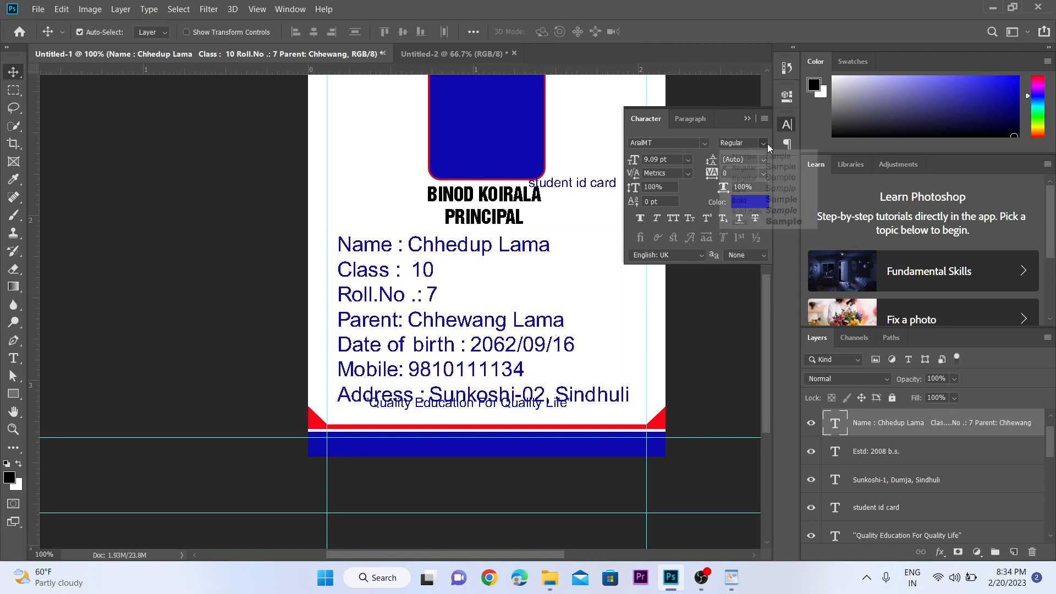
left_click(755, 202)
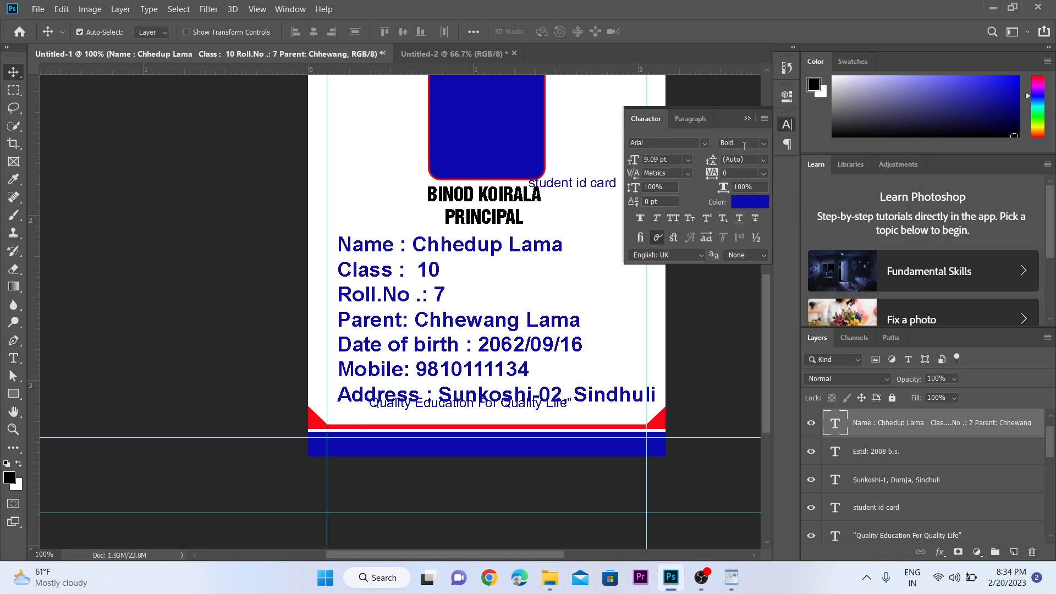
left_click(749, 119)
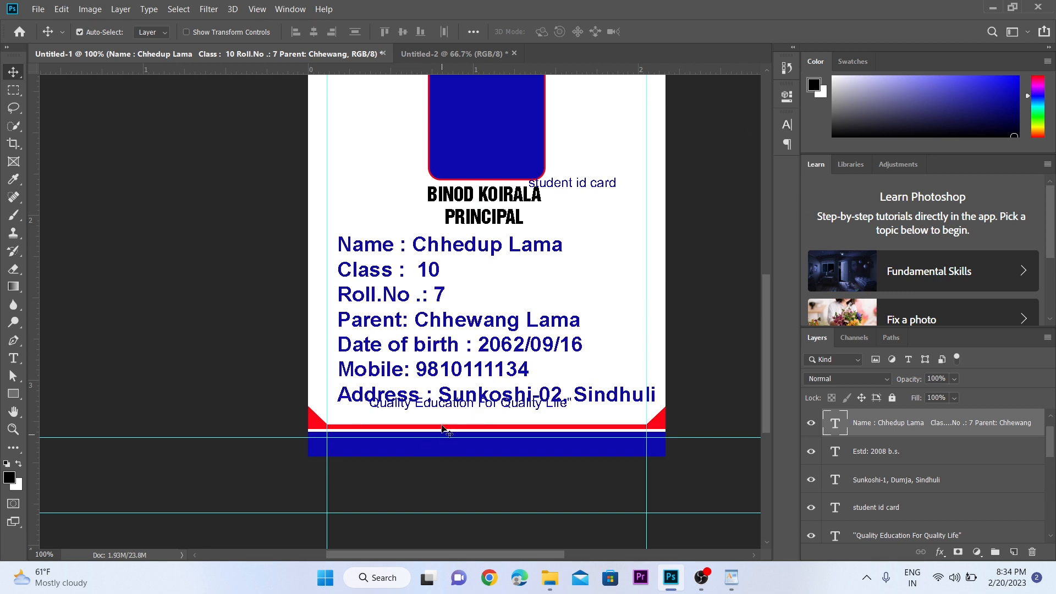
Scale the student details text down to about 93% and nudge it left towards the left margin guide.
key("ctrl+t")
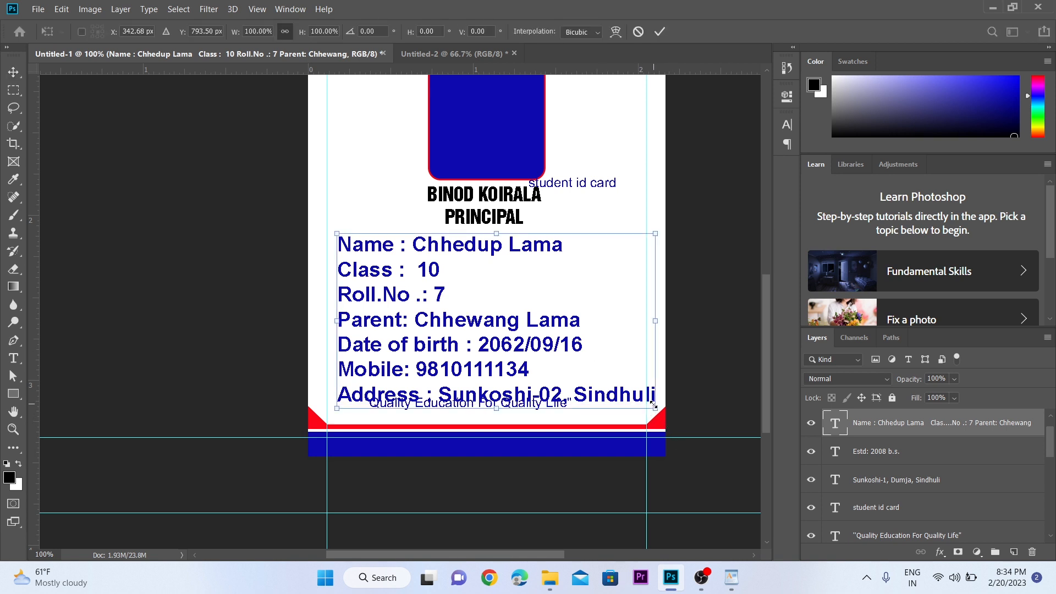
left_click_drag(654, 405, 634, 393)
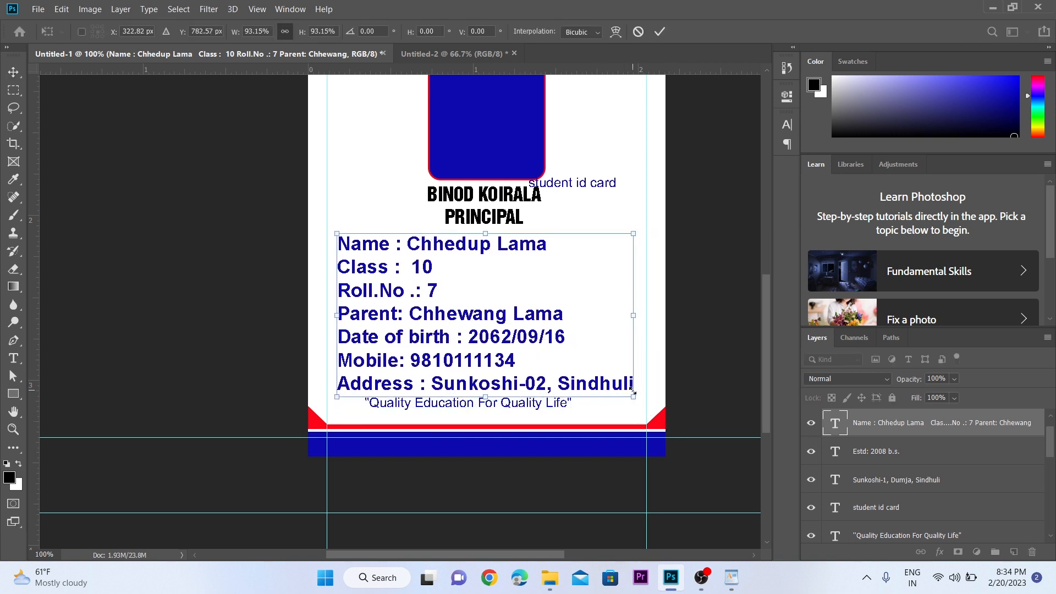
key("Return")
key("Left")
key("Left")
key("Left")
key("Left")
key("Left")
key("Left")
key("Left")
key("Left")
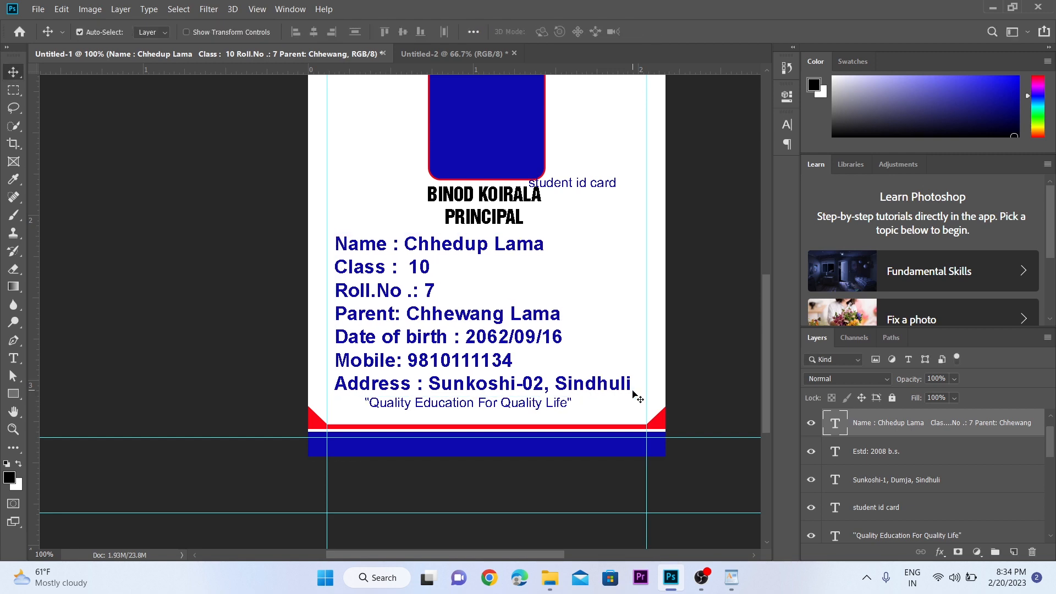
Move the "Quality Education For Quality Life" slogan onto the blue footer band and bring its layer to the front.
scroll(490, 366, "up", 1)
scroll(490, 366, "down", 4)
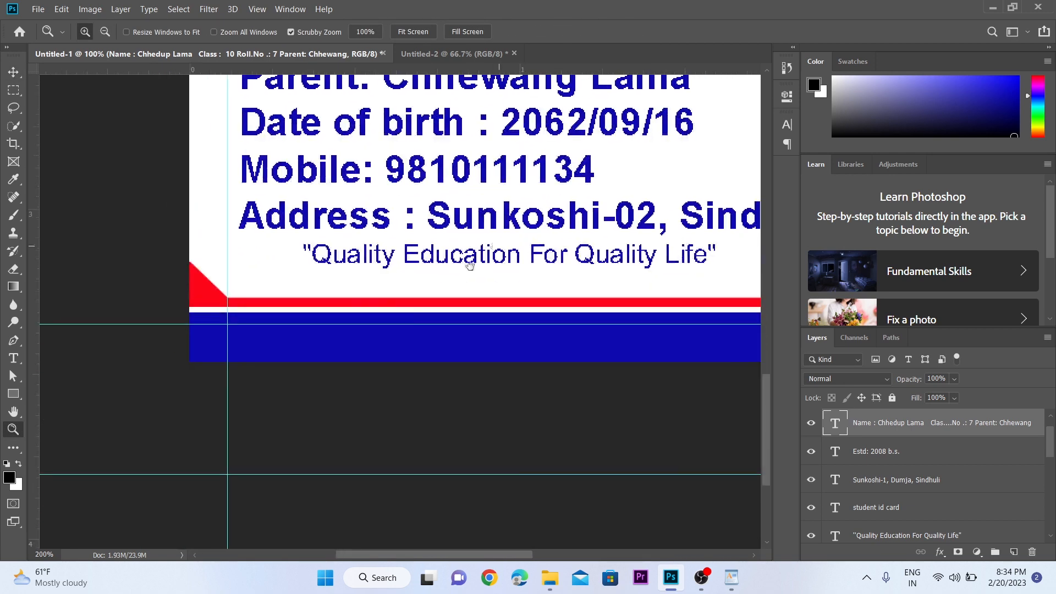
left_click_drag(471, 266, 360, 323)
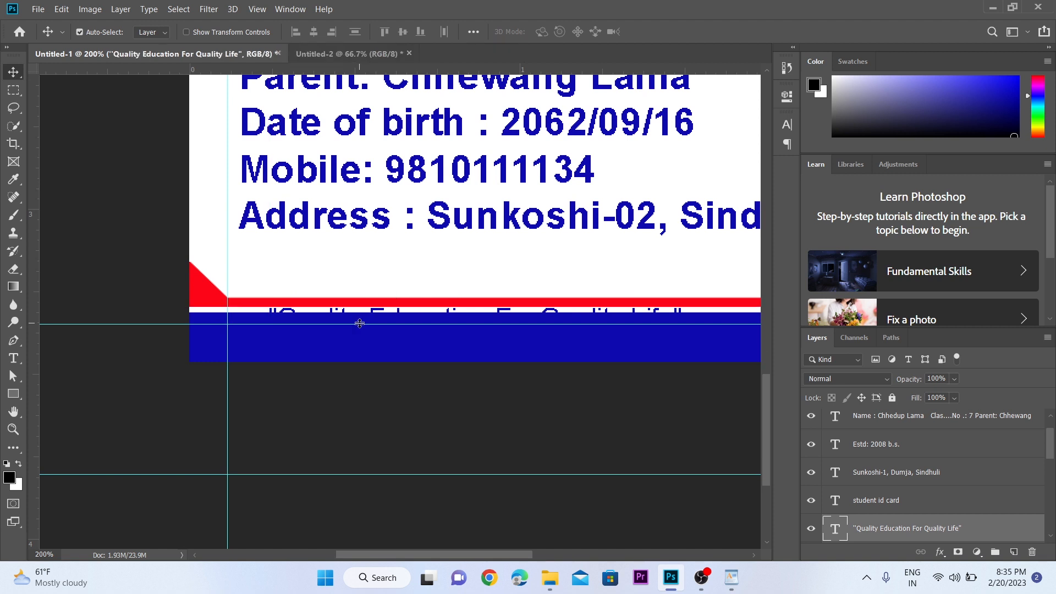
key("ctrl+shift+bracketright")
Nudge the slogan down inside the blue footer band and fill its text with white.
key("Down")
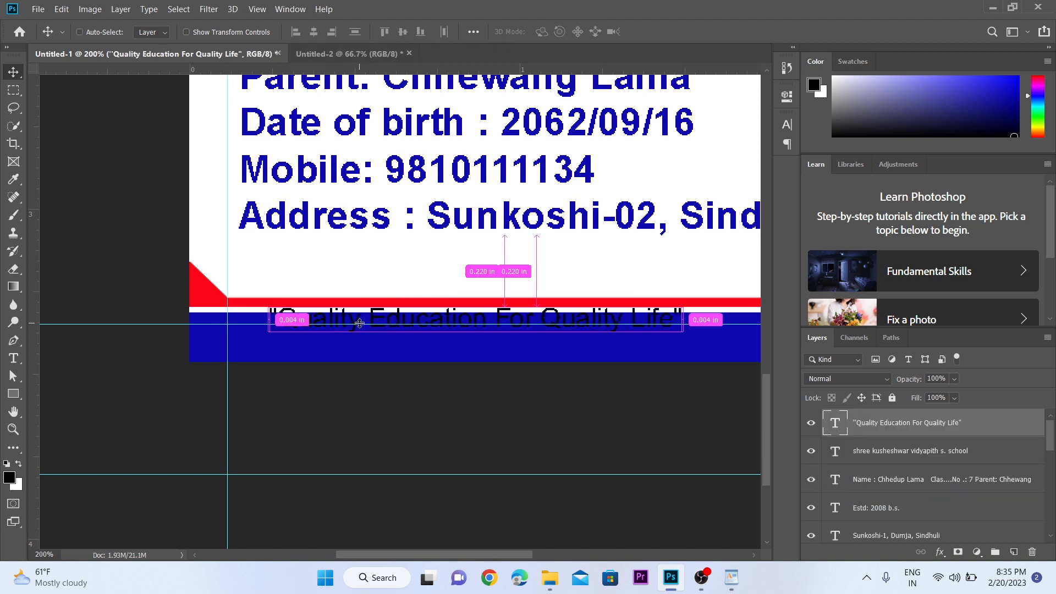
key("Down")
key("Down")
key("Down")
key("Down")
key("Down")
key("Down")
key("Down")
key("Down")
key("Down")
key("Down")
key("Down")
key("Down")
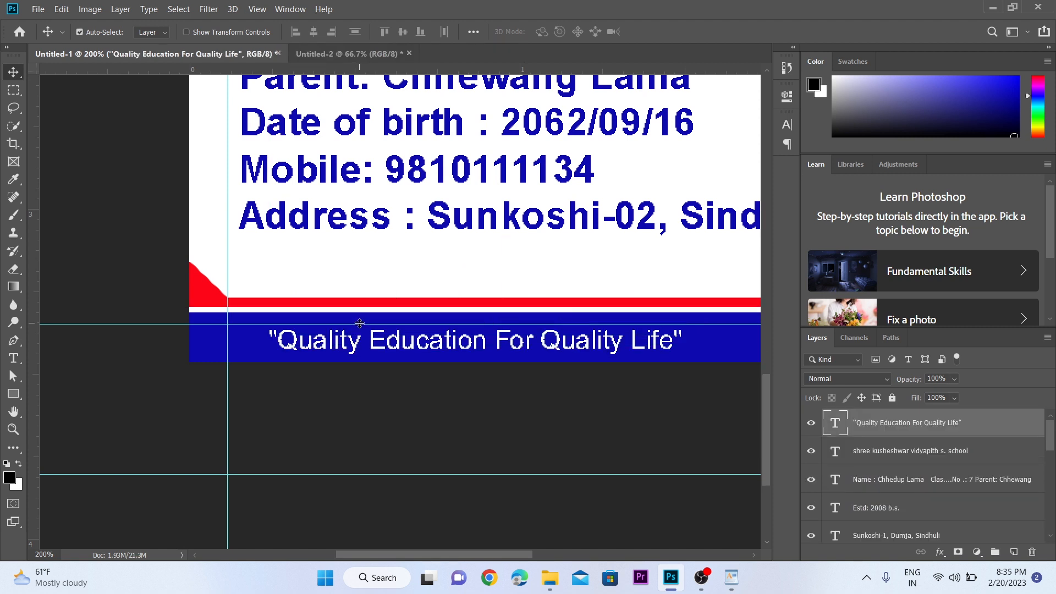
key("Up")
key("Up")
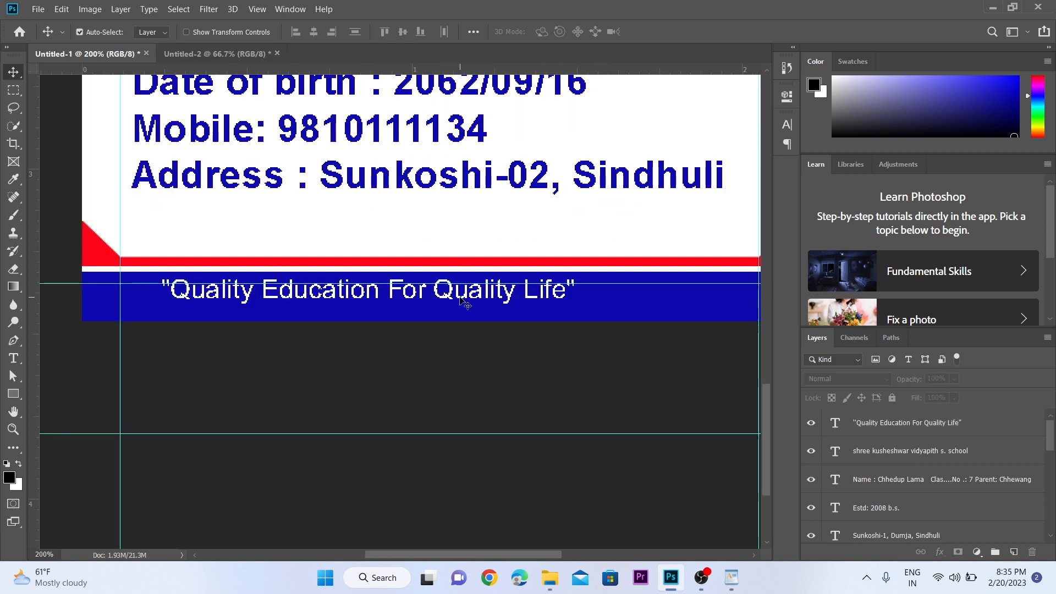
Change the footer slogan's font to Nexa Bold Regular.
left_click(461, 301)
left_click(795, 131)
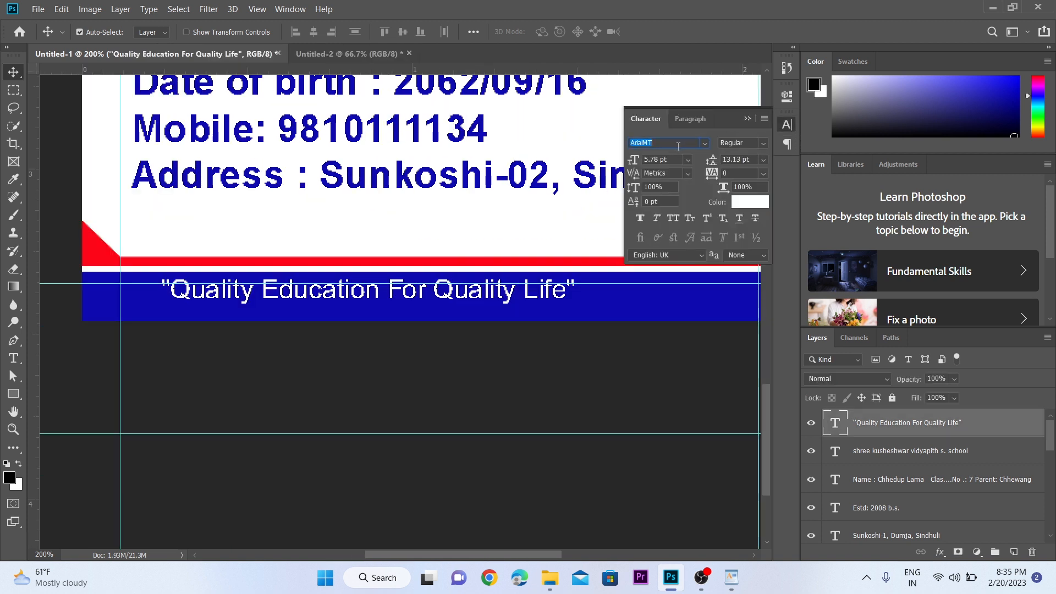
type("nex")
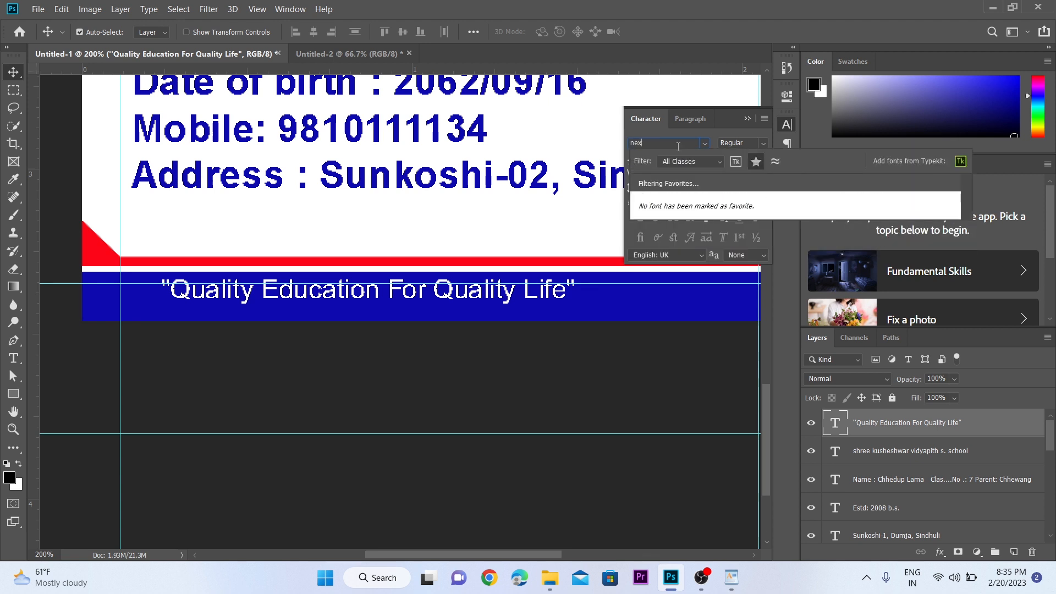
type("a Bold")
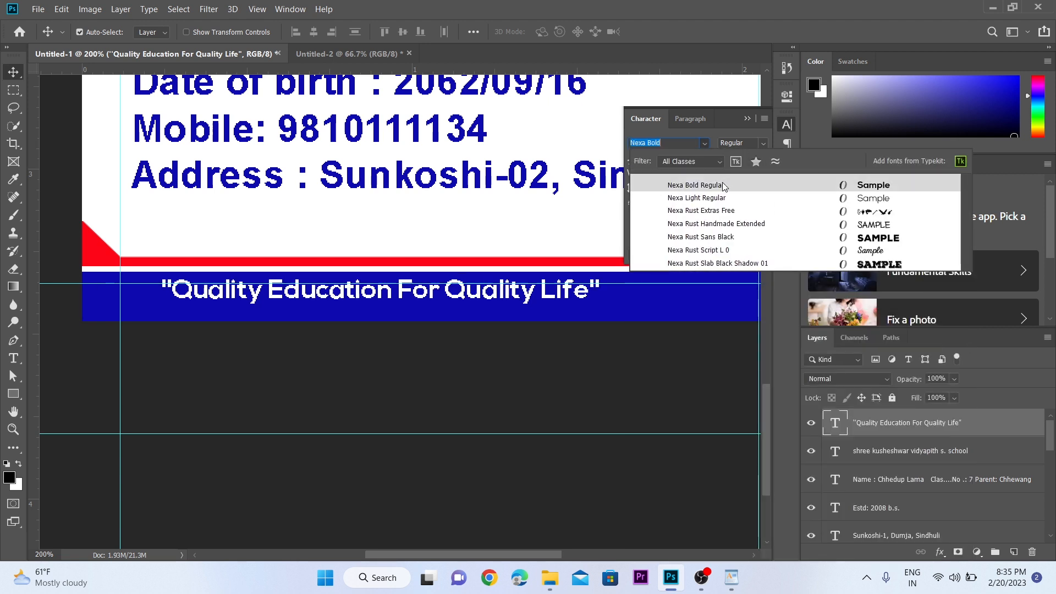
left_click(724, 185)
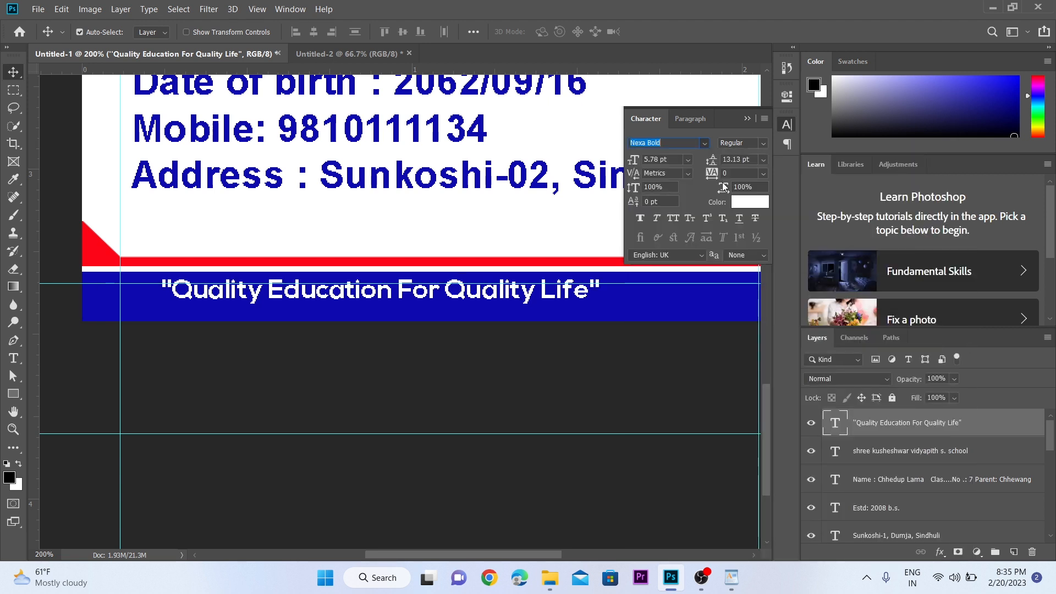
left_click(747, 119)
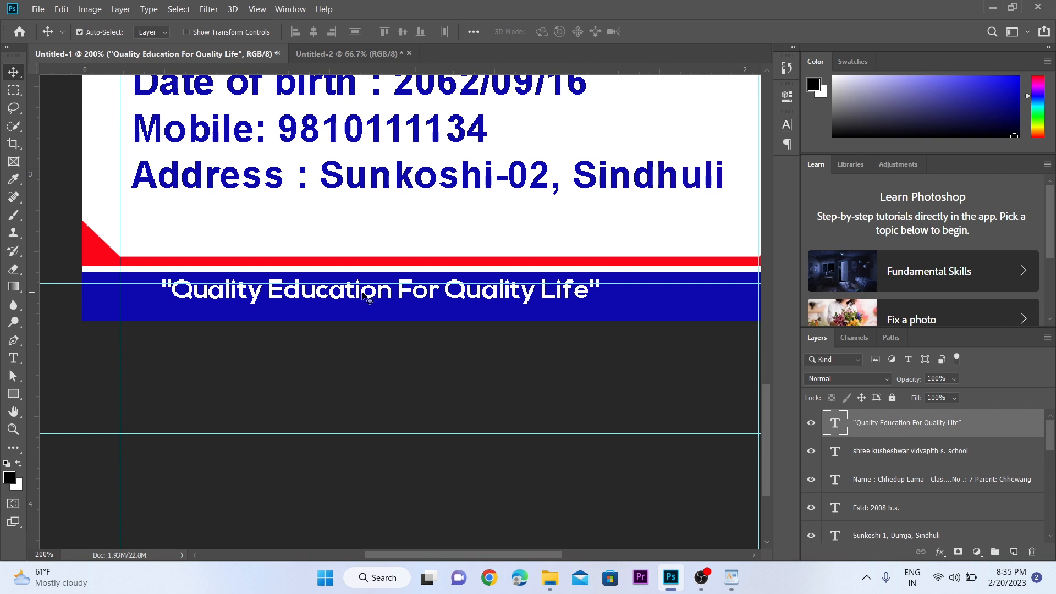
Centre the footer slogan horizontally on the card using a selection of the whole canvas.
key("ctrl+a")
left_click(314, 38)
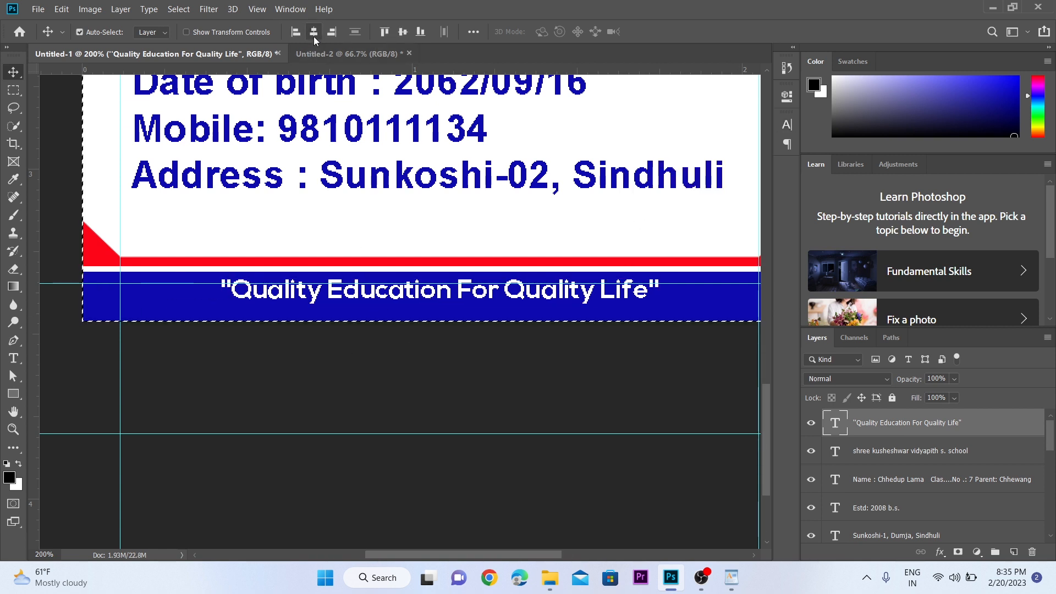
key("ctrl+d")
Nudge the student details text block down closer to the red footer stripe.
left_click(457, 287, "alt")
left_click_drag(459, 287, 462, 253)
left_click(458, 295, "alt")
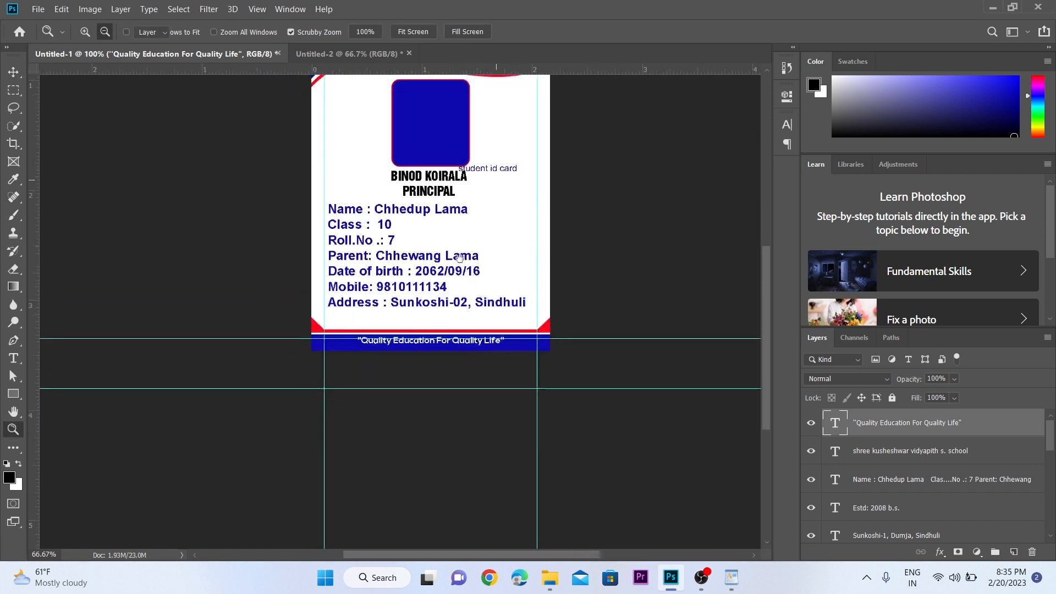
left_click(387, 286, "ctrl")
left_click(359, 246)
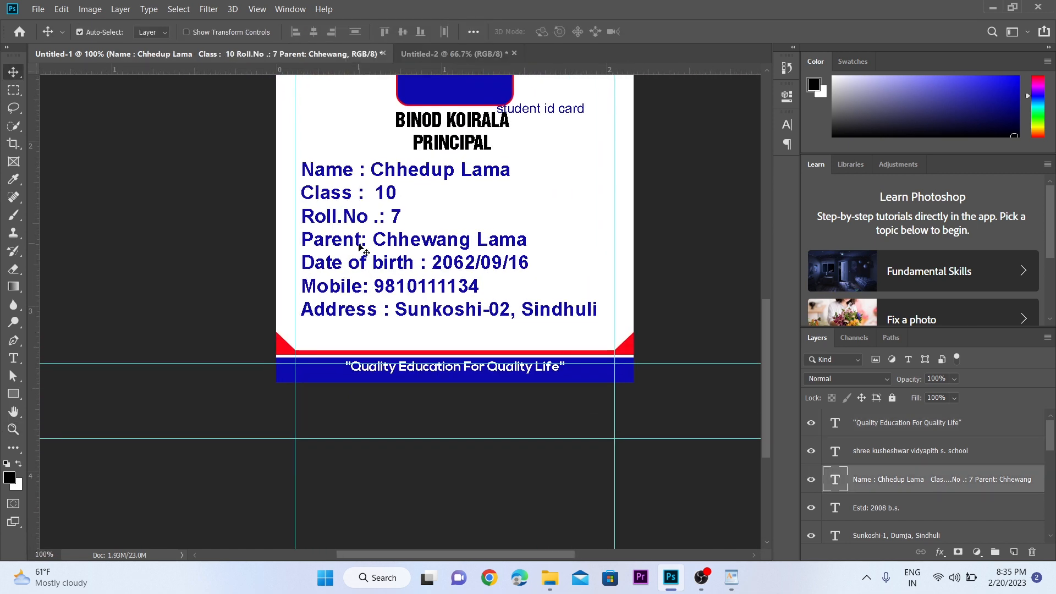
key("shift+Down")
key("shift+Down")
key("shift+Down")
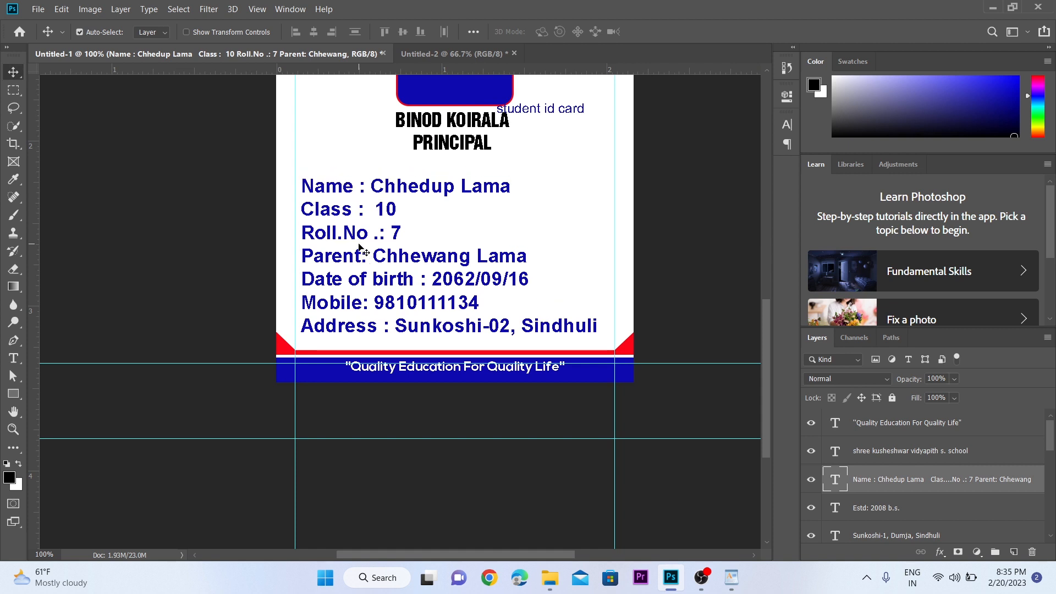
key("shift+Down")
key("shift+Up")
Nudge the principal's name-and-title text slightly down and scale it down a little.
left_click(441, 148)
key("shift+Down")
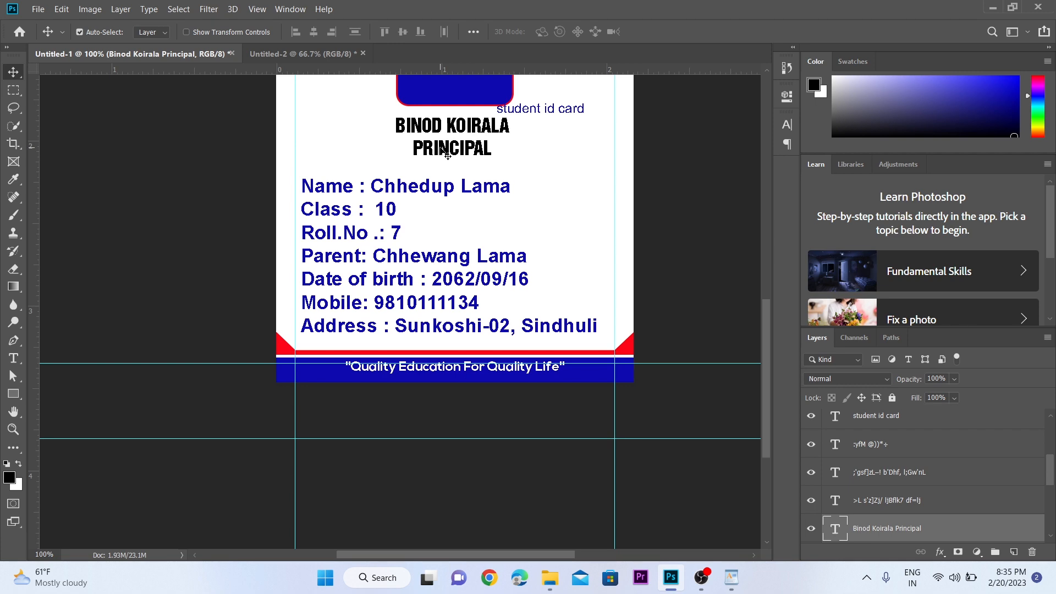
key("ctrl+t")
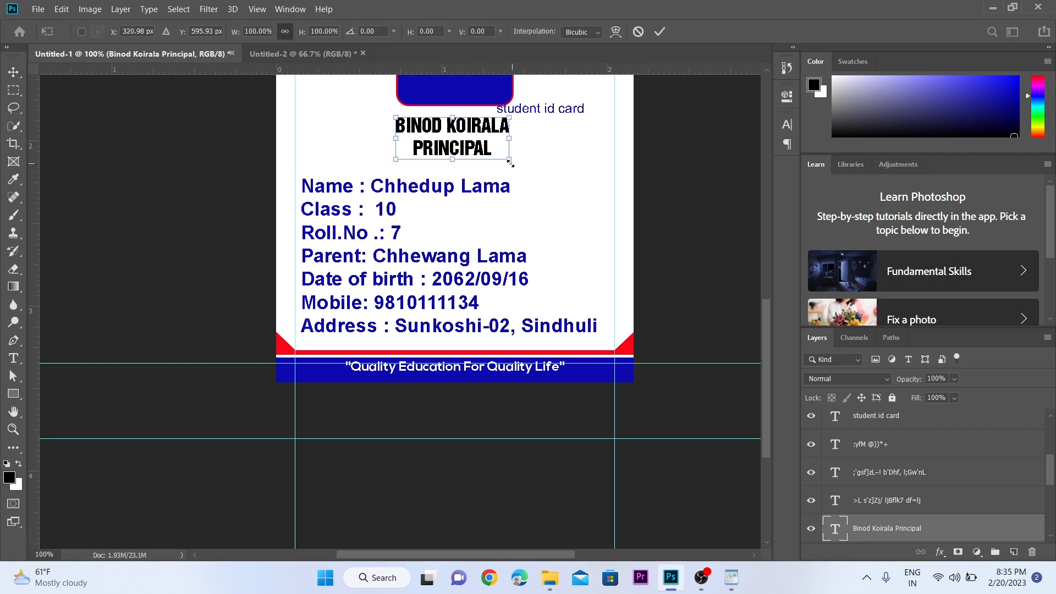
left_click_drag(510, 163, 499, 158)
key("Return")
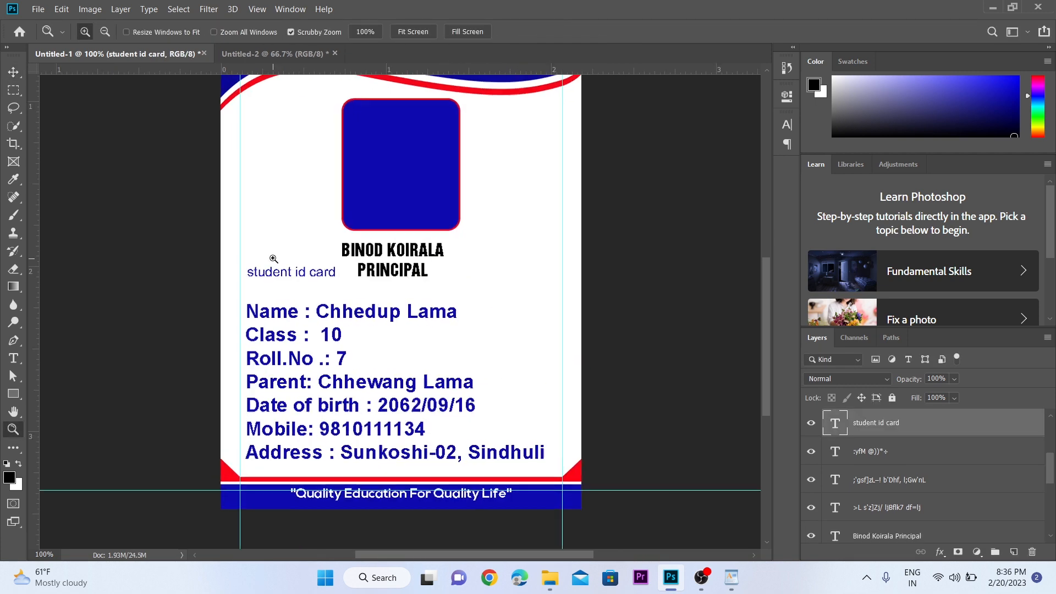
Draw a black rectangle about 685 x 51 px across the full card width over the photo frame.
left_click(271, 257, "ctrl")
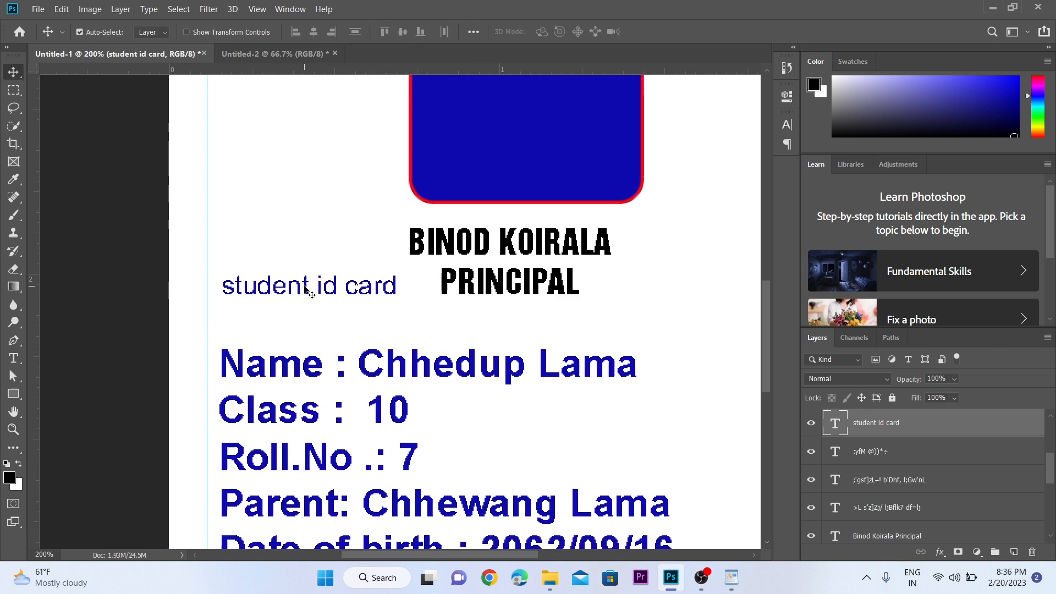
left_click(319, 257, "alt")
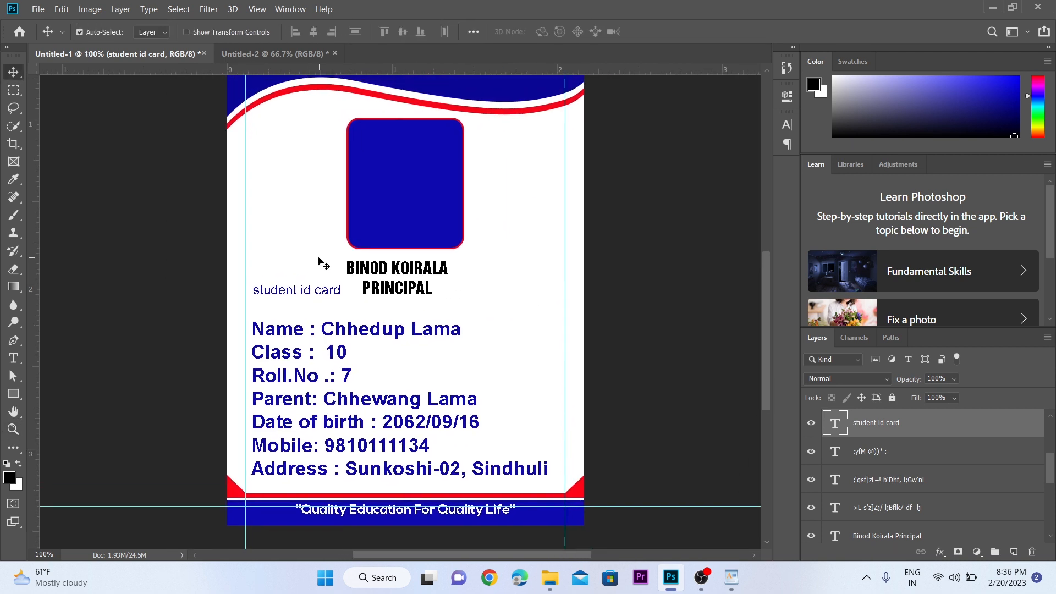
left_click(291, 241)
left_click(14, 394)
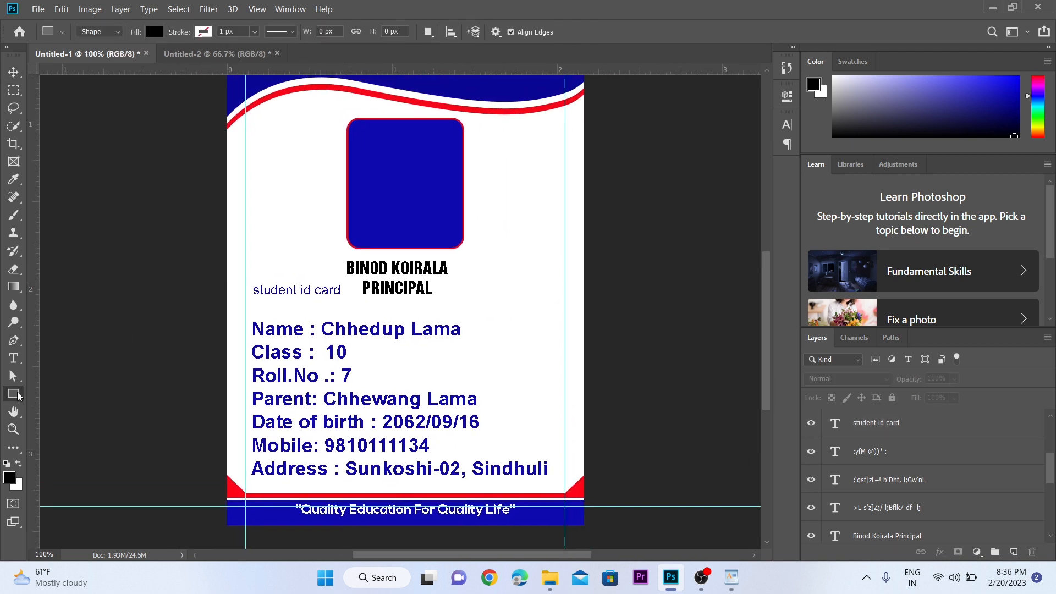
right_click(13, 394)
left_click(63, 392)
left_click_drag(191, 198, 630, 217)
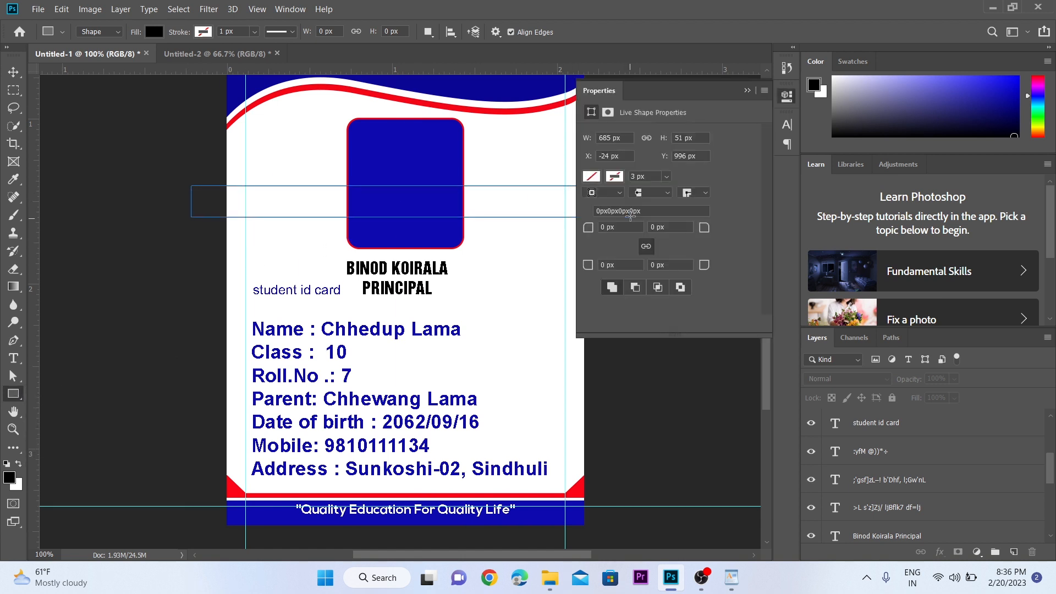
left_click(749, 94)
Send the black bar to the back of the layer stack, behind the photo frame, and deselect it.
key("v")
key("ctrl+shift+bracketleft")
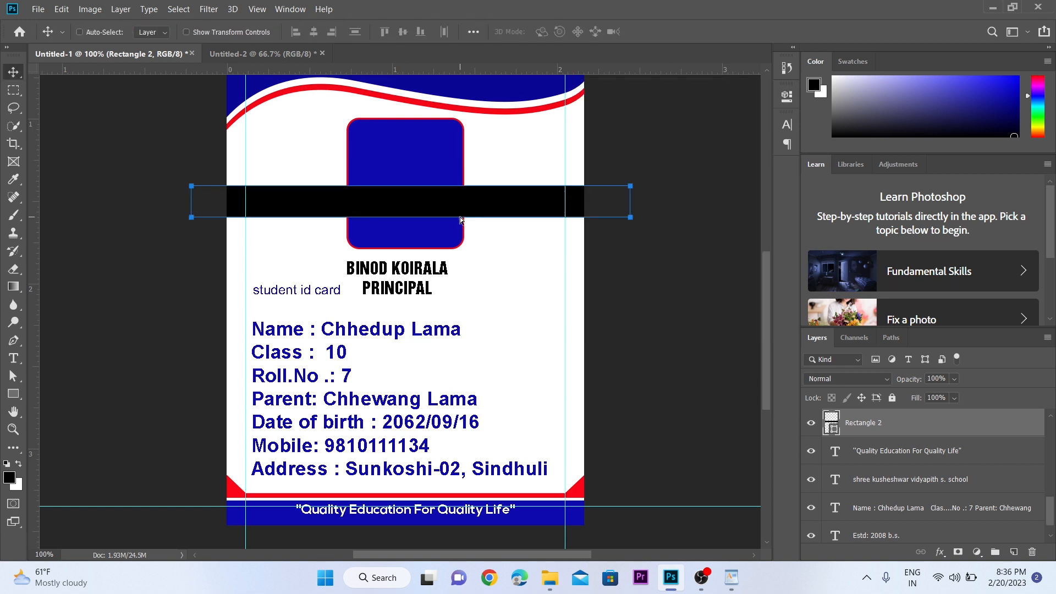
left_click(513, 238)
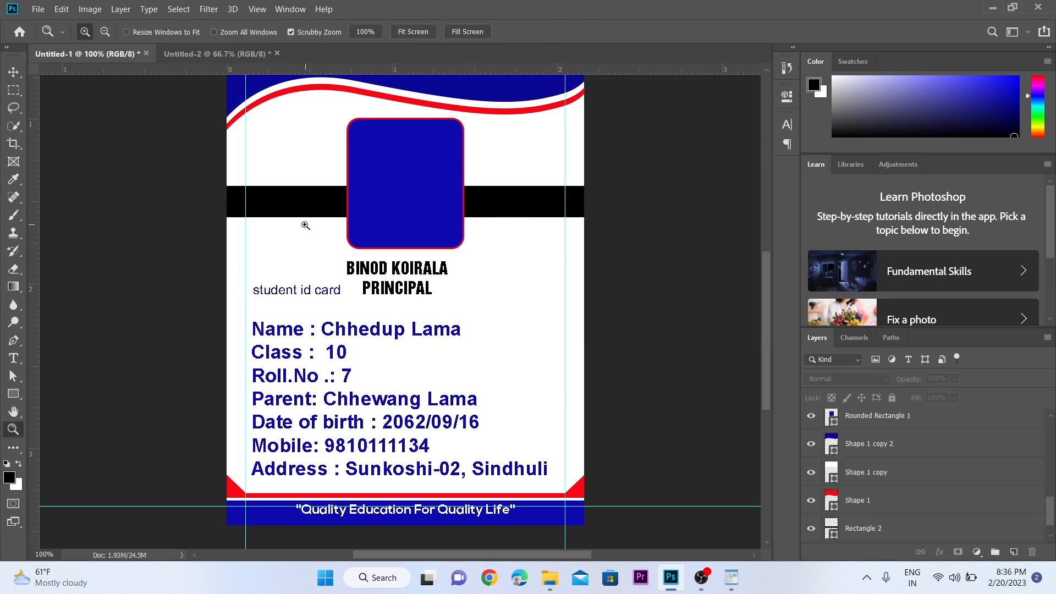
Sample the red of the footer's corner triangle and fill the black bar behind the photo frame with it.
scroll(308, 223, "up", 1)
left_click_drag(349, 176, 380, 144)
scroll(379, 310, "down", 6)
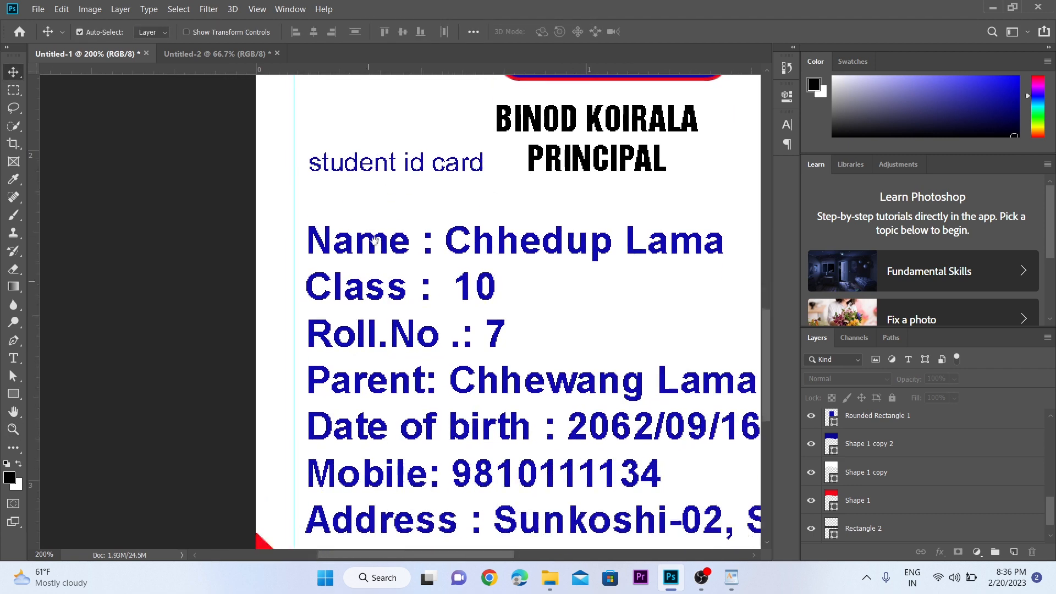
key("i")
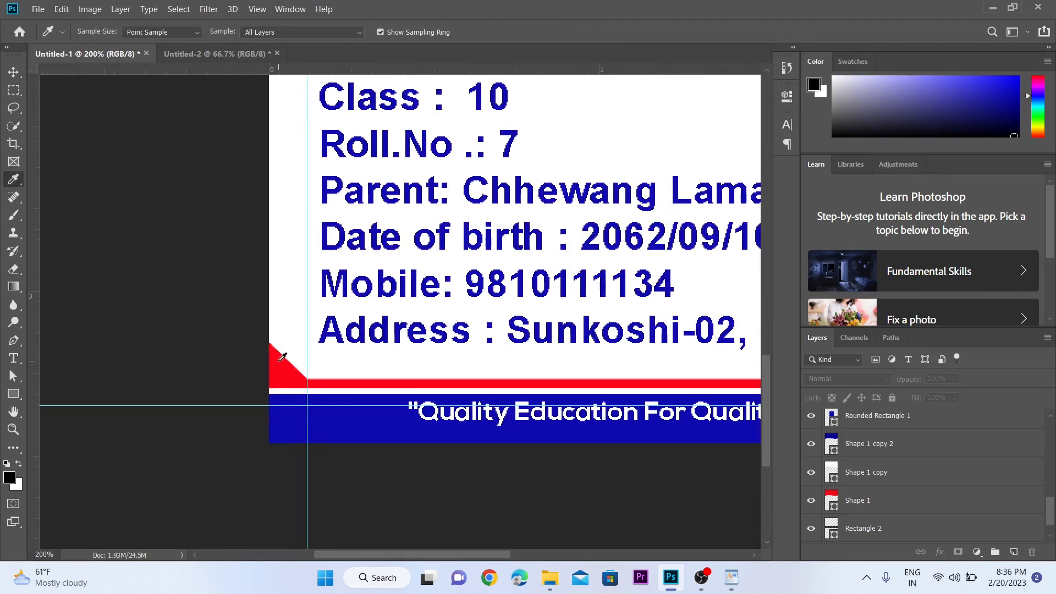
left_click(282, 356)
scroll(330, 336, "up", 6)
scroll(413, 259, "up", 5)
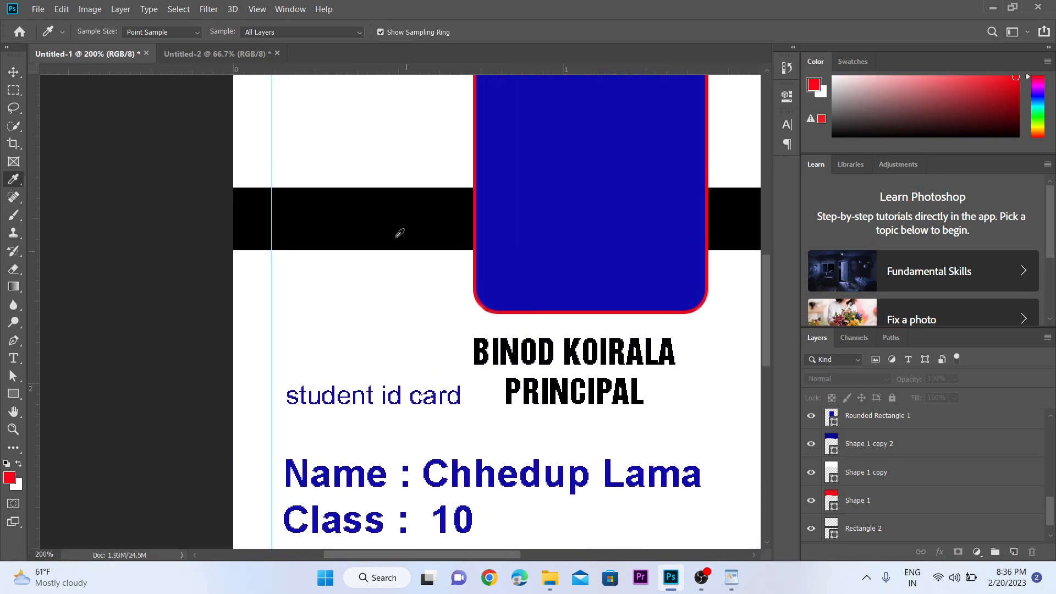
key("v")
left_click(384, 221)
key("alt+BackSpace")
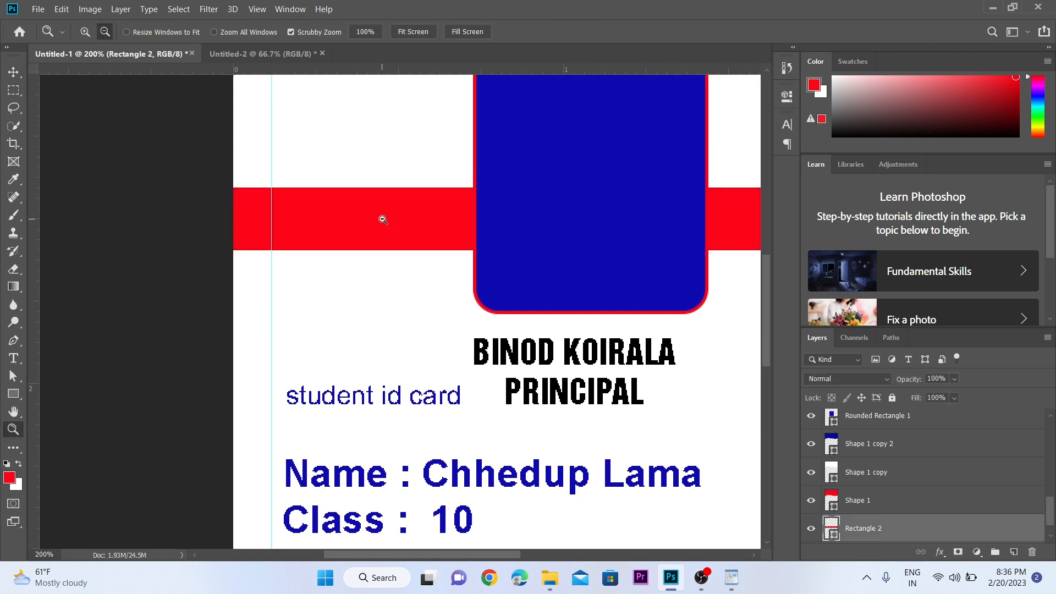
Nudge the red bar up a little so it sits near the photo frame's vertical middle.
left_click(383, 220, "alt")
key("shift+Up")
key("shift+Up")
key("shift+Up")
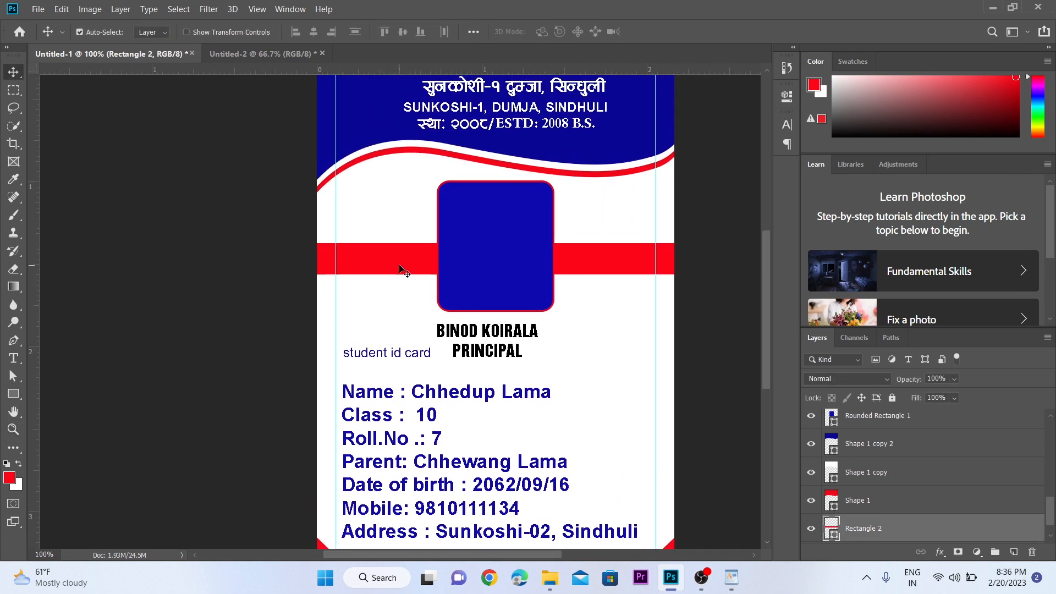
key("Down")
key("Down")
key("z")
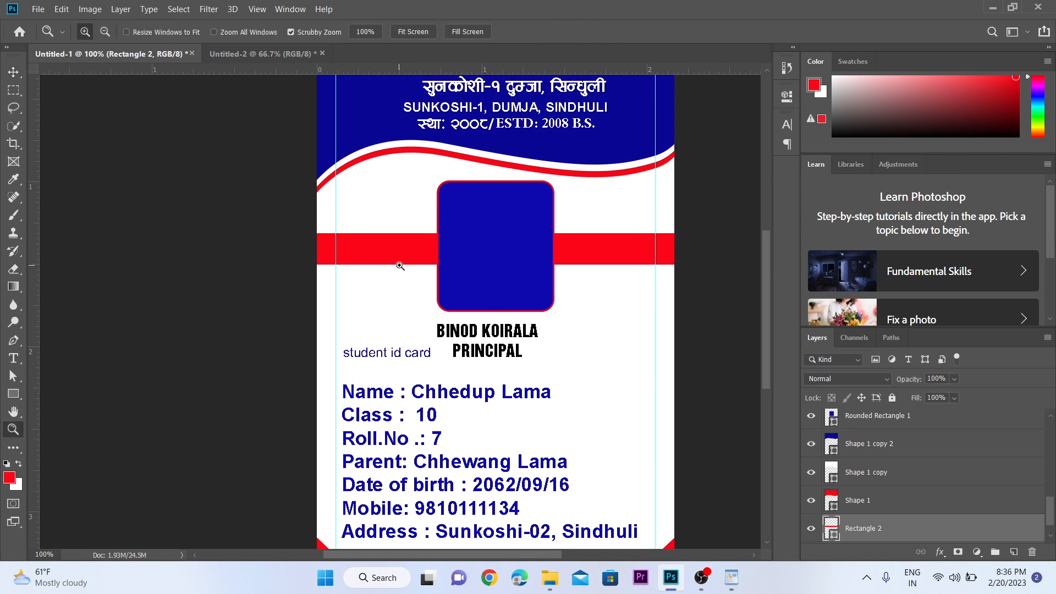
Delete the word "student" from the "student id card" text, keeping only "id card".
left_click(399, 266)
key("v")
key("t")
left_click(380, 354)
left_click_drag(377, 443, 229, 350)
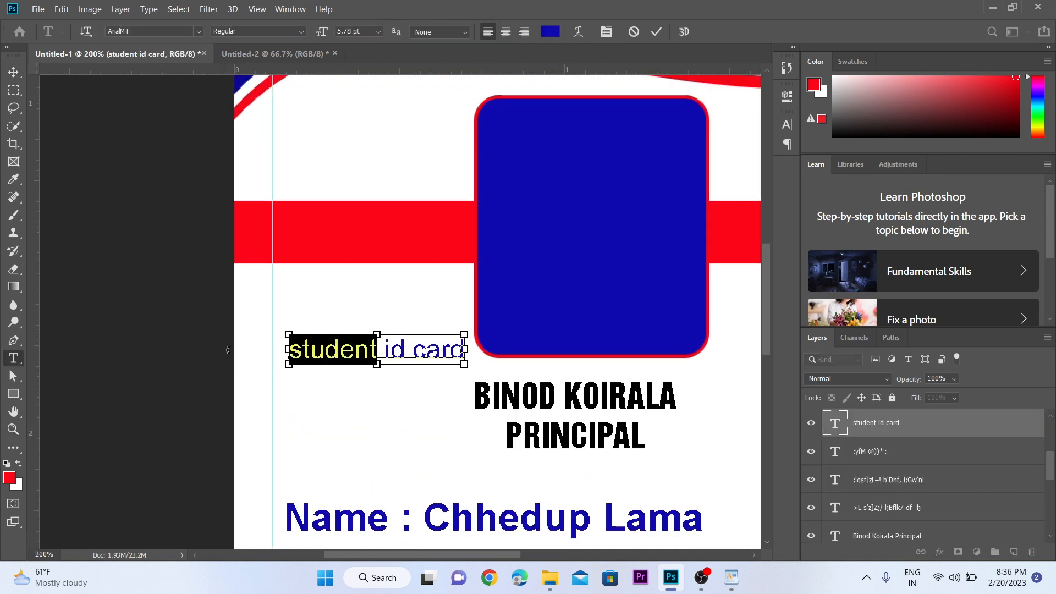
key("BackSpace")
key("ctrl+Return")
key("v")
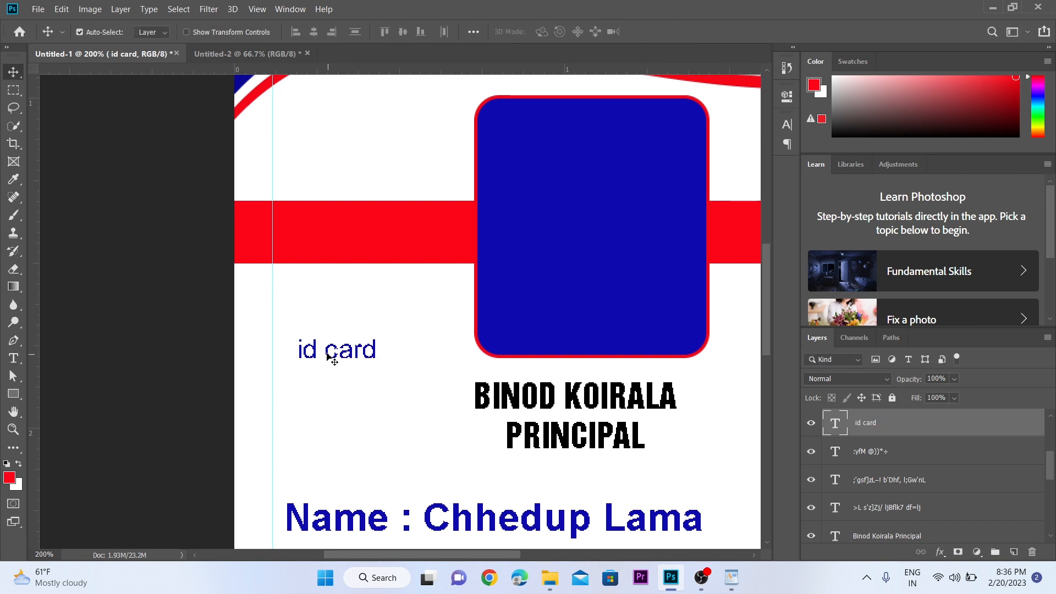
Duplicate the "id card" text onto the red bar left of the photo frame, change it to "student" and nudge it down.
left_click_drag(329, 357, 343, 225, "alt")
key("t")
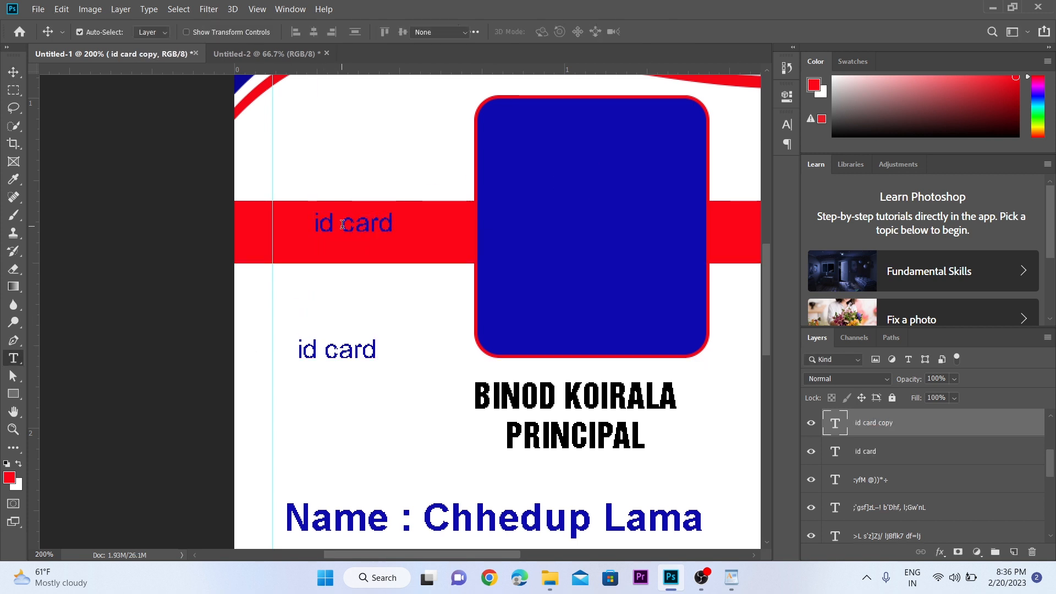
triple_click(342, 224)
type("student")
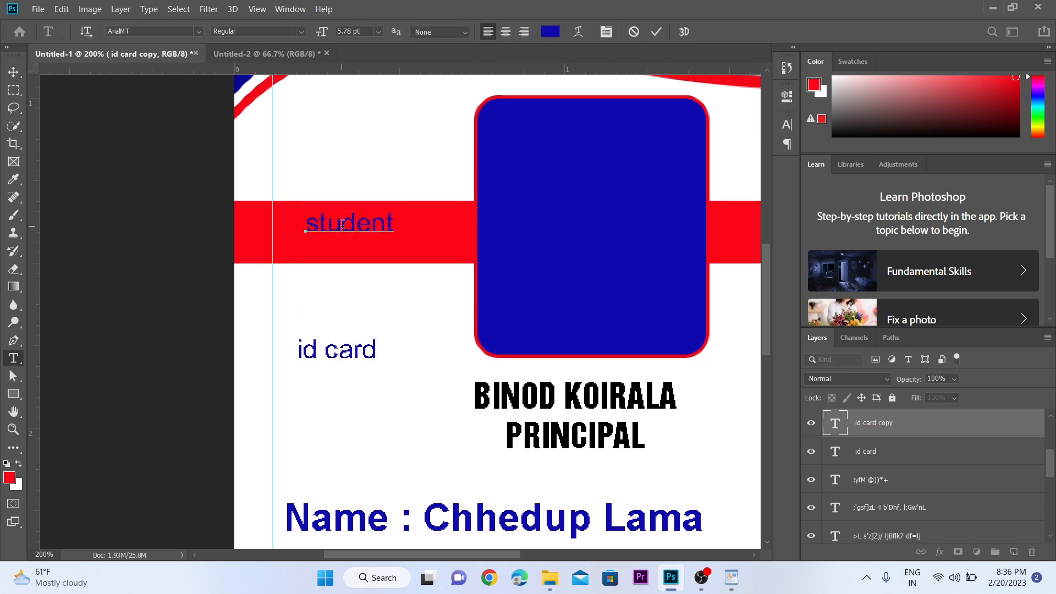
key("ctrl+Return")
key("v")
key("shift+Down")
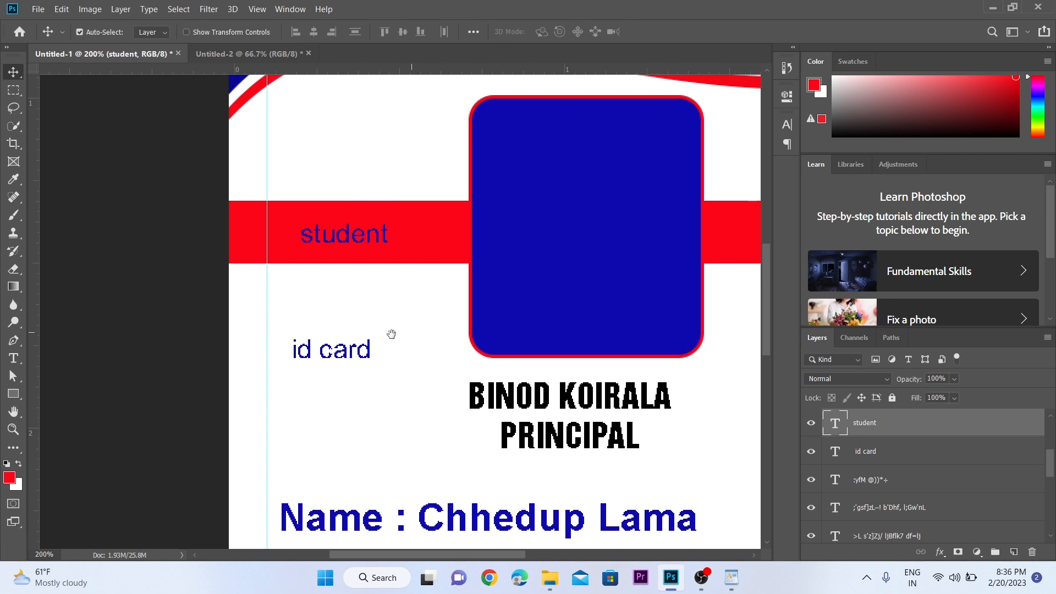
Move the "id card" text onto the red bar to the right of the photo frame.
scroll(391, 333, "right", 2)
left_click_drag(307, 356, 735, 241)
left_click_drag(611, 312, 522, 330)
left_click(531, 330)
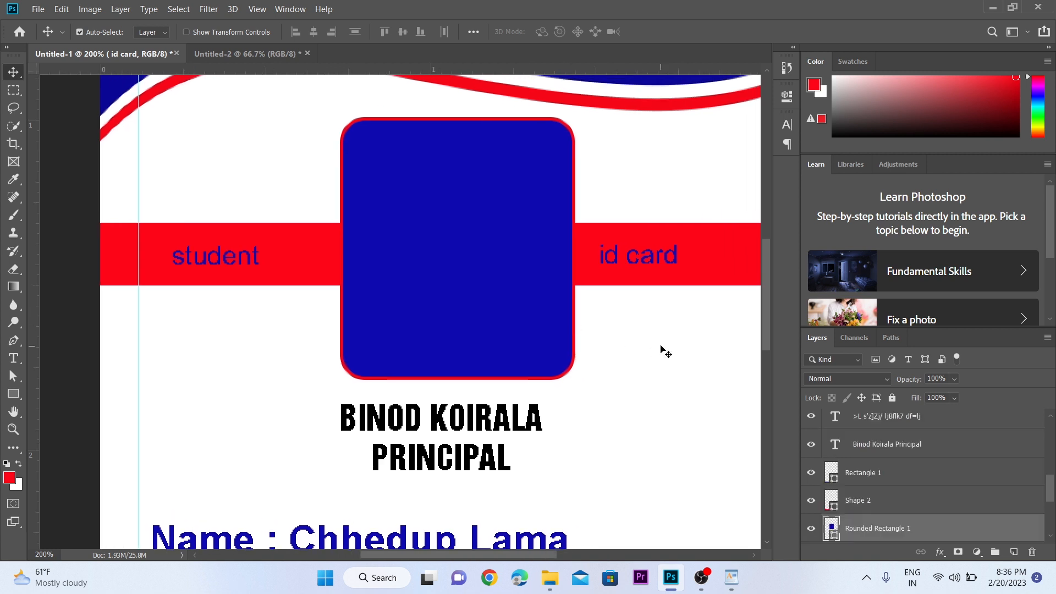
left_click(661, 348)
Set the font of both the "student" and "id card" texts to Helvetica Inserat LT Std Roman.
left_click(618, 260)
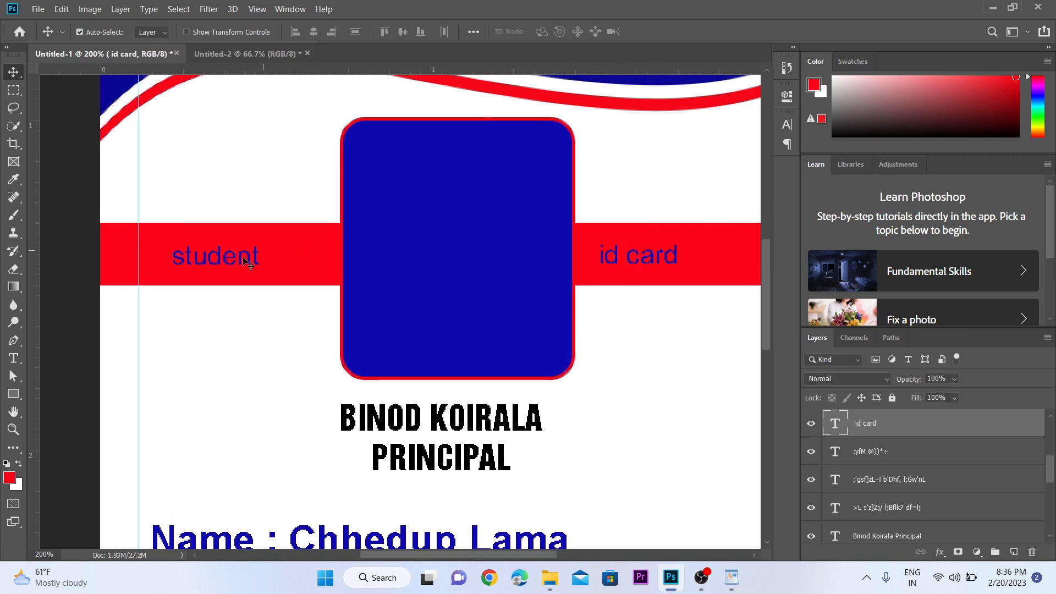
left_click(226, 263)
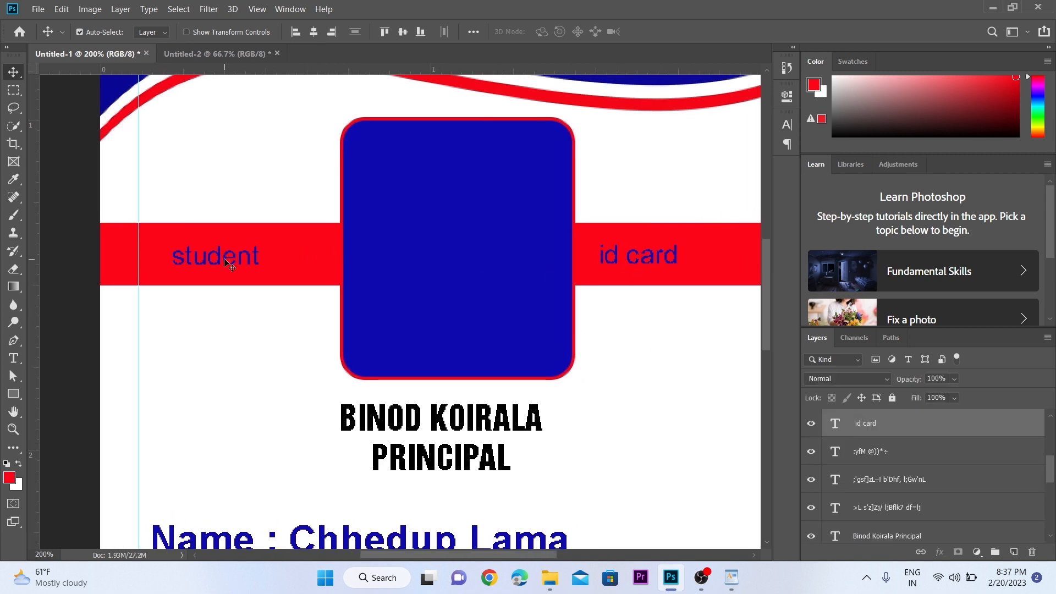
left_click(785, 126)
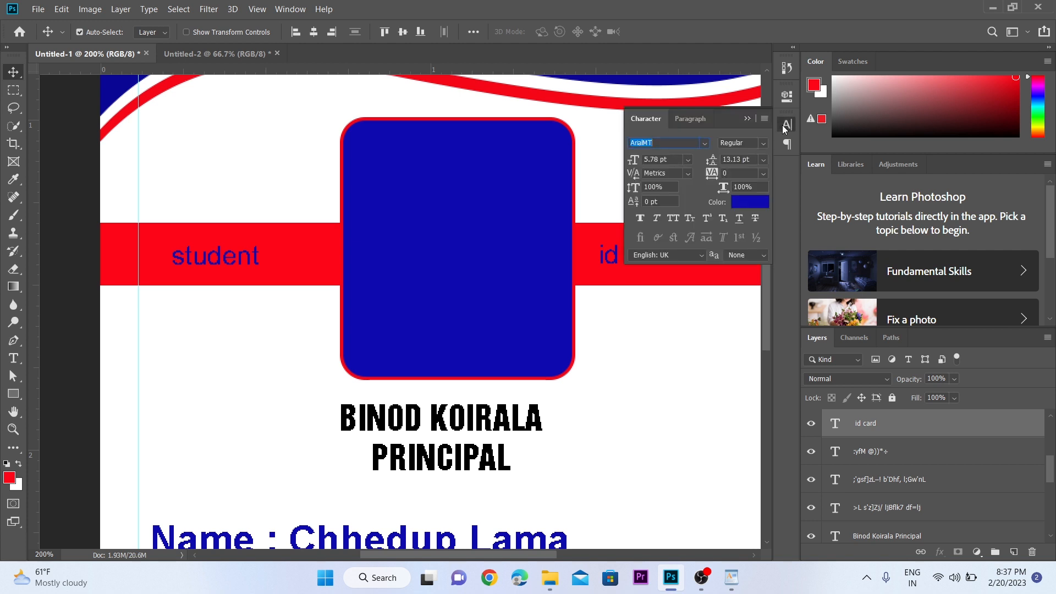
type("h")
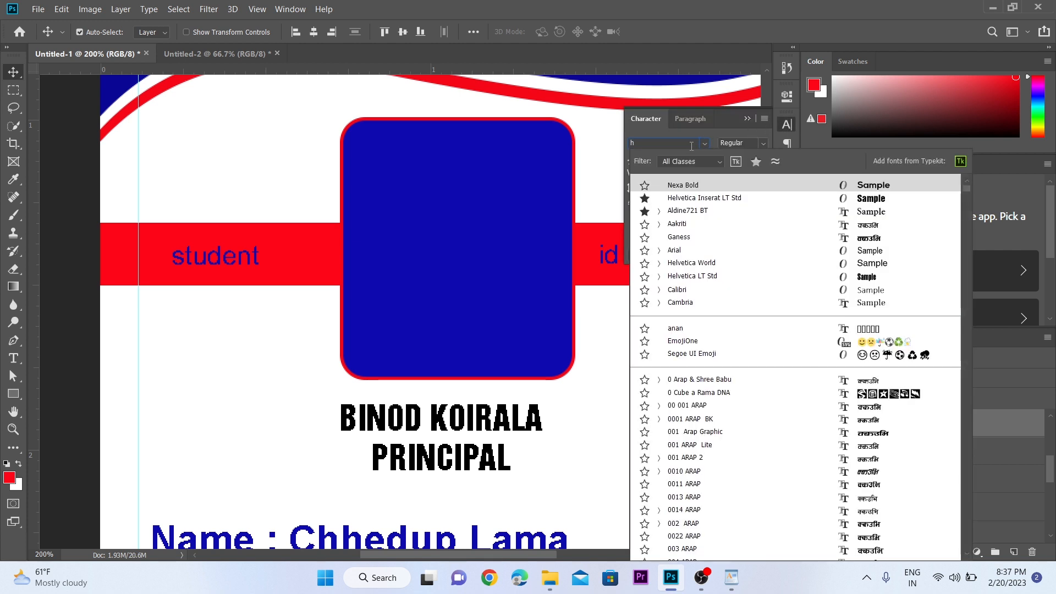
type("elveta")
key("BackSpace")
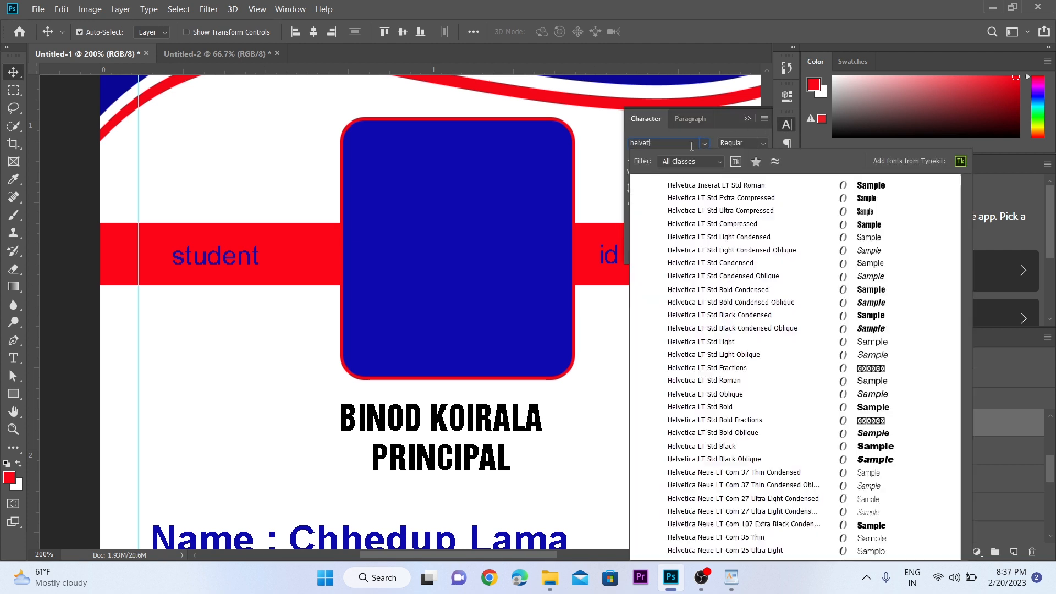
left_click(716, 185)
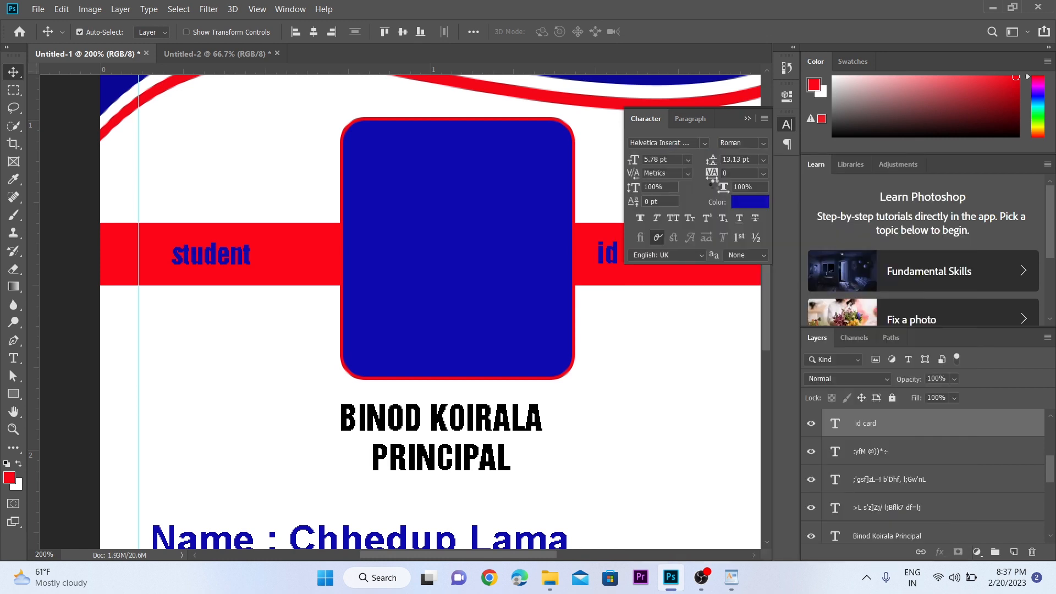
Set both bar texts to all caps with a font size of 10 pt.
left_click(680, 222)
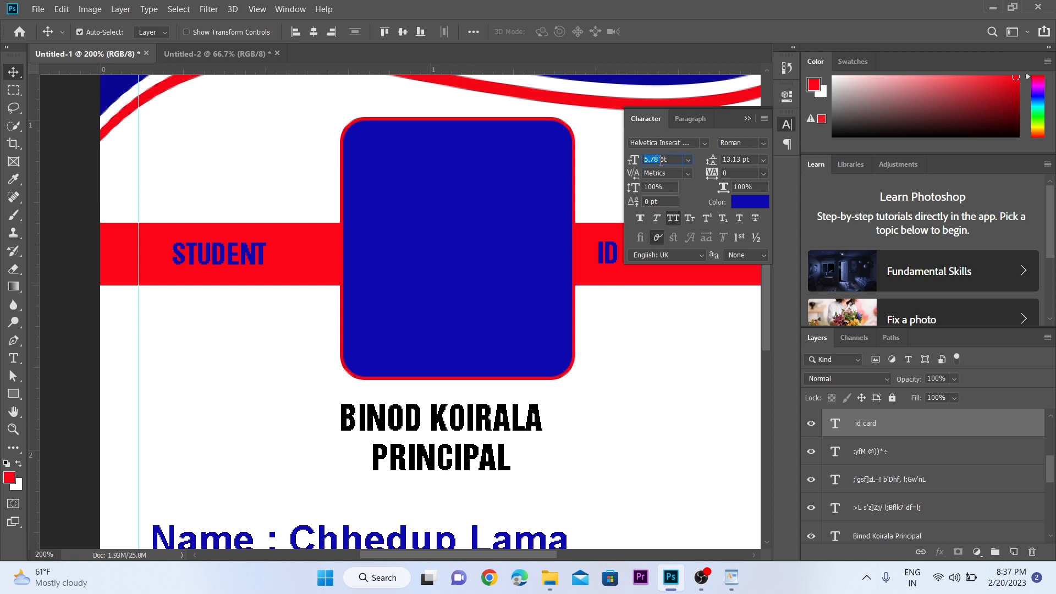
type("10")
key("Return")
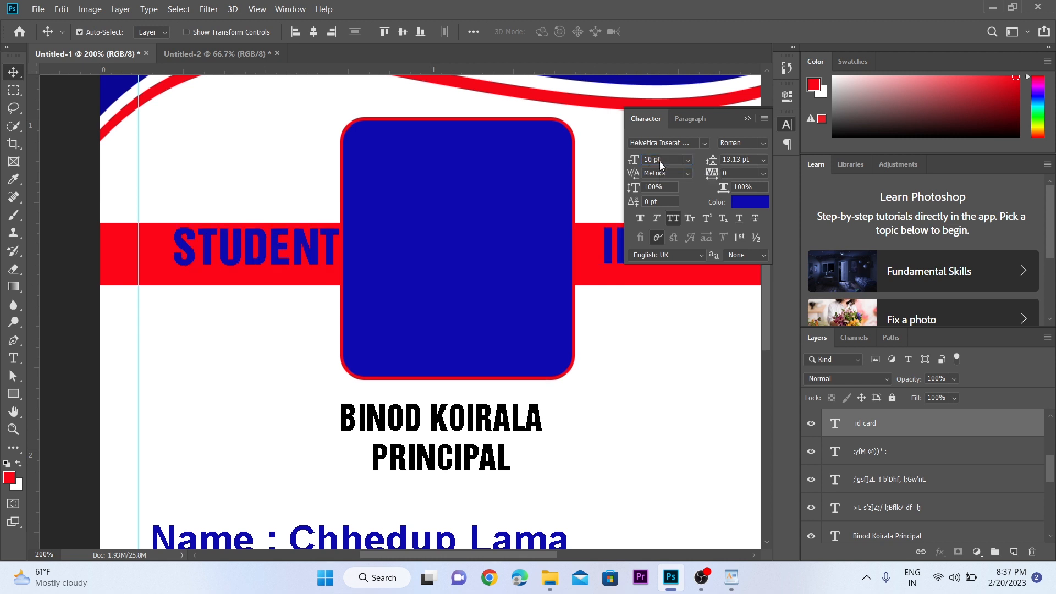
left_click(748, 118)
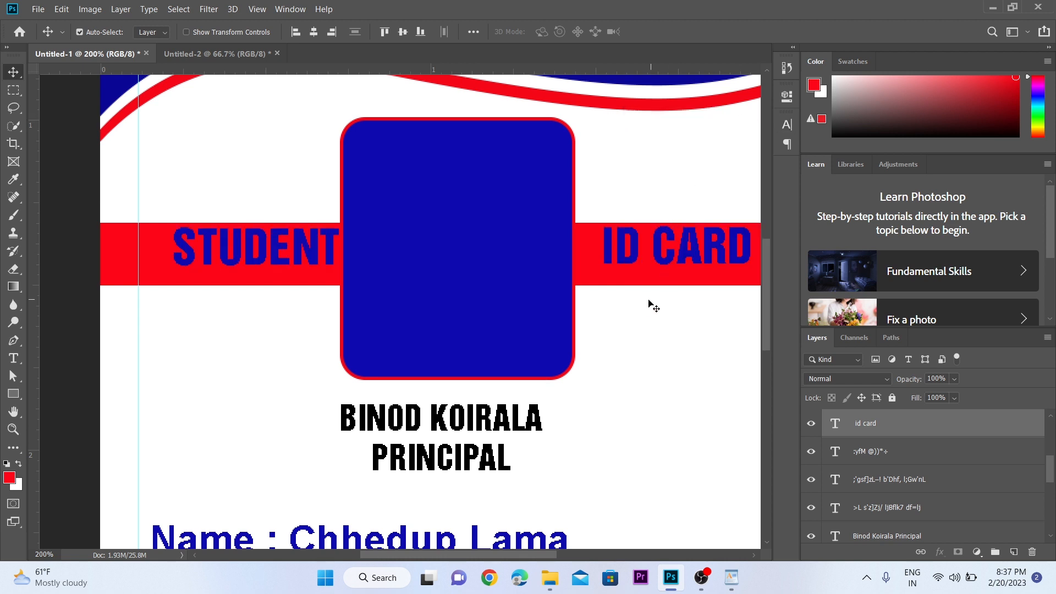
Nudge the STUDENT and ID CARD texts down together to centre them vertically in the red bar, and deselect them.
key("alt+space")
left_click(642, 304, "alt")
left_click_drag(642, 304, 639, 270)
key("v")
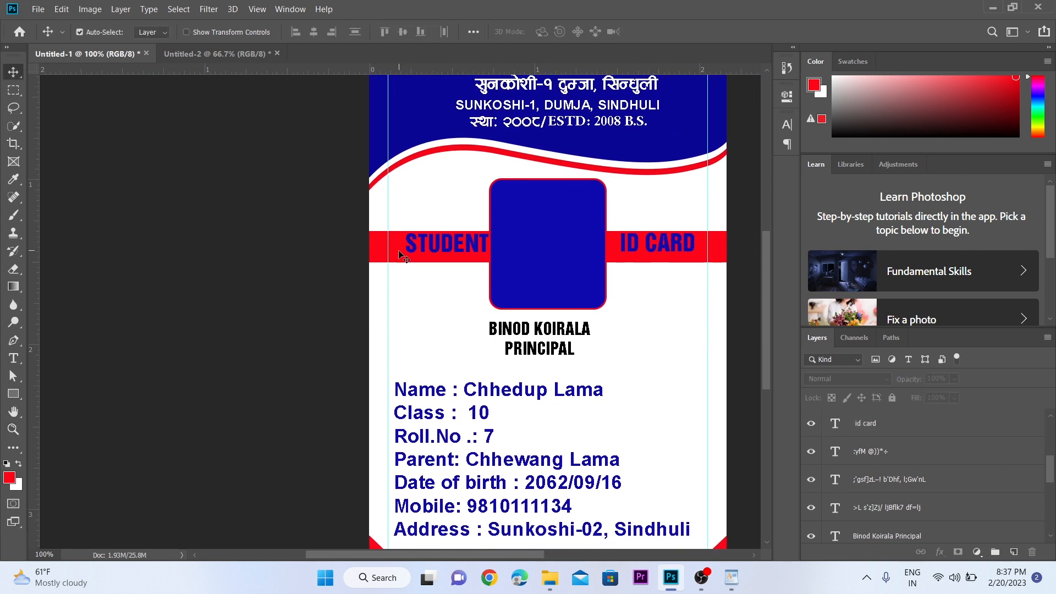
left_click(440, 248)
left_click(662, 238, "shift")
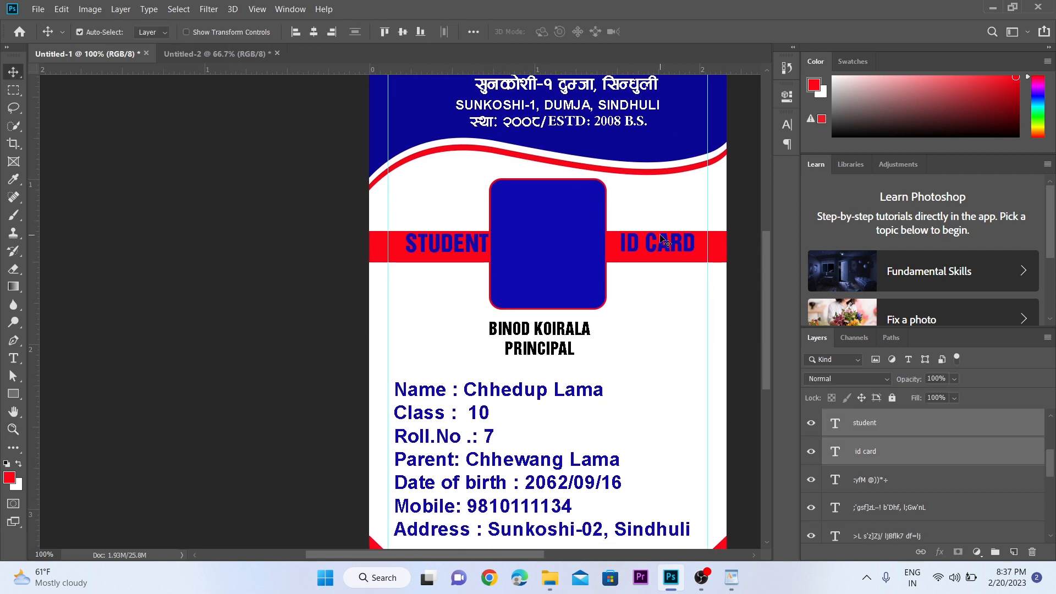
key("Down")
key("Down")
key("Down")
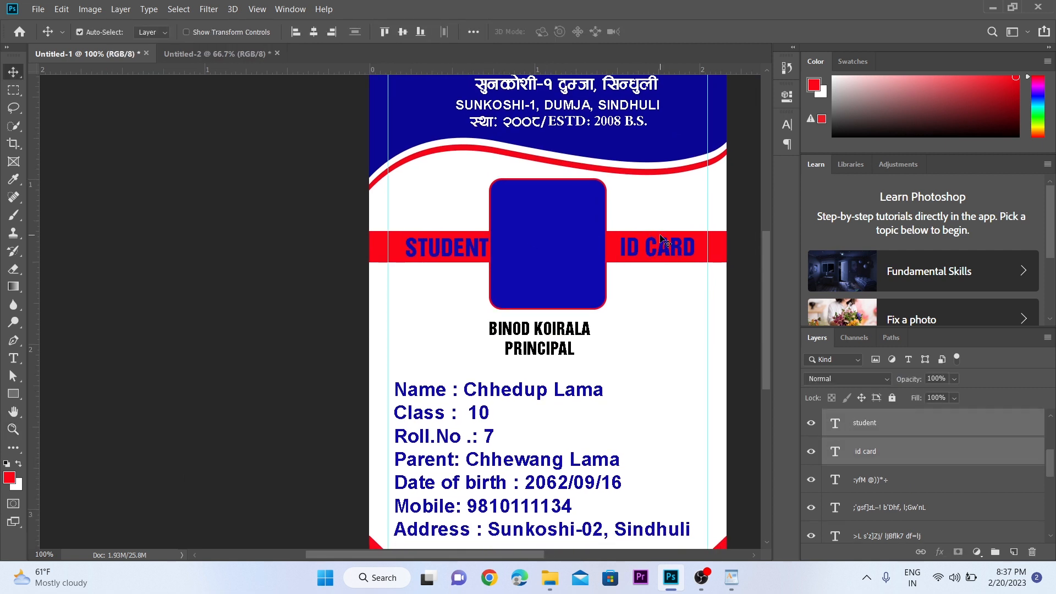
left_click(664, 302)
Fill the STUDENT and ID CARD texts on the red bar with the white background color.
key("z")
left_click(320, 300)
key("v")
left_click(502, 211)
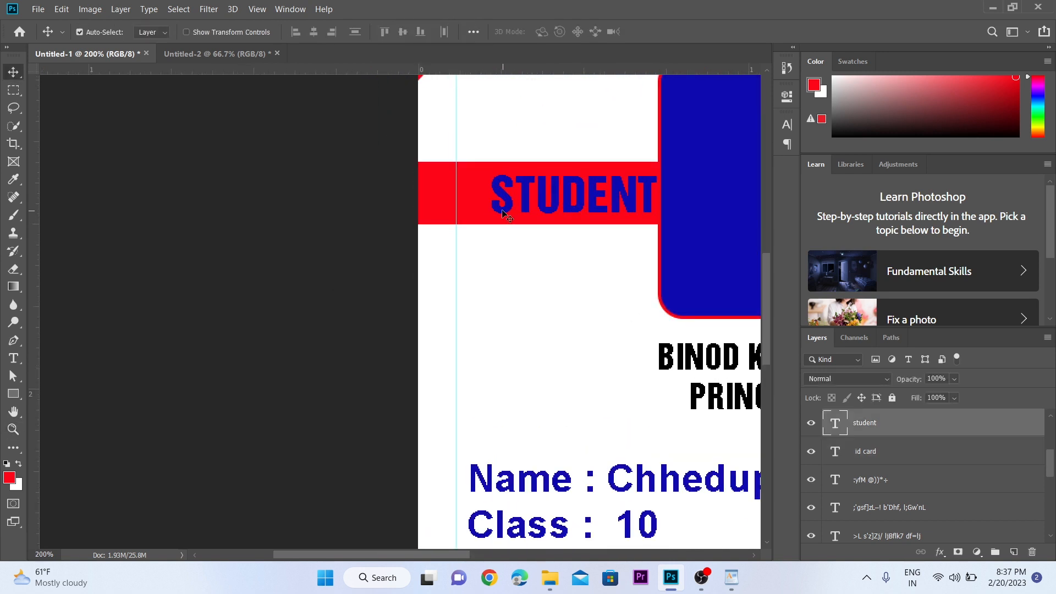
key("ctrl+BackSpace")
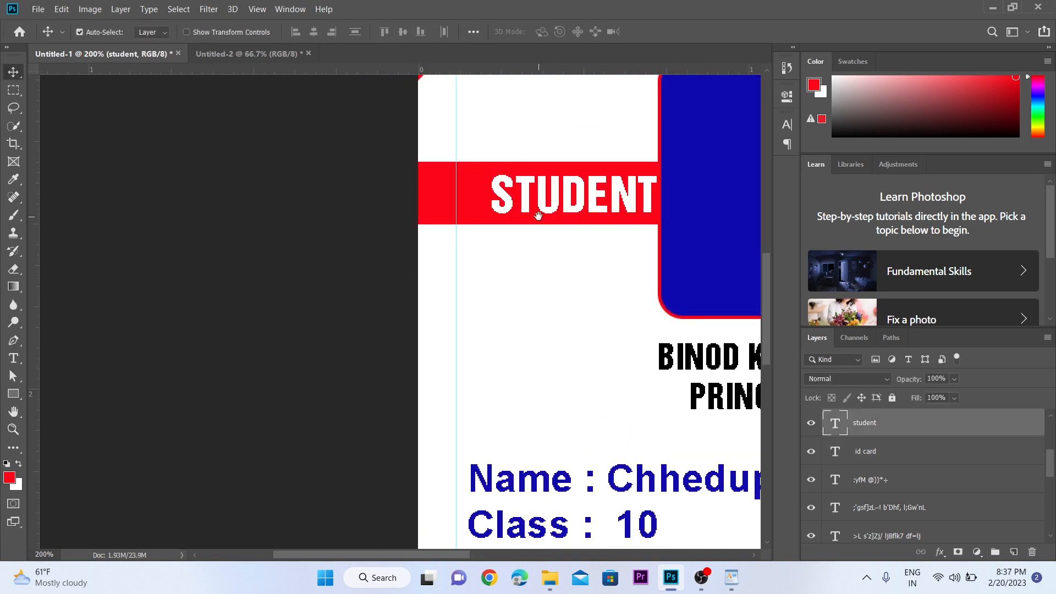
left_click_drag(538, 215, 363, 254)
left_click(494, 258)
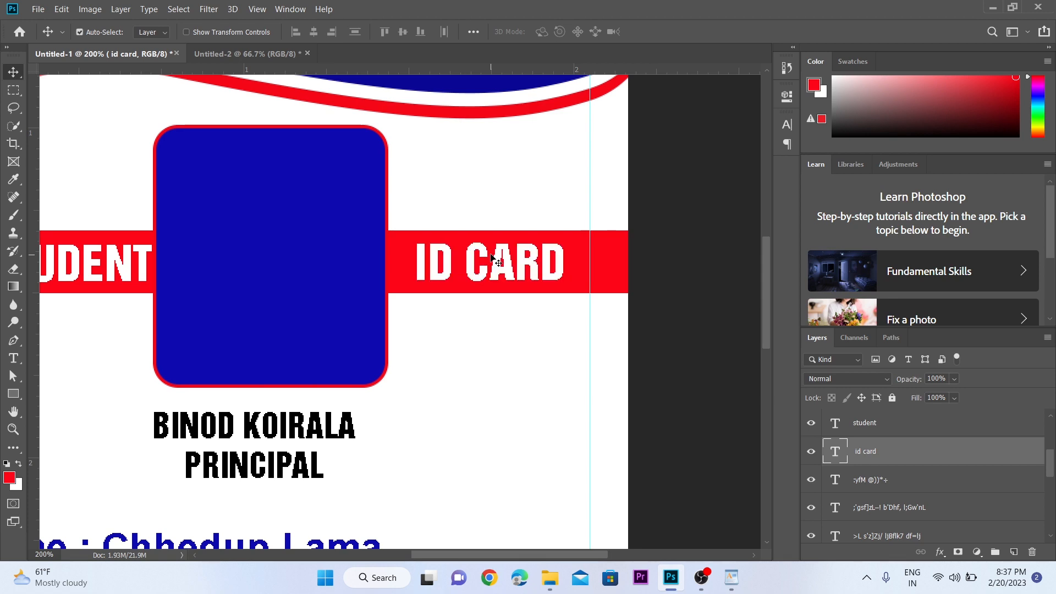
Nudge the STUDENT text slightly left, away from the edge of the photo frame.
key("z")
left_click(493, 255, "alt")
left_click(550, 247)
key("v")
left_click(179, 265)
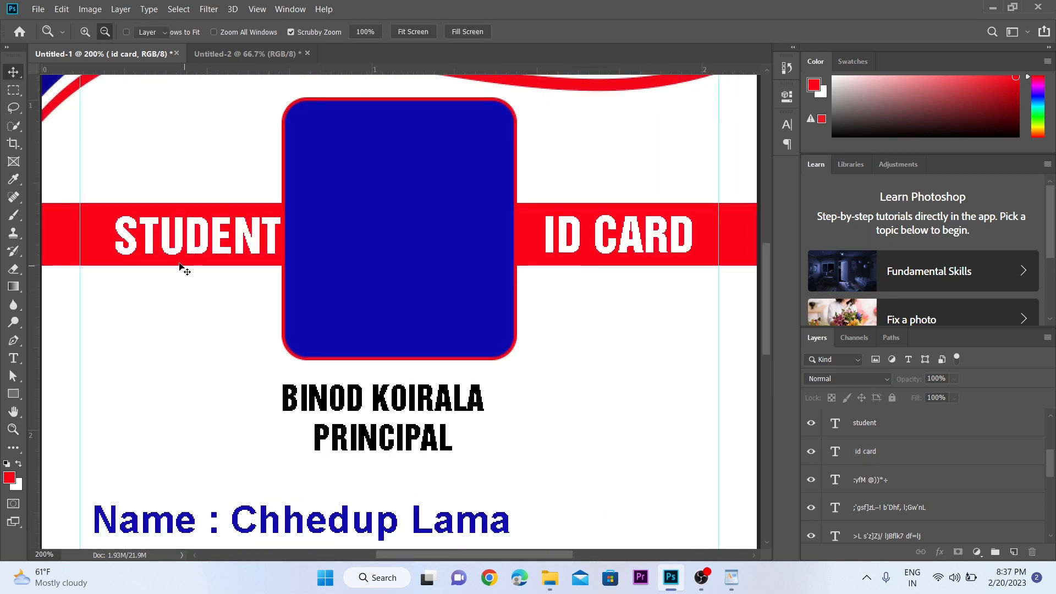
left_click(213, 237)
key("Left")
key("Left")
key("Left")
key("Left")
key("Left")
key("Left")
key("Left")
key("Left")
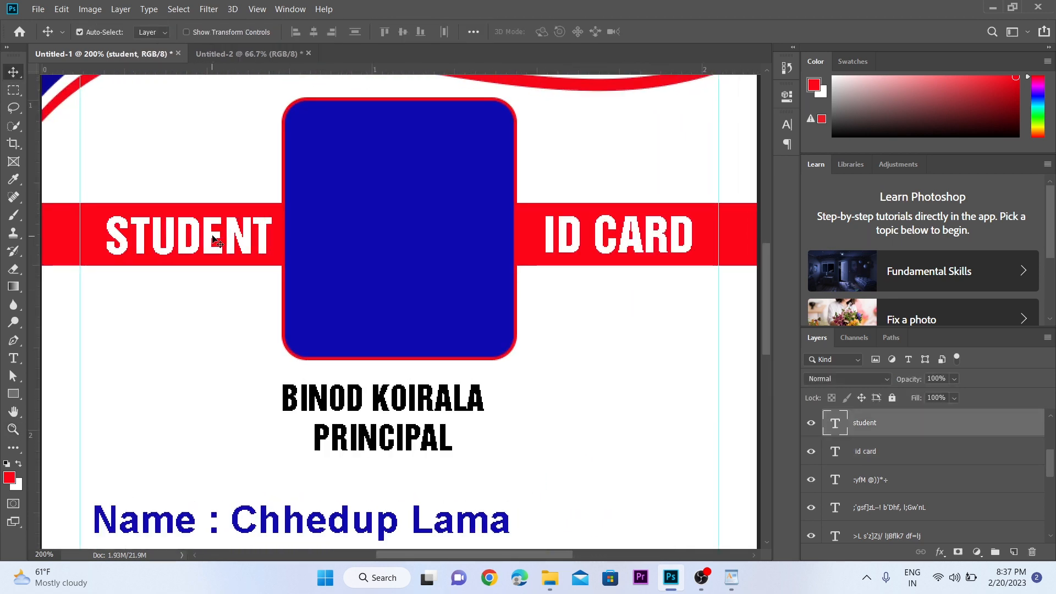
Nudge the ID CARD text left, closer to the photo frame, to balance the STUDENT text.
left_click(592, 245)
key("Left")
key("Left")
key("Left")
key("Left")
key("Left")
key("Left")
key("Left")
key("Left")
key("Left")
key("Left")
key("Left")
key("Left")
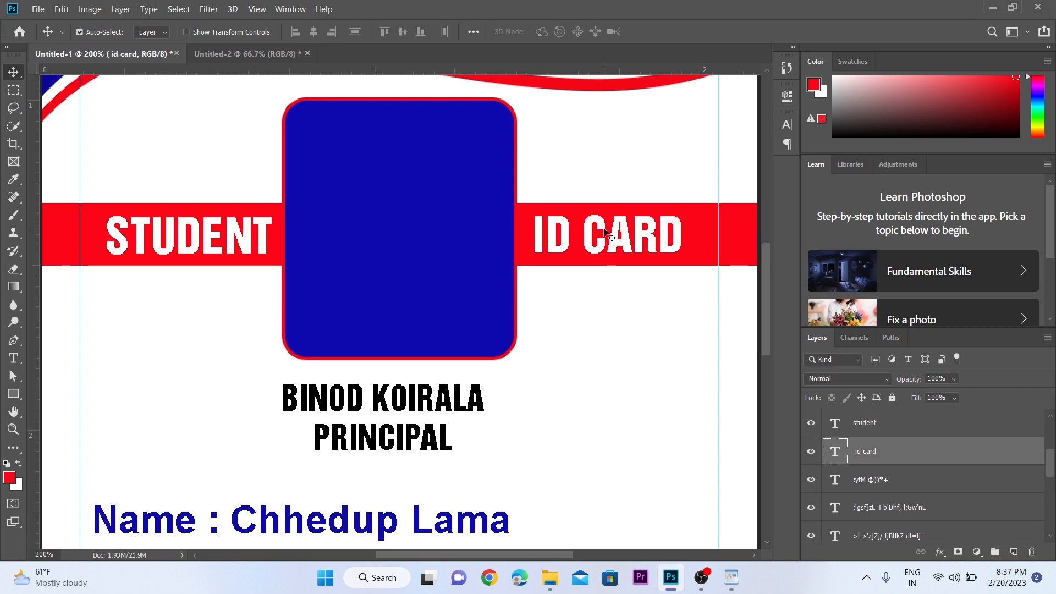
key("Left")
Review the whole card layout from the blue header down to the footer slogan.
key("z")
left_click(534, 229, "alt")
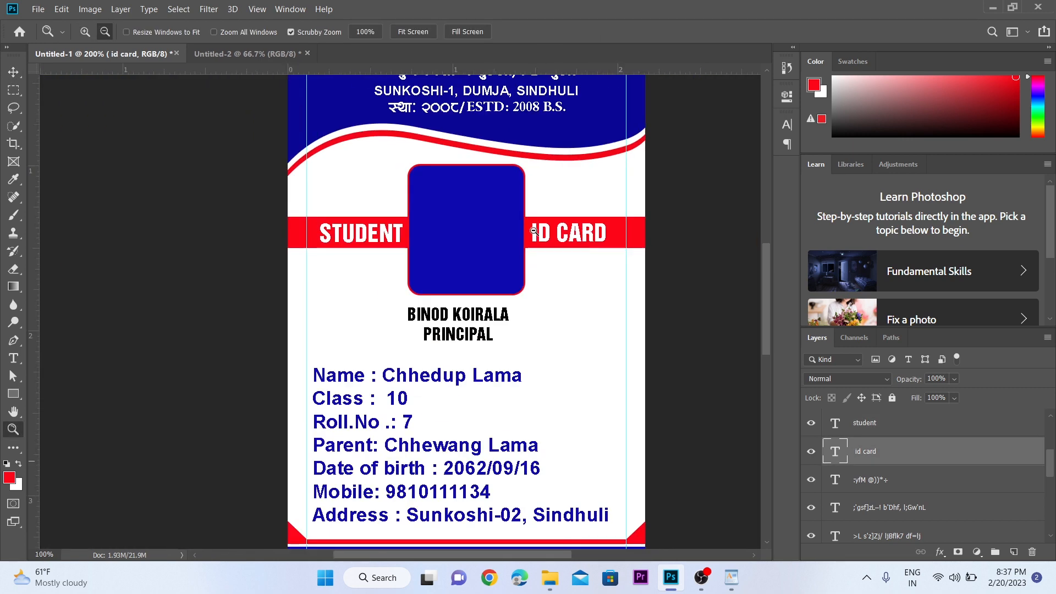
left_click(535, 229, "alt")
left_click_drag(620, 176, 575, 214)
left_click(441, 286)
left_click(443, 283, "alt")
left_click_drag(476, 264, 452, 239)
key("v")
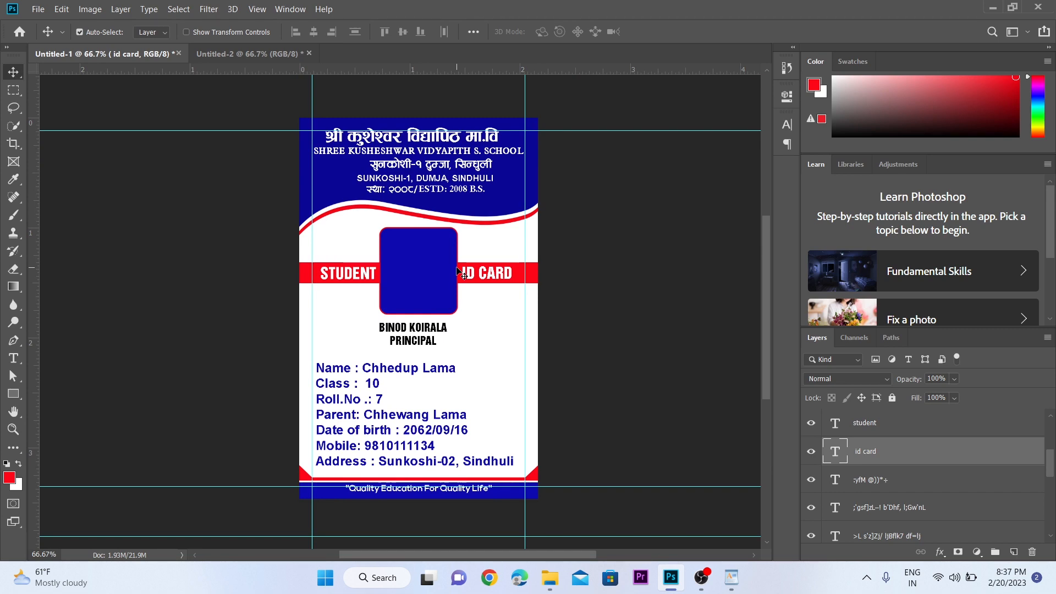
Set the foreground color to bright yellow and fill the large Nepali school name in the blue header with it.
key("z")
left_click(404, 186)
left_click(404, 184)
left_click_drag(405, 186, 457, 317)
left_click(427, 232)
key("v")
left_click(347, 145)
key("z")
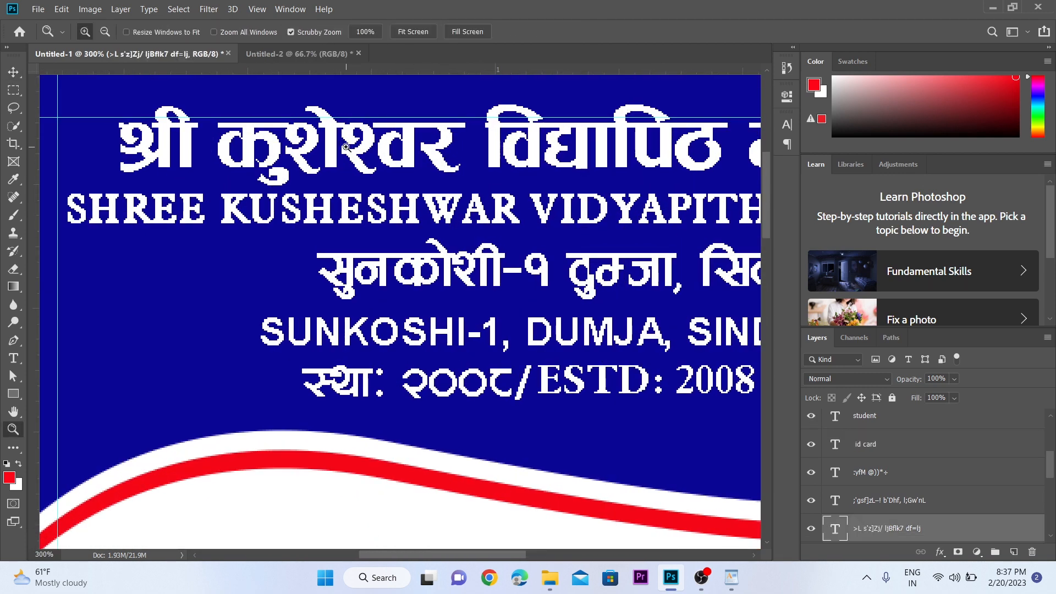
left_click(345, 145, "alt")
left_click(333, 125)
key("v")
scroll(337, 154, "up", 3)
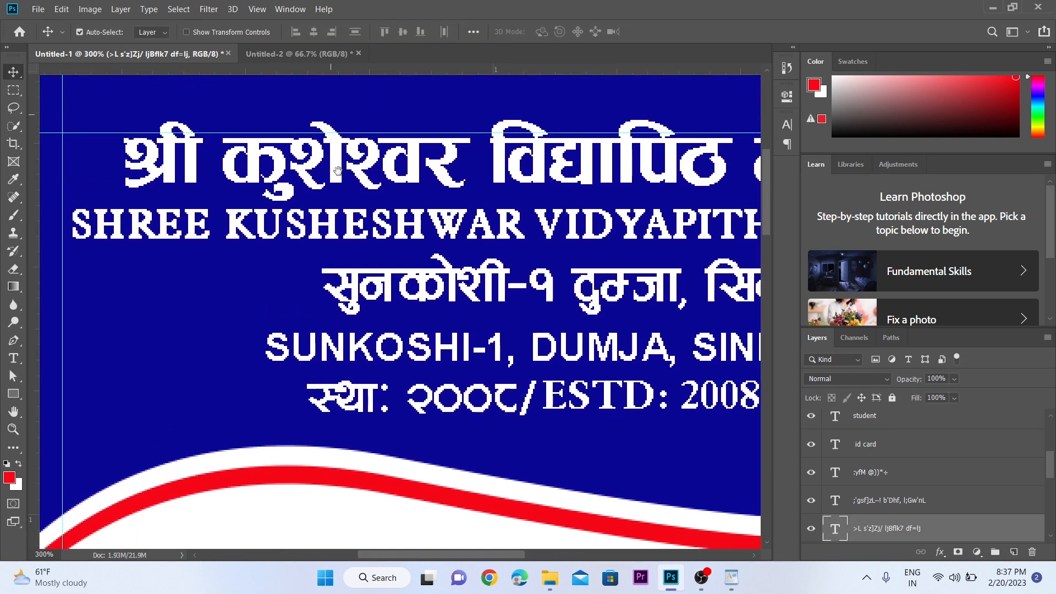
left_click(12, 483)
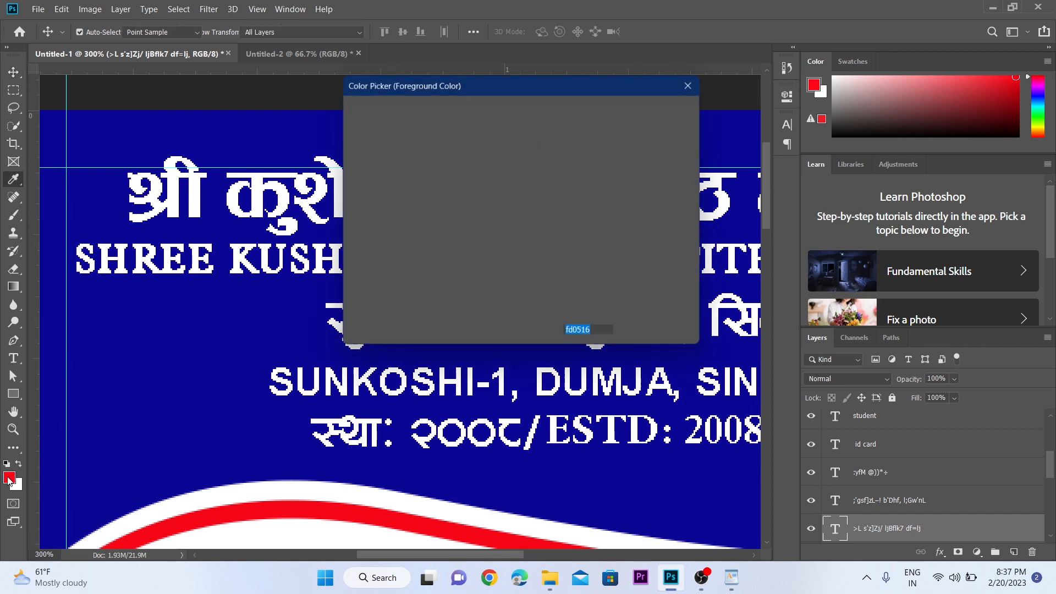
left_click_drag(539, 248, 539, 261)
left_click(630, 111)
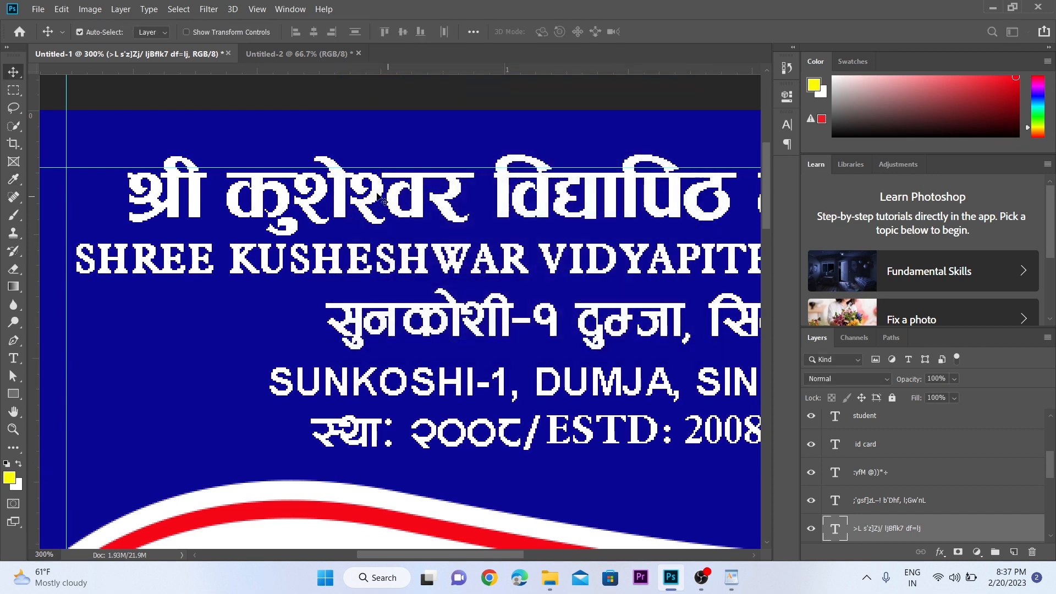
key("alt+BackSpace")
Fill the Nepali address line below the English school name with the yellow foreground color.
key("z")
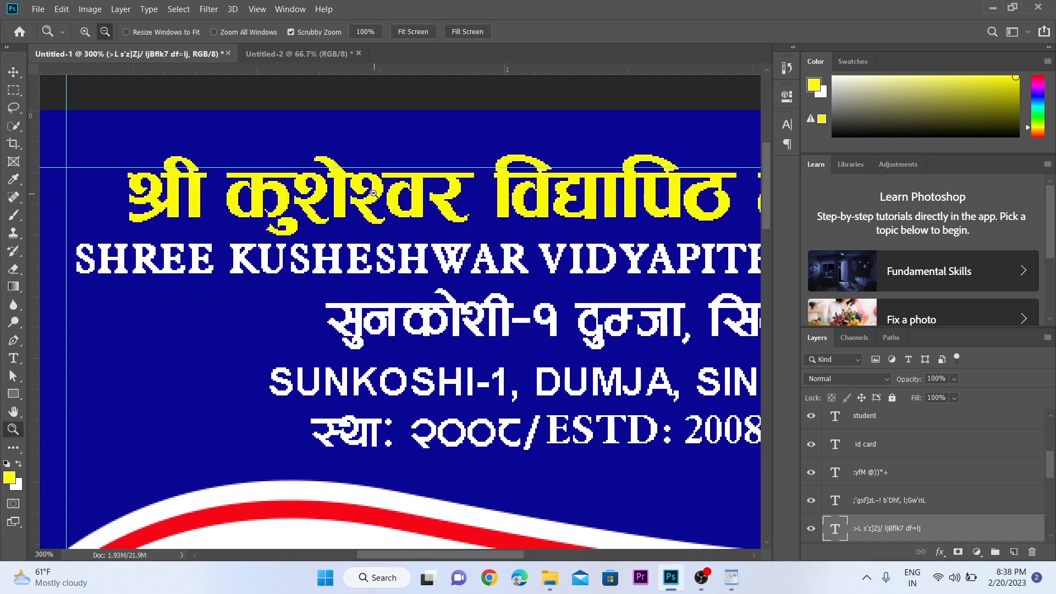
left_click(374, 195, "alt")
scroll(409, 193, "down", 1)
key("v")
left_click(446, 242)
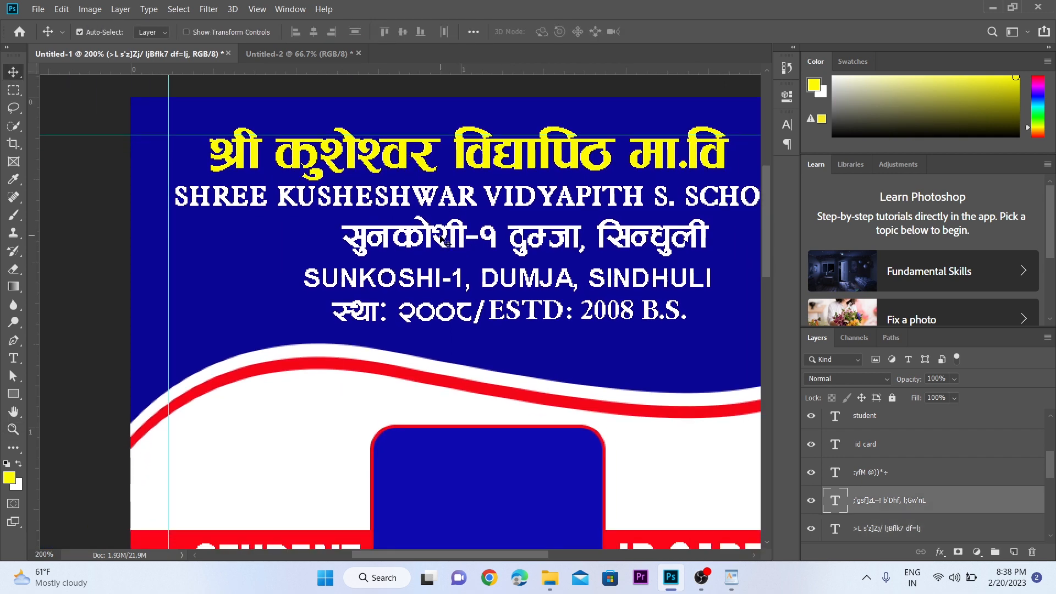
key("alt+BackSpace")
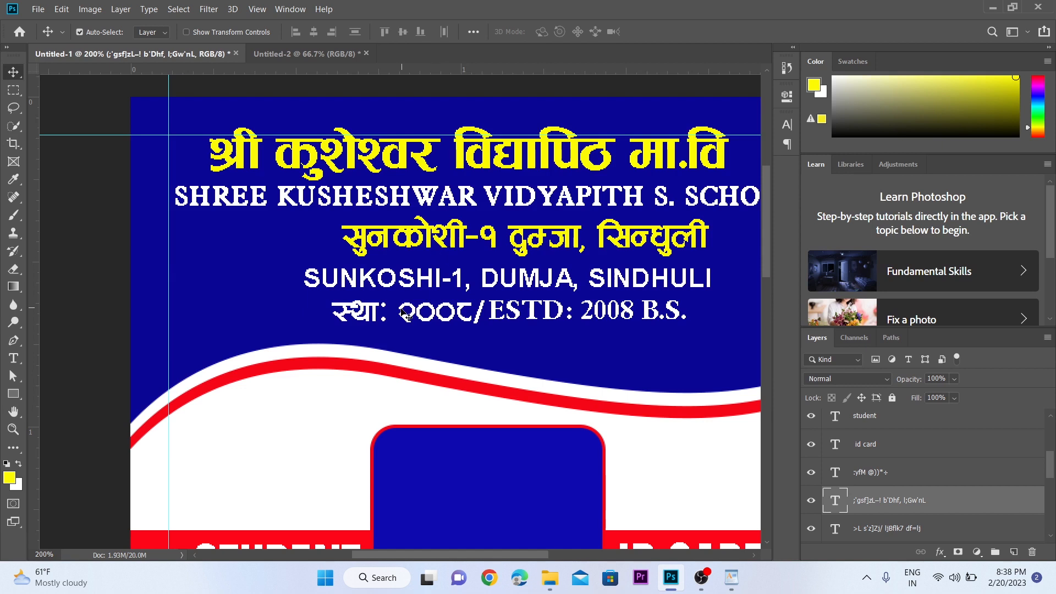
Fill both parts of the establishment line, the Nepali text and ESTD: 2008 B.S., with yellow.
left_click(404, 314)
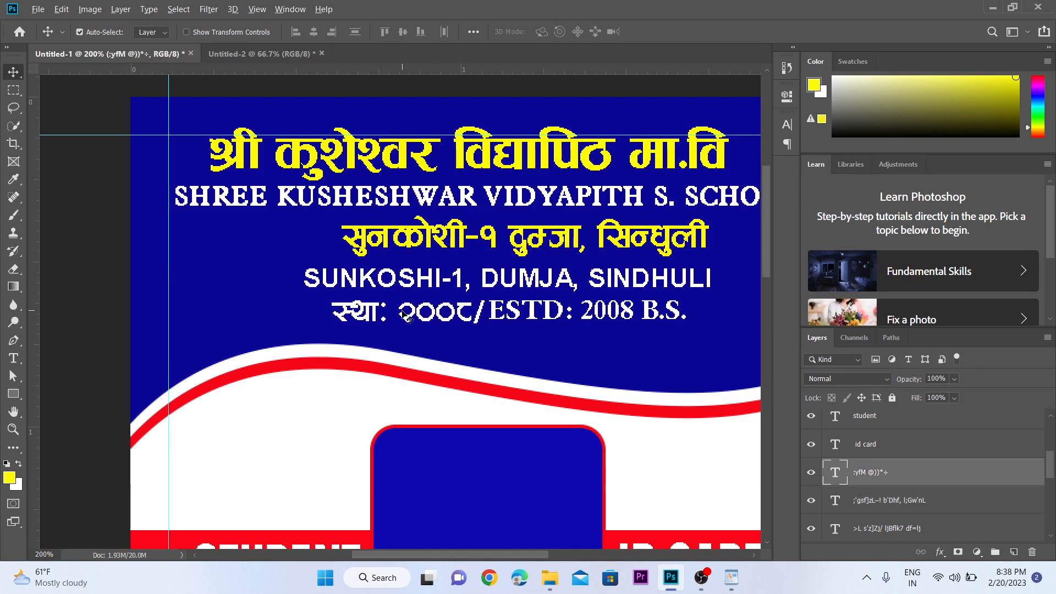
left_click(626, 312)
key("alt+BackSpace")
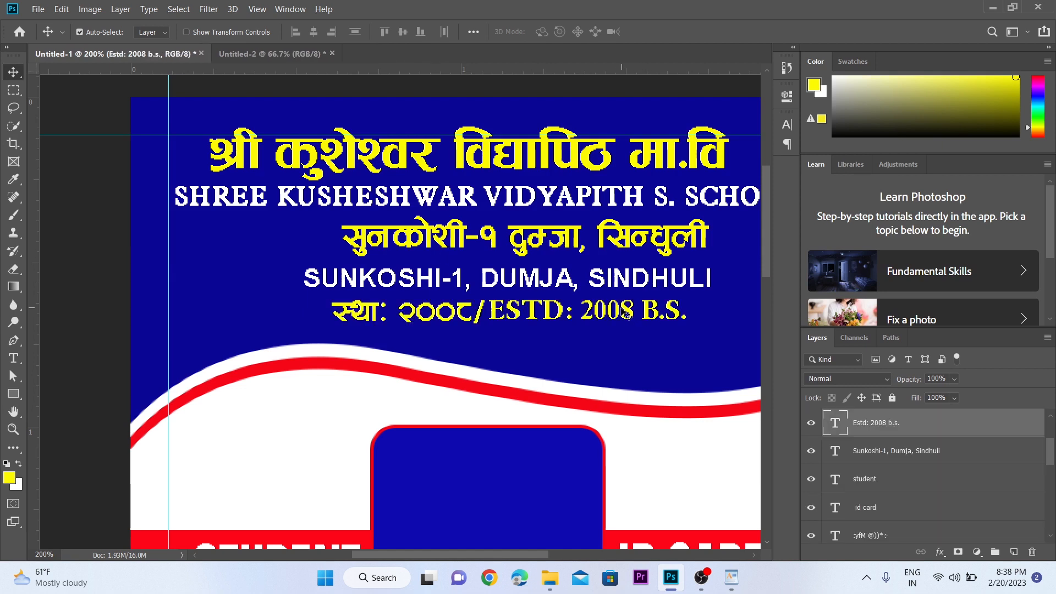
Nudge the SUNKOSHI-1, DUMJA, SINDHULI line slightly up, away from the establishment line.
left_click(567, 290)
key("Up")
key("Up")
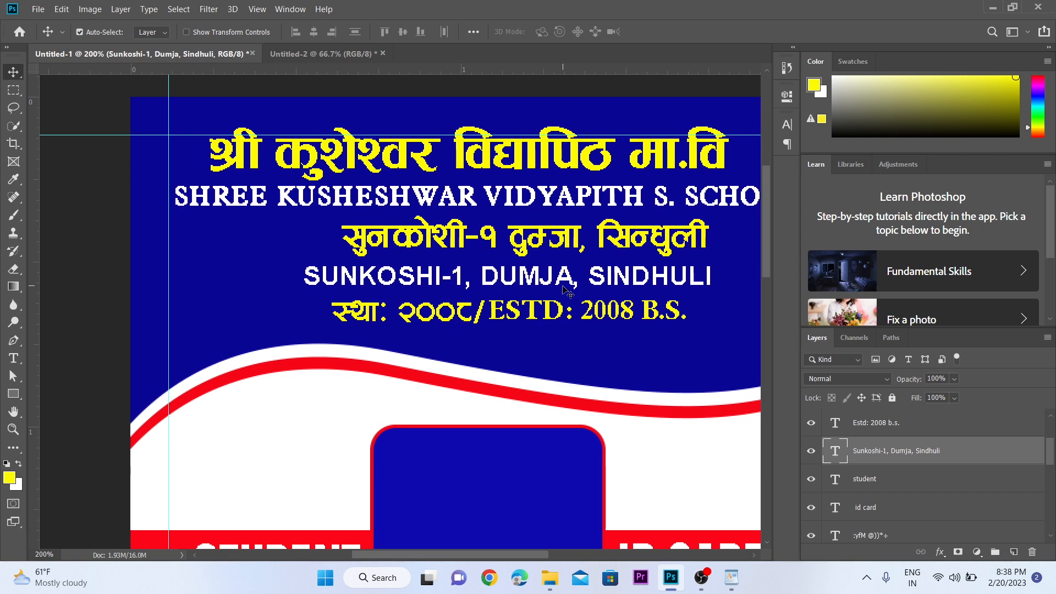
Fill the "Quality Education For Quality Life" slogan in the blue footer with the yellow foreground color.
key("z")
left_click(541, 281, "alt")
left_click_drag(539, 302, 535, 248)
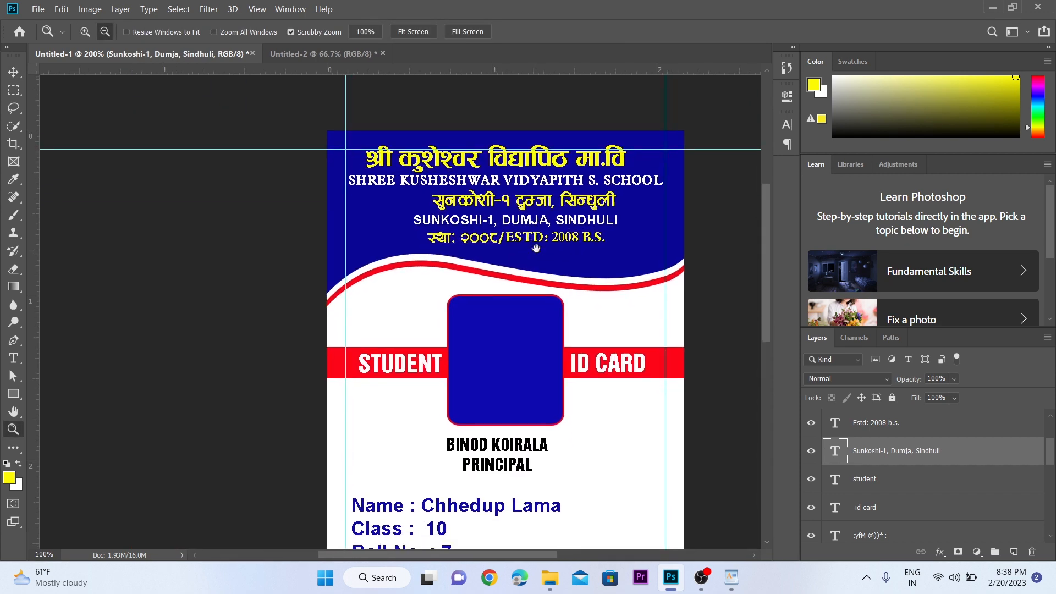
left_click_drag(554, 394, 552, 189)
left_click_drag(550, 414, 532, 345)
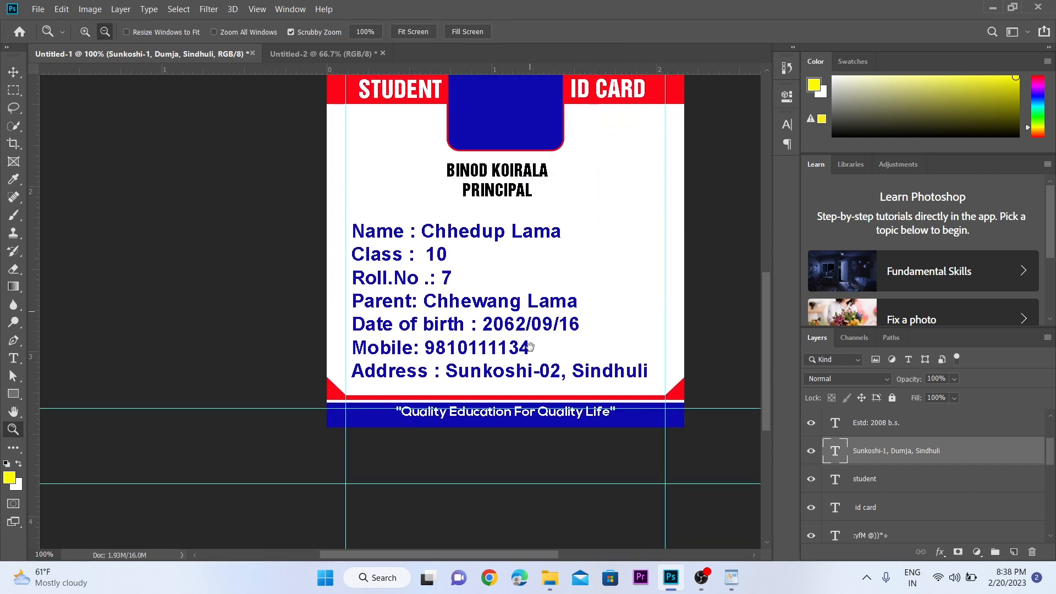
left_click(456, 404)
left_click(456, 404)
left_click(458, 413, "ctrl")
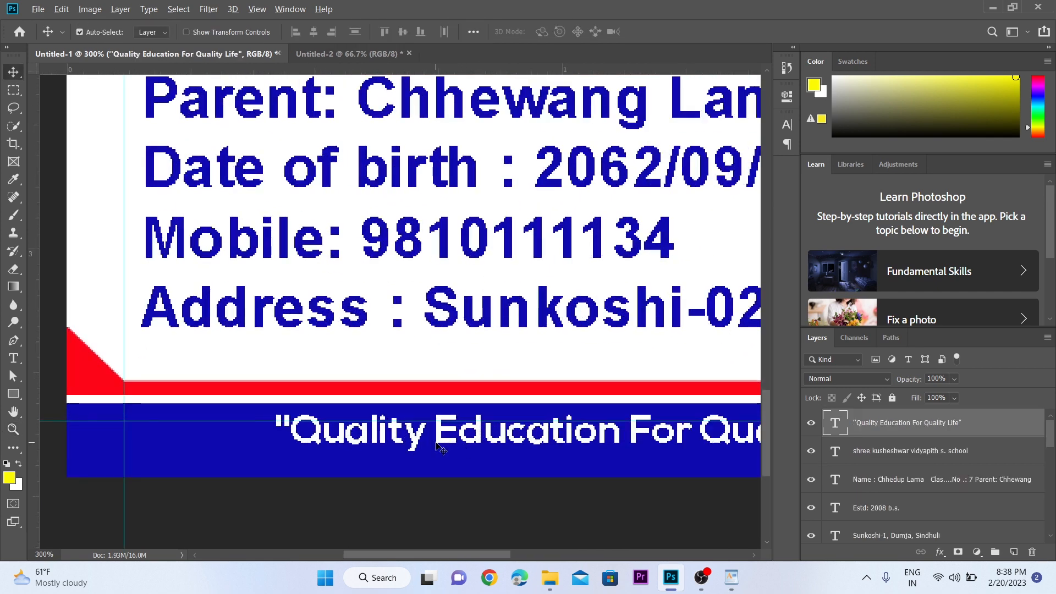
key("alt+BackSpace")
Review the recolored card from the footer slogan up to the header texts, with no layer left selected.
key("z")
left_click(435, 443, "alt")
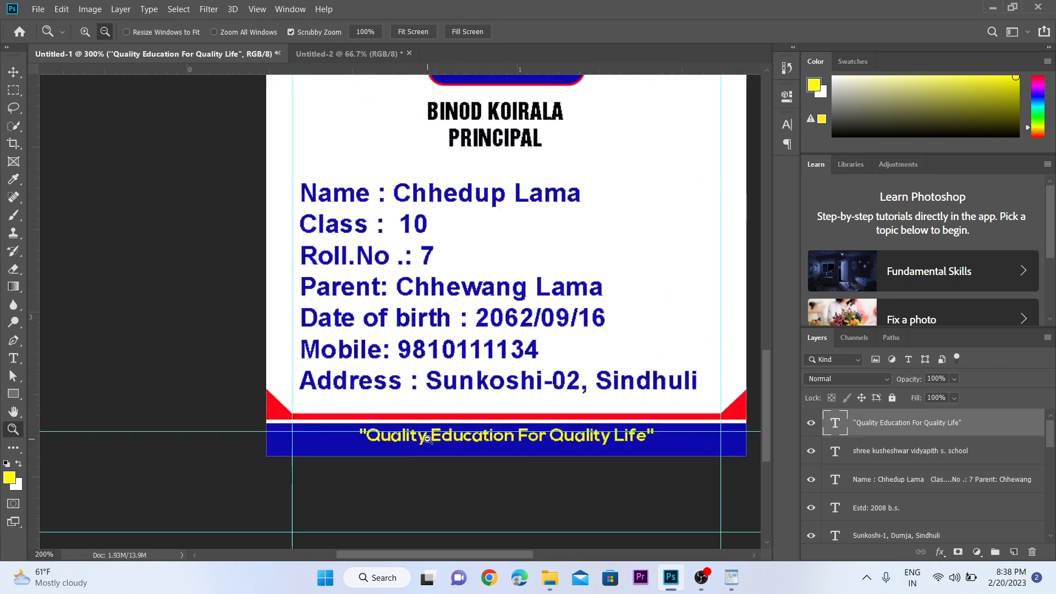
left_click(446, 334, "alt")
scroll(446, 334, "up", 4)
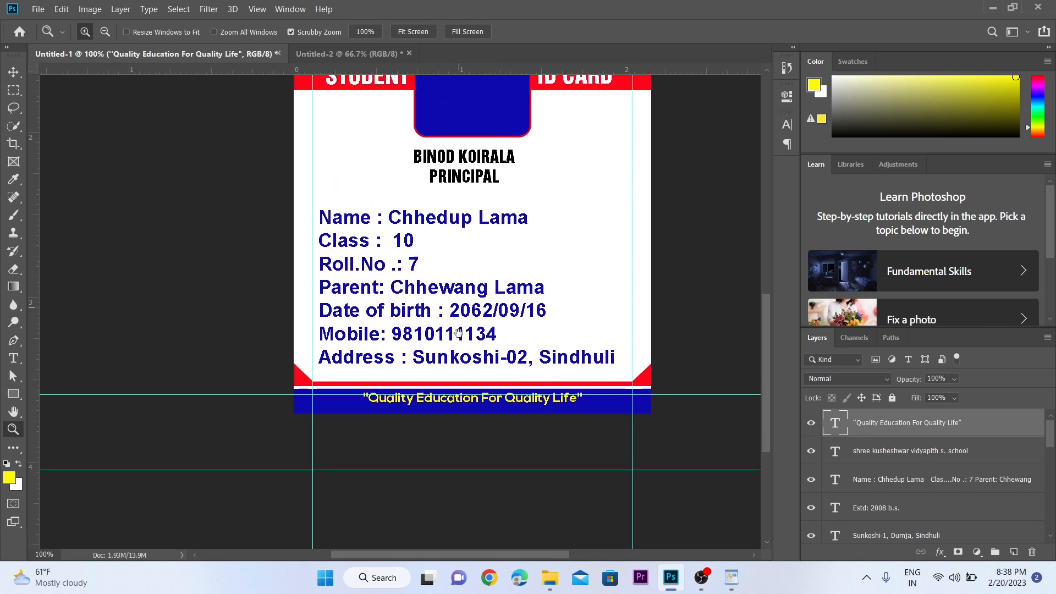
scroll(483, 287, "up", 5)
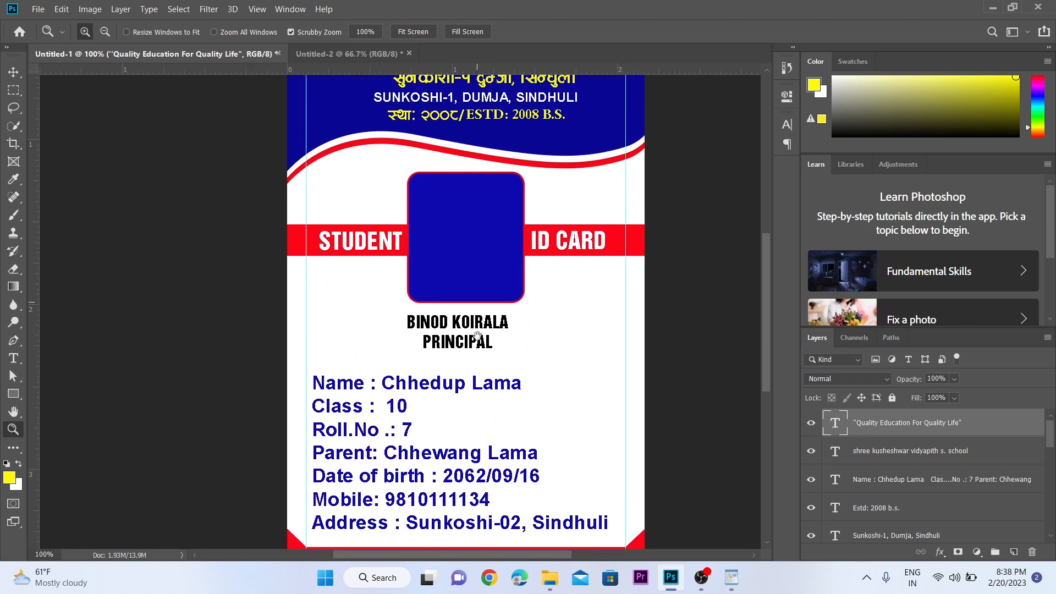
key("v")
left_click(557, 363)
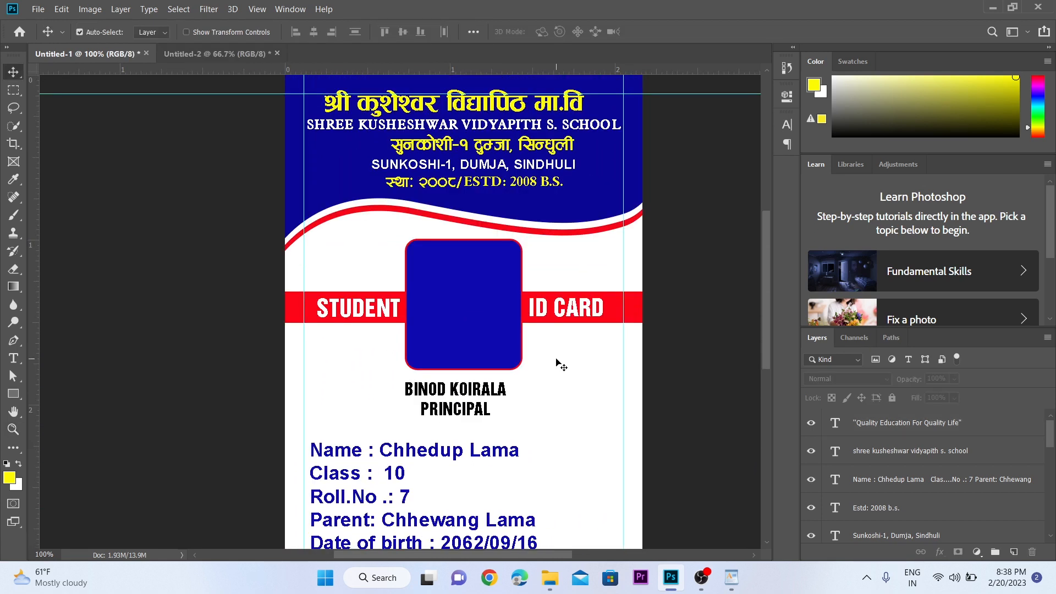
Open the Picture folder on the desktop and place the 96639-1920x1080-white-abstract-background-desktop-hd image into the card document.
left_click(993, 7)
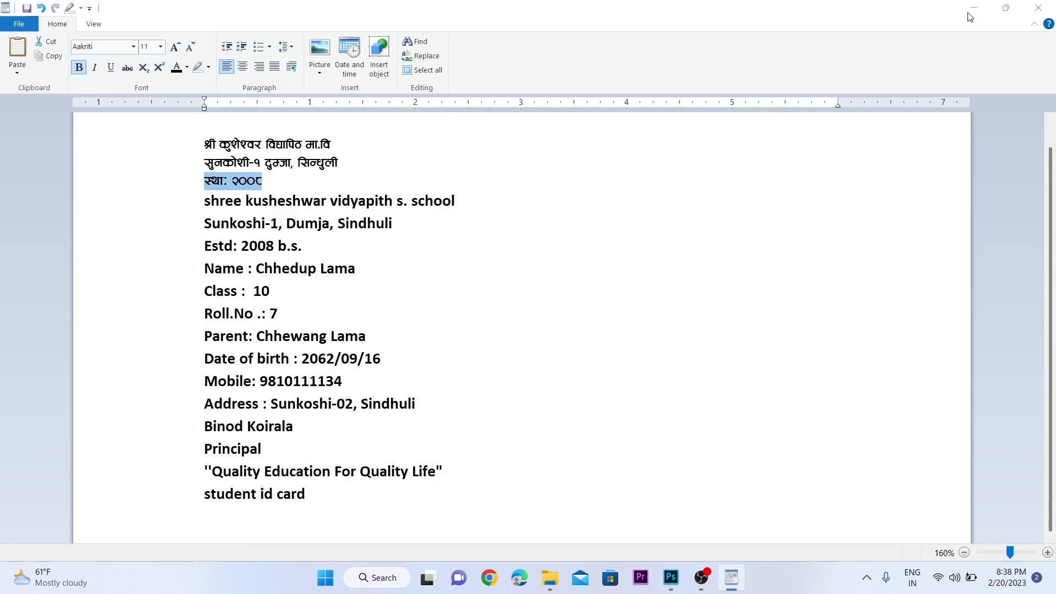
left_click(974, 8)
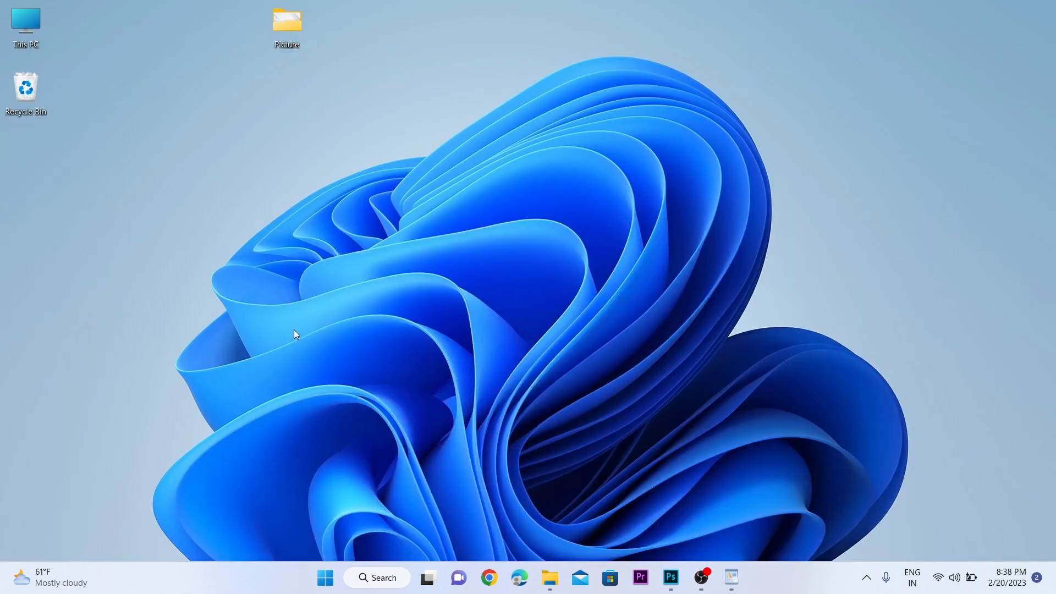
double_click(302, 27)
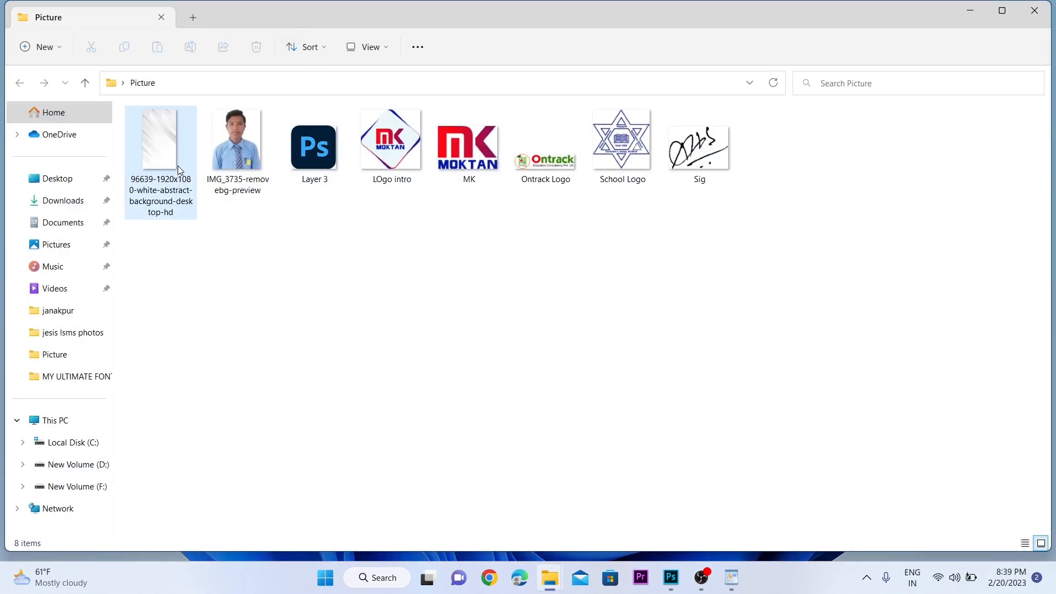
left_click(177, 166)
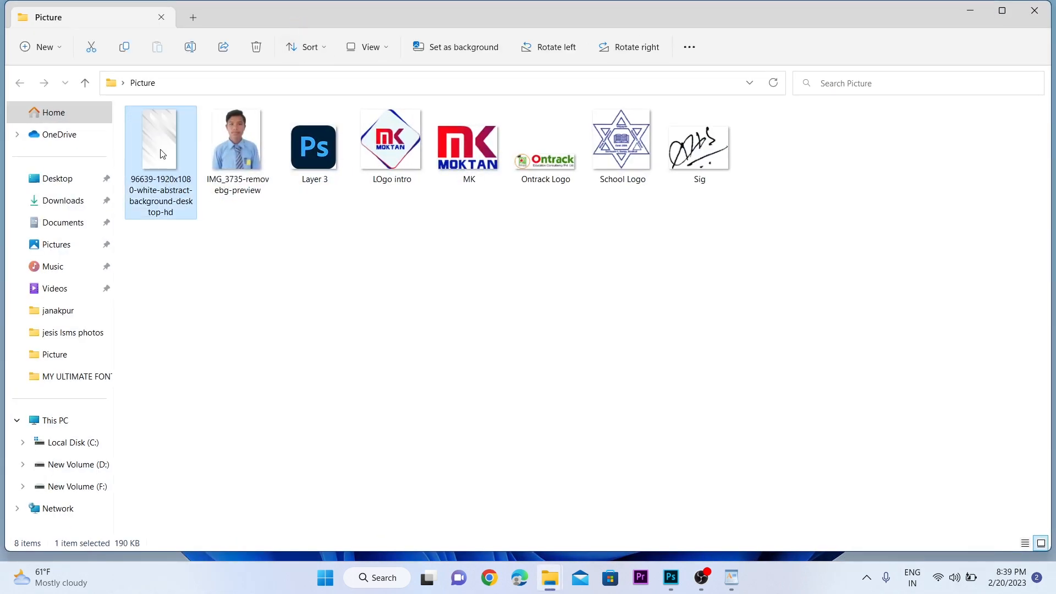
left_click_drag(163, 153, 538, 413)
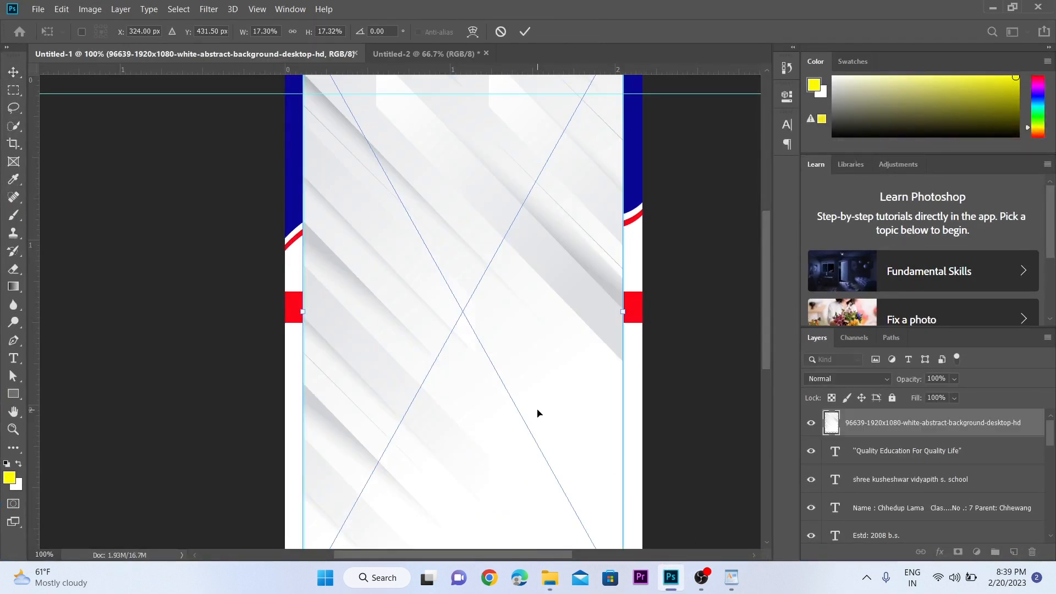
key("Return")
Move the white abstract image to the card's upper-left corner and send it behind all other card elements.
key("z")
key("ctrl+minus")
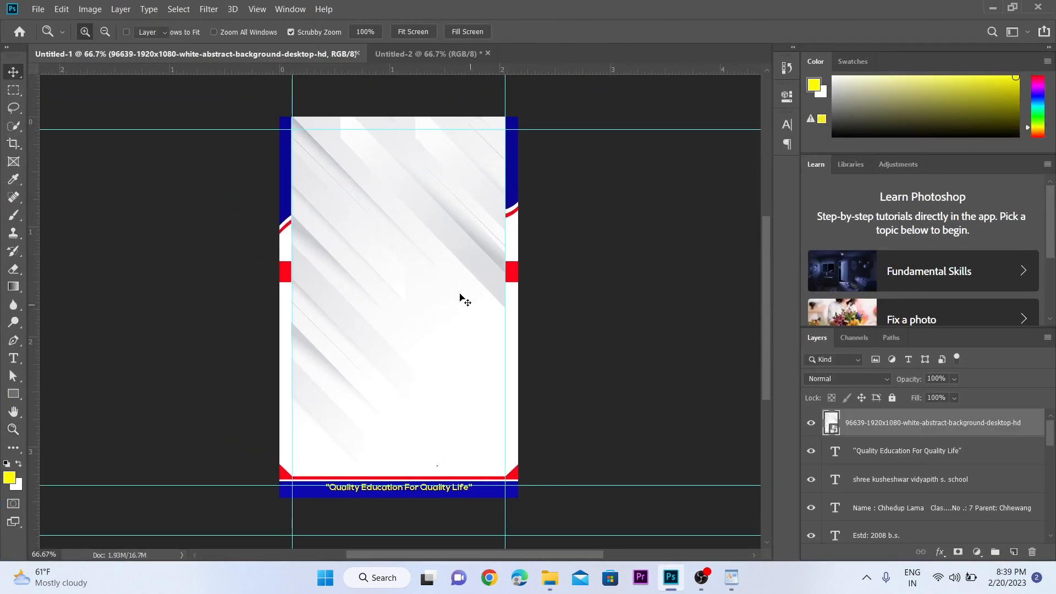
left_click_drag(463, 300, 416, 286)
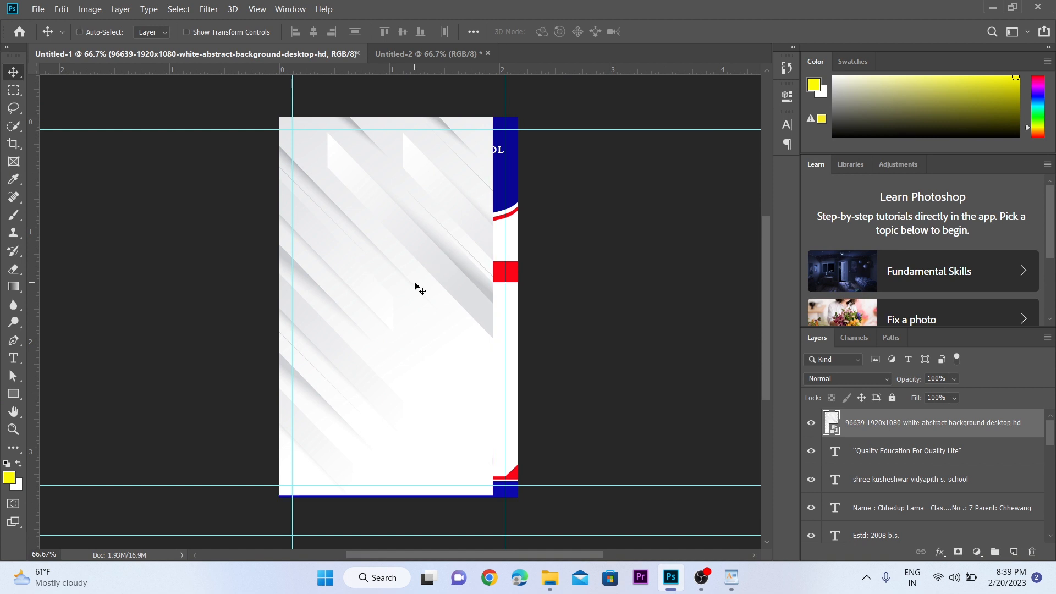
key("ctrl+shift+bracketleft")
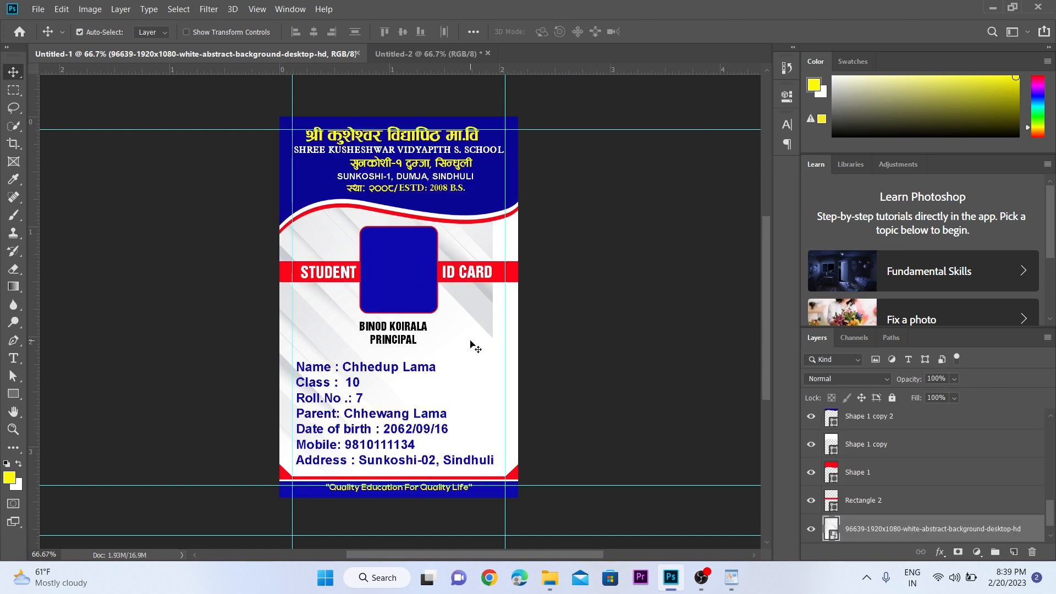
Scale the white abstract background image to about 19.9% so it covers the full width of the card.
key("ctrl+t")
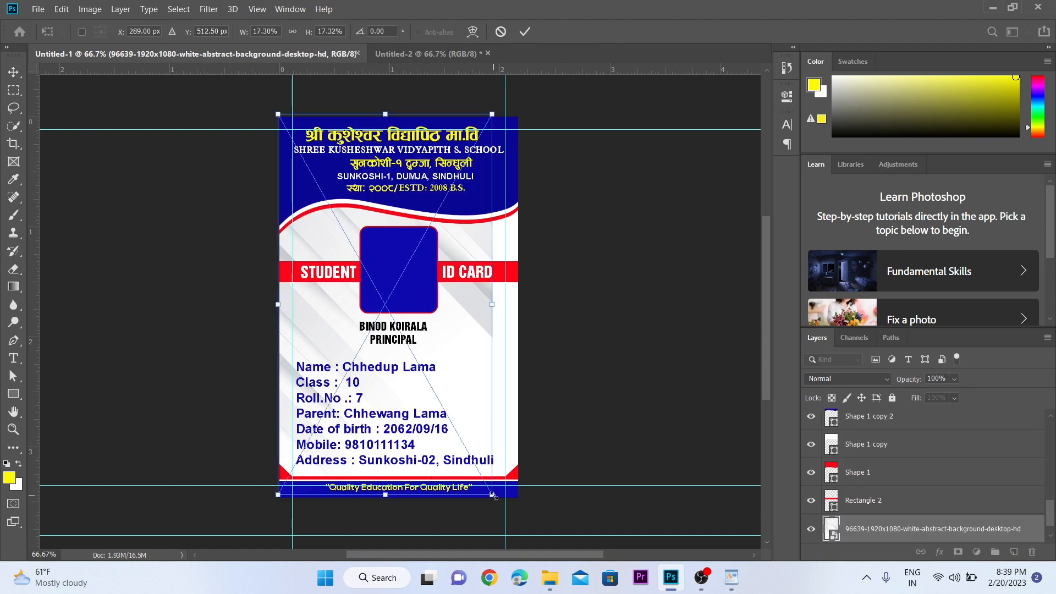
left_click_drag(493, 495, 555, 538)
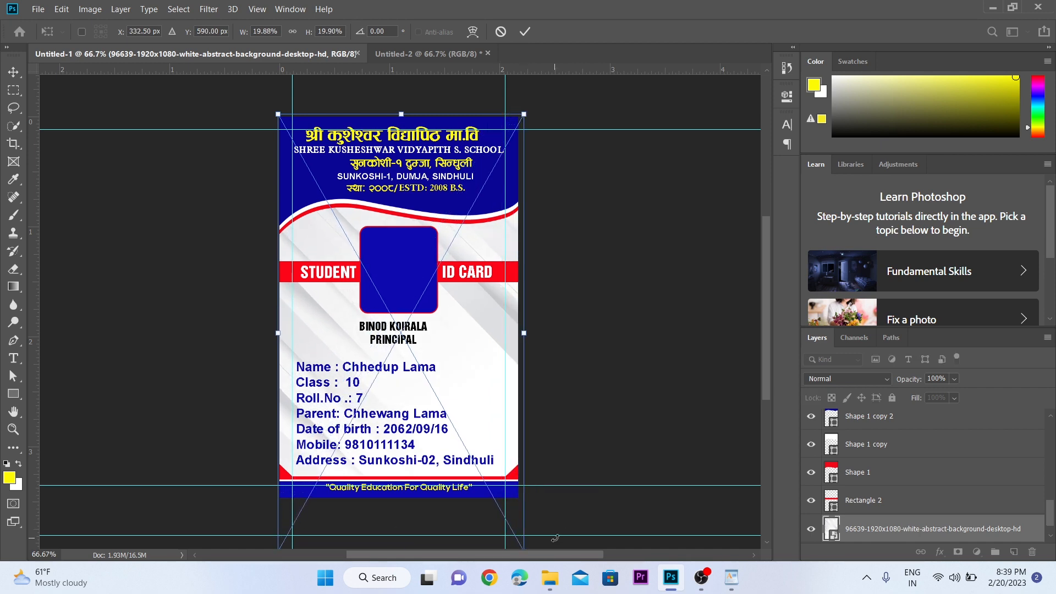
key("Return")
Examine how the abstract background looks behind the photo frame, red bar and student details.
key("z")
left_click(433, 336)
left_click_drag(433, 336, 450, 339)
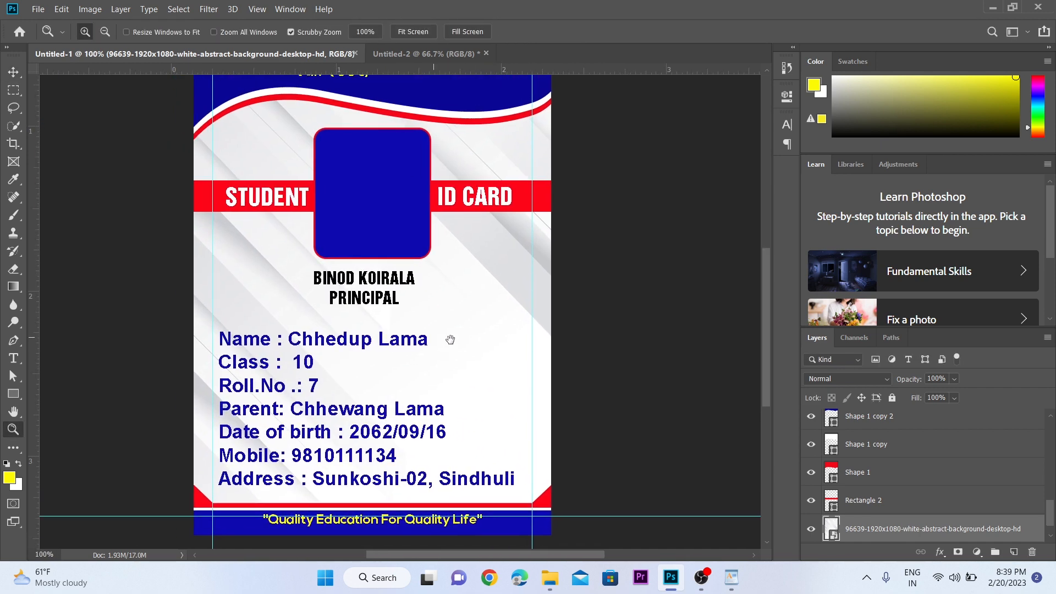
left_click(462, 297, "alt")
key("v")
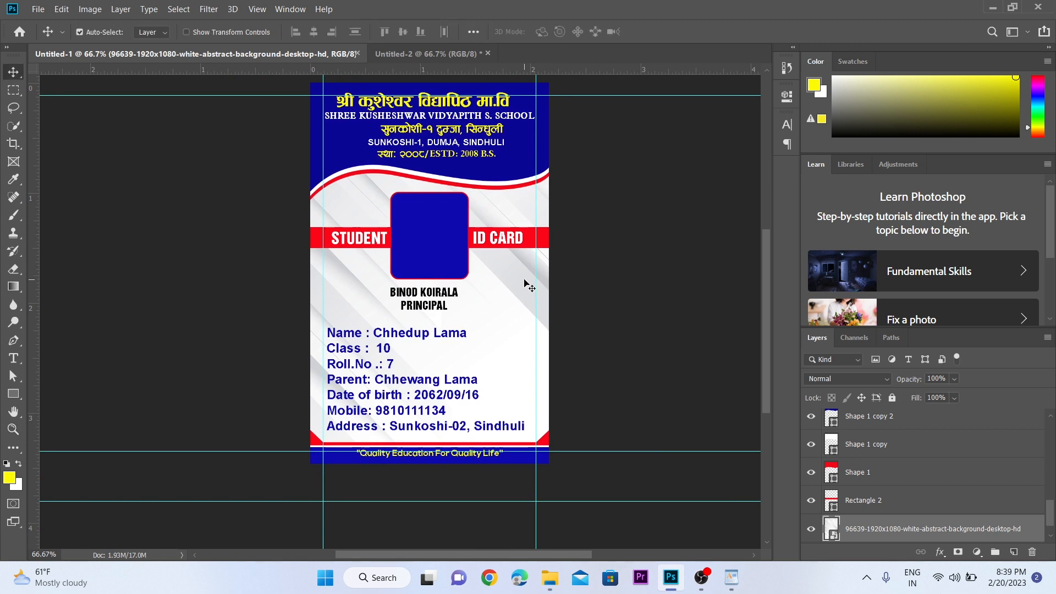
scroll(532, 292, "down", 2)
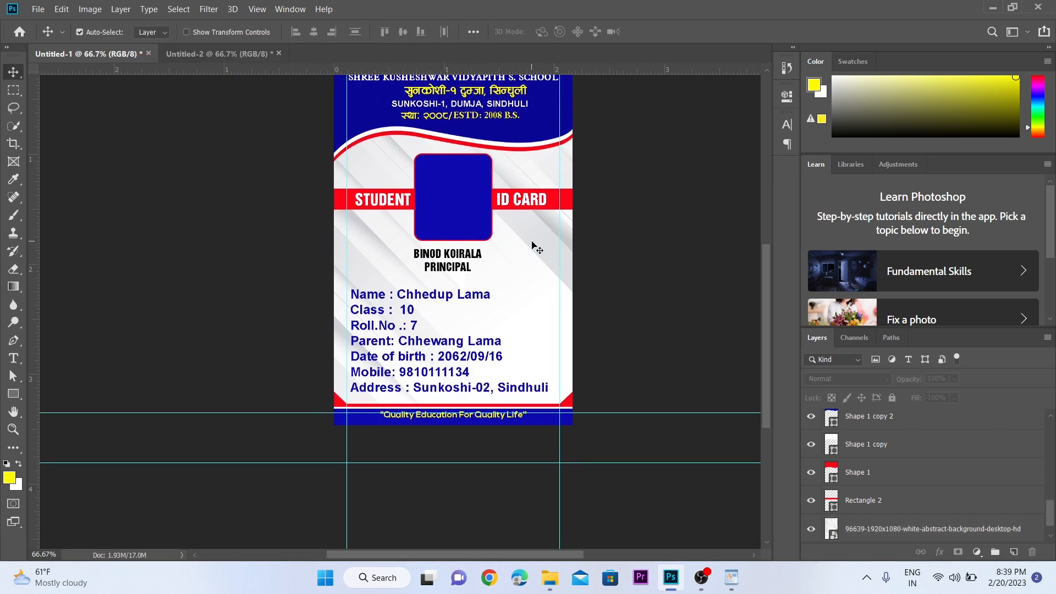
scroll(533, 243, "up", 2)
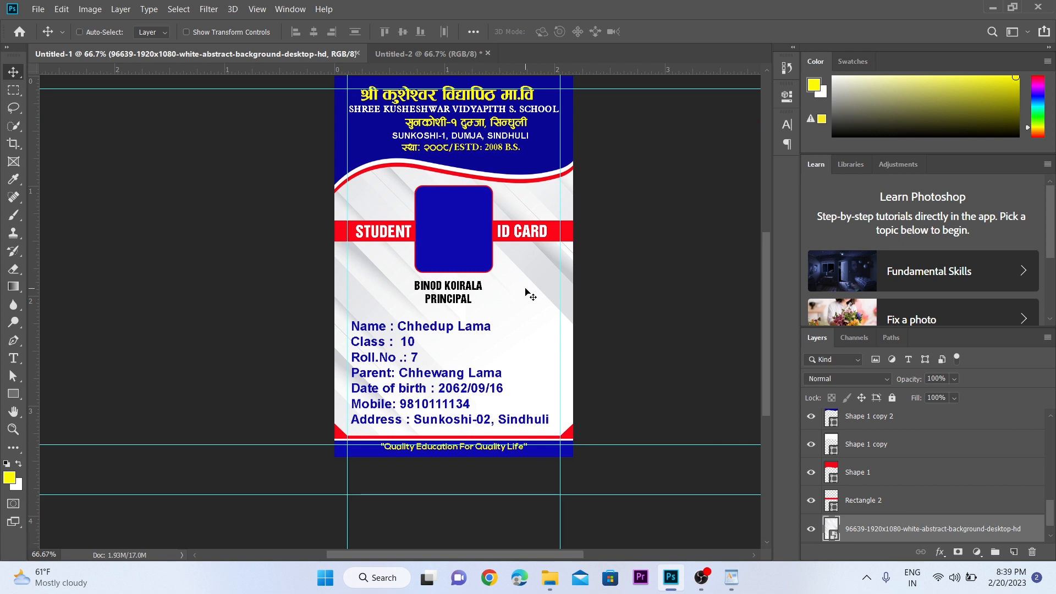
scroll(528, 235, "down", 3)
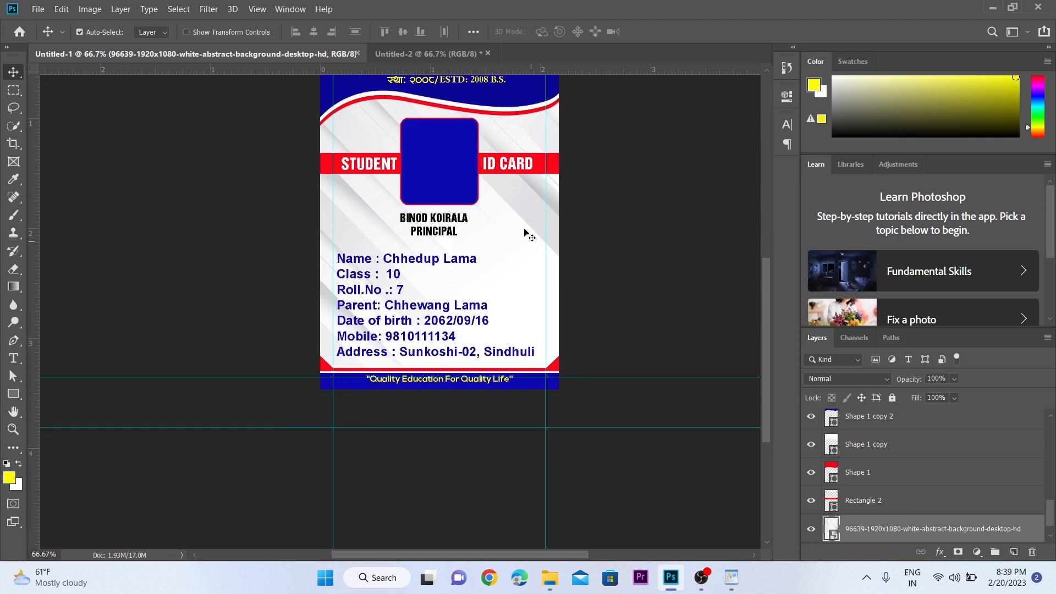
Lower the opacity of the white abstract background layer to about 33%.
left_click(954, 380)
left_click_drag(930, 402, 926, 401)
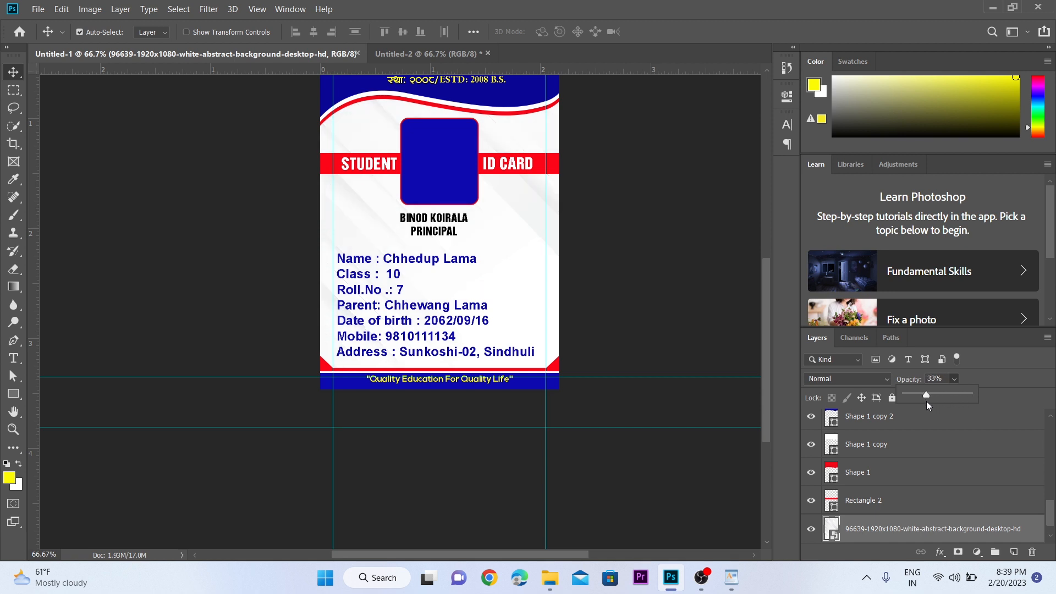
left_click(934, 379)
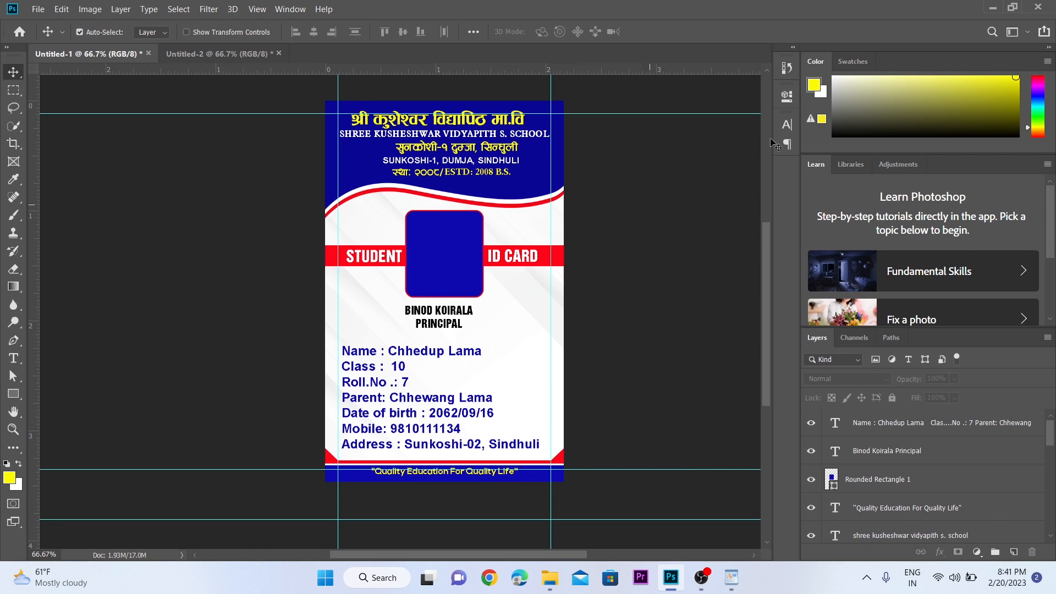
Place the School Logo picture from the Picture folder on the card and move it toward the card's upper-left area.
left_click(993, 8)
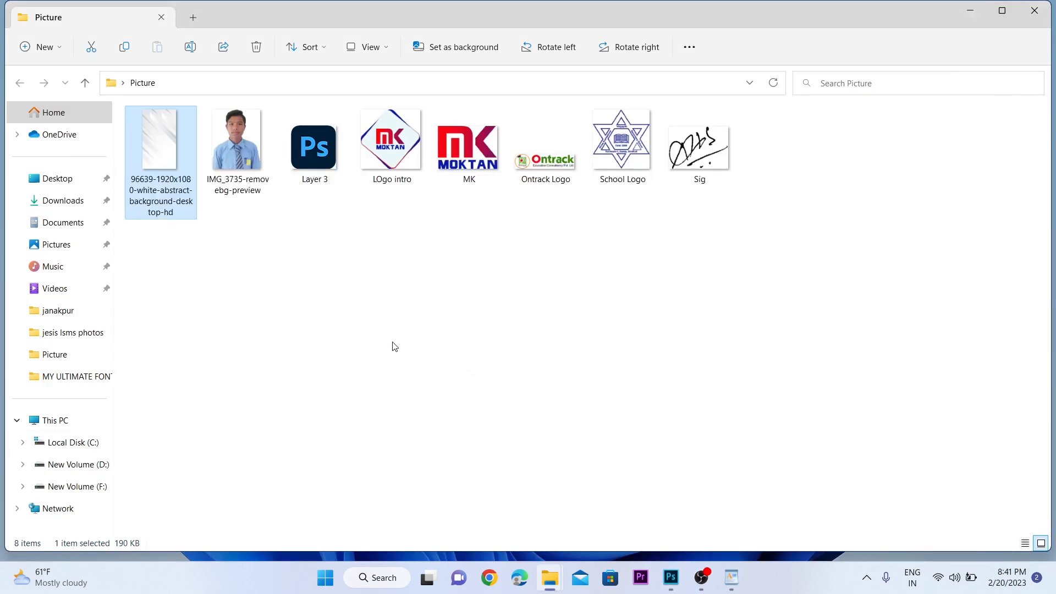
left_click(623, 165)
left_click_drag(624, 154, 361, 288)
key("Return")
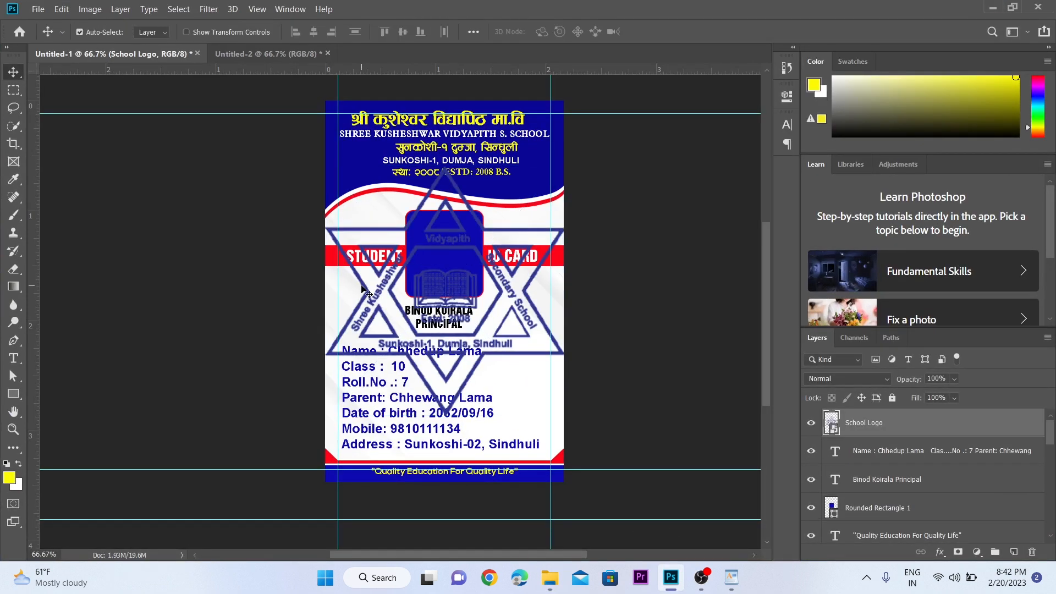
key("z")
left_click(366, 285)
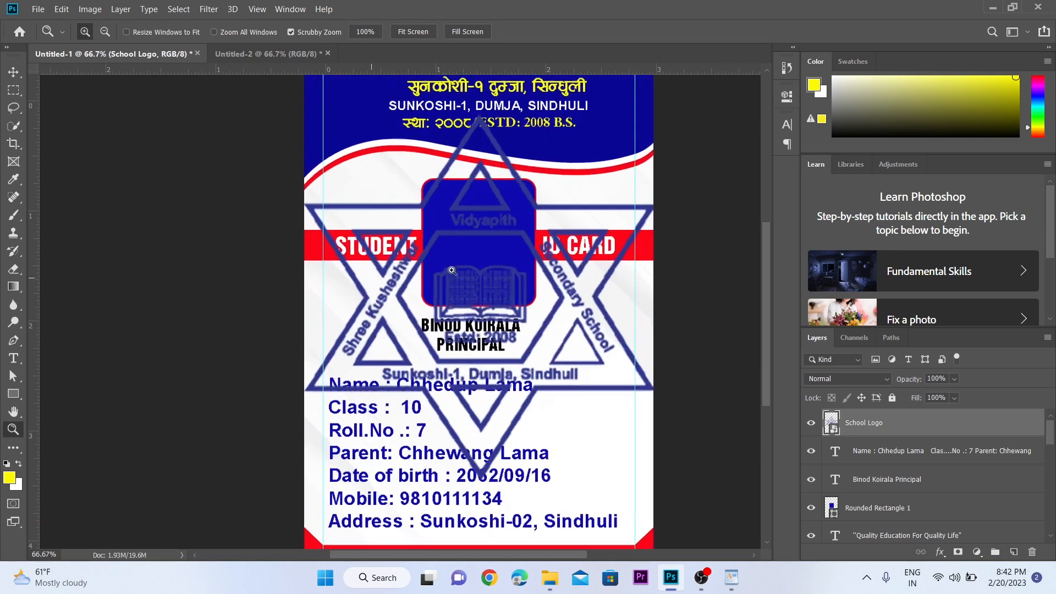
key("v")
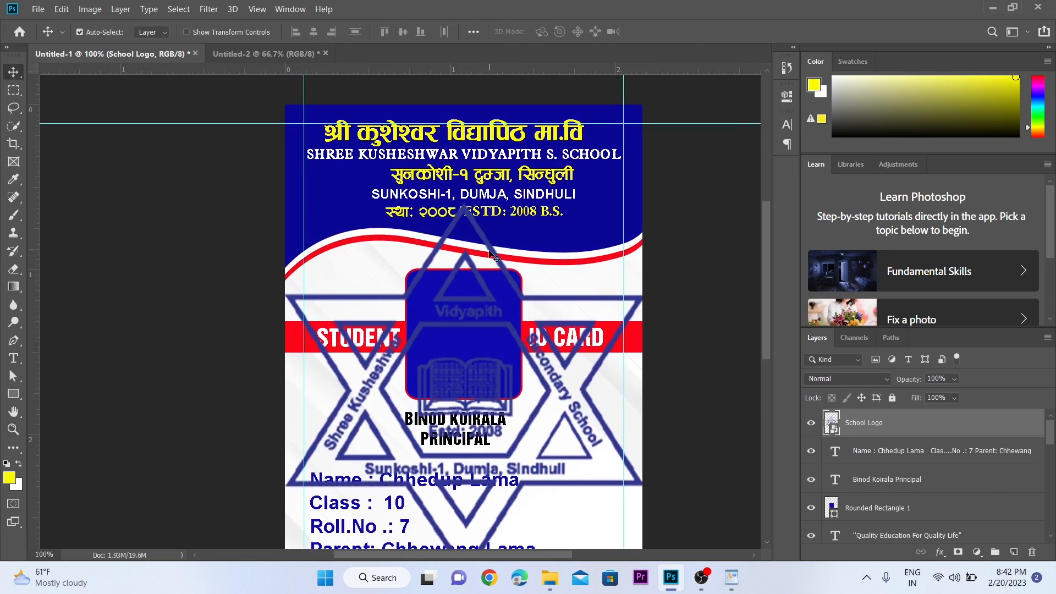
left_click_drag(493, 255, 403, 177)
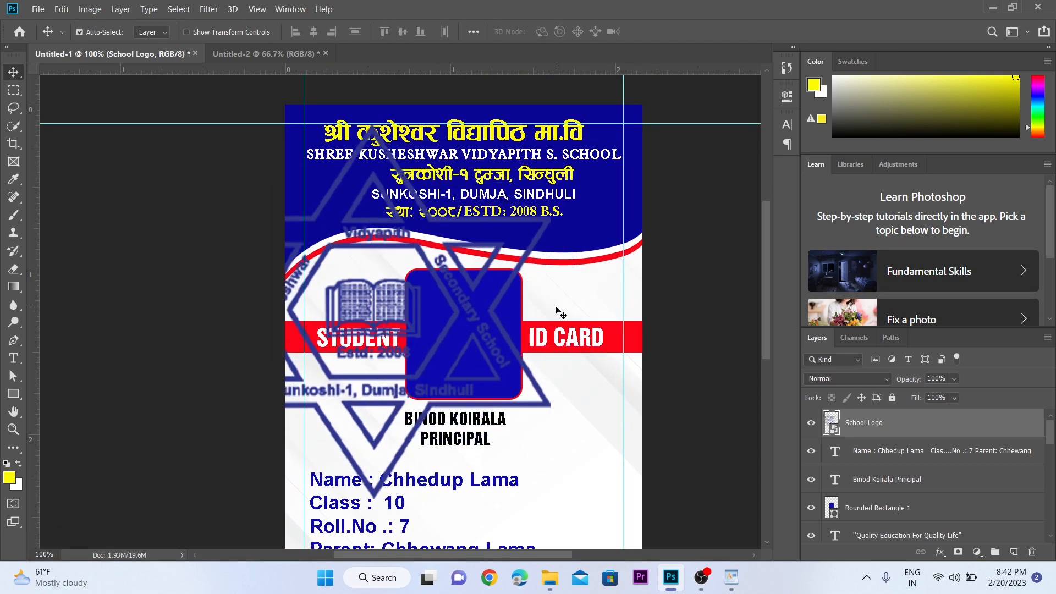
Apply a near-white #fdfbfb Color Overlay to the School Logo layer.
right_click(908, 424)
left_click(757, 8)
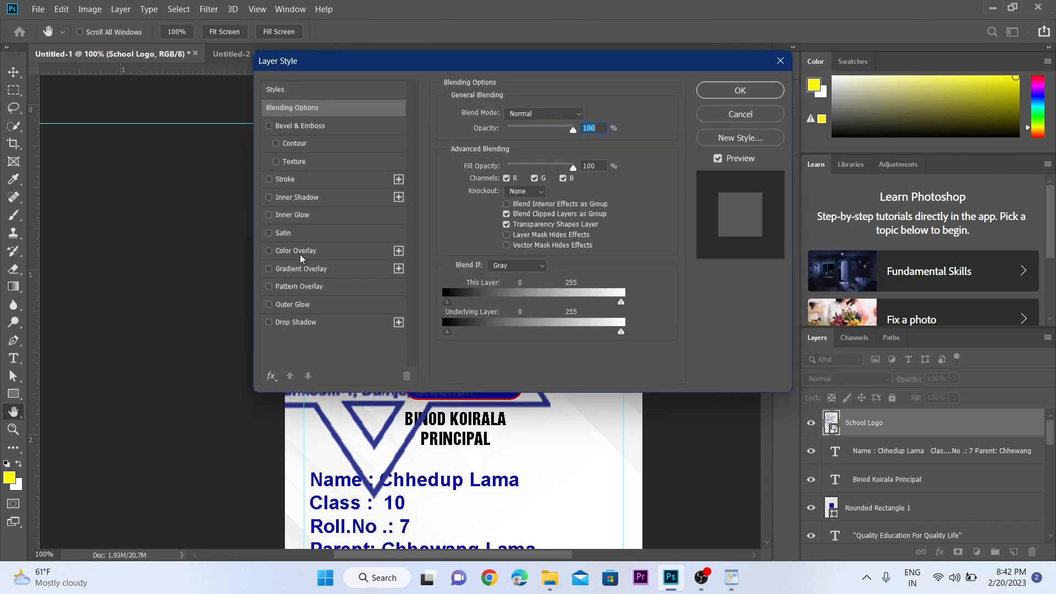
left_click(297, 251)
left_click(587, 116)
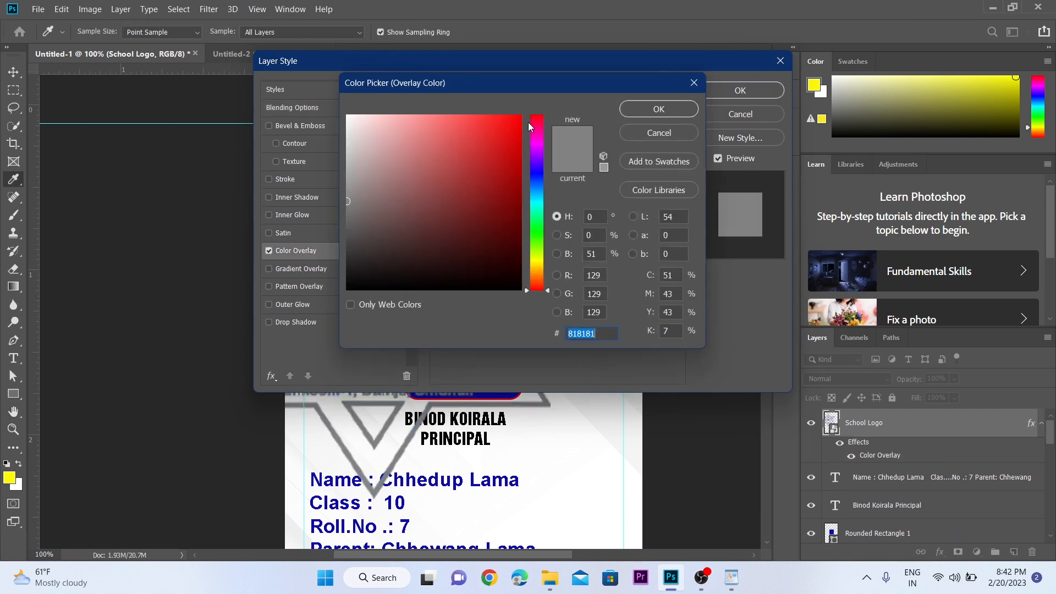
left_click(349, 116)
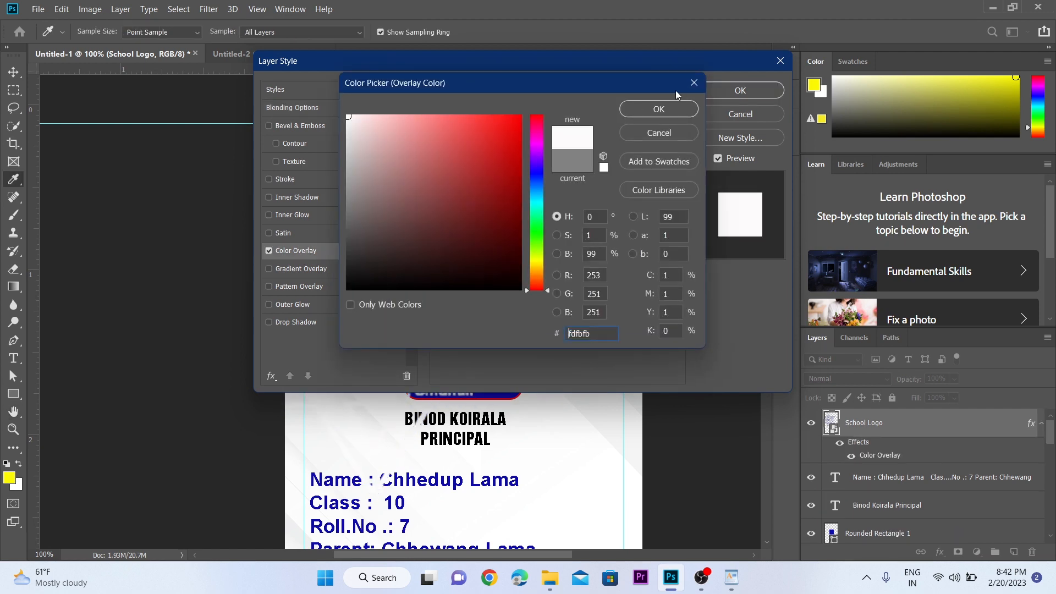
left_click(638, 109)
left_click(765, 93)
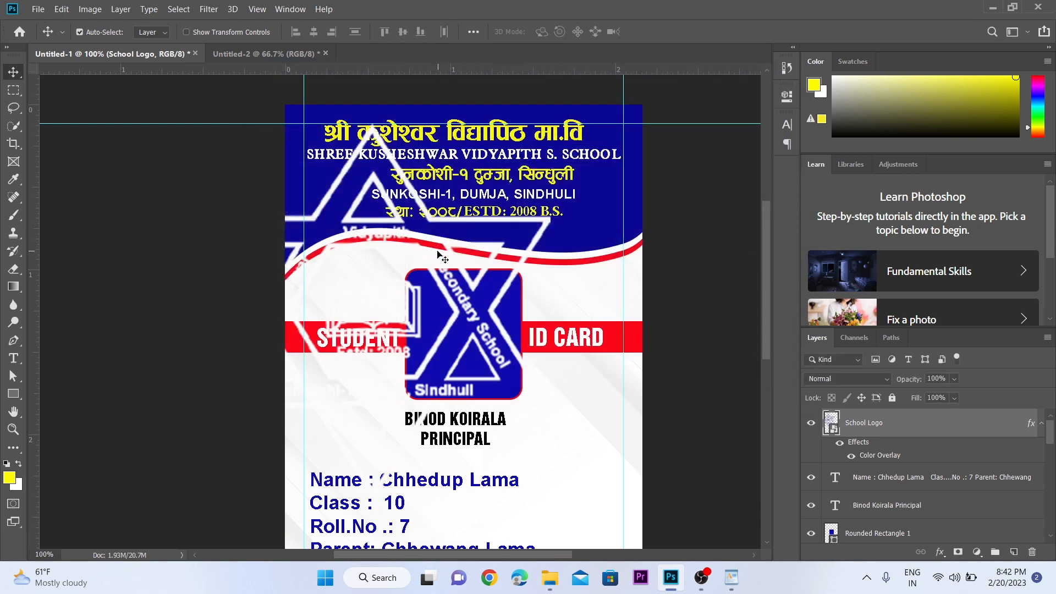
Scale the school logo down and position it in the blue header beside the school's address lines.
key("ctrl+t")
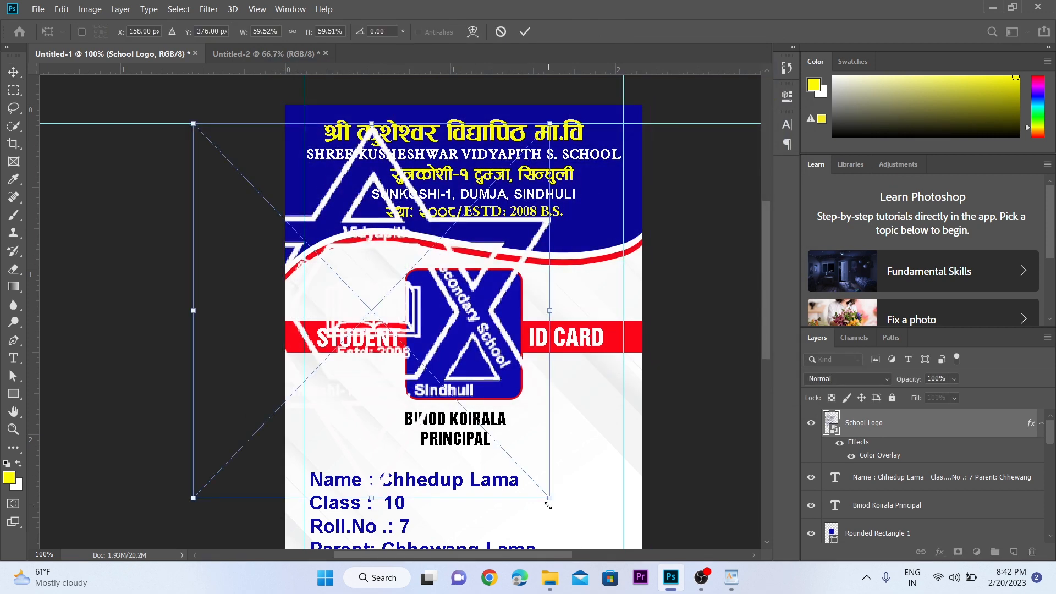
left_click_drag(548, 505, 330, 268)
left_click_drag(293, 197, 362, 197)
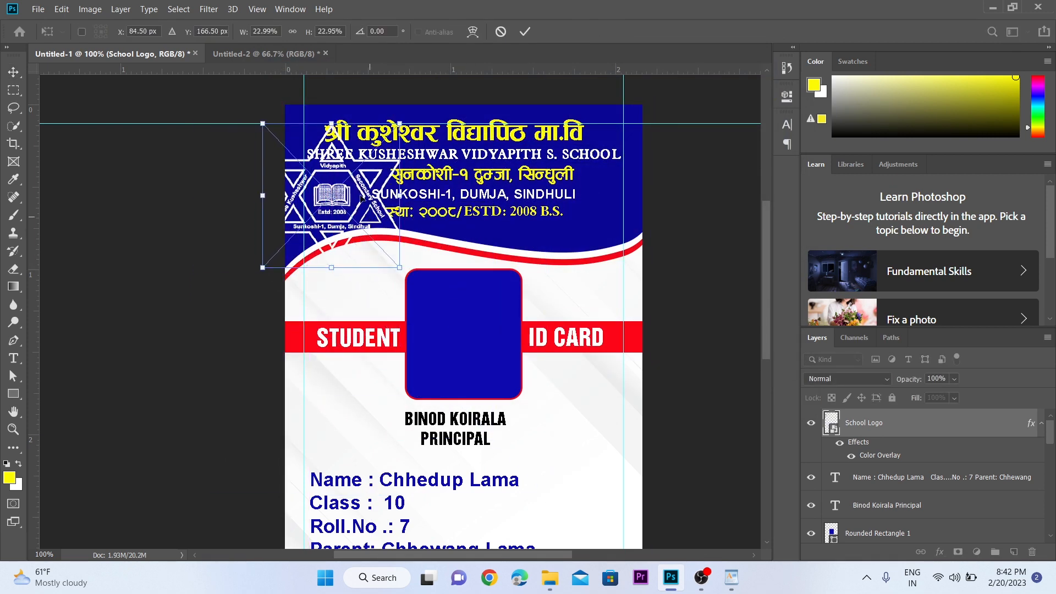
left_click_drag(335, 121, 339, 185)
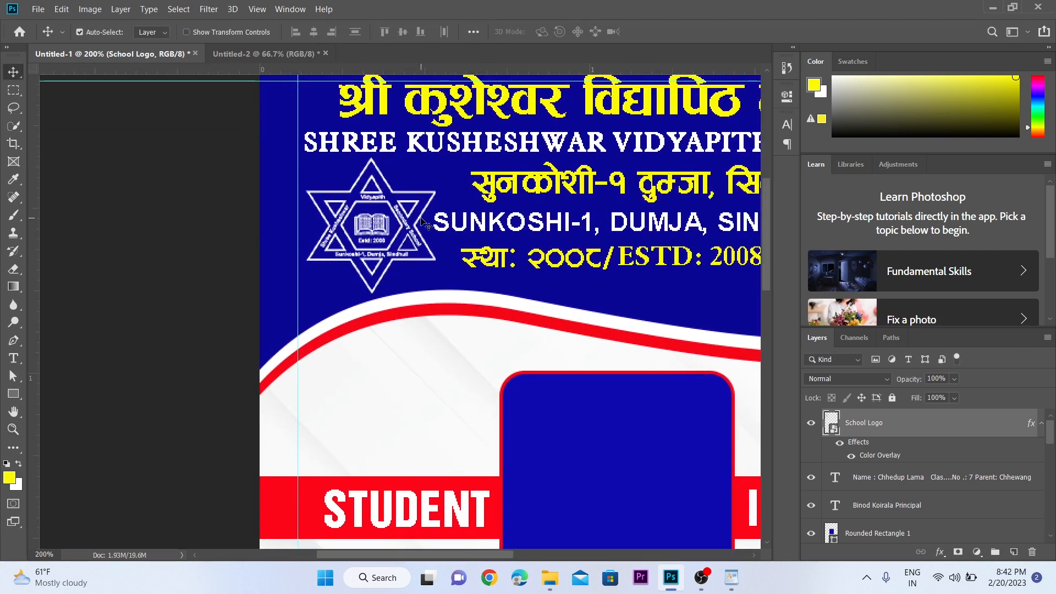
Place the student photo IMG_3735-removebg-preview from the Picture folder on the card.
key("z")
left_click(495, 284, "alt")
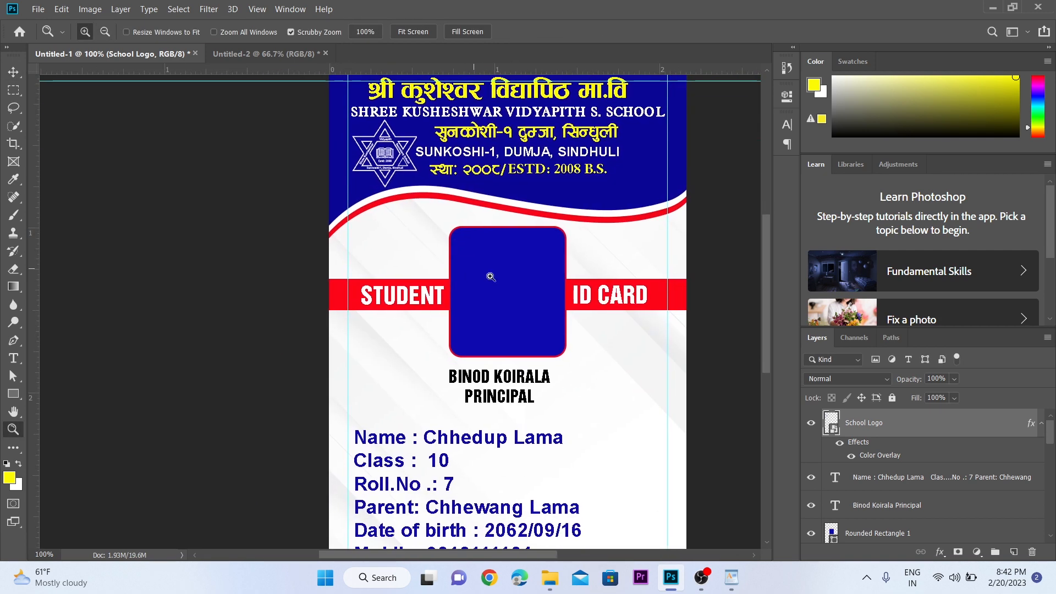
key("v")
left_click_drag(510, 300, 508, 292)
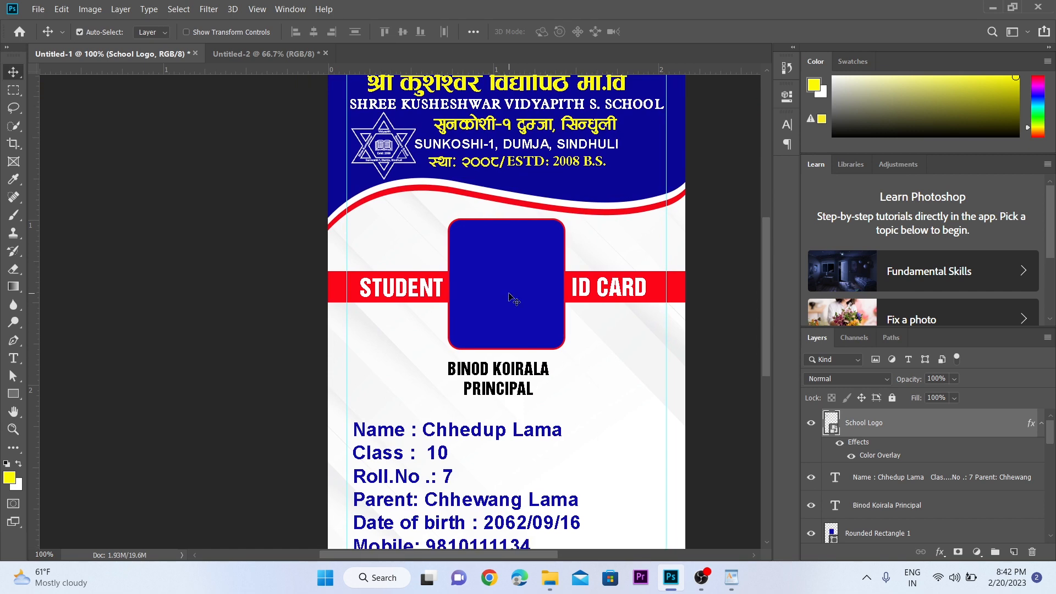
left_click(992, 10)
left_click(533, 264)
left_click(243, 137)
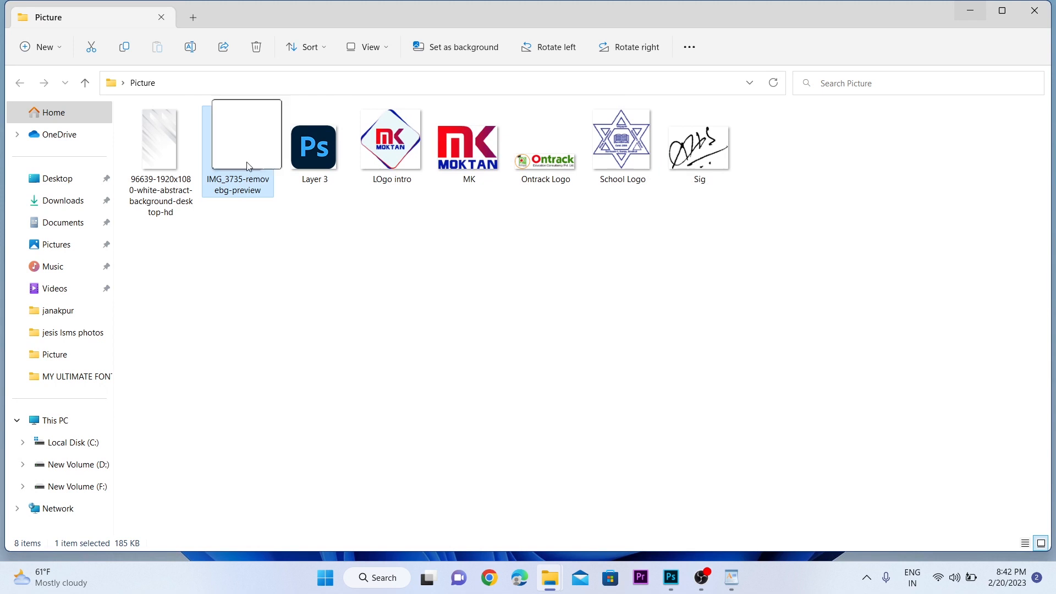
left_click_drag(247, 166, 461, 305)
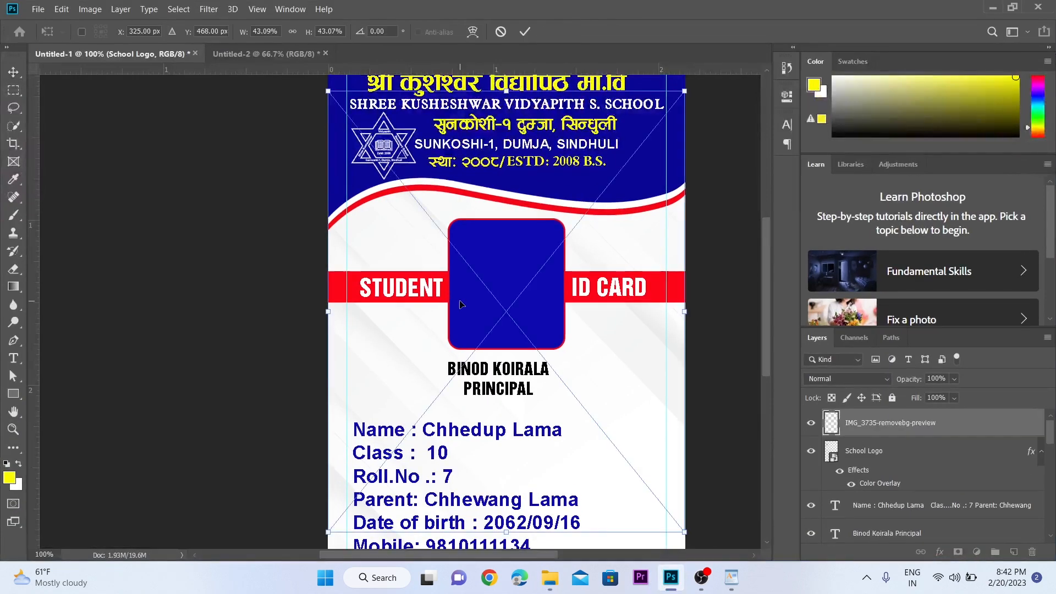
key("Return")
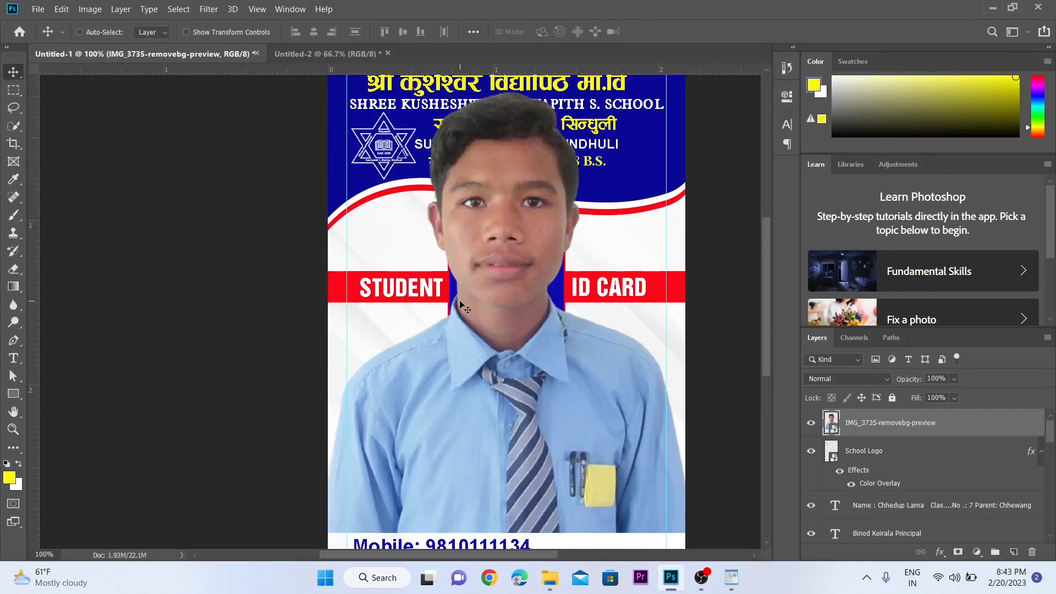
Convert the student photo to a smart object, scale it to about 38.8% and move it up near the photo frame.
right_click(882, 429)
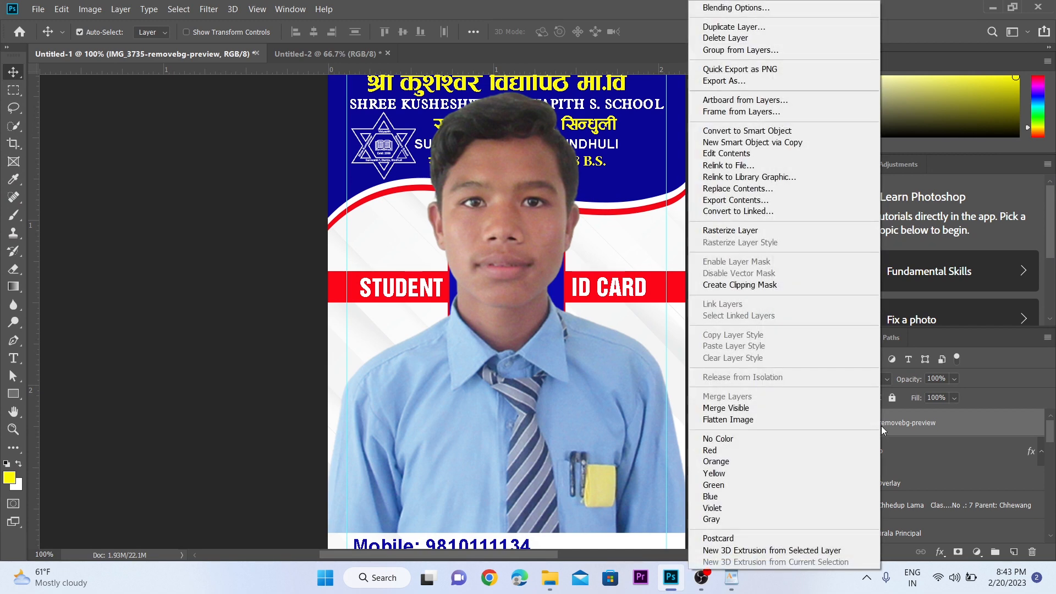
left_click(747, 131)
key("ctrl+t")
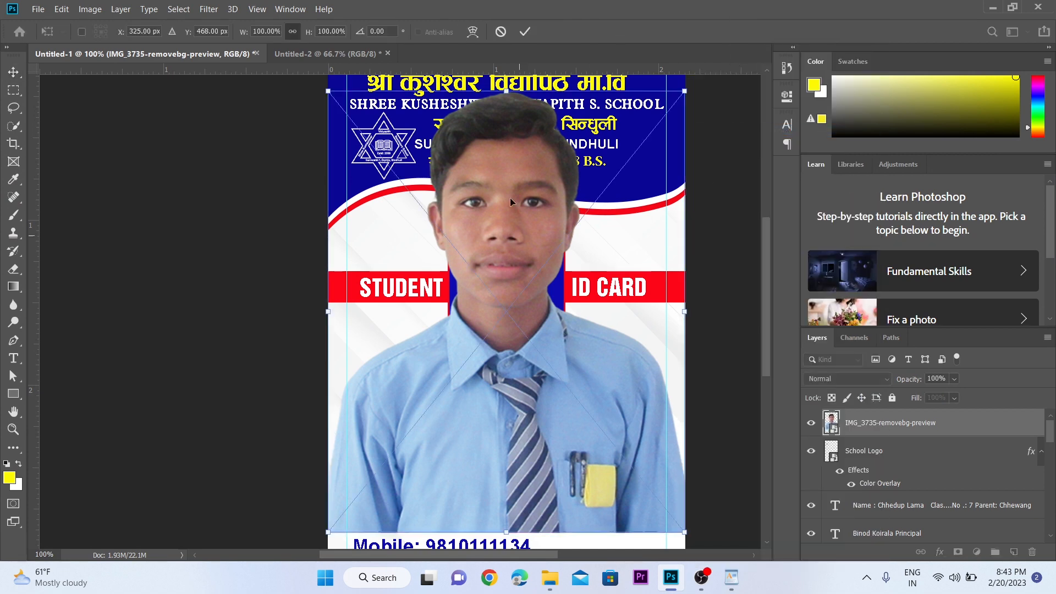
left_click_drag(507, 93, 506, 361)
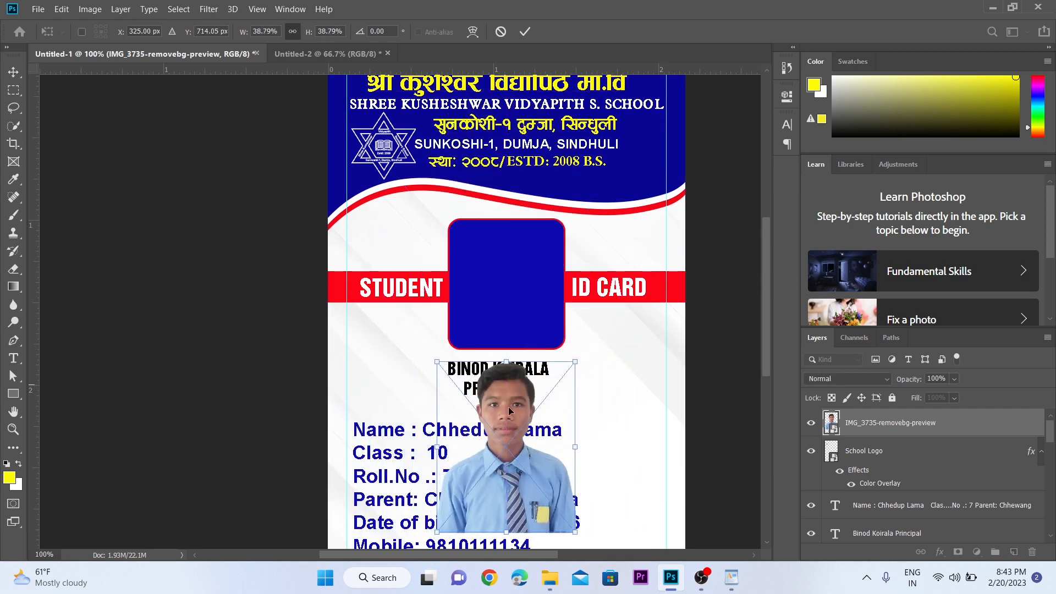
left_click_drag(498, 453, 448, 252)
key("Return")
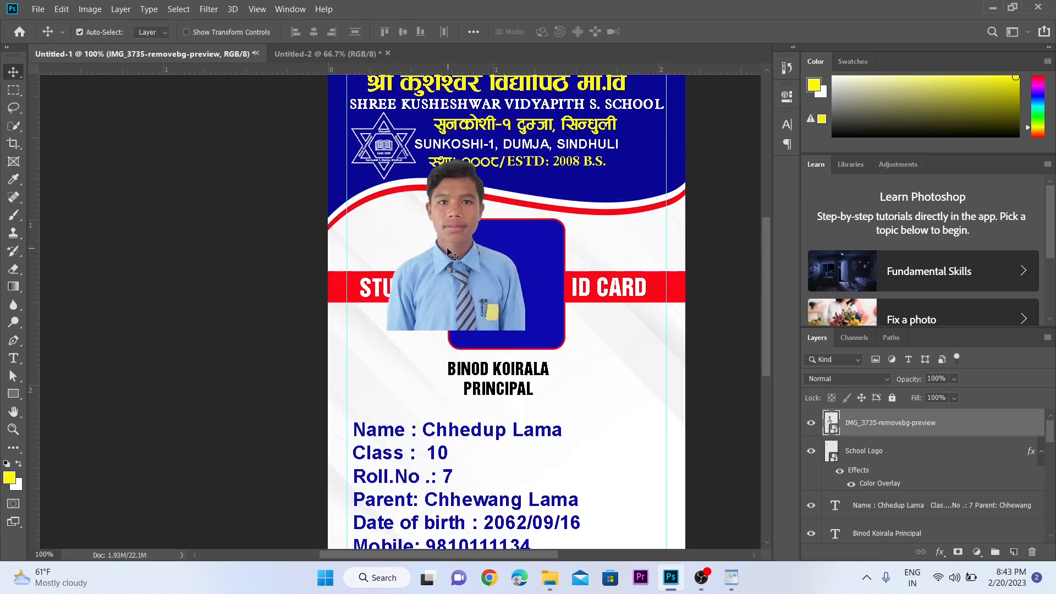
Bring the rounded photo frame to the front and fill it with the white background color.
scroll(448, 252, "up", 1)
left_click(590, 221)
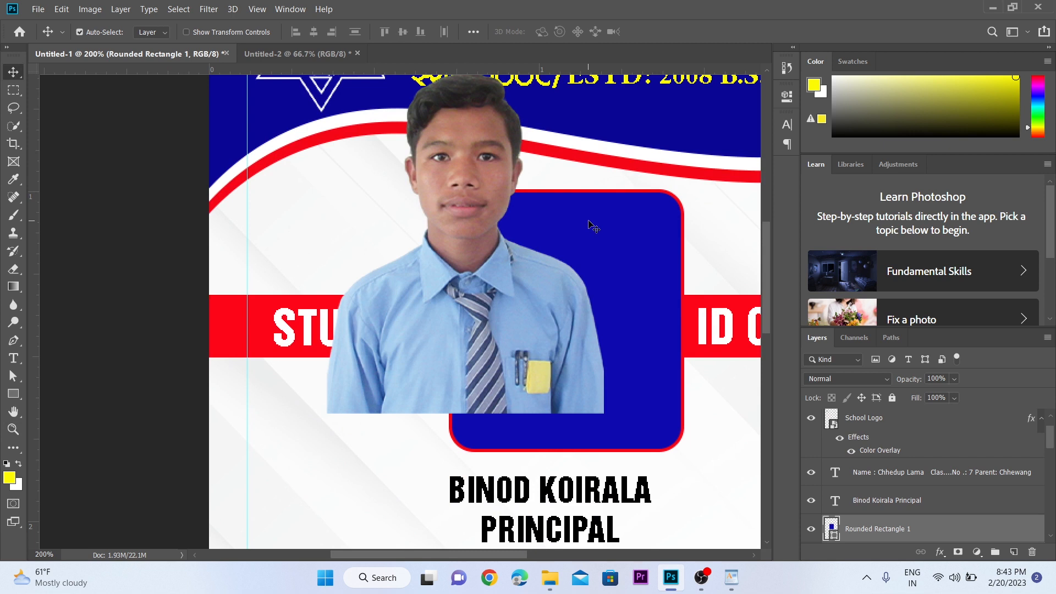
key("ctrl+shift+bracketright")
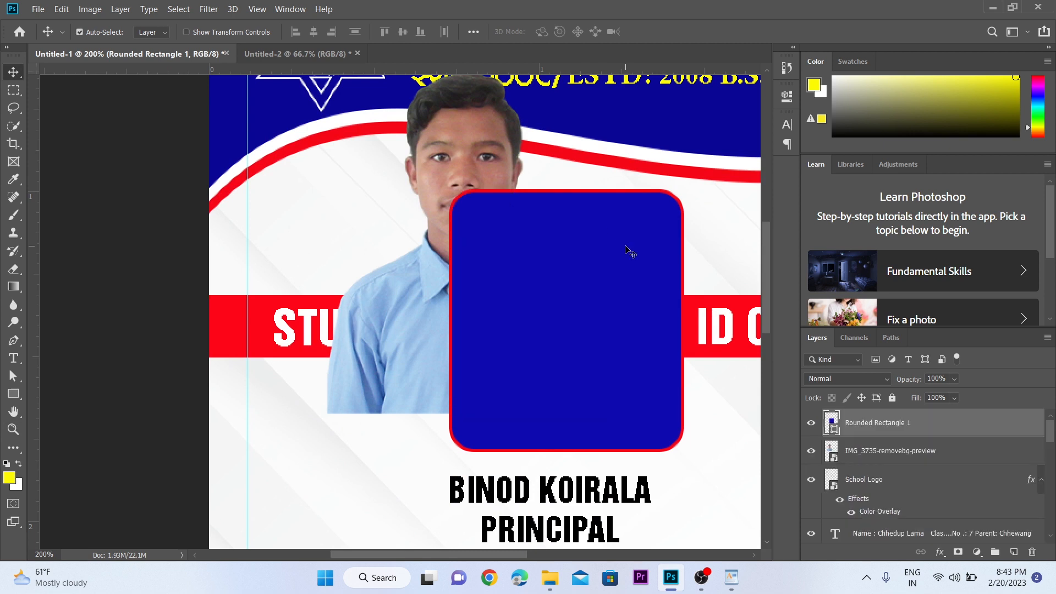
key("alt+BackSpace")
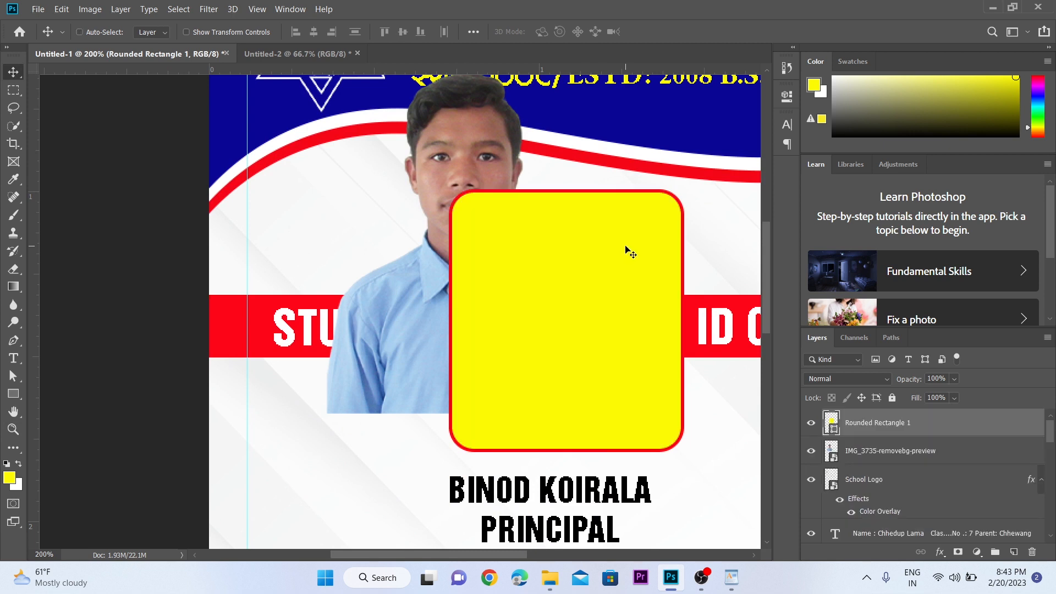
key("ctrl+BackSpace")
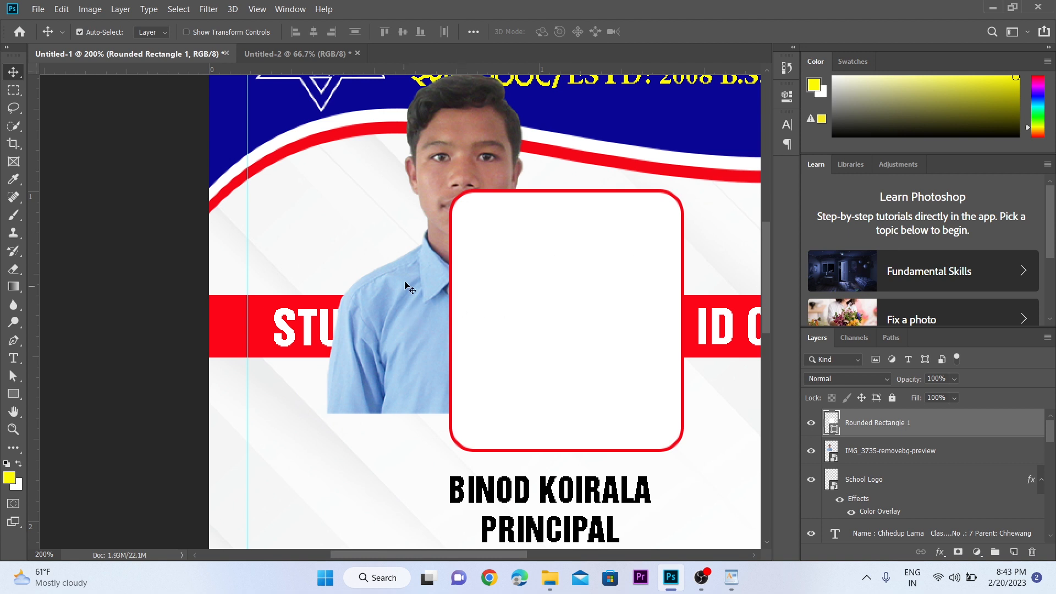
Bring the student photo in front of the rounded frame and move it over the frame.
left_click(410, 305)
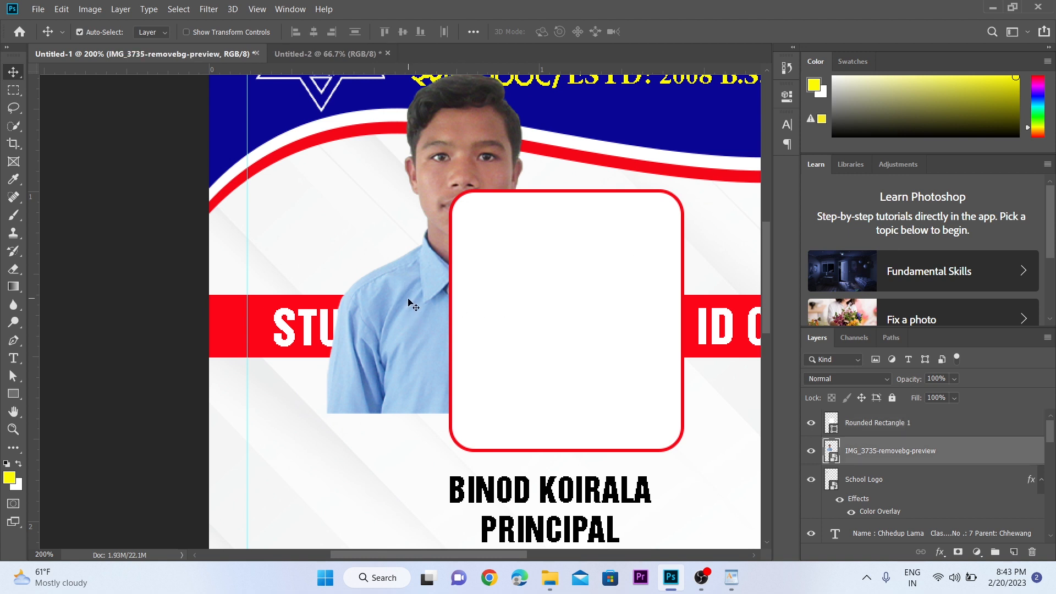
key("ctrl+bracketright")
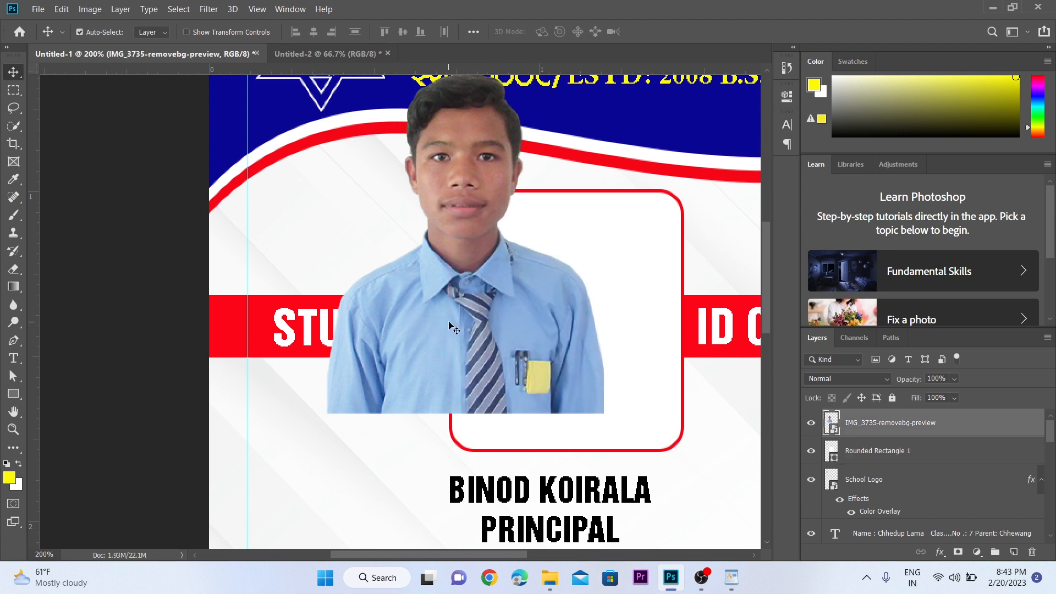
left_click_drag(449, 324, 558, 321)
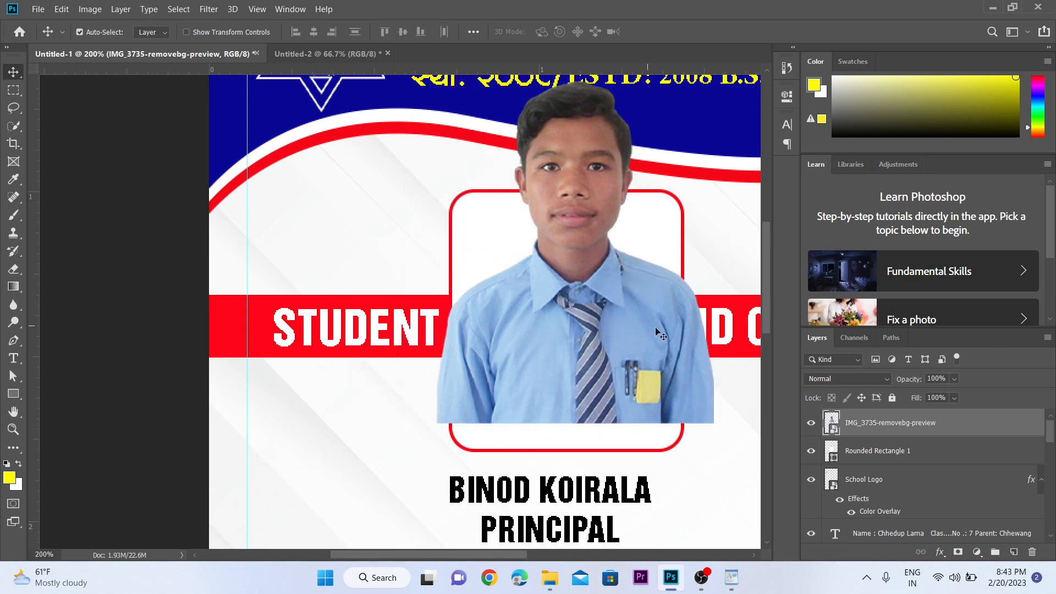
Clip the student photo to the rounded frame with a clipping mask and shift it down inside the frame.
right_click(885, 423)
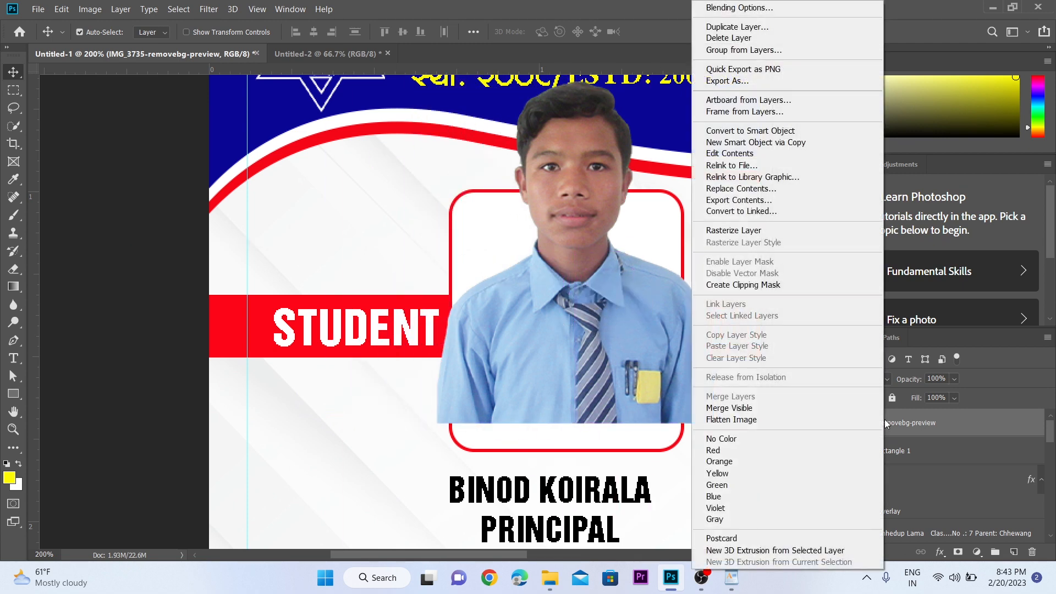
left_click(776, 286)
left_click_drag(584, 308, 592, 337)
Scale the clipped student photo down slightly and nudge it left and down to center it in the frame.
key("ctrl+t")
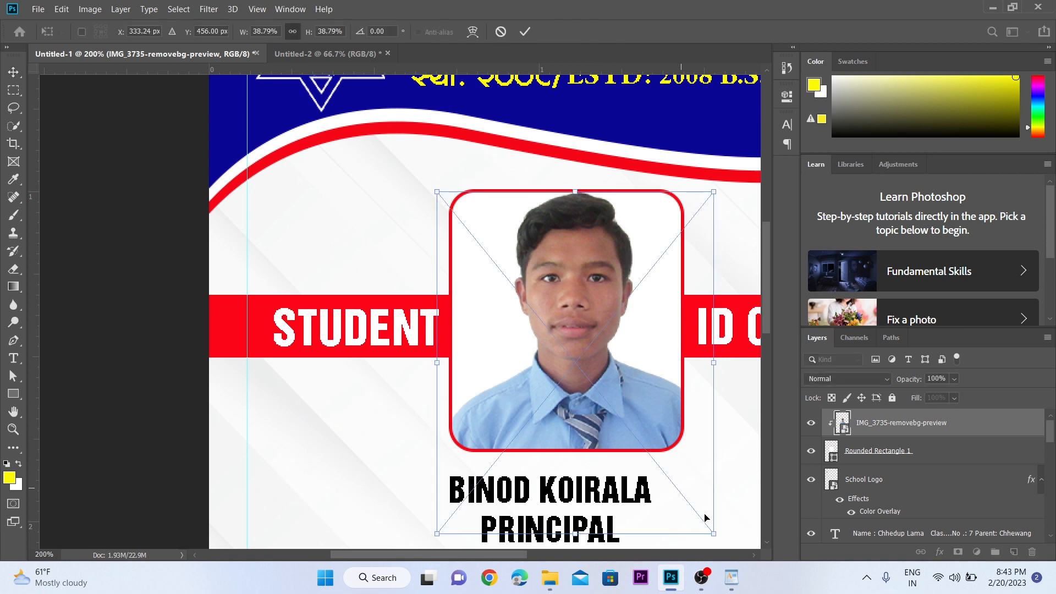
left_click_drag(569, 533, 571, 508)
key("Return")
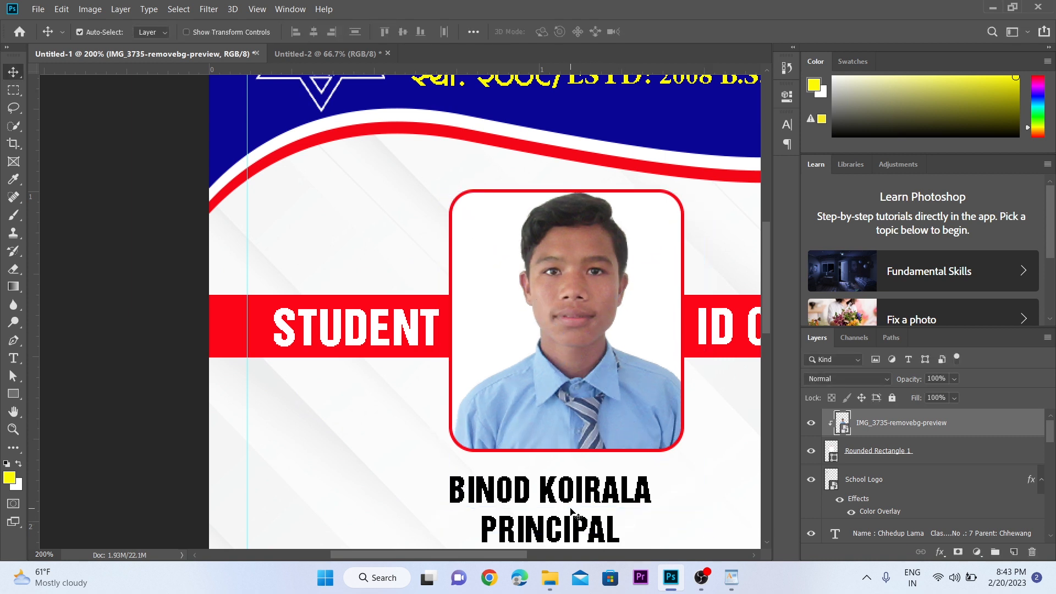
key("Left")
key("Left")
key("Left")
key("Left")
key("Left")
key("Left")
key("Left")
key("Down")
key("Down")
key("Down")
key("Down")
key("Down")
key("Down")
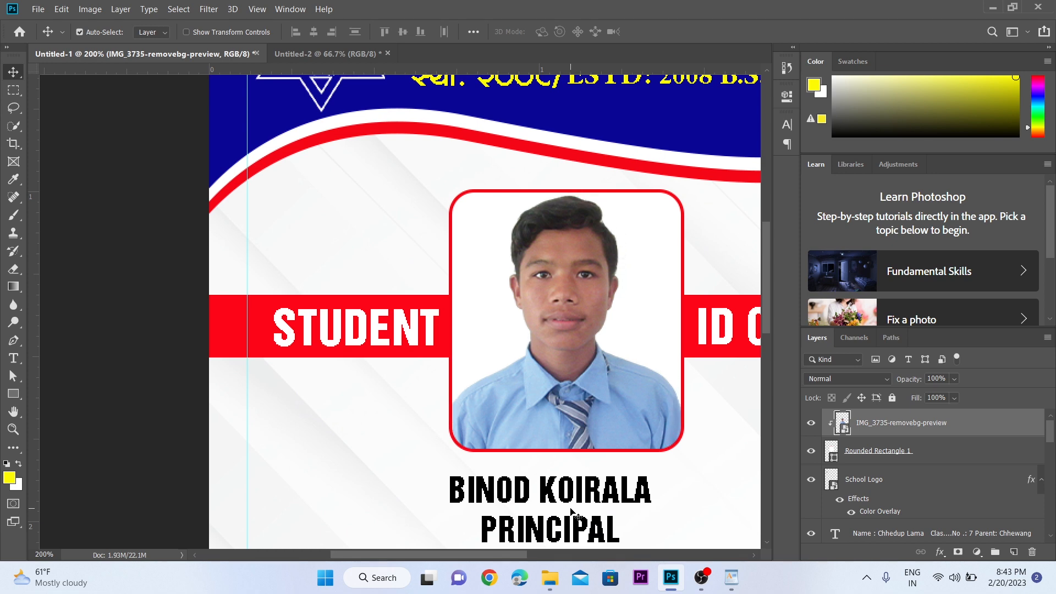
Place the Sig signature image from the Picture folder onto the ID card.
left_click(547, 448, "ctrl+alt")
left_click(547, 447, "ctrl+alt")
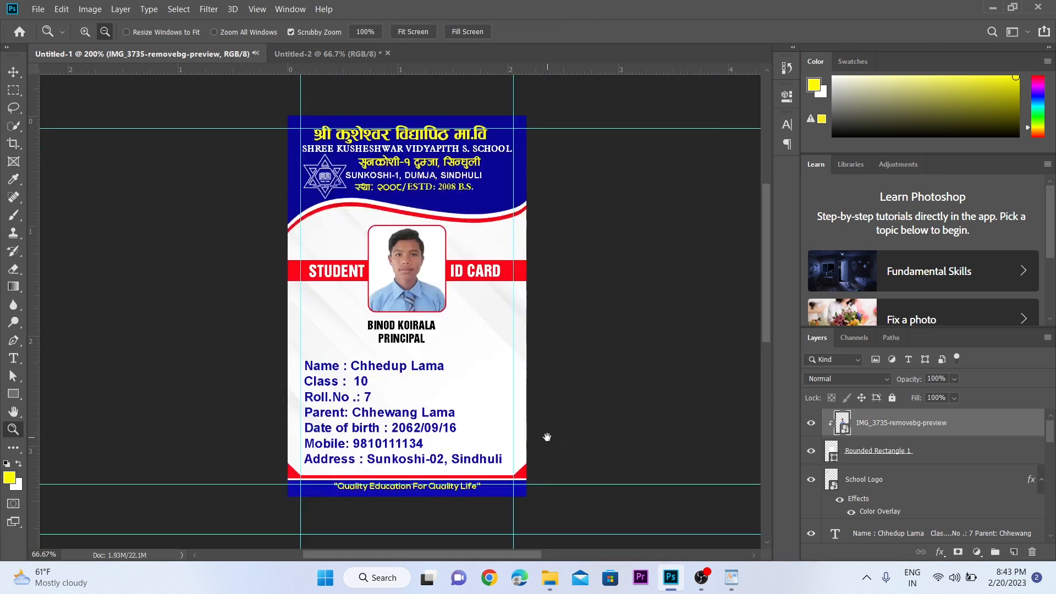
left_click_drag(547, 437, 572, 420)
left_click_drag(495, 325, 528, 341)
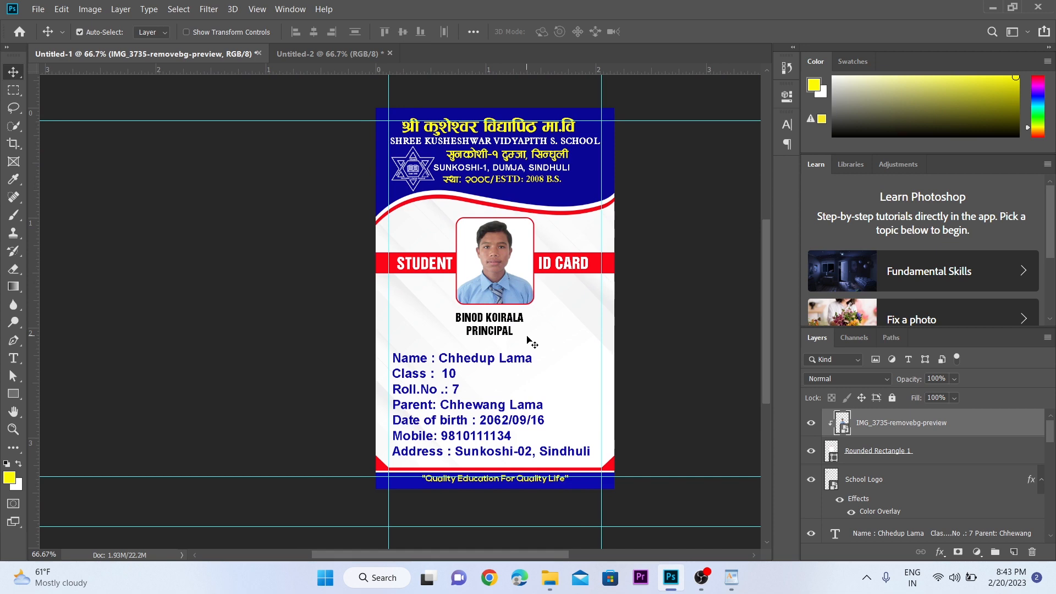
left_click(993, 7)
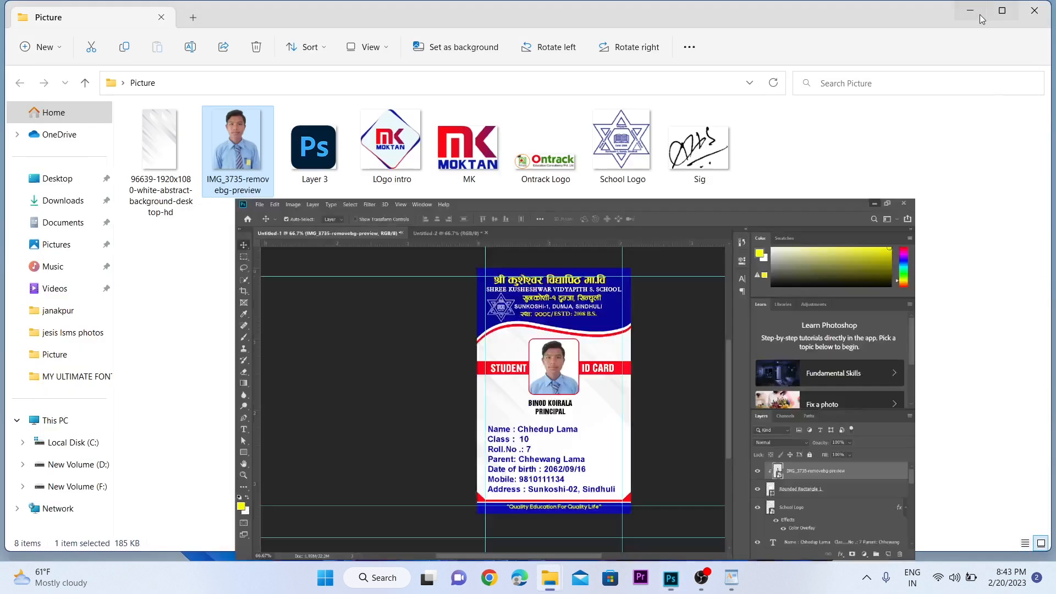
left_click_drag(681, 173, 497, 300)
key("Return")
key("ctrl+plus")
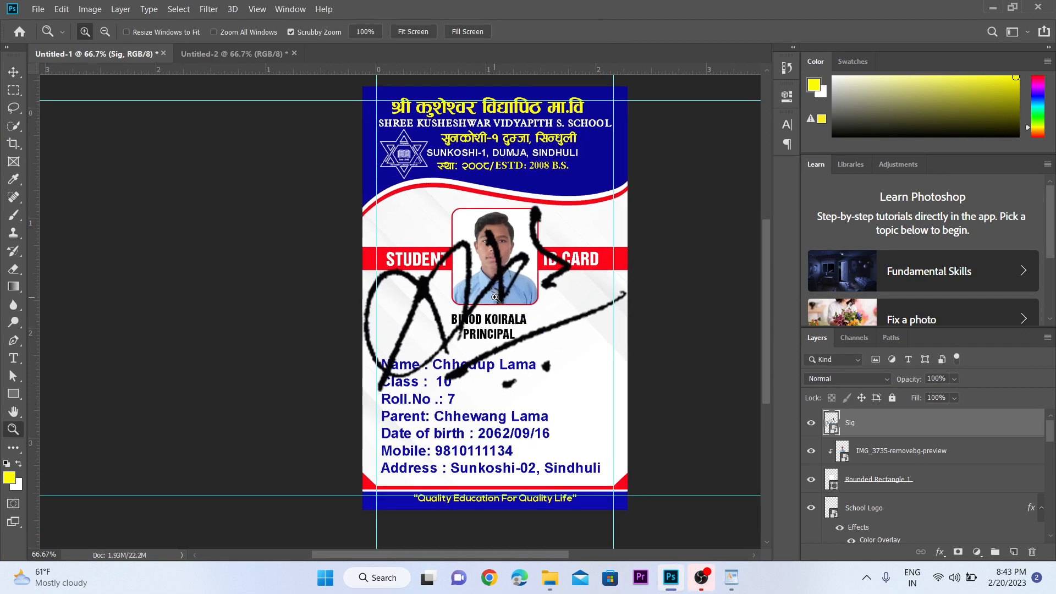
Convert the signature layer to a smart object and scale it down to a small mark at the photo frame's lower-left corner.
right_click(884, 419)
left_click(745, 132)
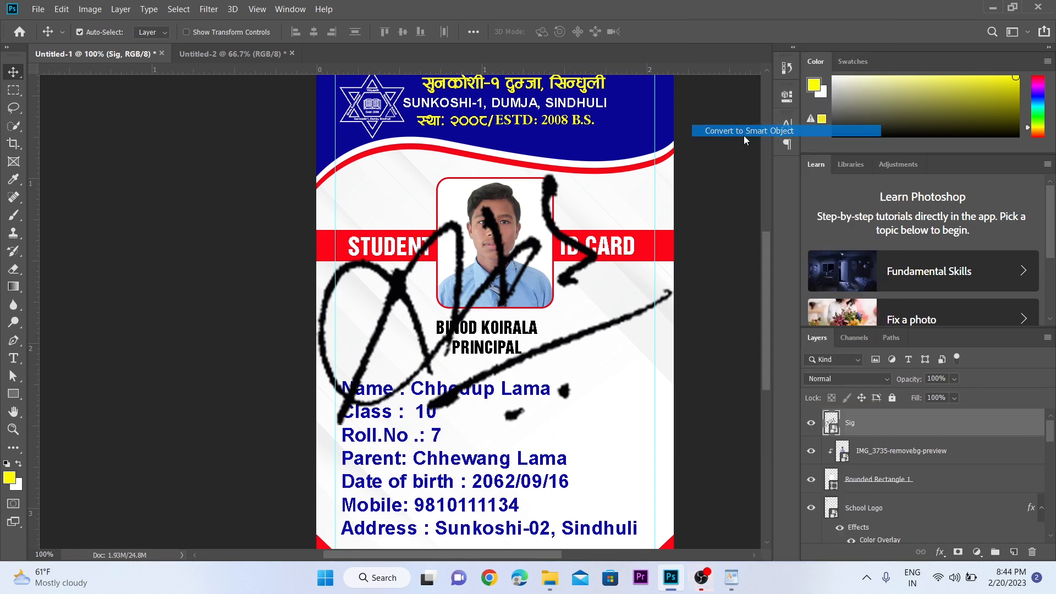
key("ctrl+t")
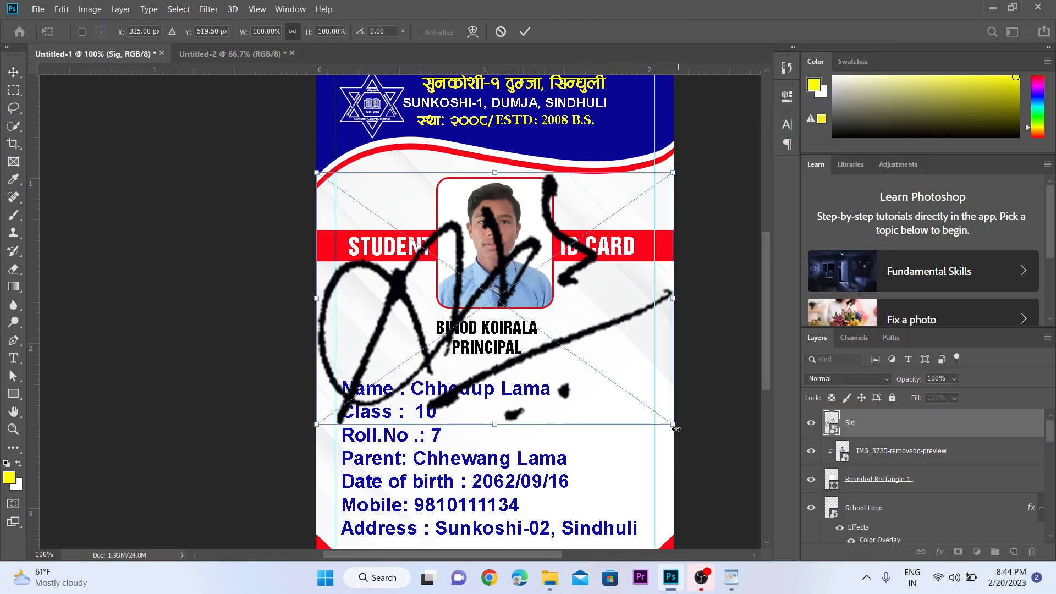
mouse_move(676, 428)
left_mouse_down()
mouse_move(467, 251)
mouse_move(389, 224)
mouse_move(462, 315)
left_mouse_up()
key("Return")
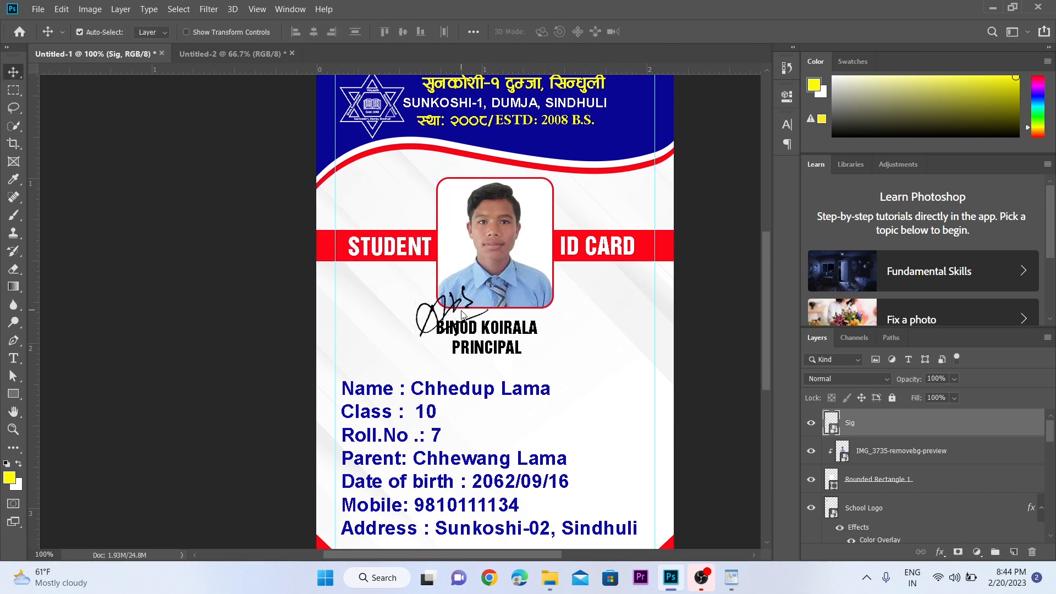
Nudge the principal's name and title text up, closer to the photo frame.
left_click(462, 315, "ctrl")
left_click(517, 352)
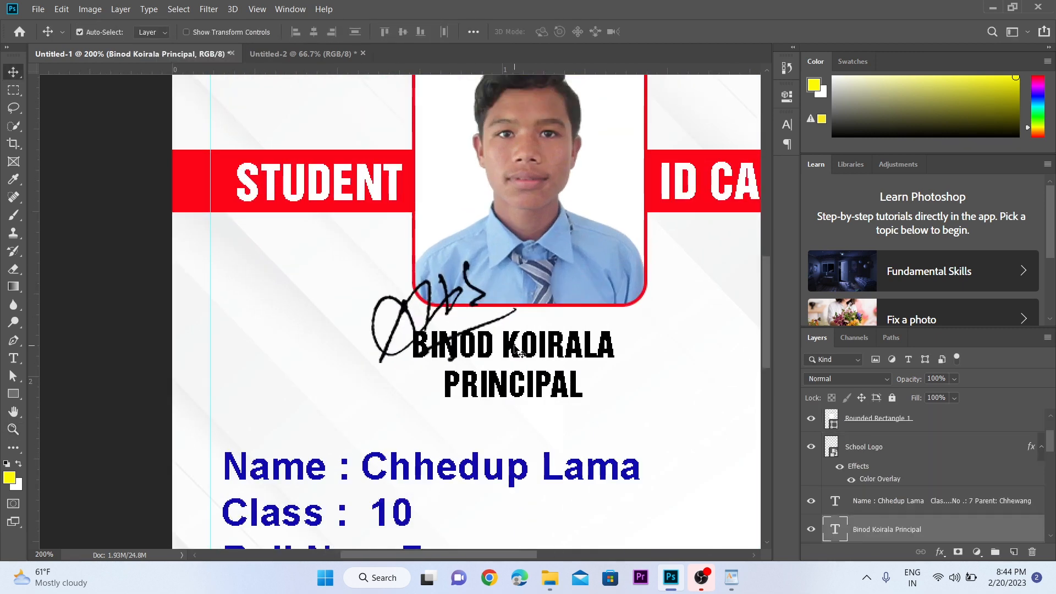
key("Up")
key("Up")
key("Up")
key("Up")
key("Up")
key("Up")
key("Up")
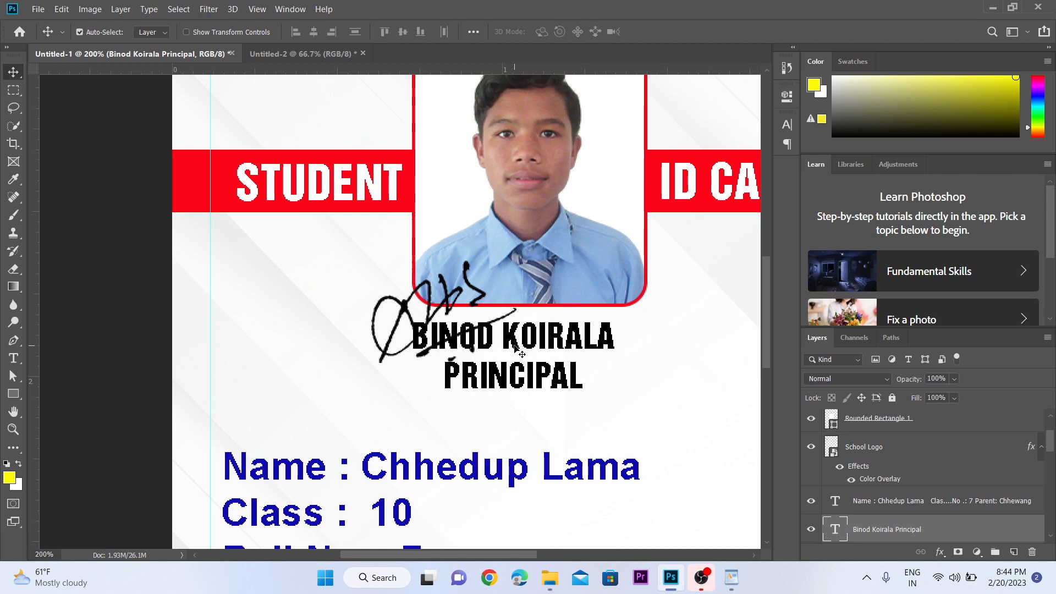
Nudge the student details text block left, closer to the left guide.
left_click(515, 348, "alt")
left_click(481, 359)
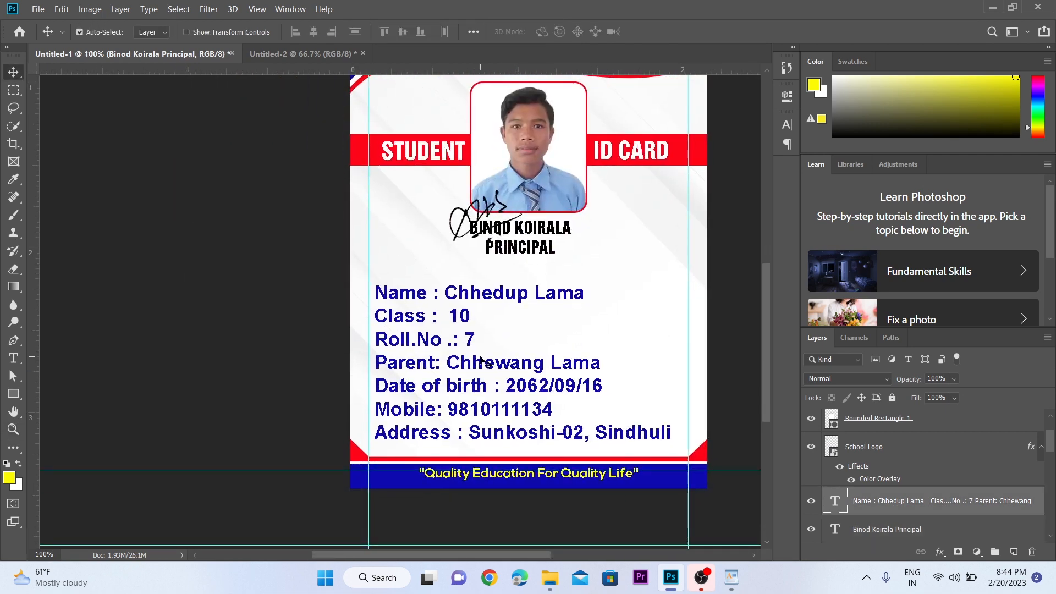
key("Left")
key("Left")
key("Left")
key("Left")
key("Left")
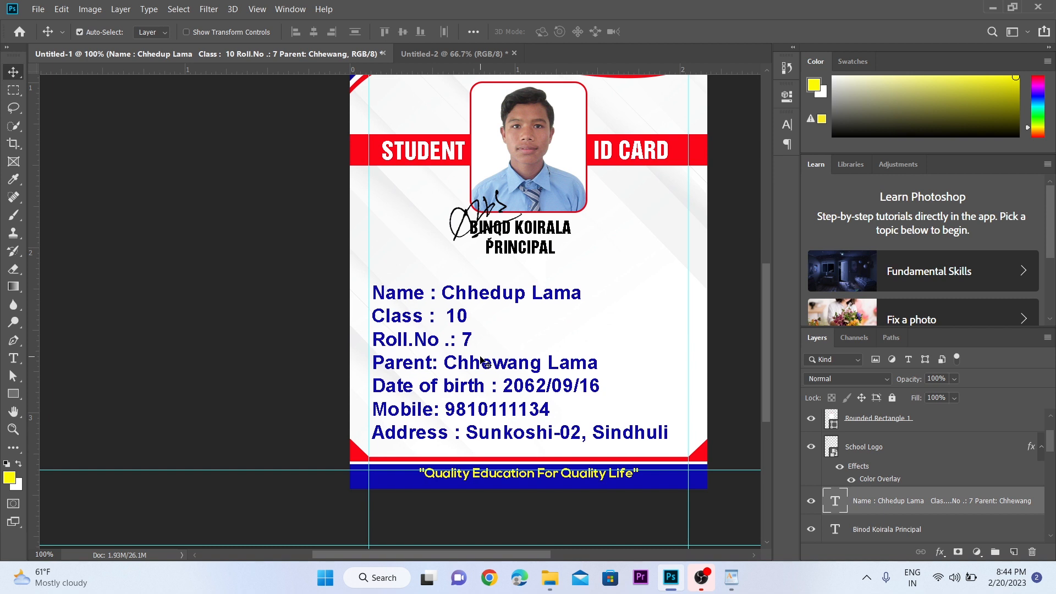
Scale the student details text up almost to the right guide and shift it up away from the footer.
key("ctrl+t")
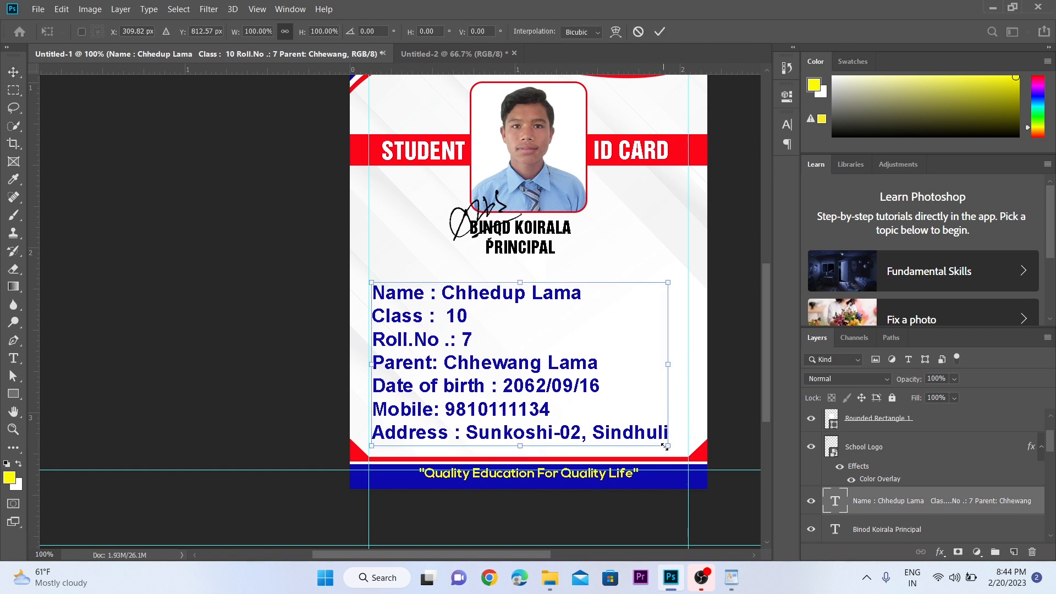
left_click_drag(665, 447, 685, 458)
key("Return")
key("shift+Up")
key("shift+Up")
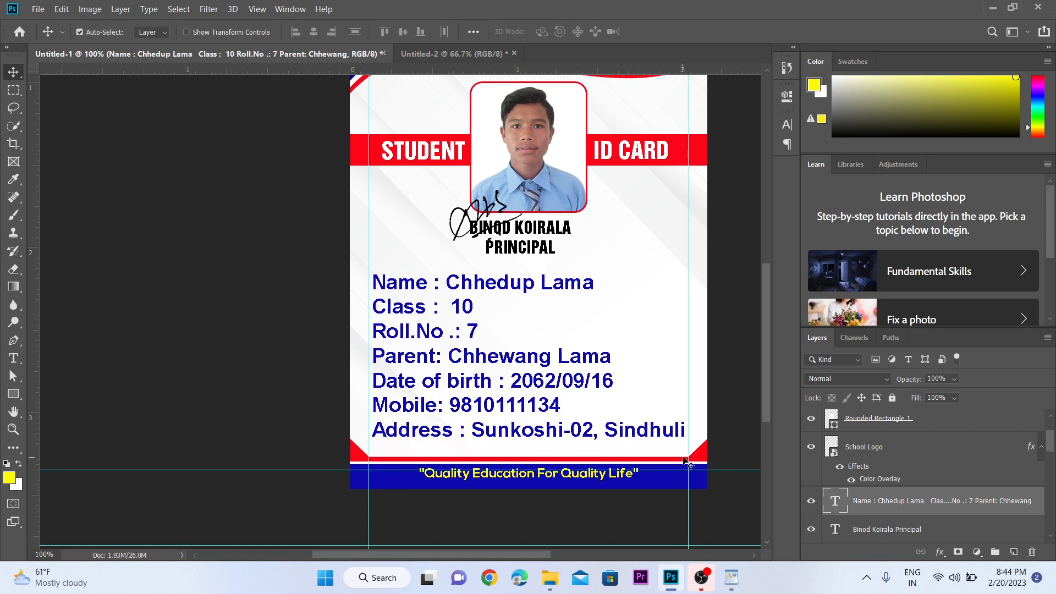
Recolor only the student's name value in the details text to near-black 000001.
key("ctrl+space")
left_click(570, 329, "ctrl")
key("t")
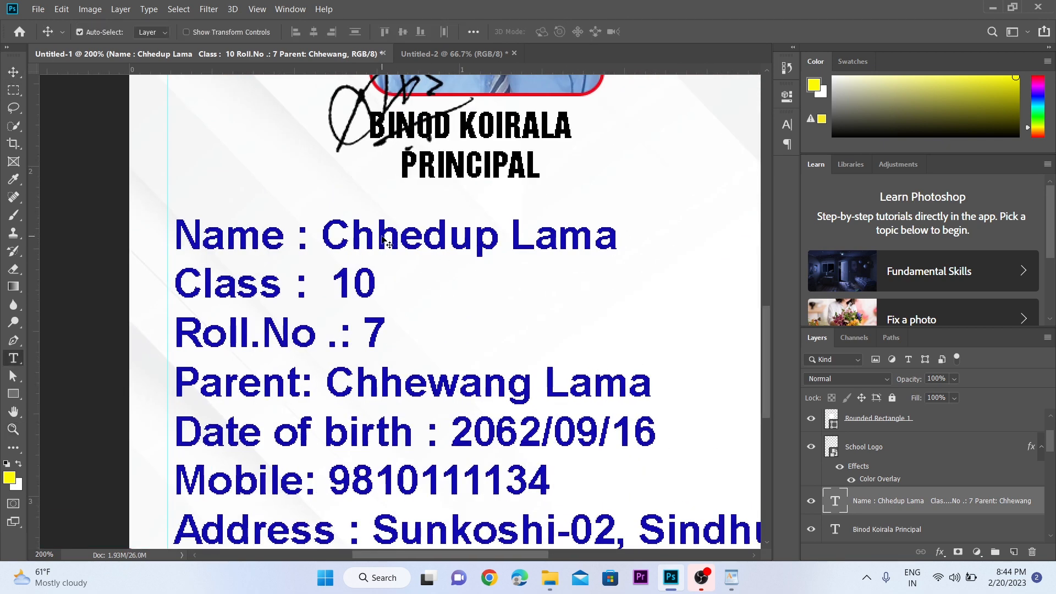
left_click(329, 226)
key("ctrl+a")
left_click_drag(324, 234, 648, 253)
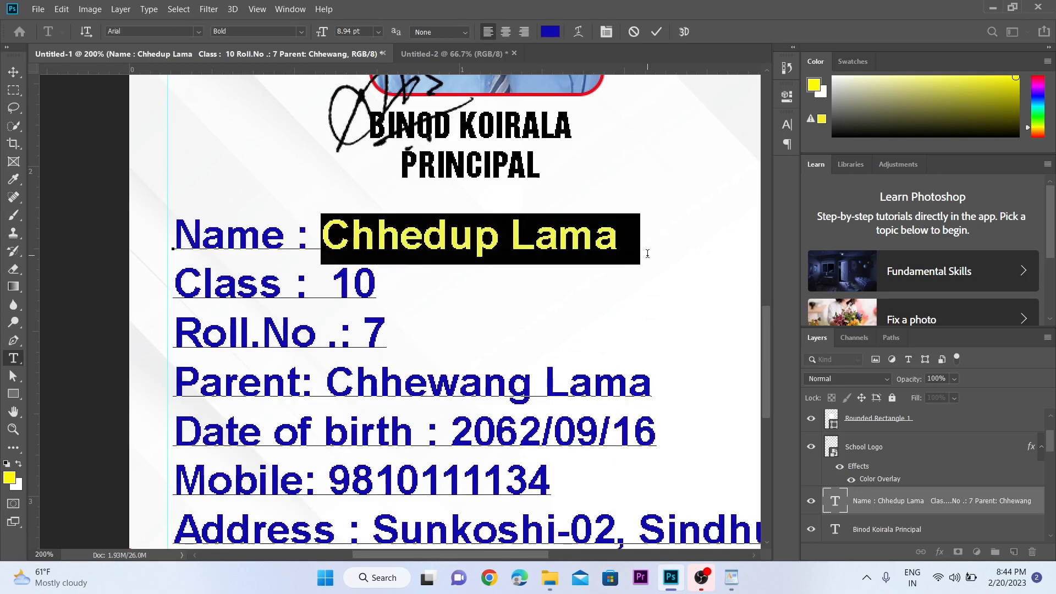
left_click(556, 33)
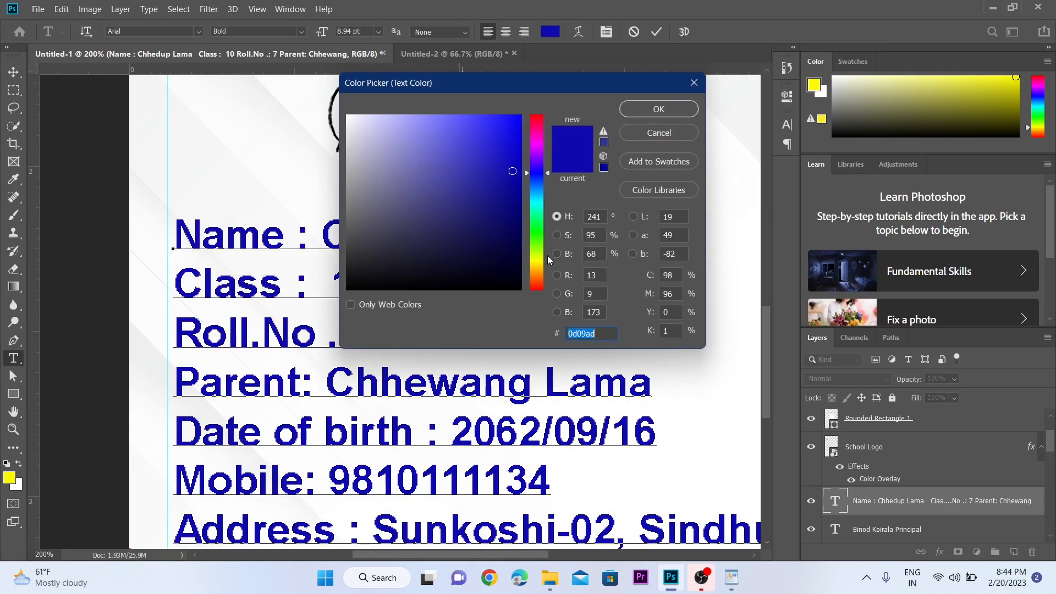
type("000001")
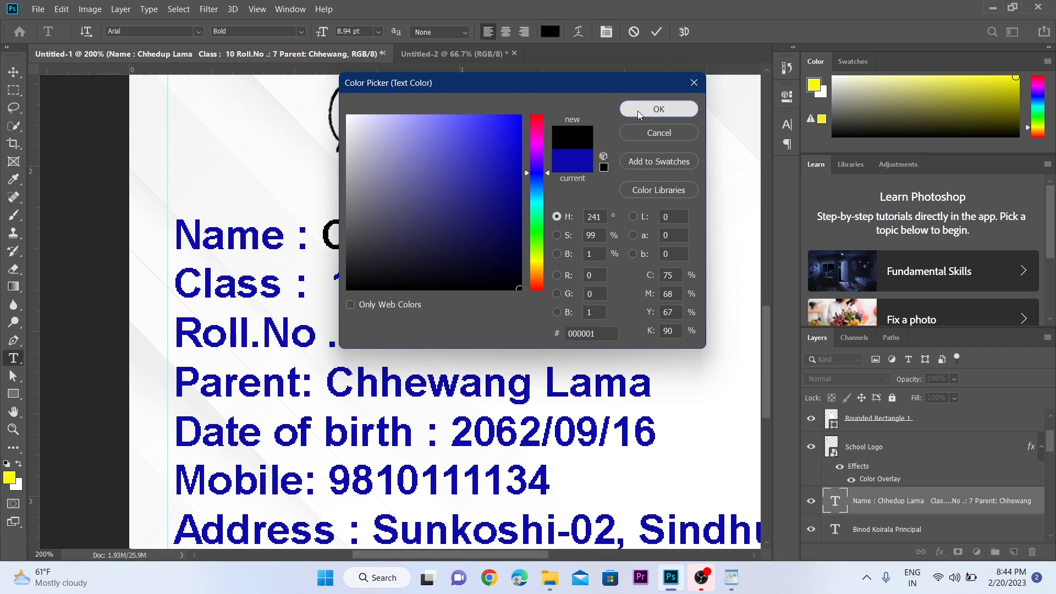
left_click(638, 114)
Recolor the class value 10 in the details text to black, leaving its label blue.
left_click(341, 282)
double_click(360, 281)
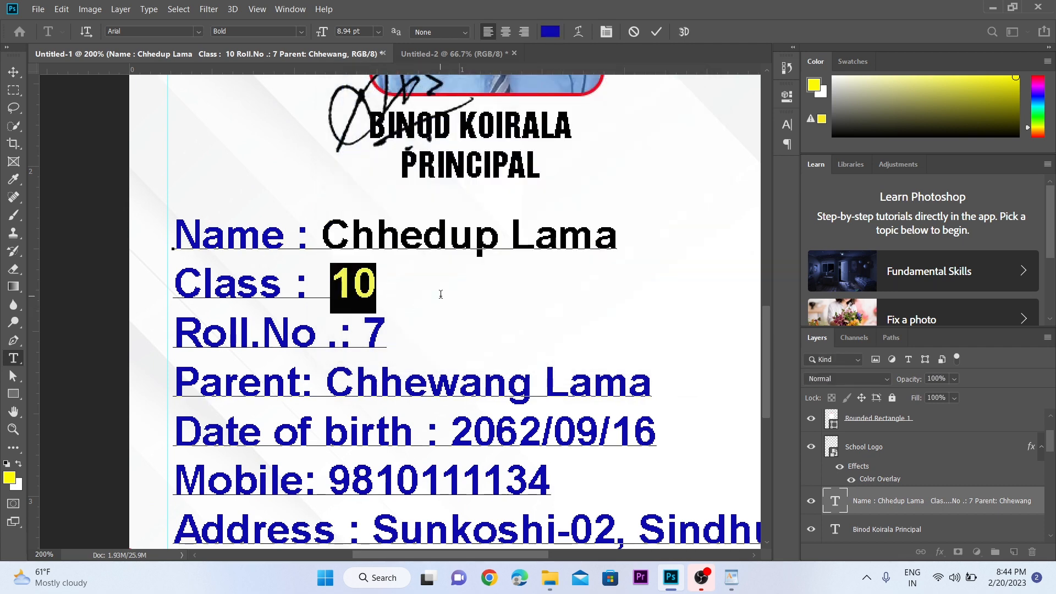
left_click(553, 31)
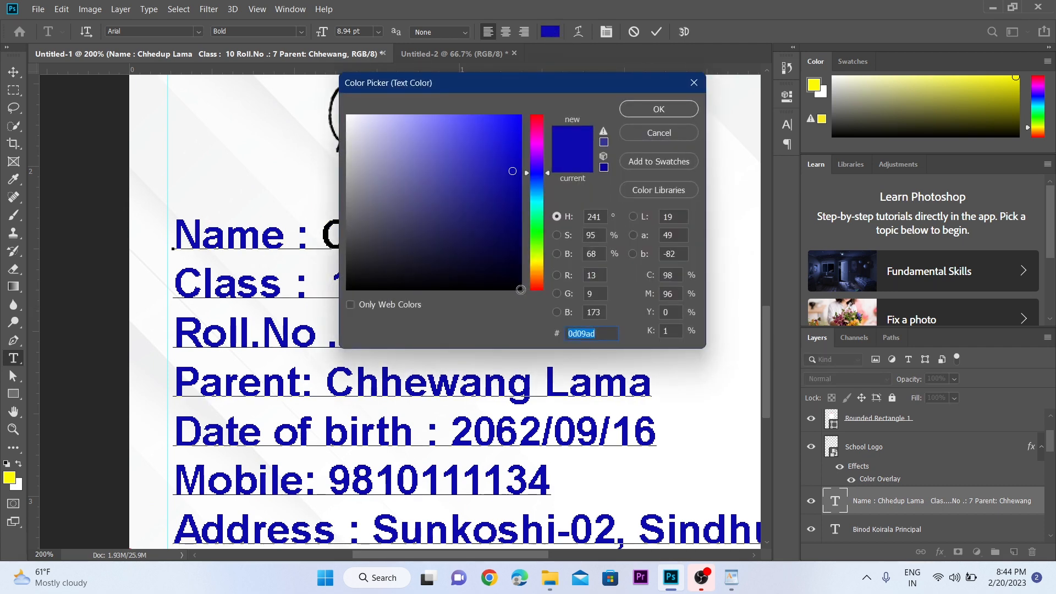
left_click(520, 289)
left_click(658, 109)
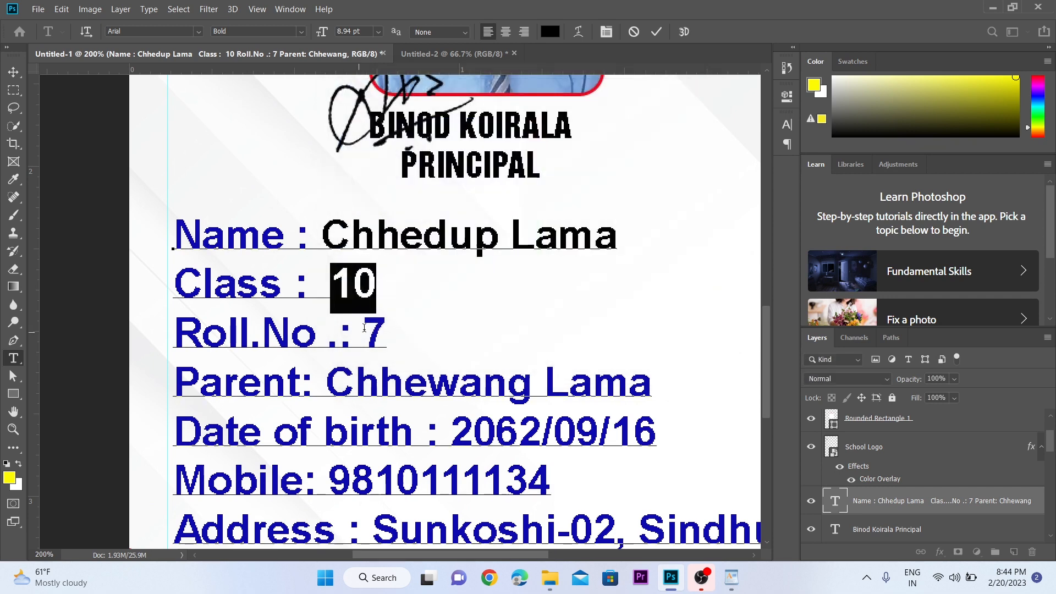
Recolor the roll number value and the parent's name in the details text to black.
left_click_drag(364, 328, 411, 334)
left_click(551, 32)
left_click(519, 290)
left_click(658, 109)
left_click_drag(327, 383, 669, 386)
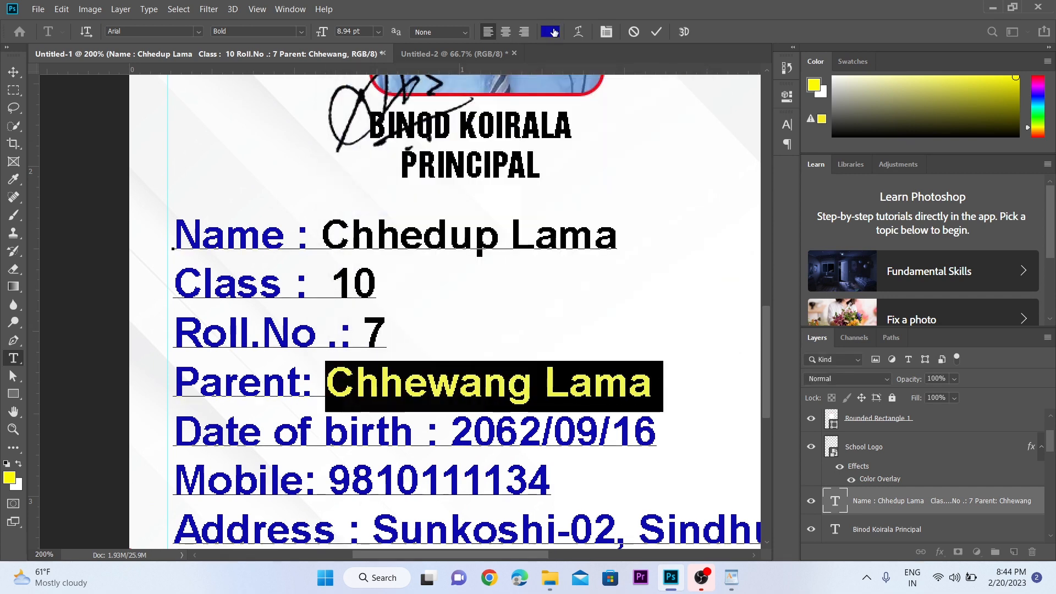
left_click(551, 31)
left_click(658, 109)
Recolor the date of birth line from the word "birth" through the date value to near-black 000002.
scroll(550, 264, "down", 1)
left_click_drag(324, 363, 657, 365)
left_click(551, 32)
left_click(520, 290)
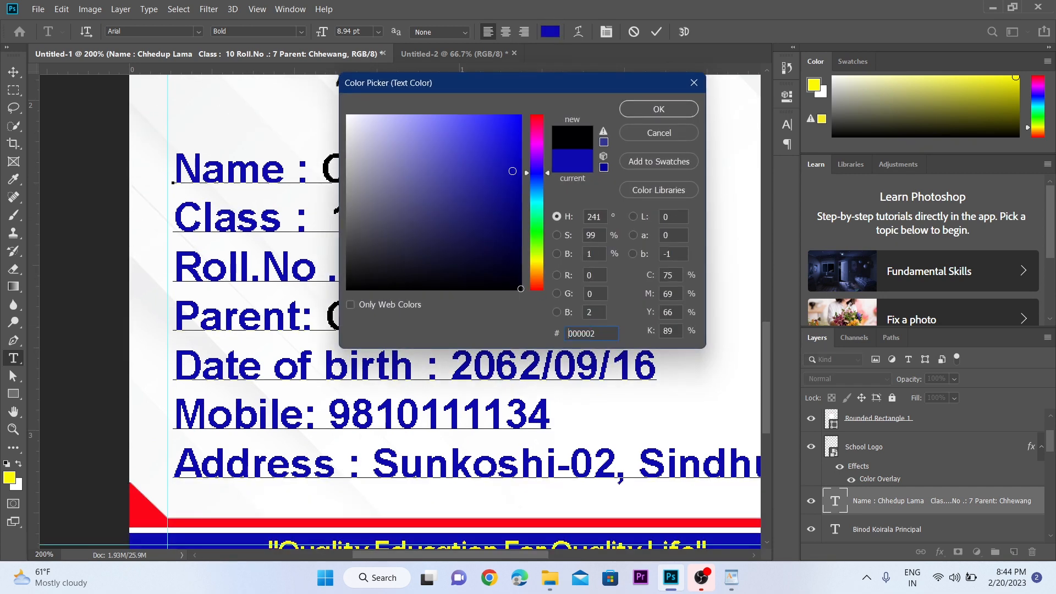
left_click(658, 109)
left_click_drag(329, 416, 551, 416)
left_click(552, 31)
key("Escape")
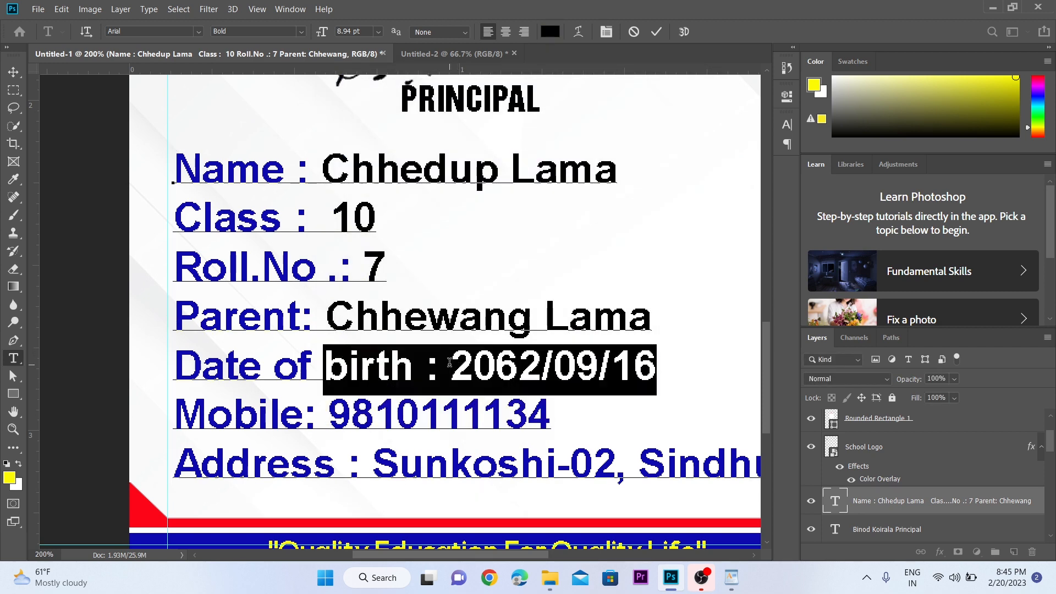